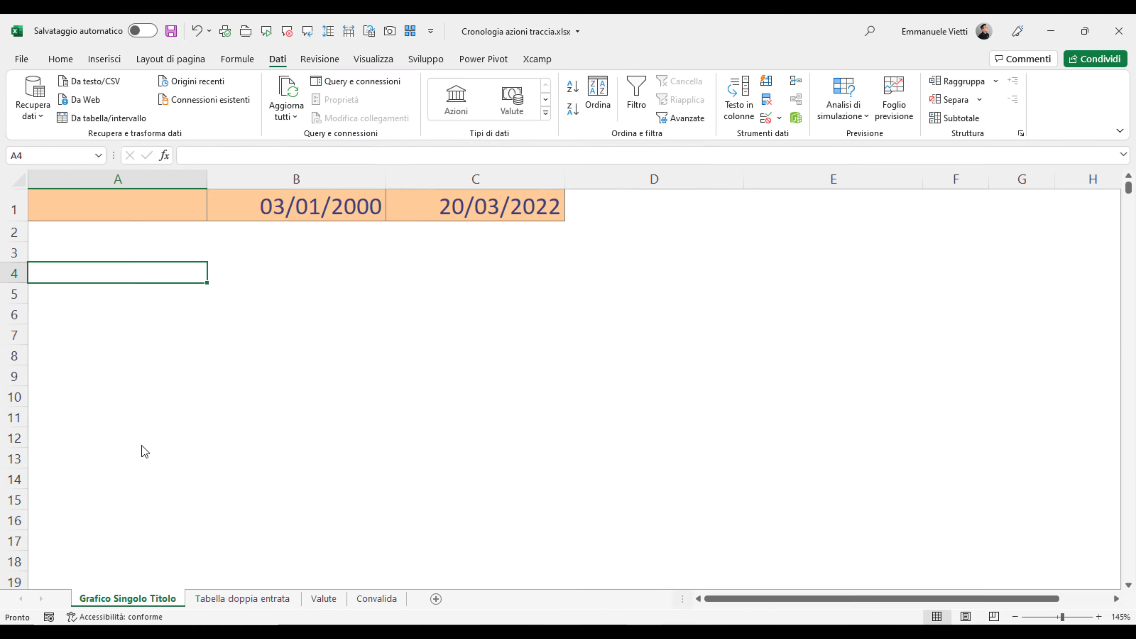
# Step: Enter =CRONOLOGIA.AZIONI("MSFT";"01/06/2022") in A4, returning a Data/Chiusura table with a $272,42 close
pyautogui.write('=C')
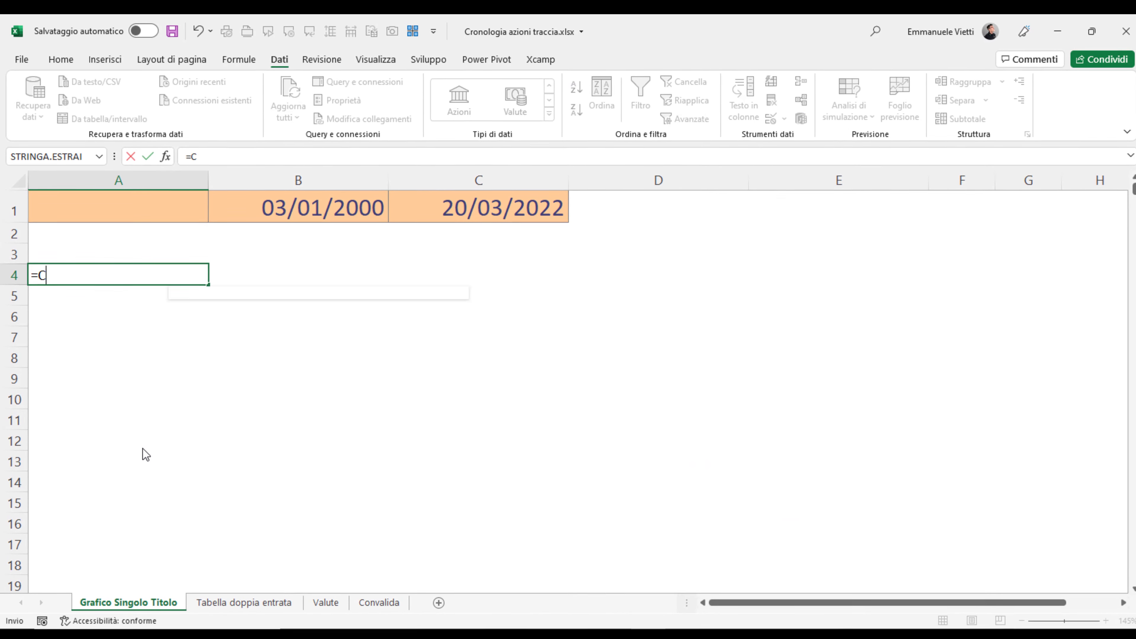
pyautogui.write('RO')
pyautogui.press('Tab')
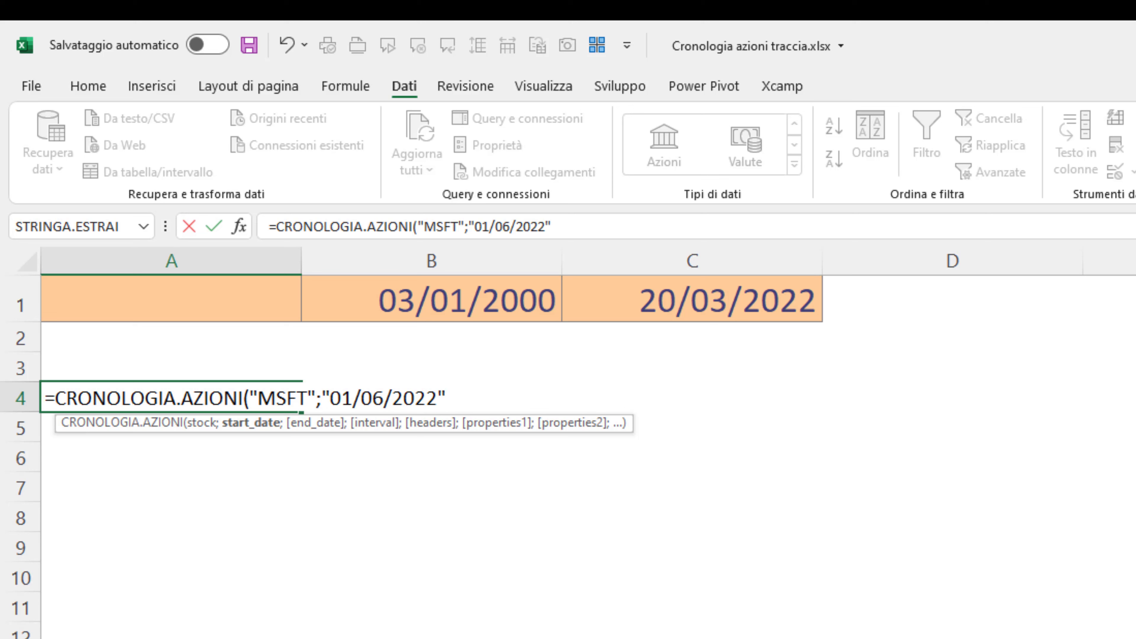
pyautogui.write(')')
pyautogui.press('Return')
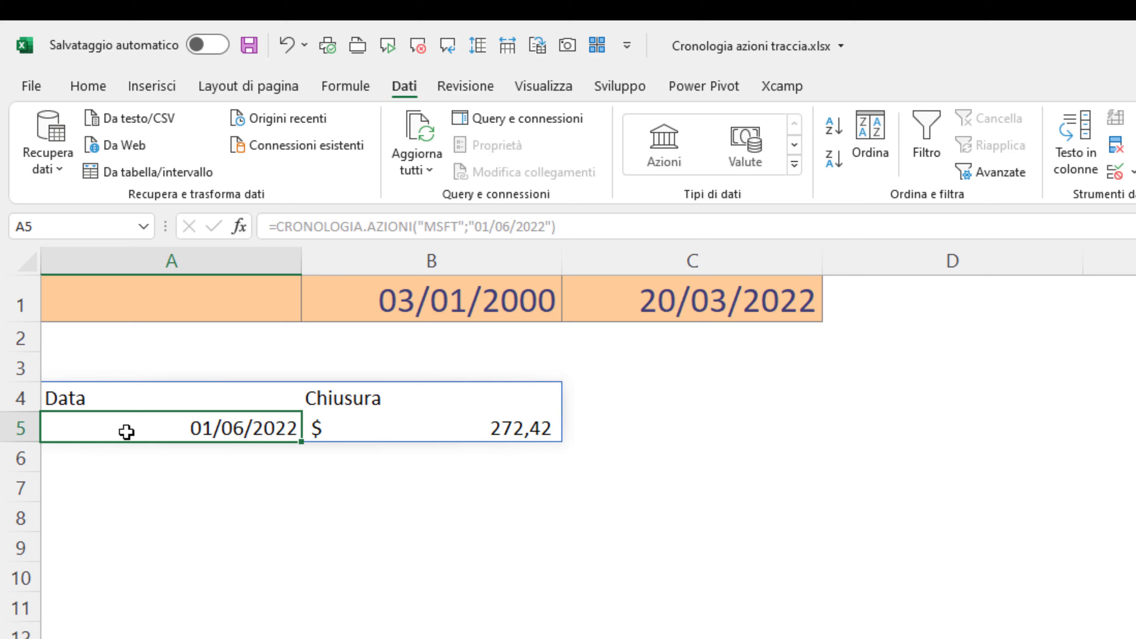
pyautogui.press('Up')
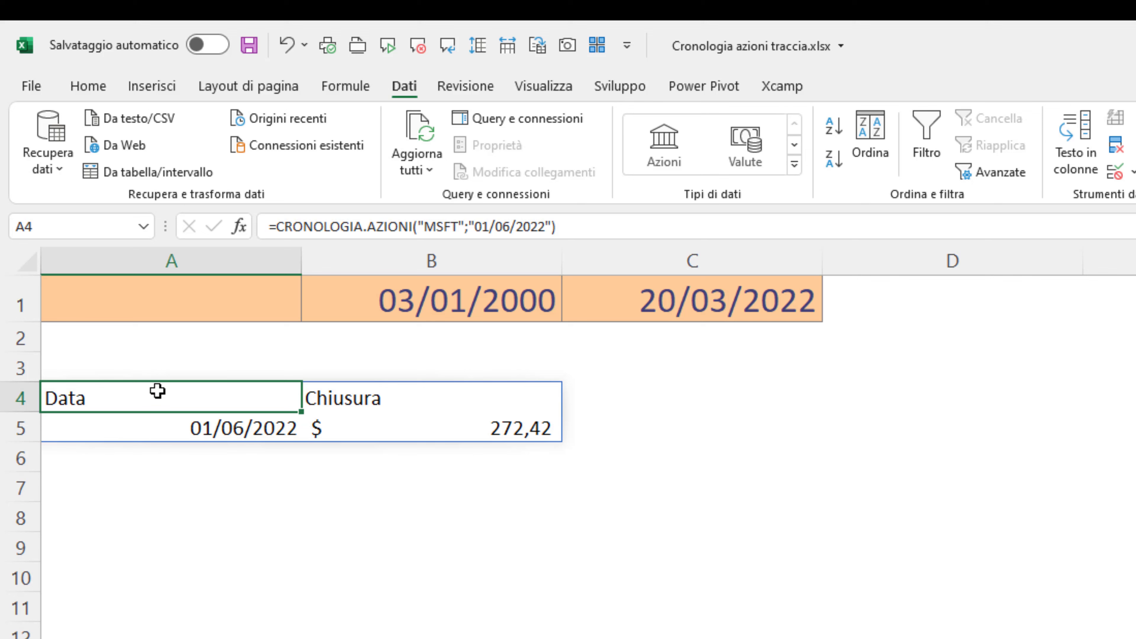
# Step: Enter the ticker MSFT in cell A1
pyautogui.doubleClick(157, 390)
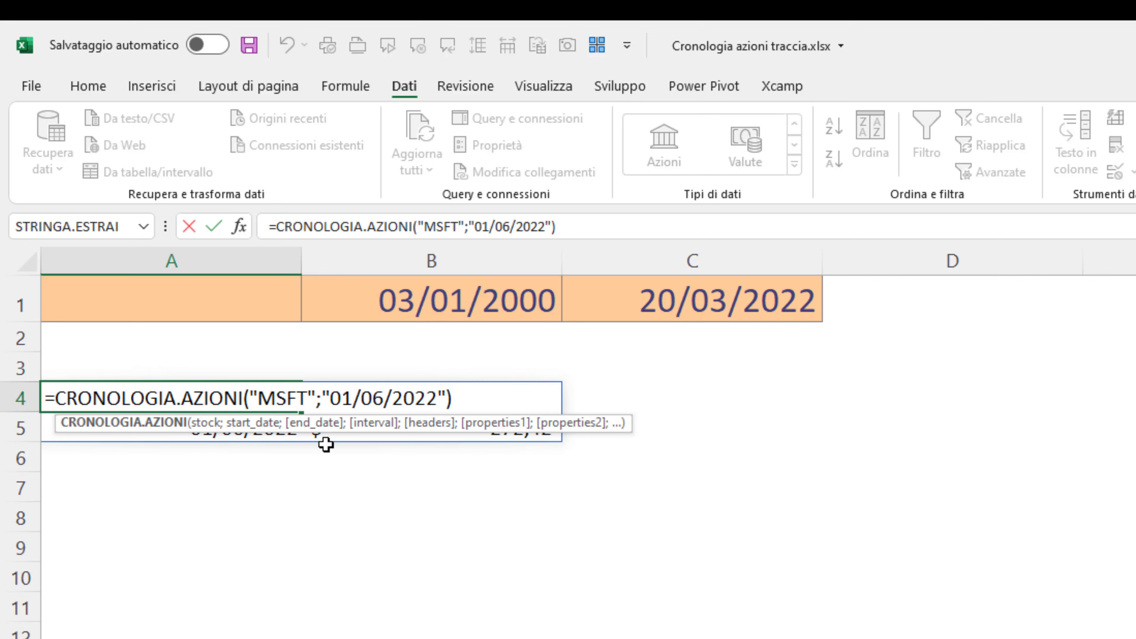
pyautogui.press('Escape')
pyautogui.click(192, 296)
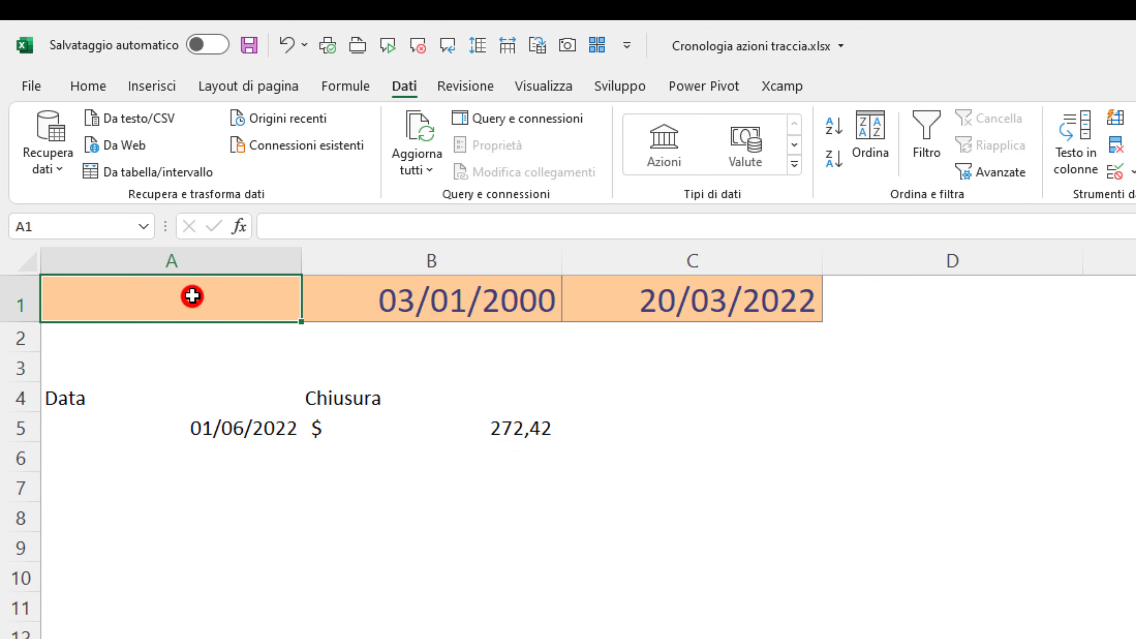
pyautogui.write('MSFT')
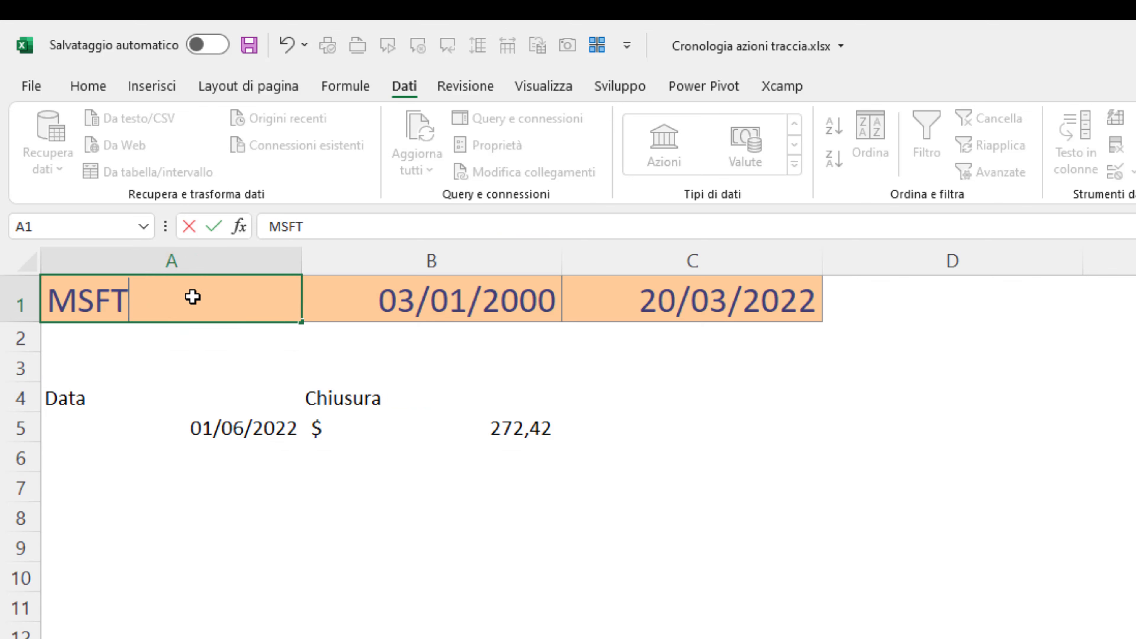
pyautogui.press('Return')
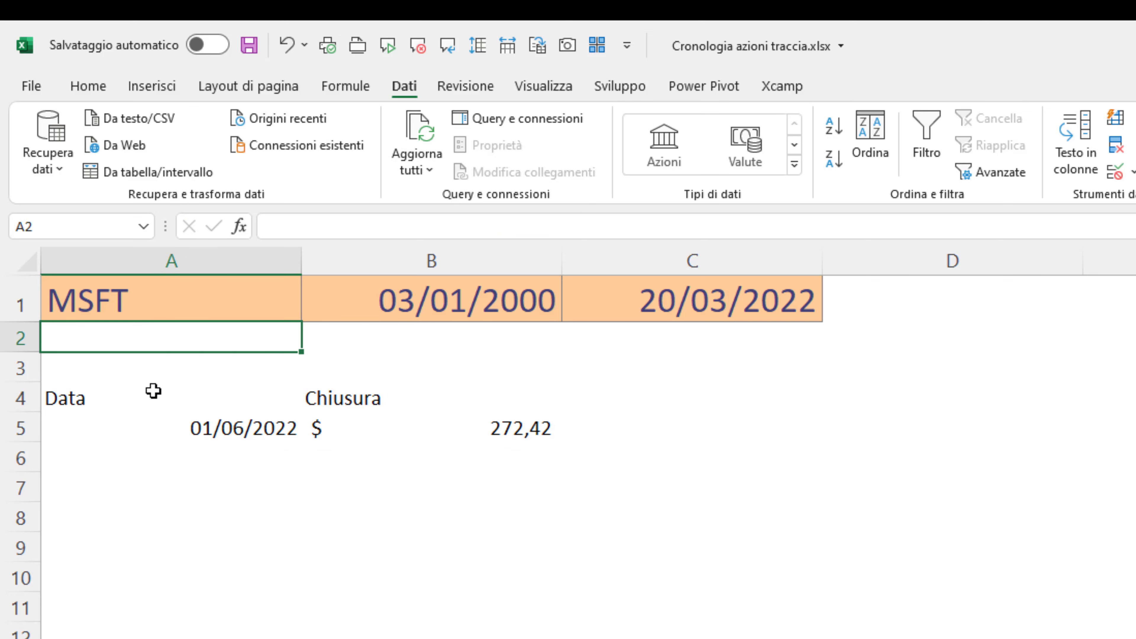
# Step: Replace the formula's stock and start_date arguments with A1 and B1, showing 03/01/2000 at $58,28
pyautogui.doubleClick(154, 391)
pyautogui.click(154, 389)
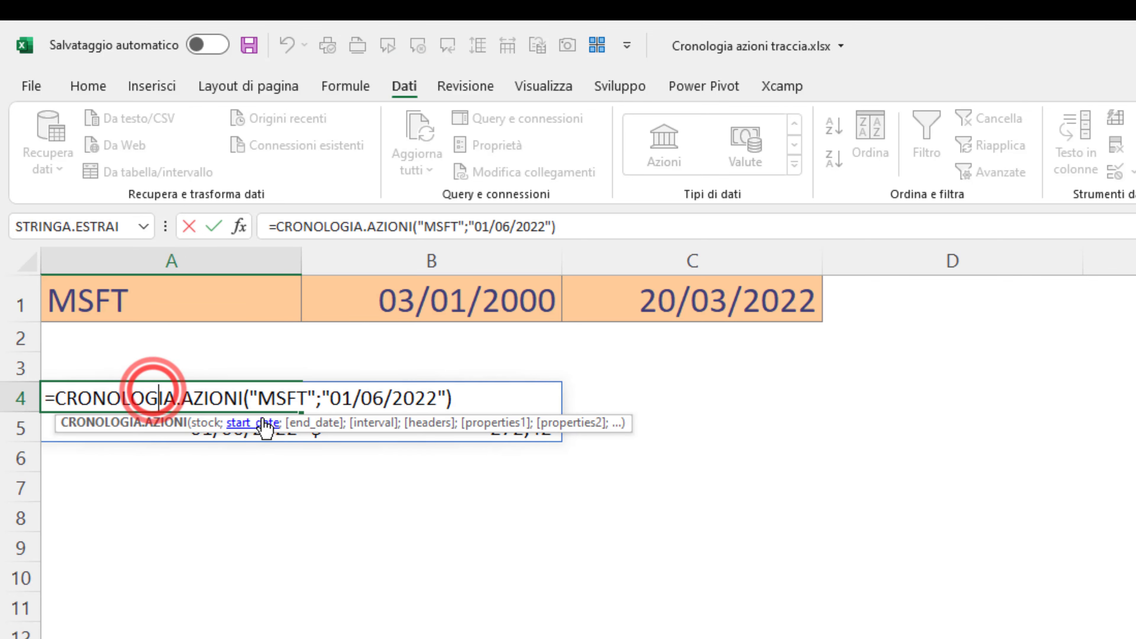
pyautogui.click(206, 423)
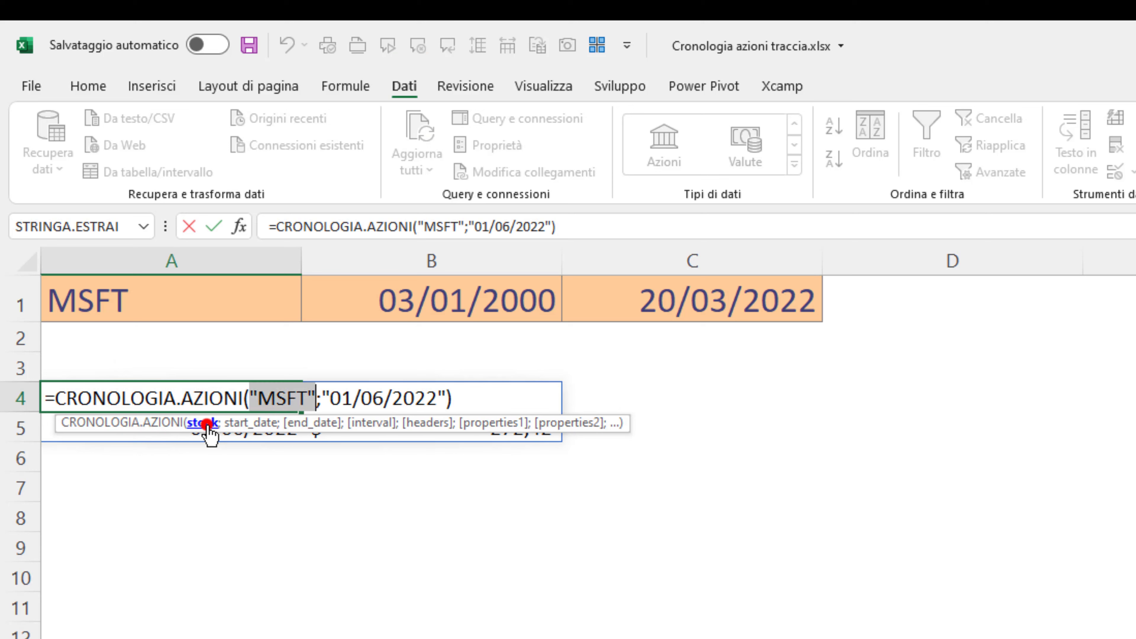
pyautogui.click(142, 302)
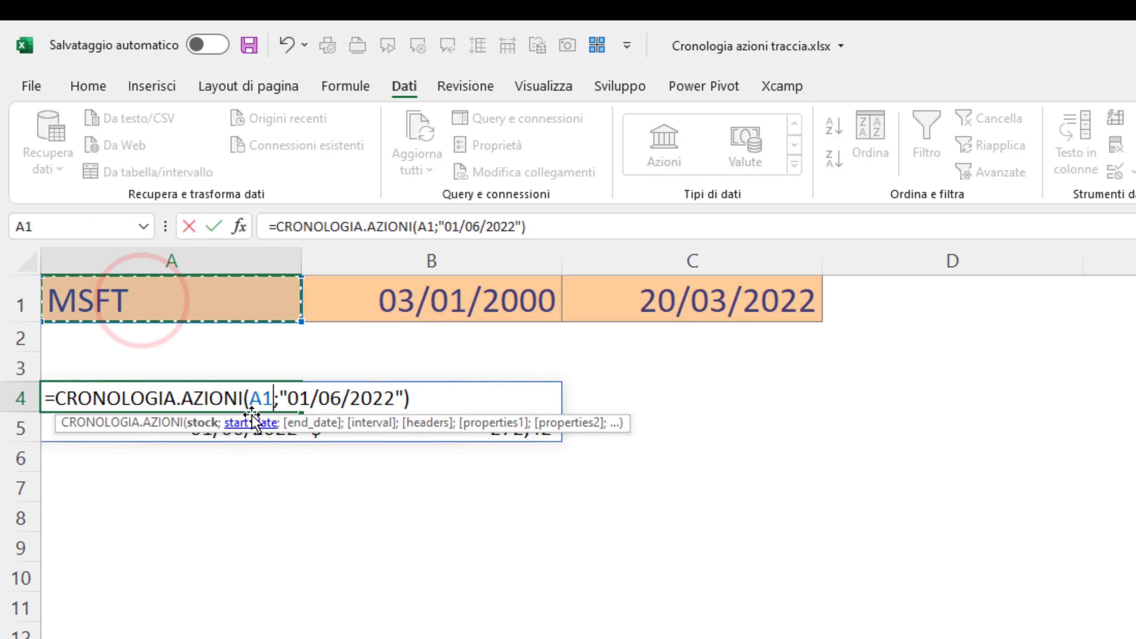
pyautogui.click(243, 423)
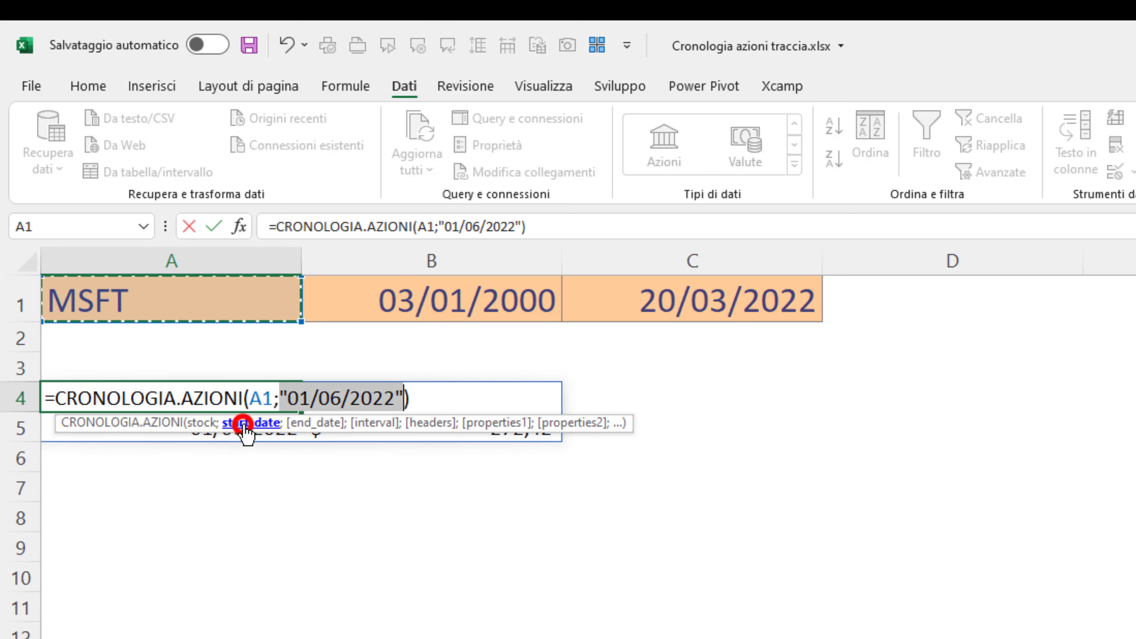
pyautogui.click(353, 299)
pyautogui.press('Return')
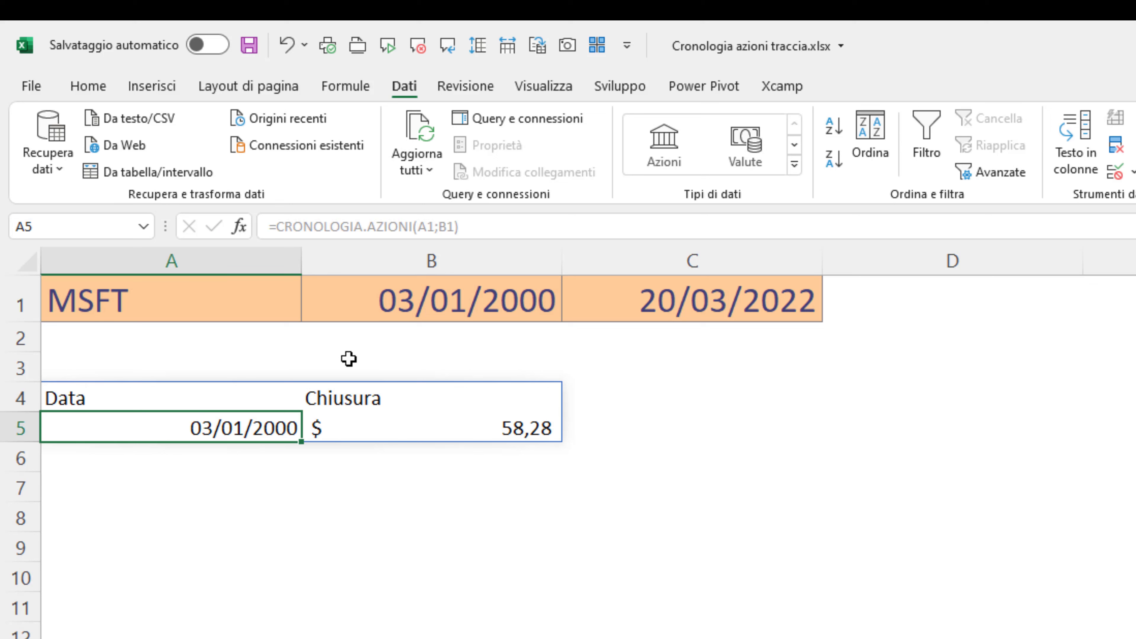
# Step: Add C1 as the end_date argument of the A4 stock-history formula
pyautogui.press('Up')
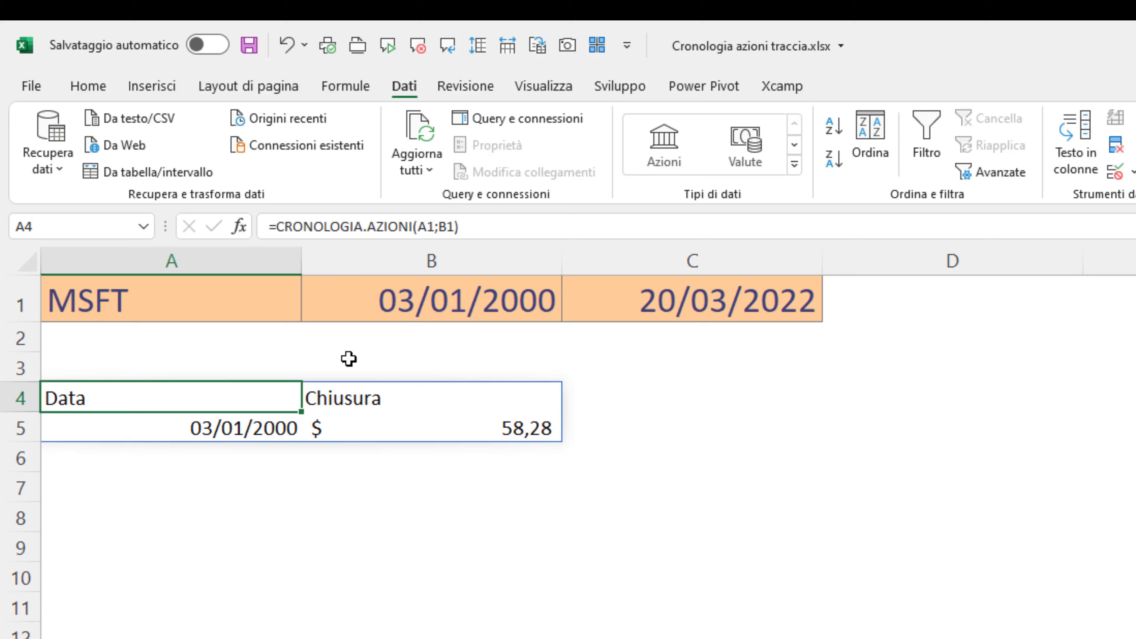
pyautogui.press('F2')
pyautogui.press('BackSpace')
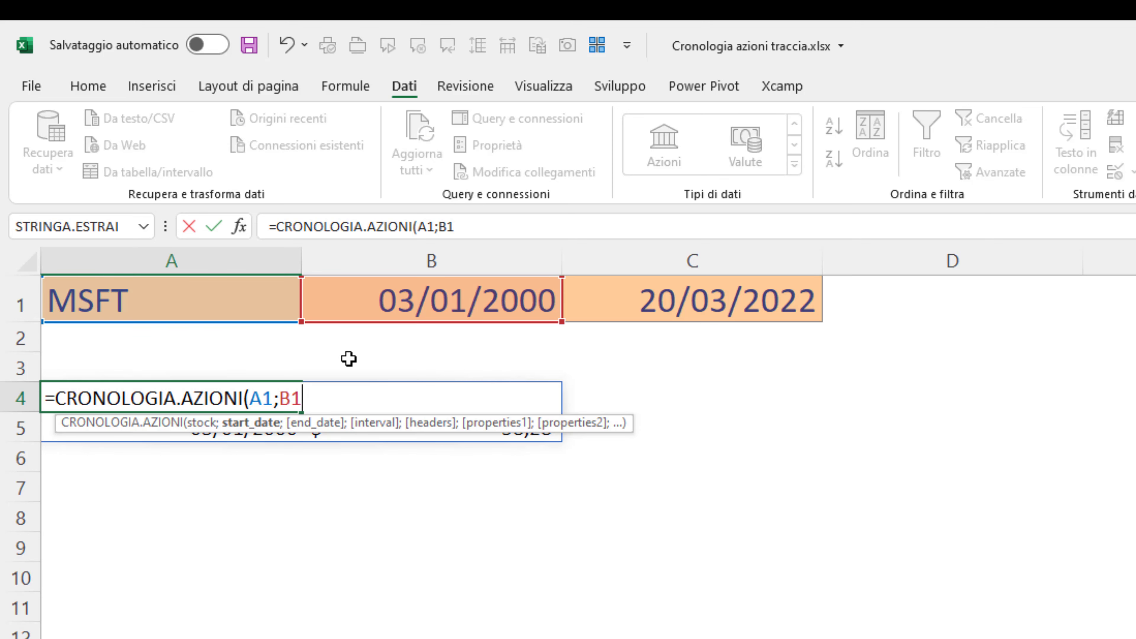
pyautogui.write(';')
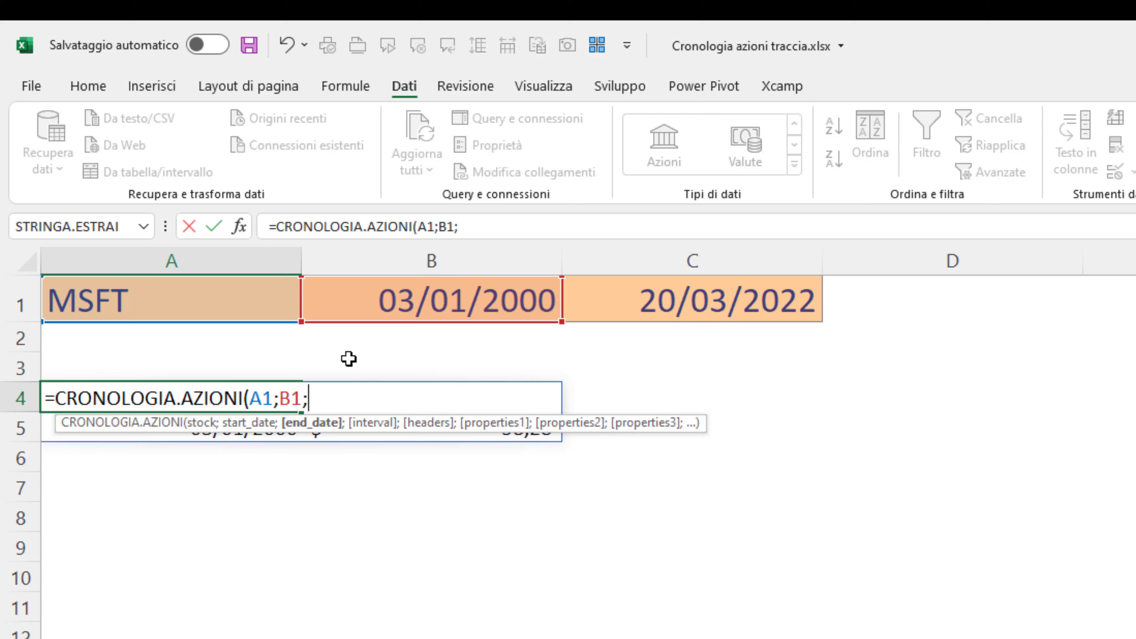
pyautogui.click(668, 301)
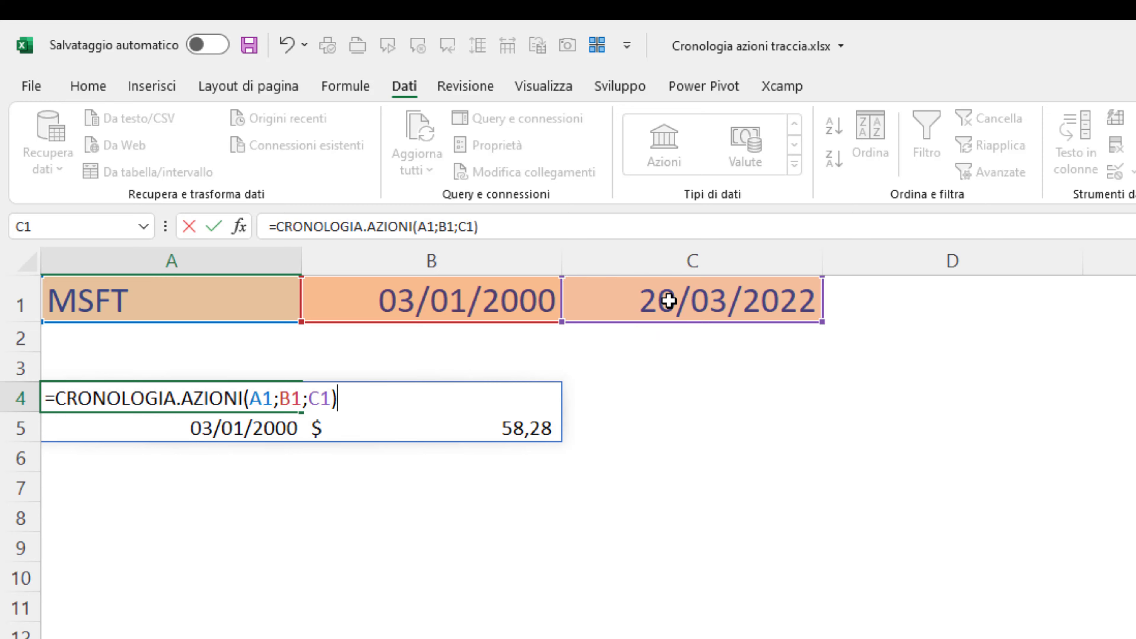
pyautogui.write(')')
pyautogui.press('Return')
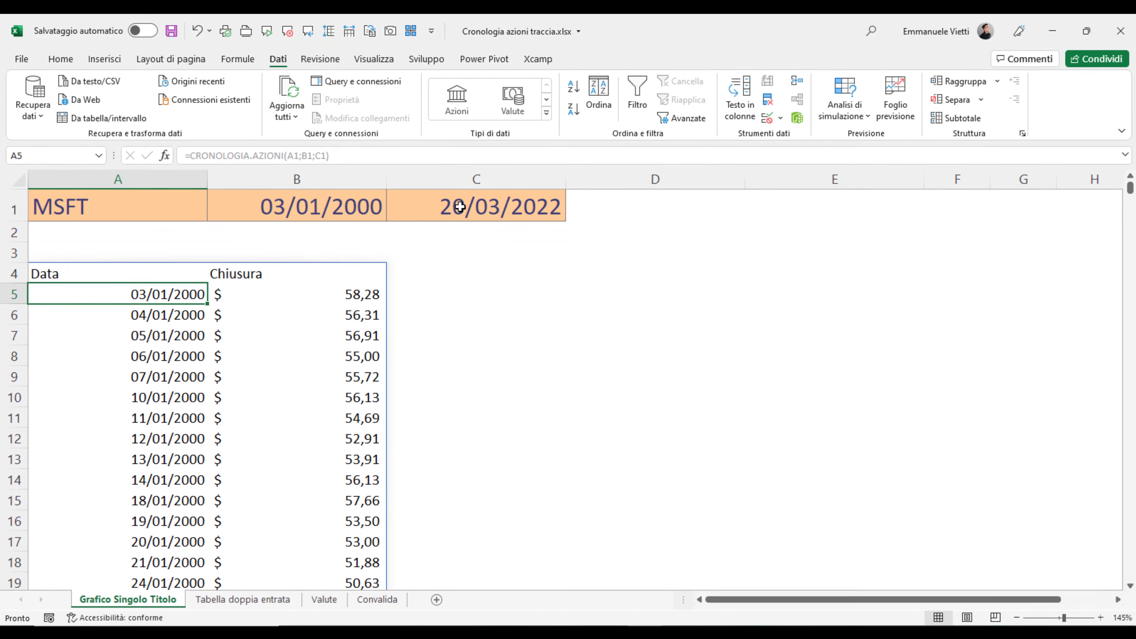
# Step: Check the spilled history runs from 03/01/2000 to 18/03/2022
pyautogui.hotkey('ctrl', 'Down')
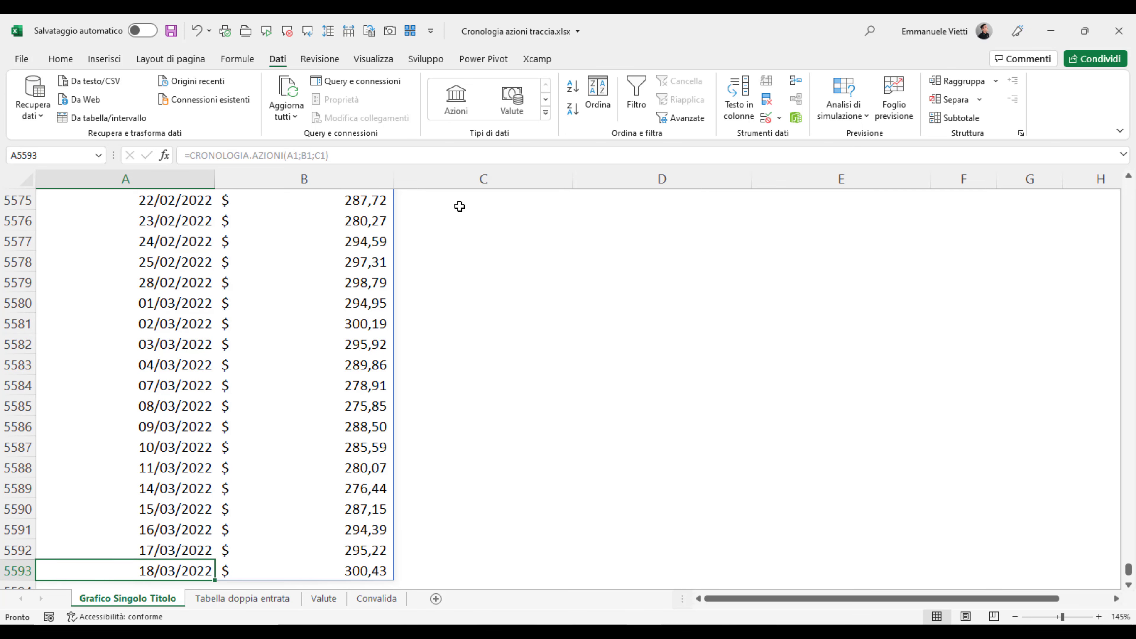
pyautogui.hotkey('ctrl', 'Up')
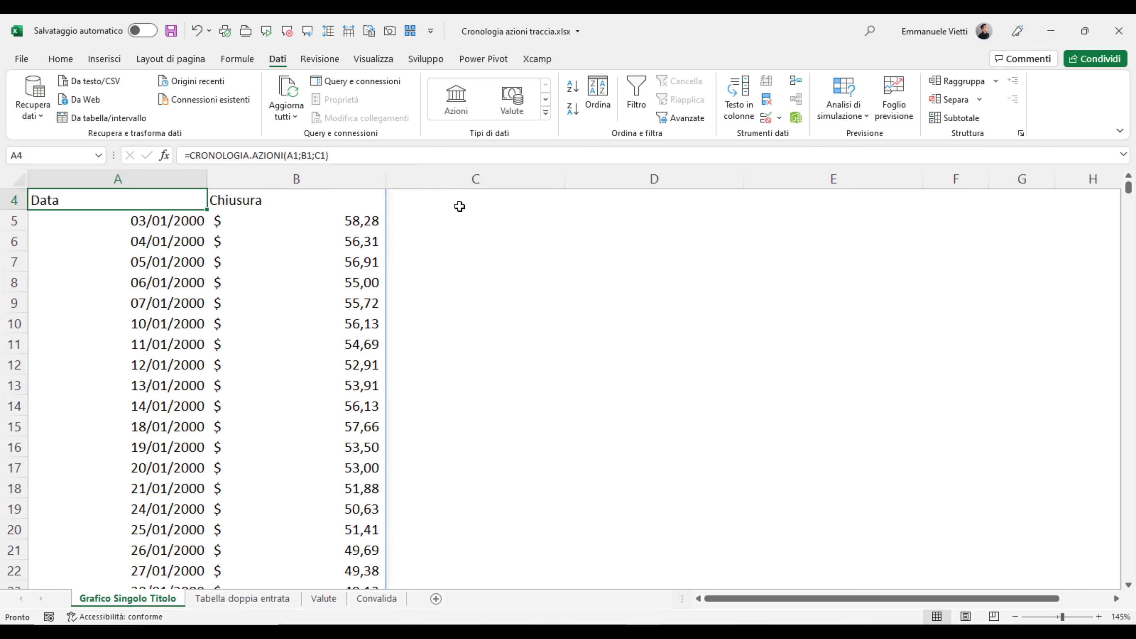
pyautogui.press('Down')
pyautogui.press('Down')
pyautogui.press('Down')
pyautogui.scroll(1, 461, 205)
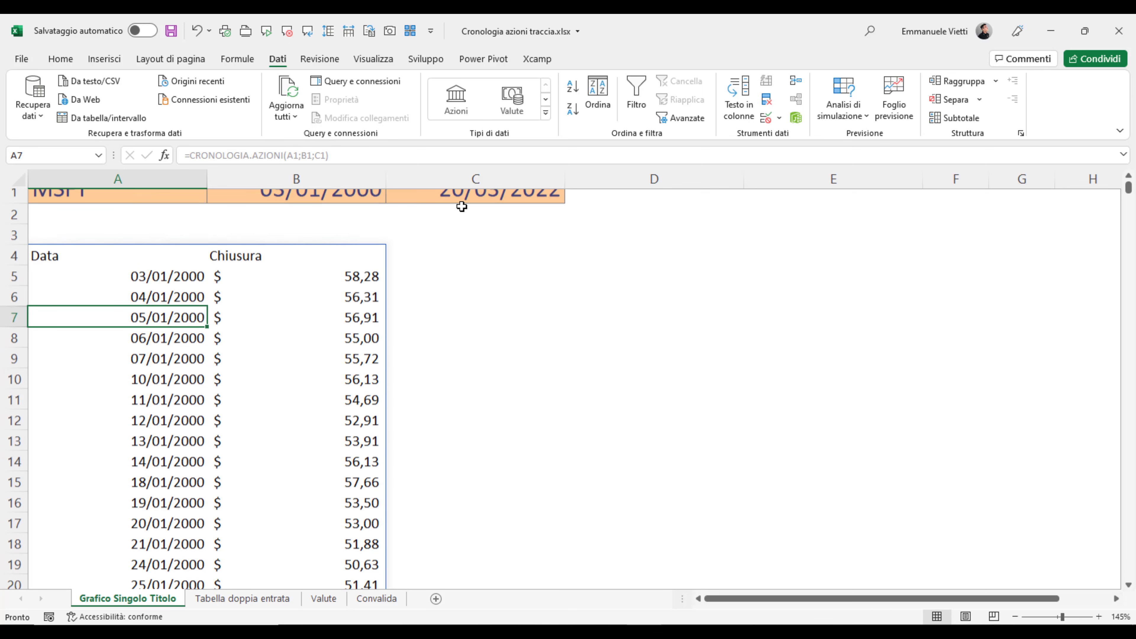
pyautogui.click(92, 377)
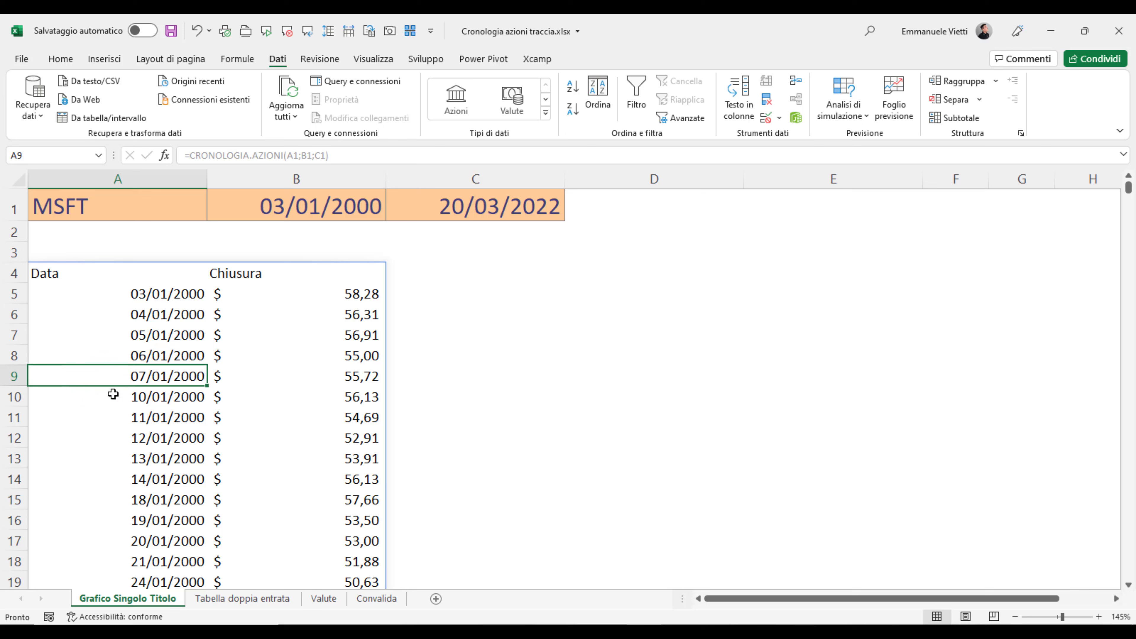
pyautogui.click(128, 275)
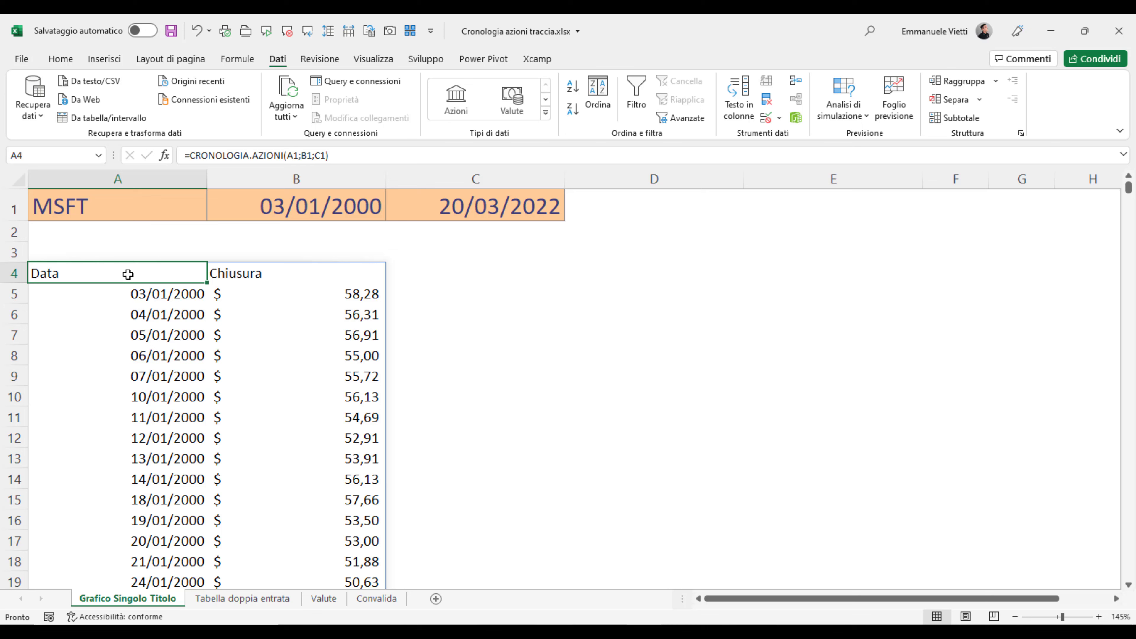
# Step: Add interval 2 (monthly) to the formula, giving monthly closes from 01/01/2000 to 01/03/2022
pyautogui.press('F2')
pyautogui.press('BackSpace')
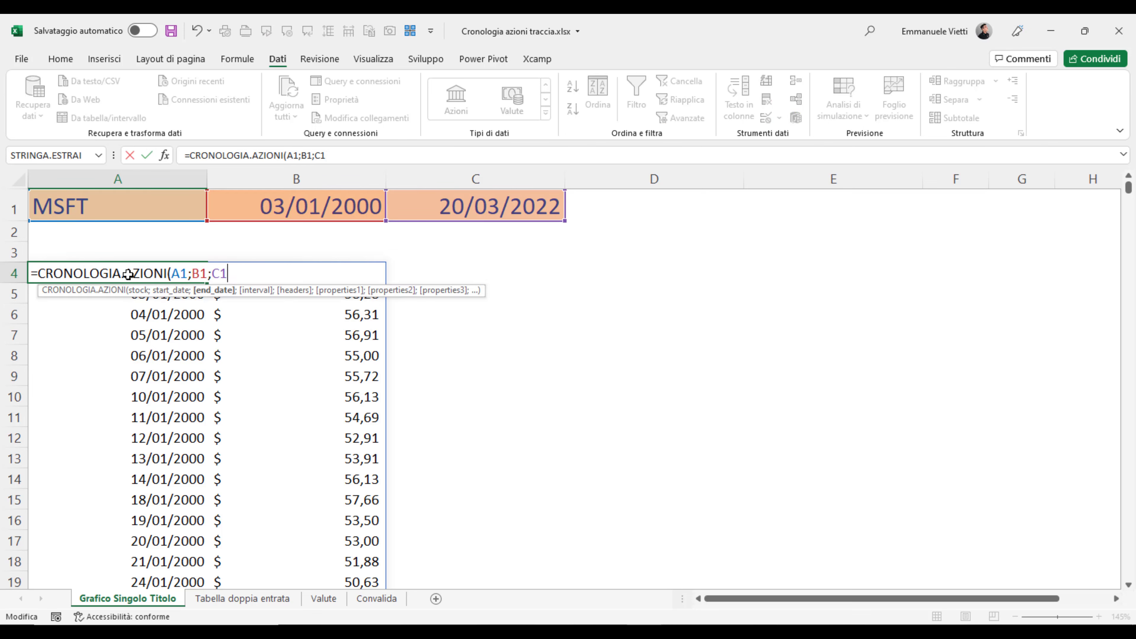
pyautogui.write(';')
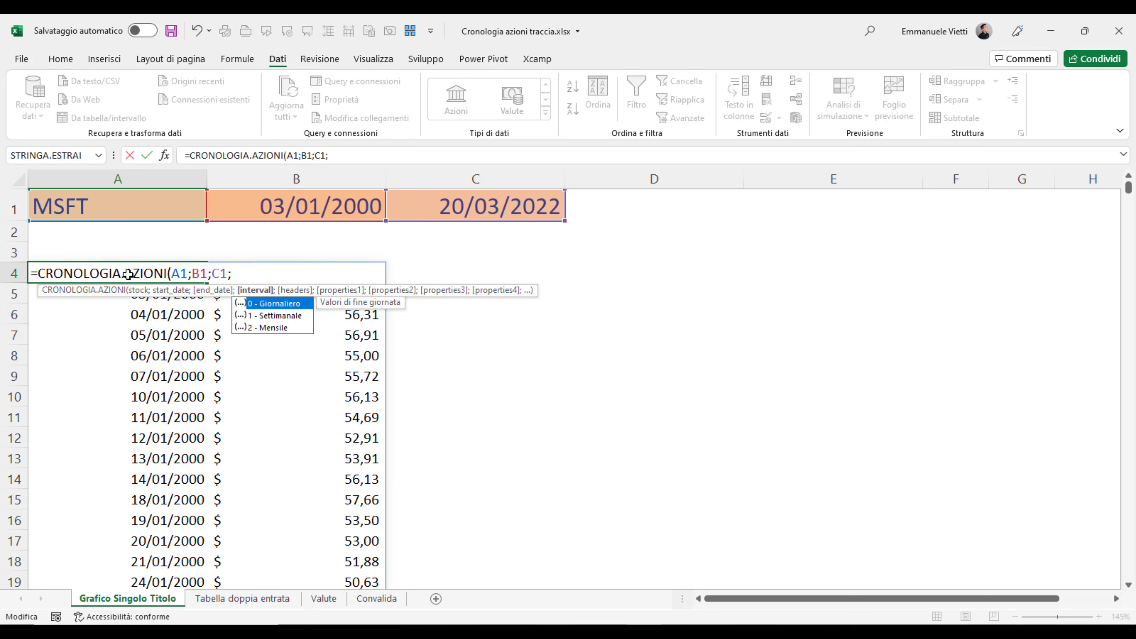
pyautogui.click(279, 316)
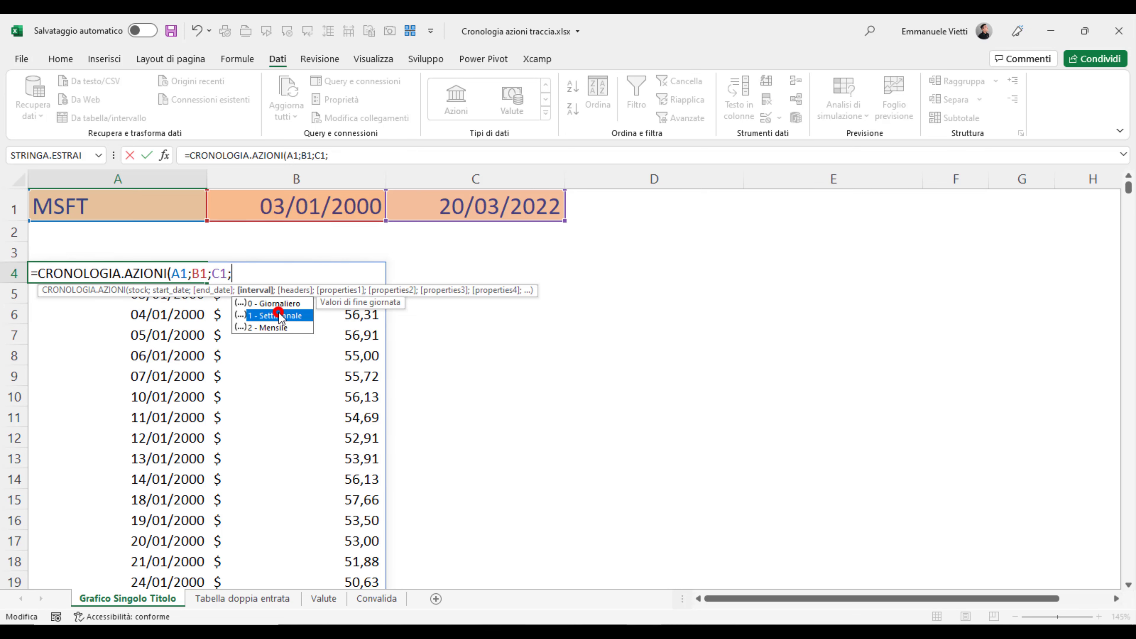
pyautogui.click(279, 328)
pyautogui.doubleClick(280, 328)
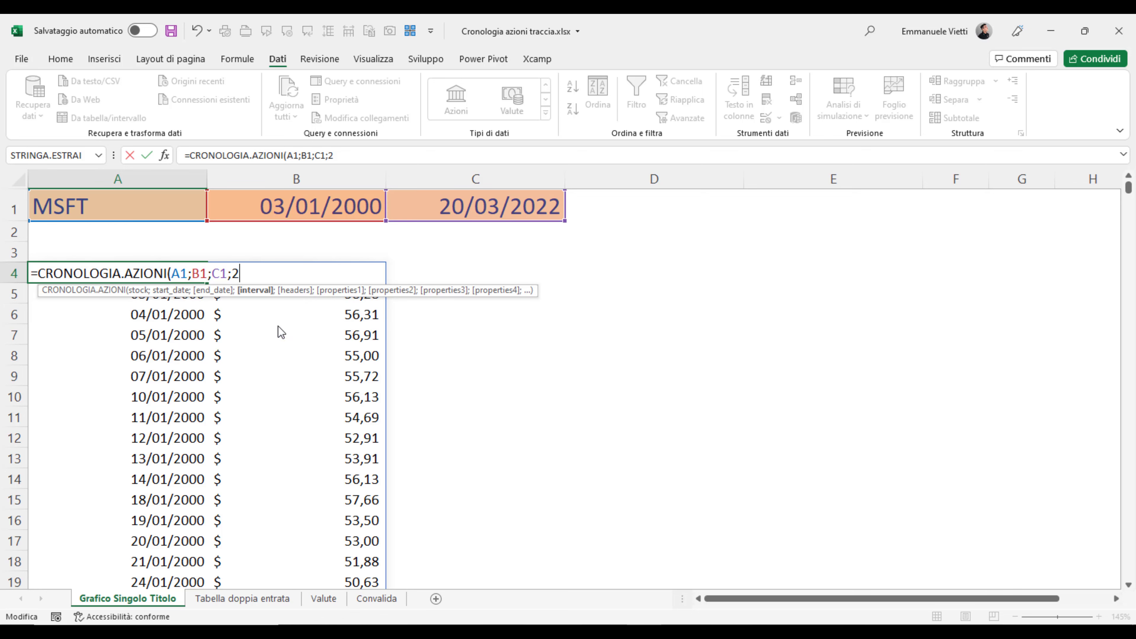
pyautogui.write(')')
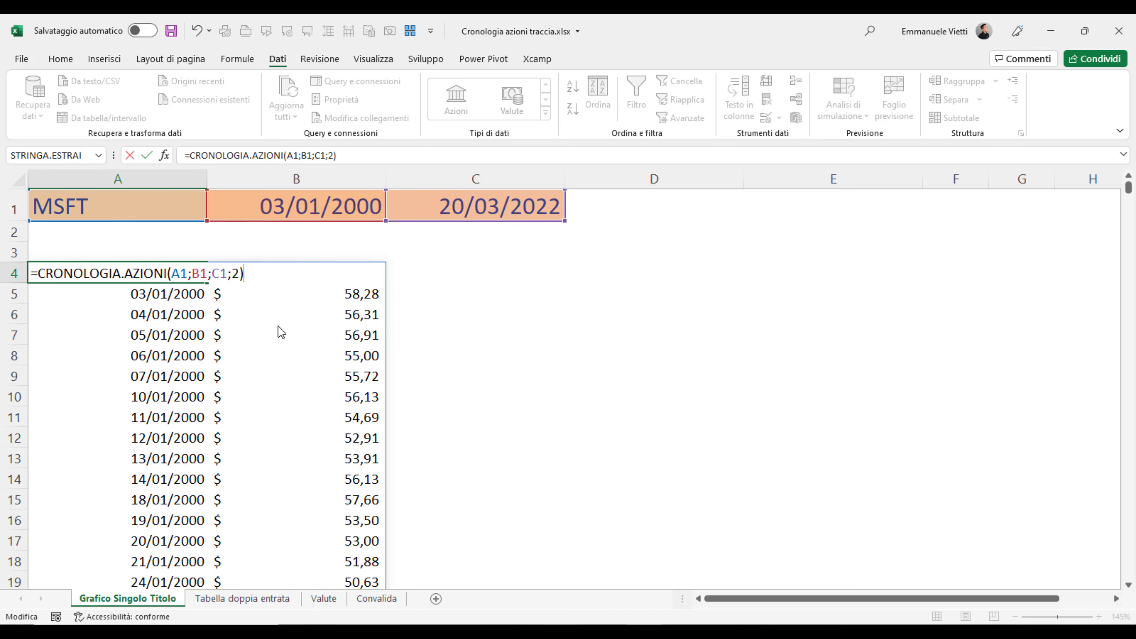
pyautogui.press('Return')
pyautogui.hotkey('ctrl', 'Down')
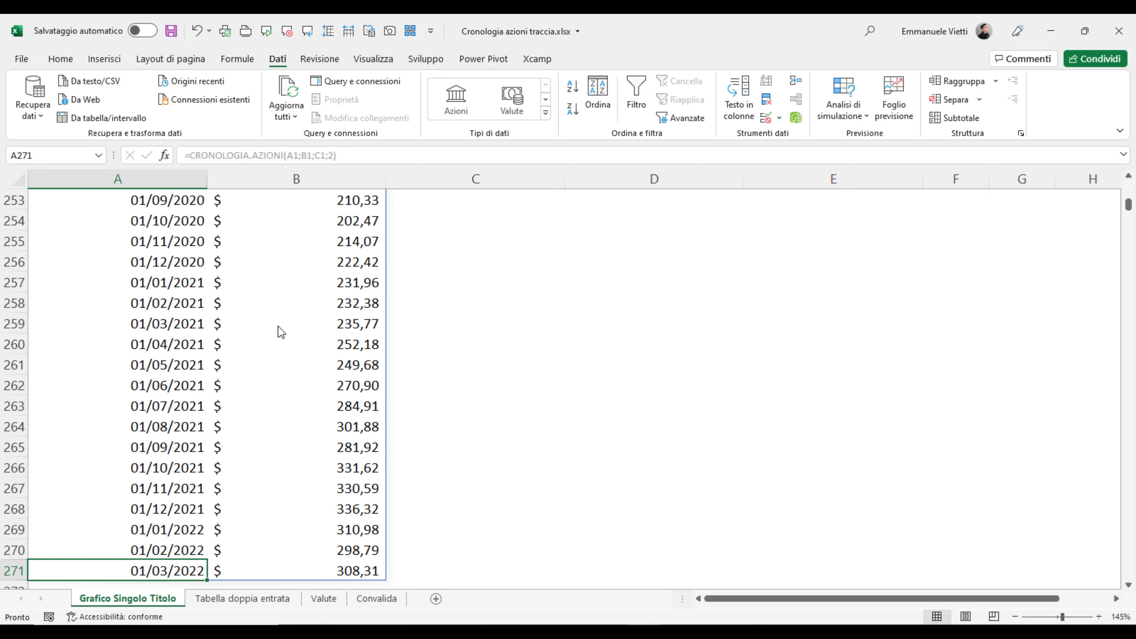
pyautogui.hotkey('ctrl', 'Up')
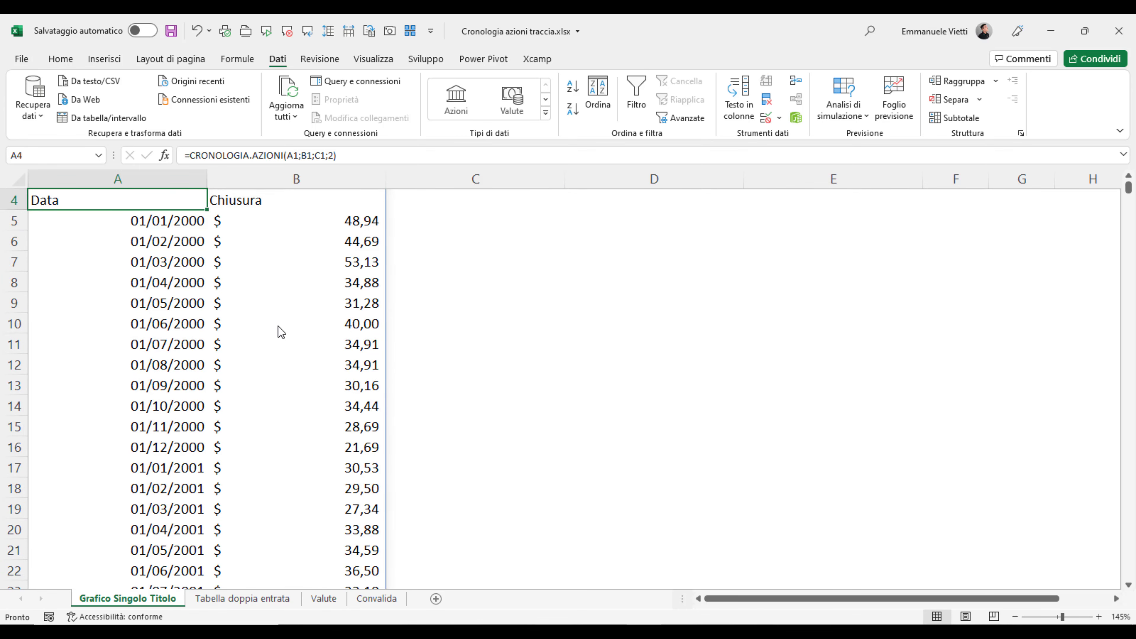
pyautogui.scroll(1, 281, 332)
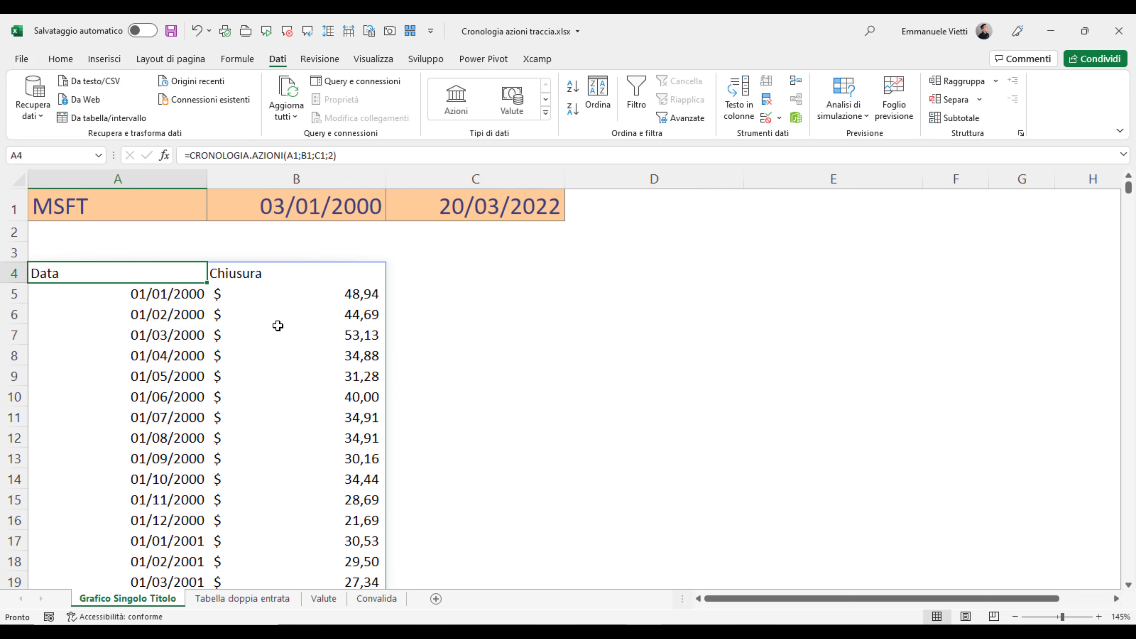
# Step: Clear the interval argument and set the headers argument to 0 (no column headers)
pyautogui.press('F2')
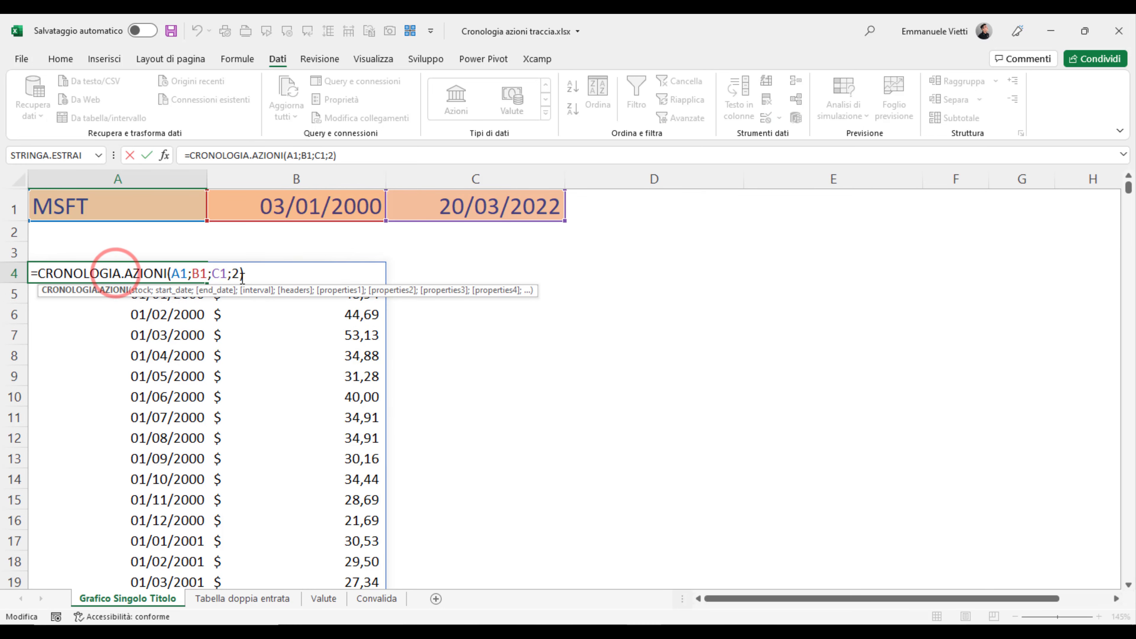
pyautogui.press('BackSpace')
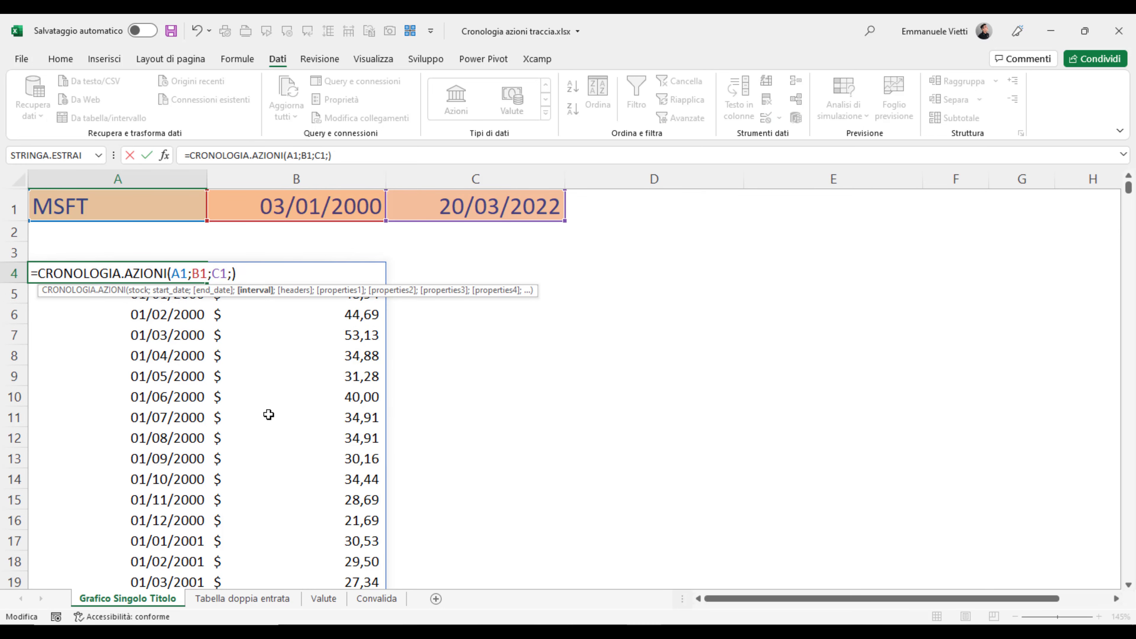
pyautogui.write('0')
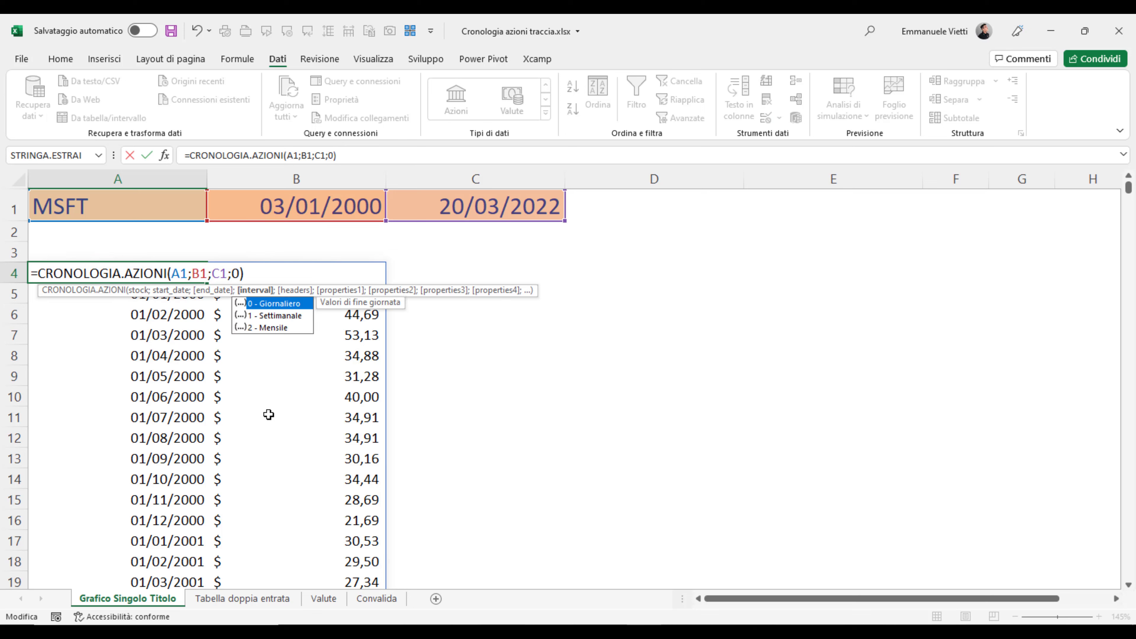
pyautogui.press('BackSpace')
pyautogui.write(';')
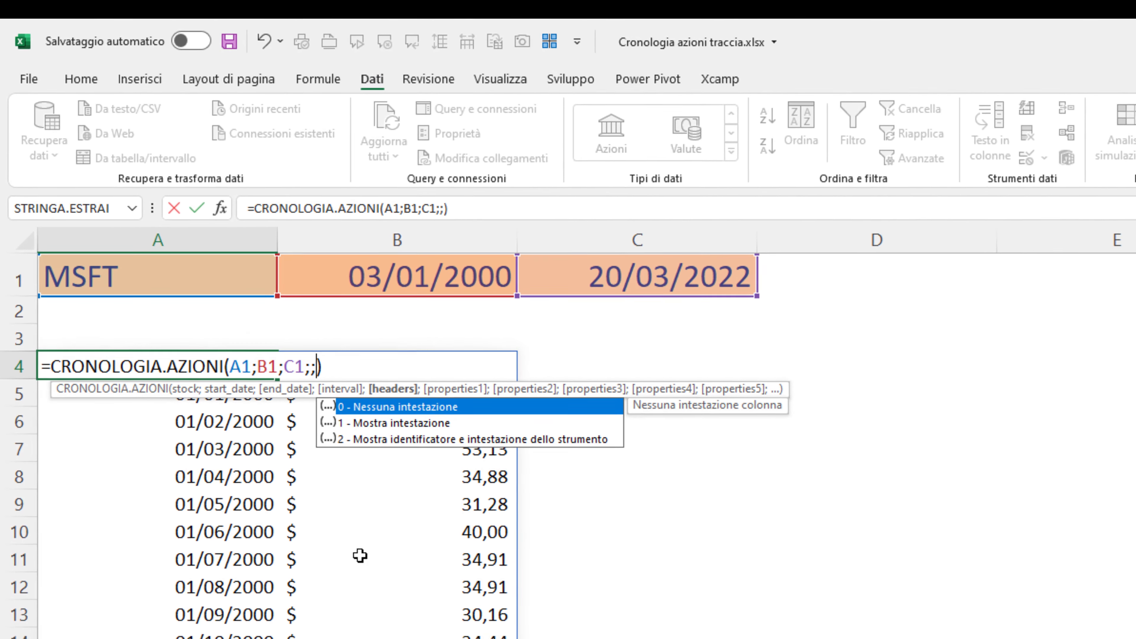
pyautogui.doubleClick(436, 404)
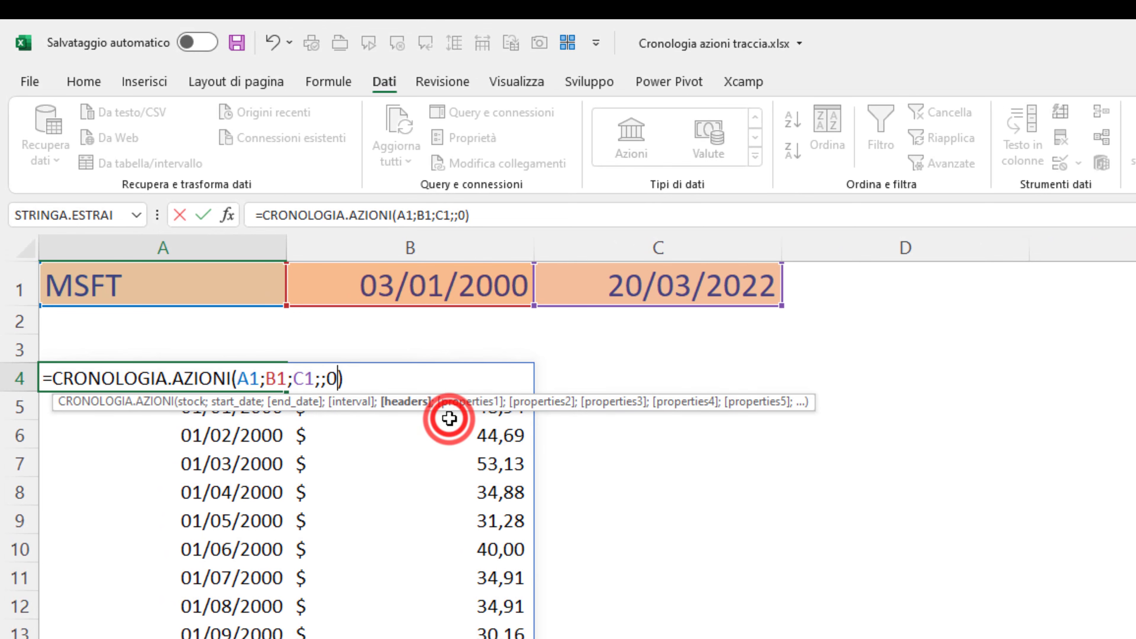
pyautogui.press('Return')
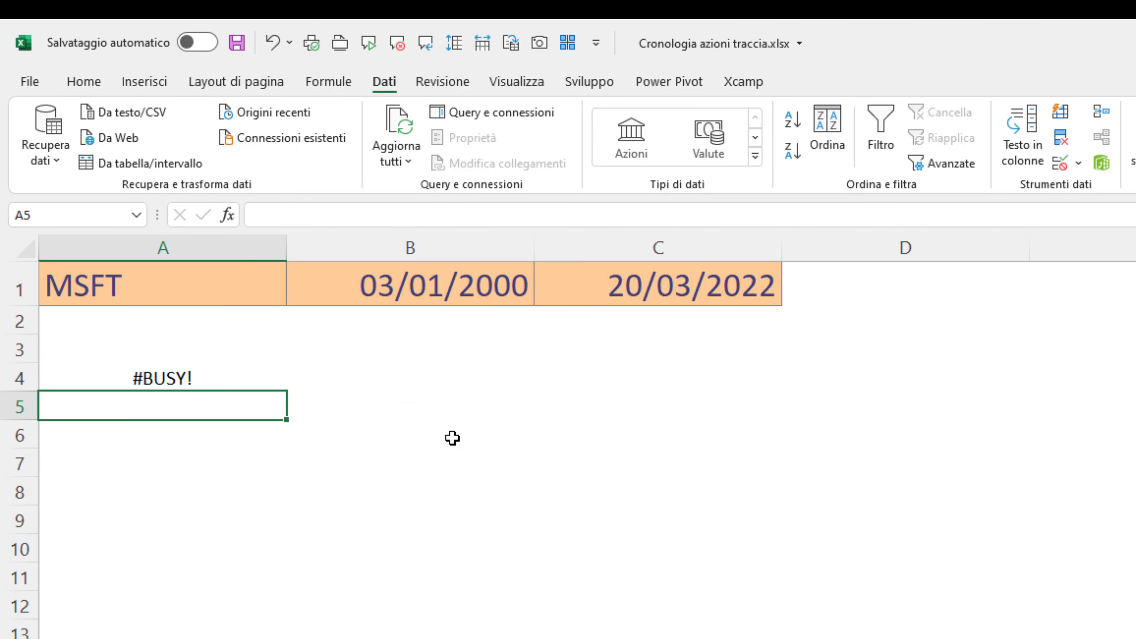
# Step: Change the headers argument to 2, showing XNAS:MSFT above the Data/Chiusura labels
pyautogui.click(171, 384)
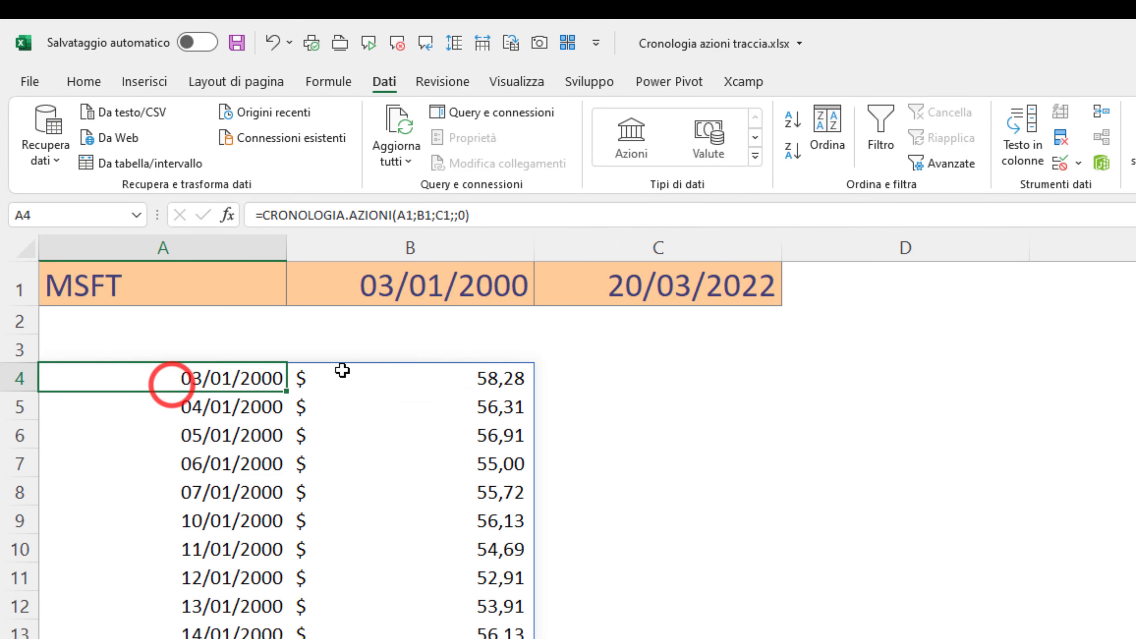
pyautogui.click(342, 371)
pyautogui.click(252, 378)
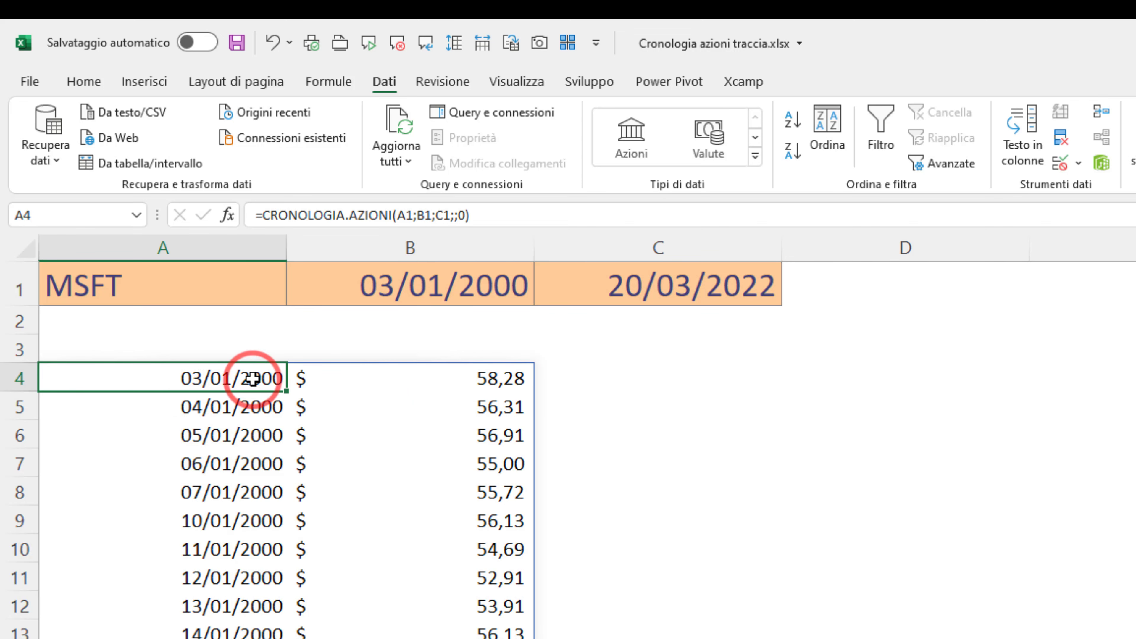
pyautogui.doubleClick(252, 378)
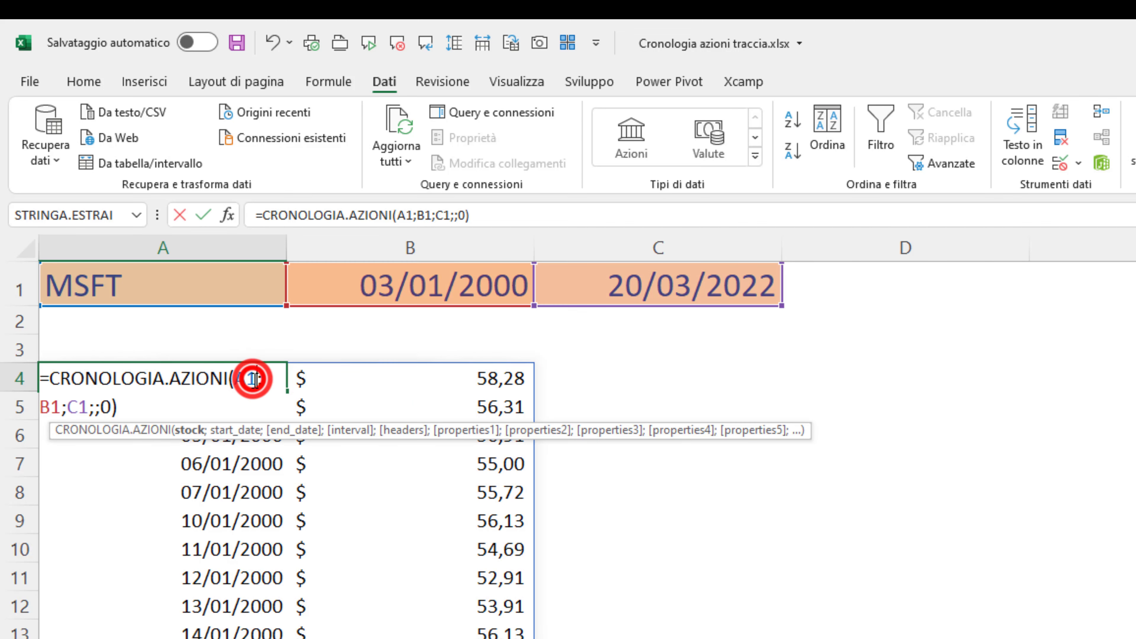
pyautogui.click(110, 407)
pyautogui.press('BackSpace')
pyautogui.write('2')
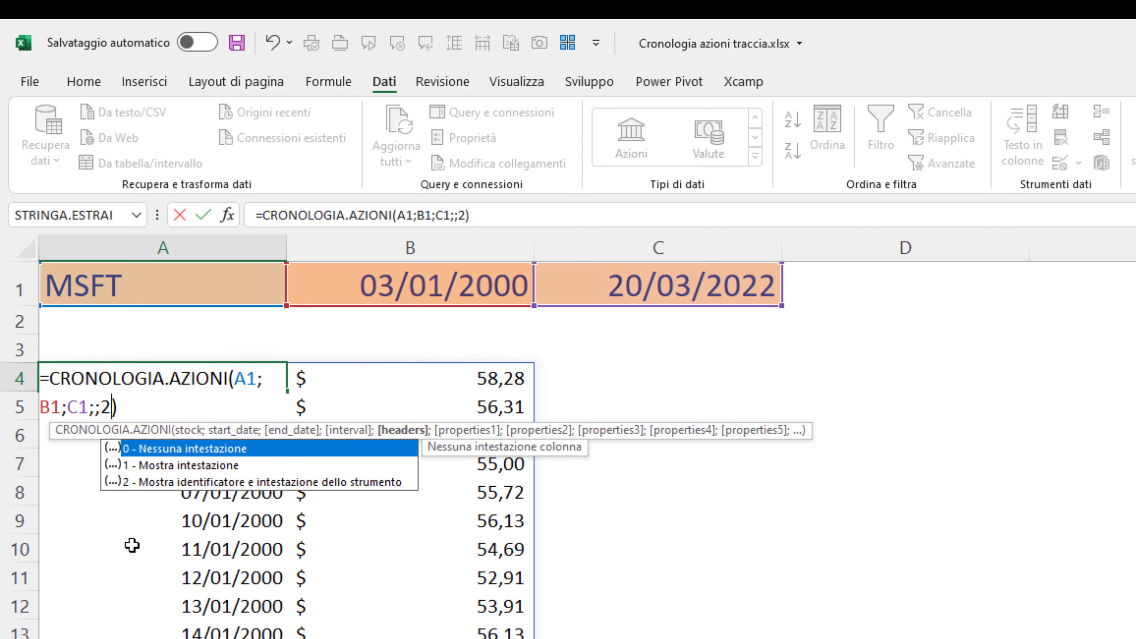
pyautogui.press('Return')
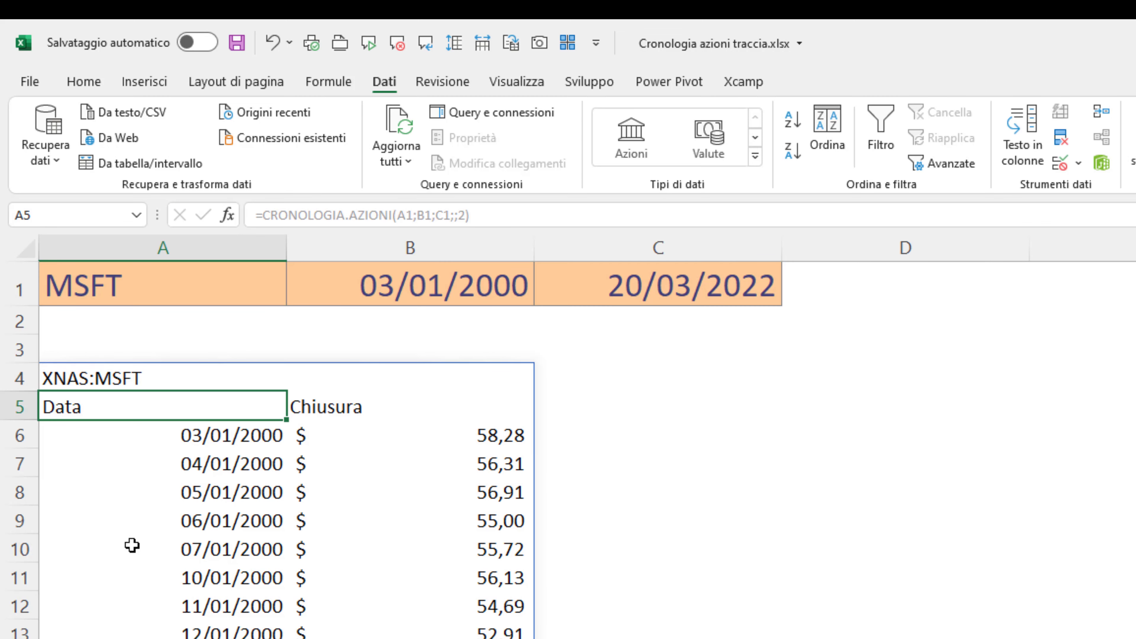
pyautogui.click(72, 377)
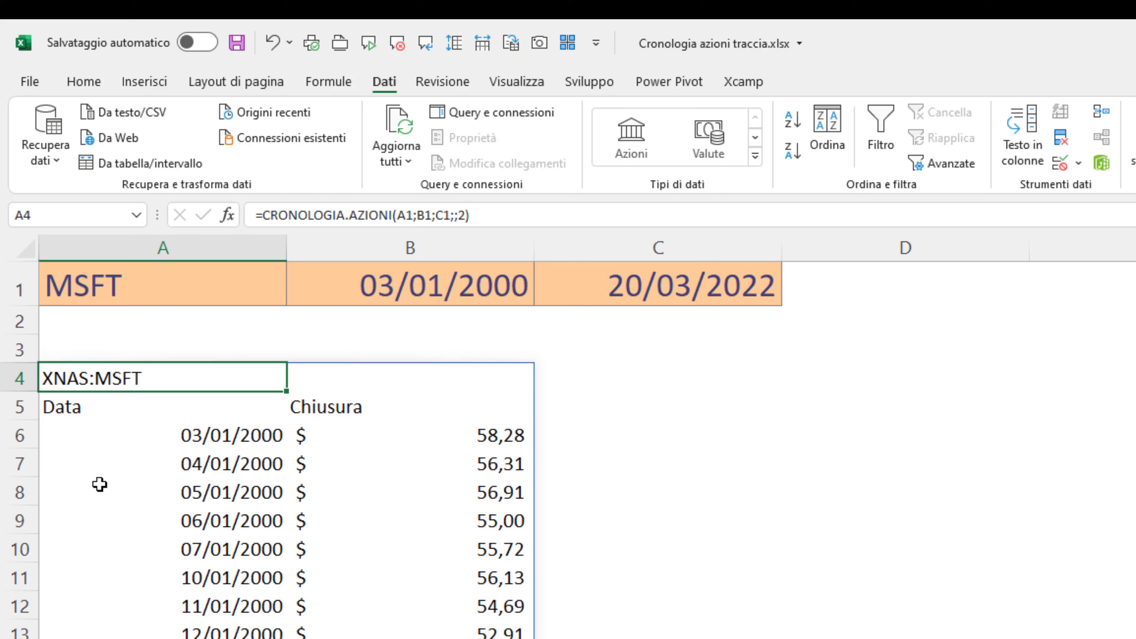
# Step: Remove the headers value so the formula uses default headers
pyautogui.press('F2')
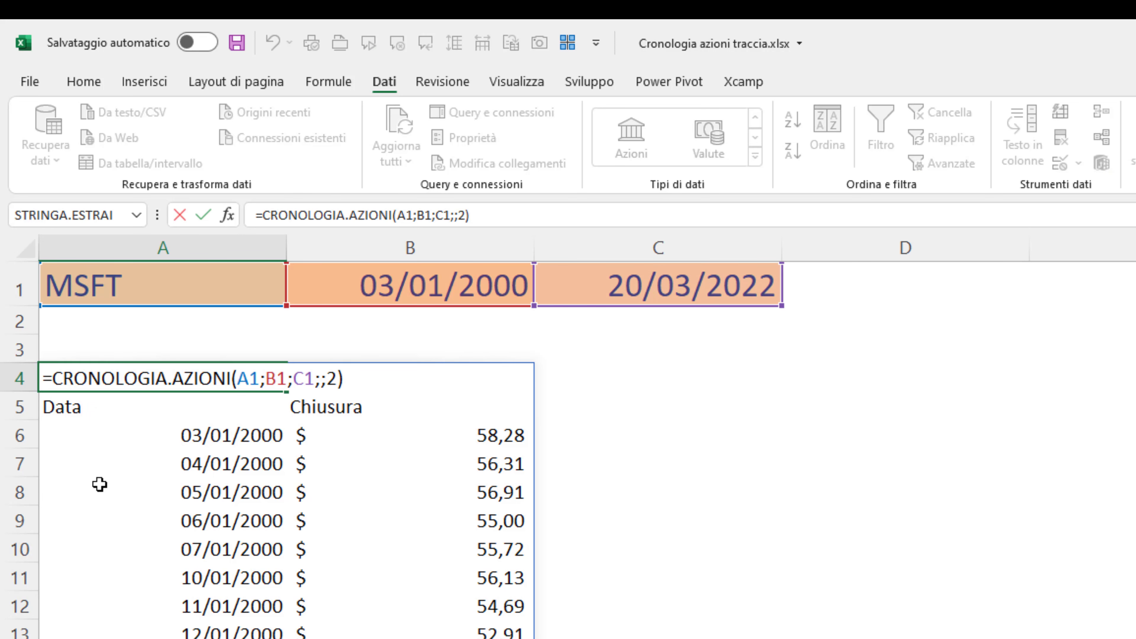
pyautogui.press('BackSpace')
pyautogui.press('BackSpace')
pyautogui.write(';')
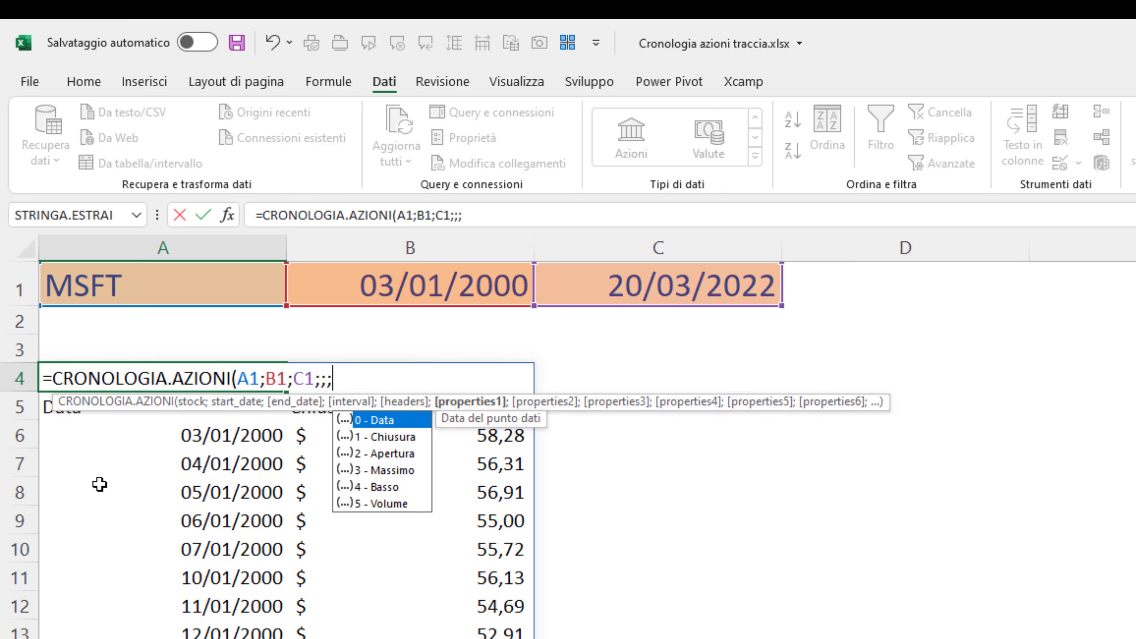
pyautogui.write(')')
pyautogui.press('Return')
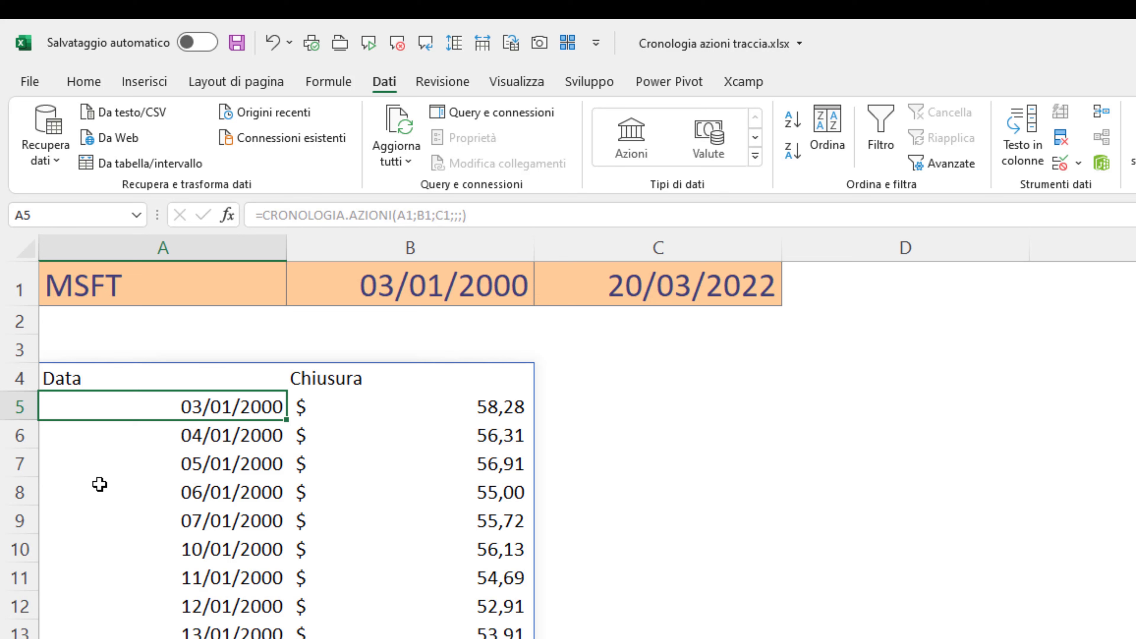
# Step: Add properties 0;2;3;4;1 to return Data, Apertura, Massimo, Basso and Chiusura columns
pyautogui.press('Up')
pyautogui.press('F2')
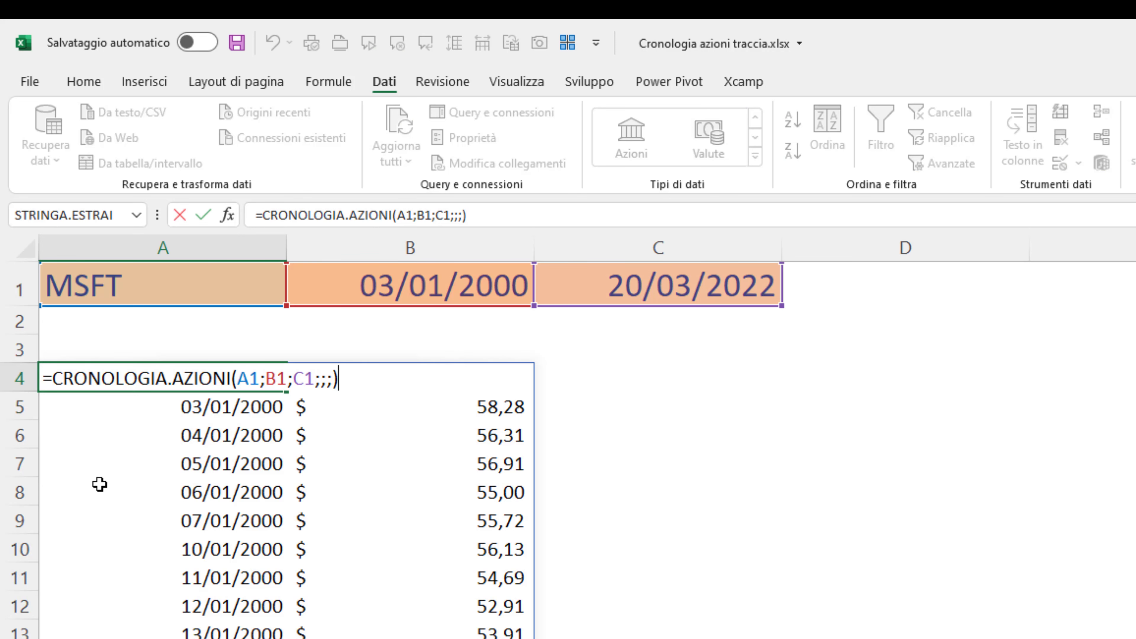
pyautogui.press('BackSpace')
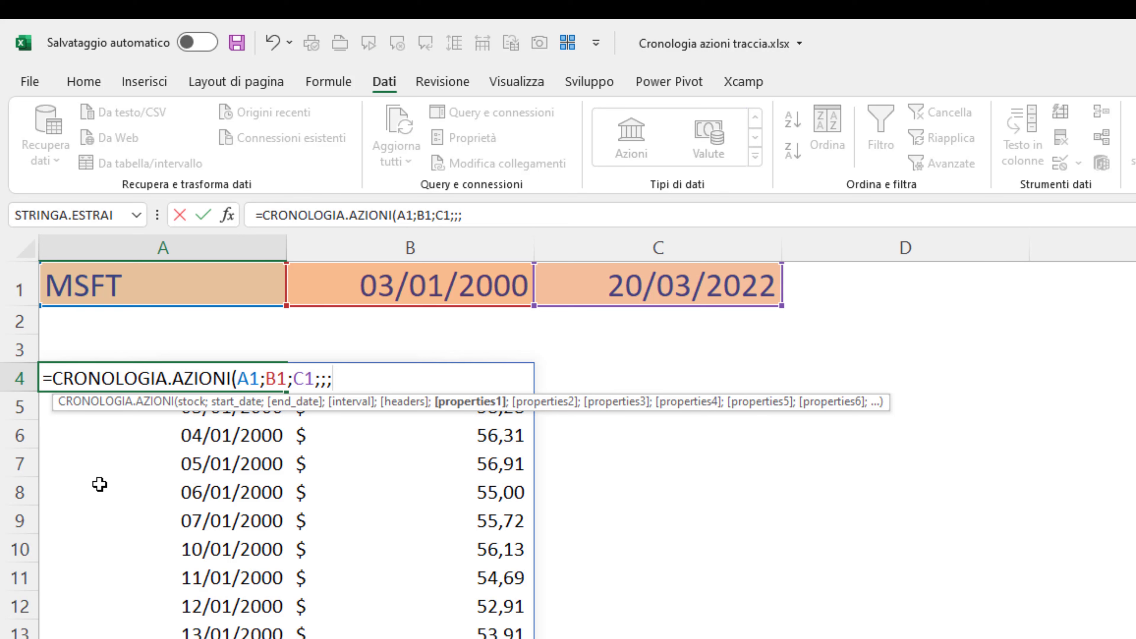
pyautogui.press('BackSpace')
pyautogui.write(';')
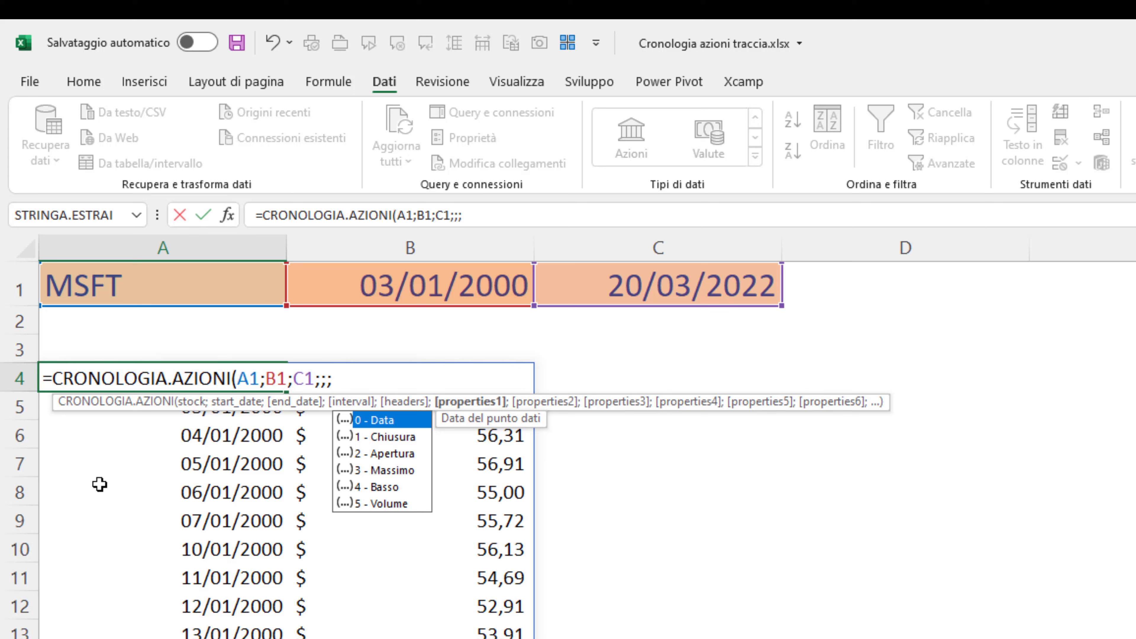
pyautogui.write('0;')
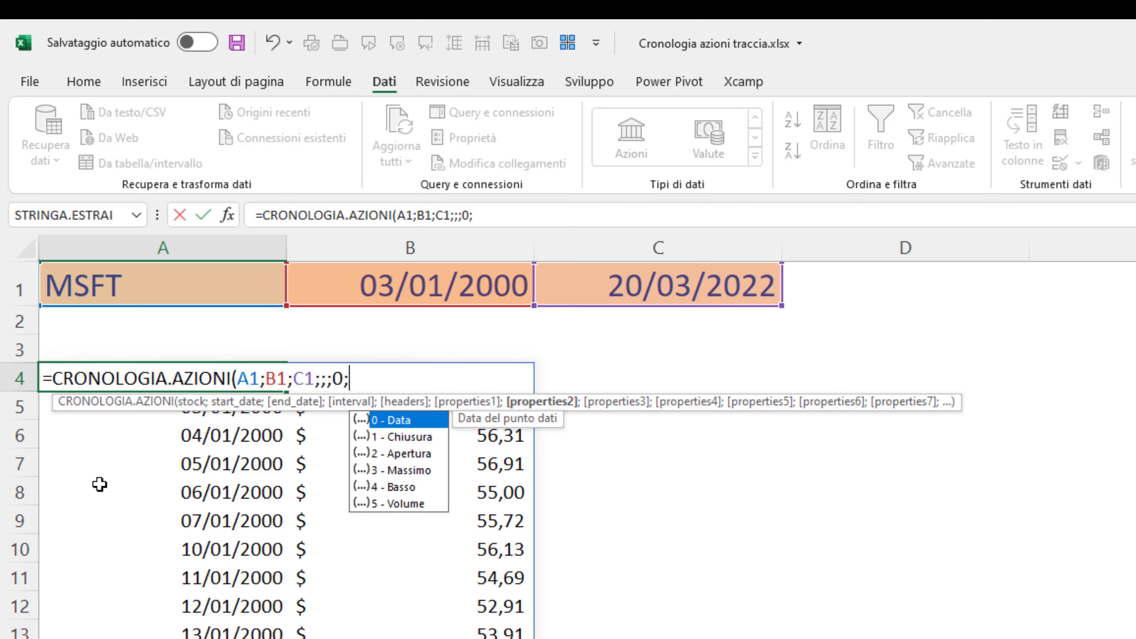
pyautogui.write('2')
pyautogui.write(';3')
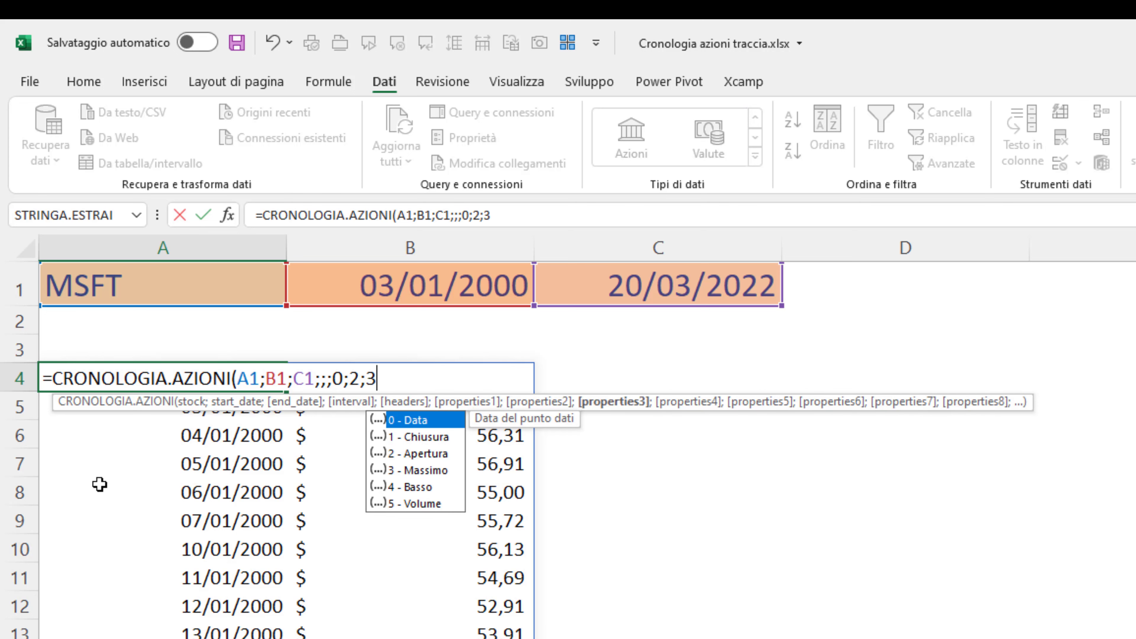
pyautogui.write(';4')
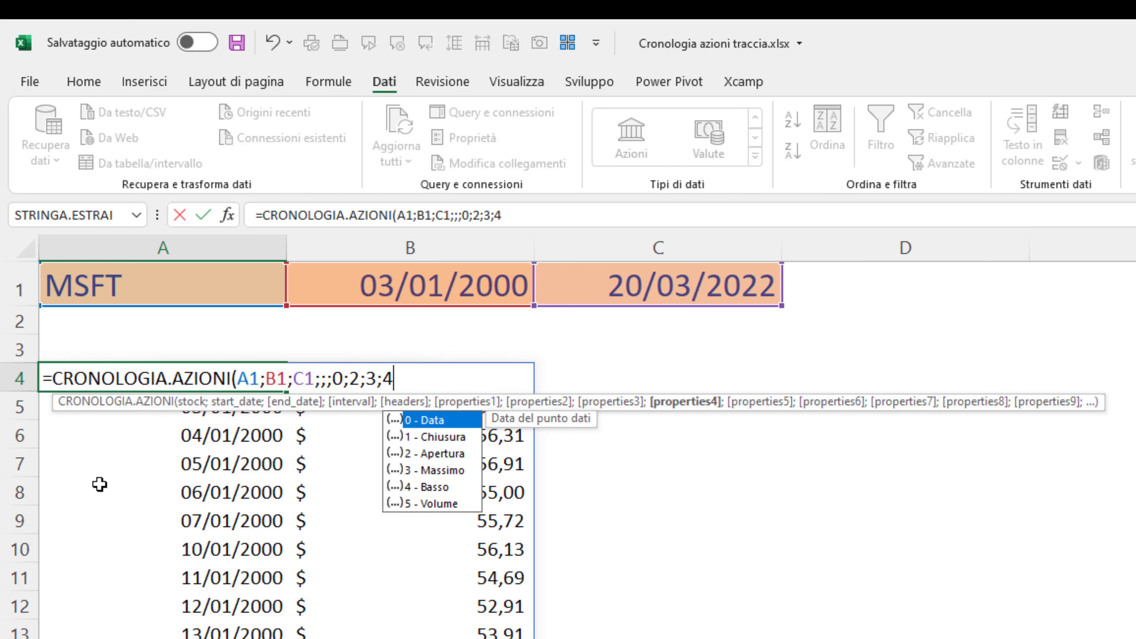
pyautogui.write(';')
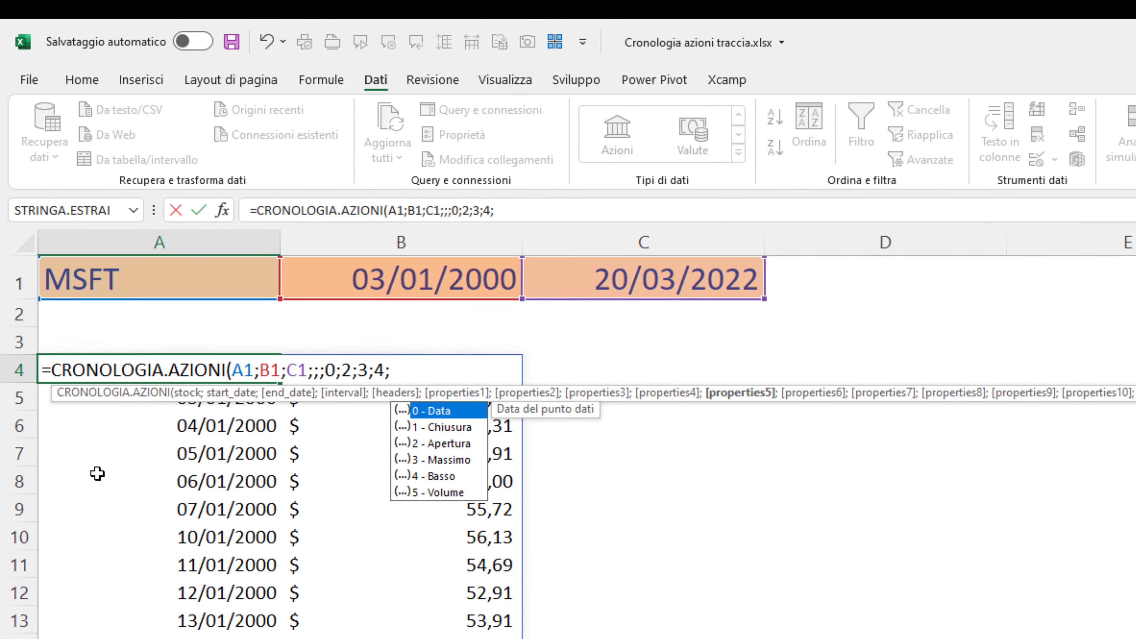
pyautogui.write('1')
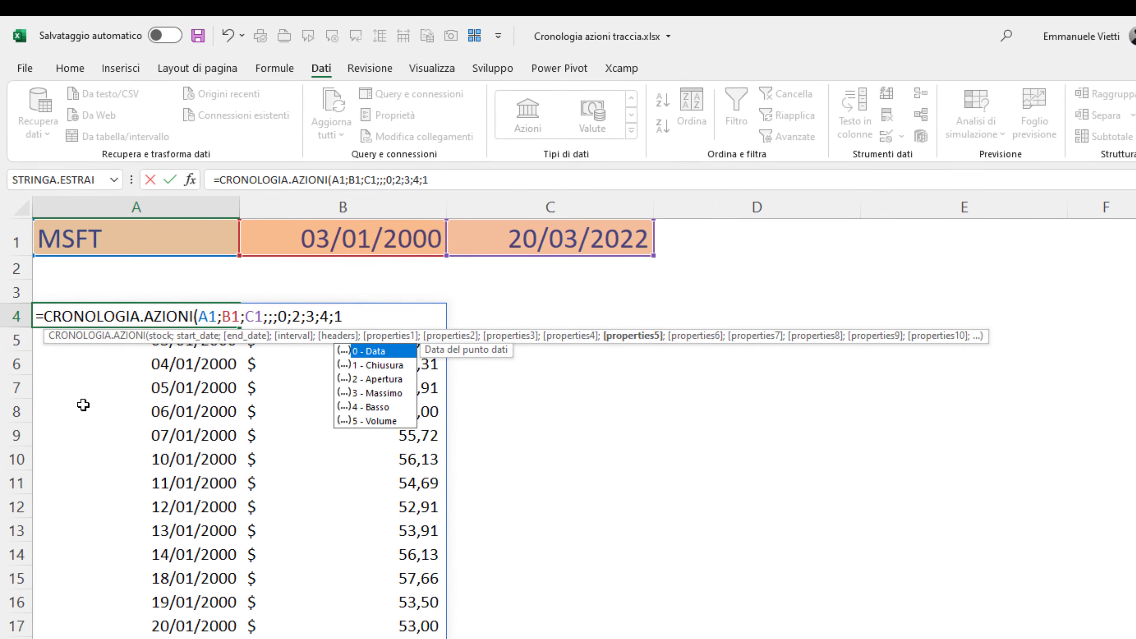
pyautogui.write(')')
pyautogui.press('Return')
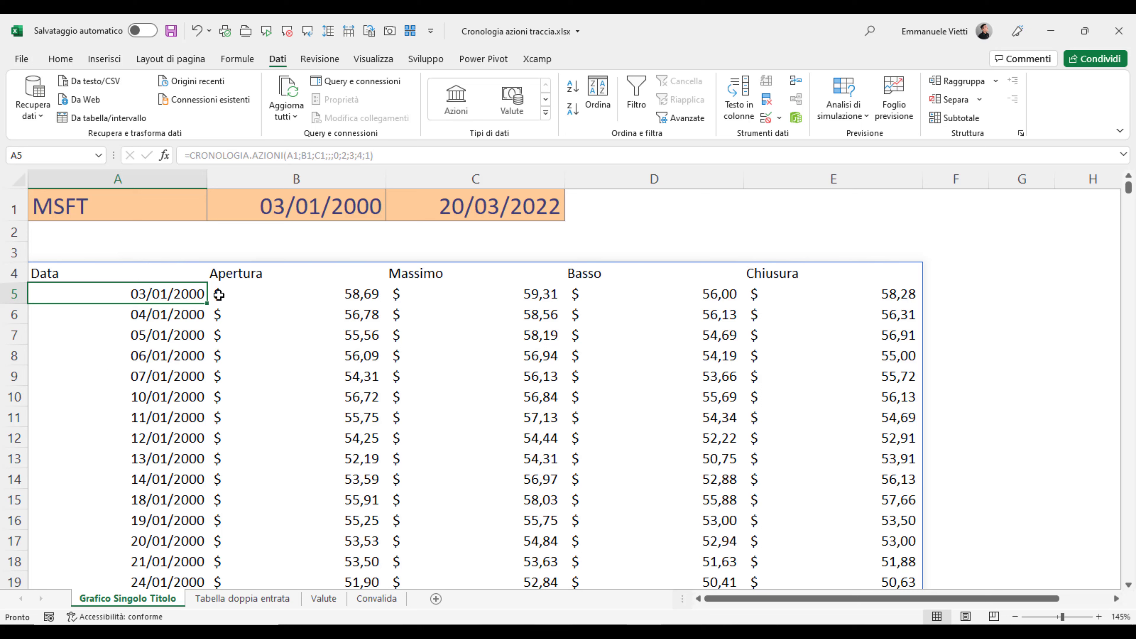
# Step: After loading finishes, inspect the first Apertura value in B5 and the ticker in A1
pyautogui.click(239, 296)
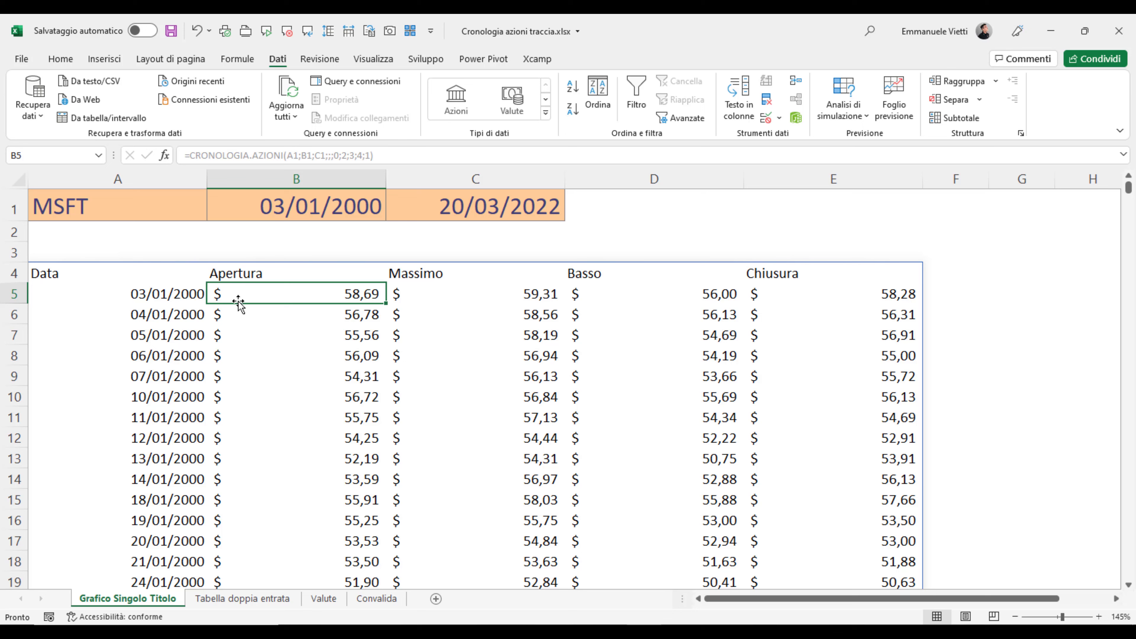
pyautogui.click(152, 205)
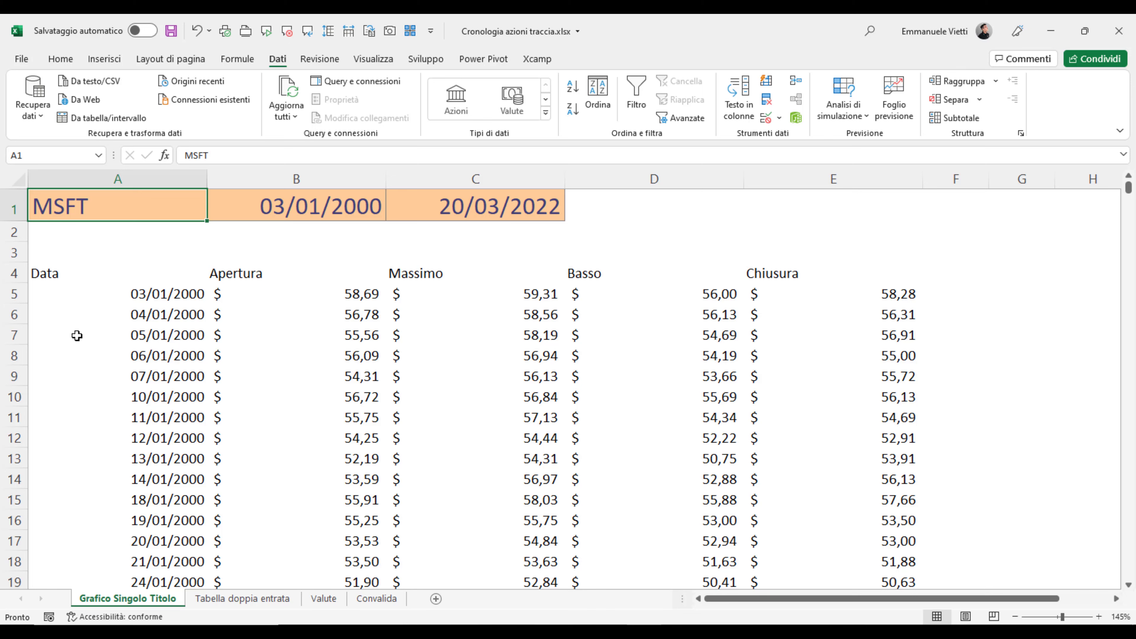
# Step: Review the ticker codes and company names listed on the Convalida sheet
pyautogui.click(365, 598)
pyautogui.moveTo(162, 249); pyautogui.dragTo(180, 529)
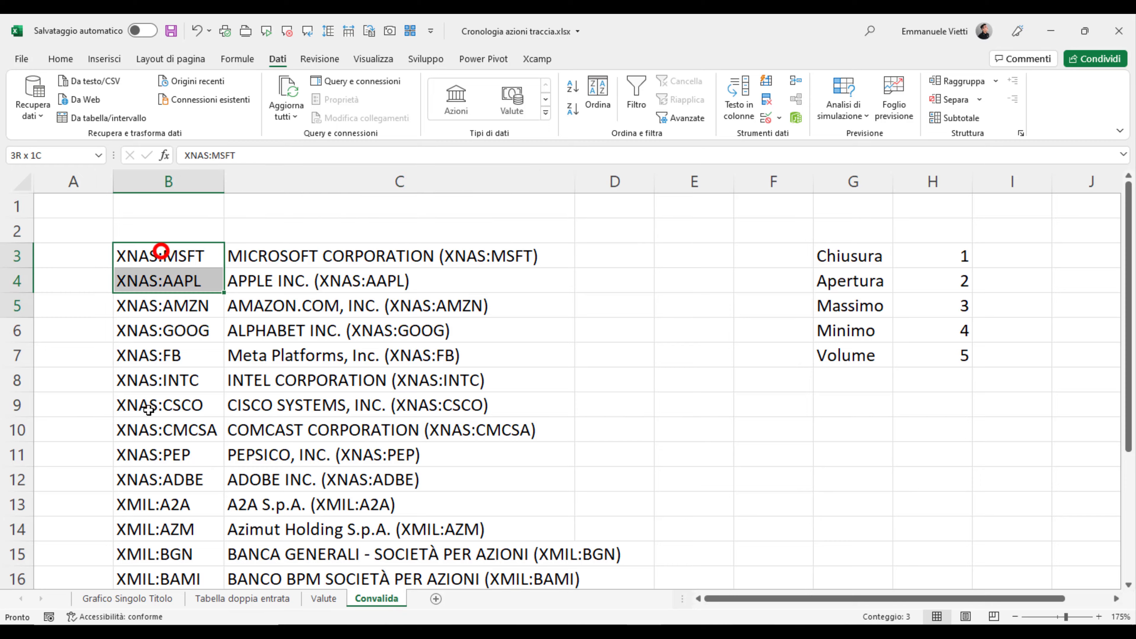
pyautogui.scroll(1, 181, 322)
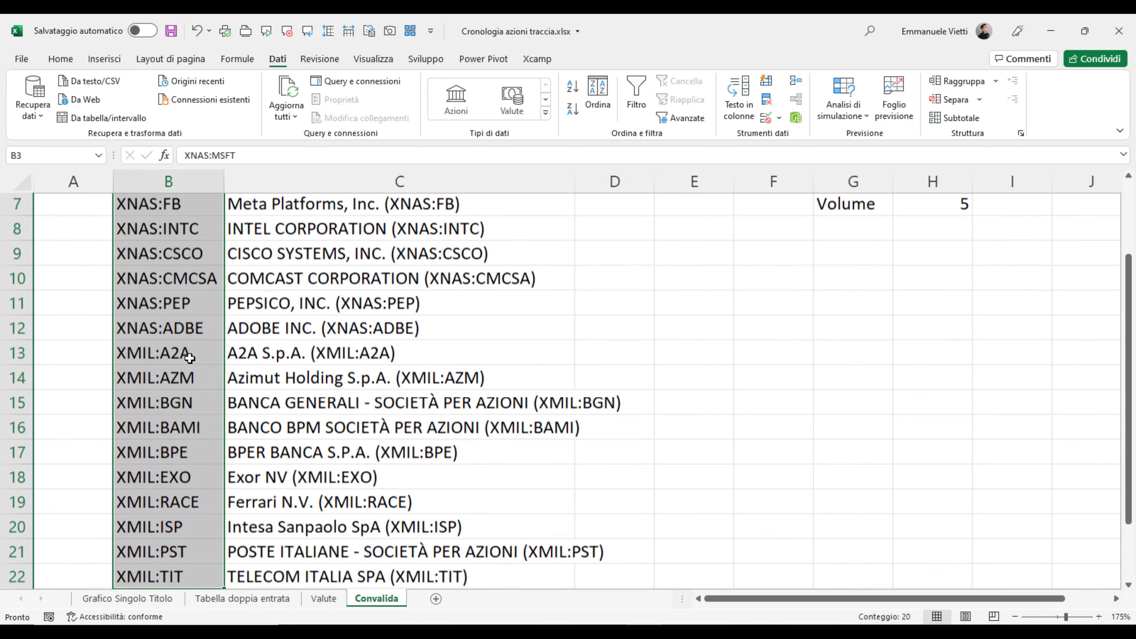
pyautogui.scroll(2, 178, 355)
pyautogui.click(193, 262)
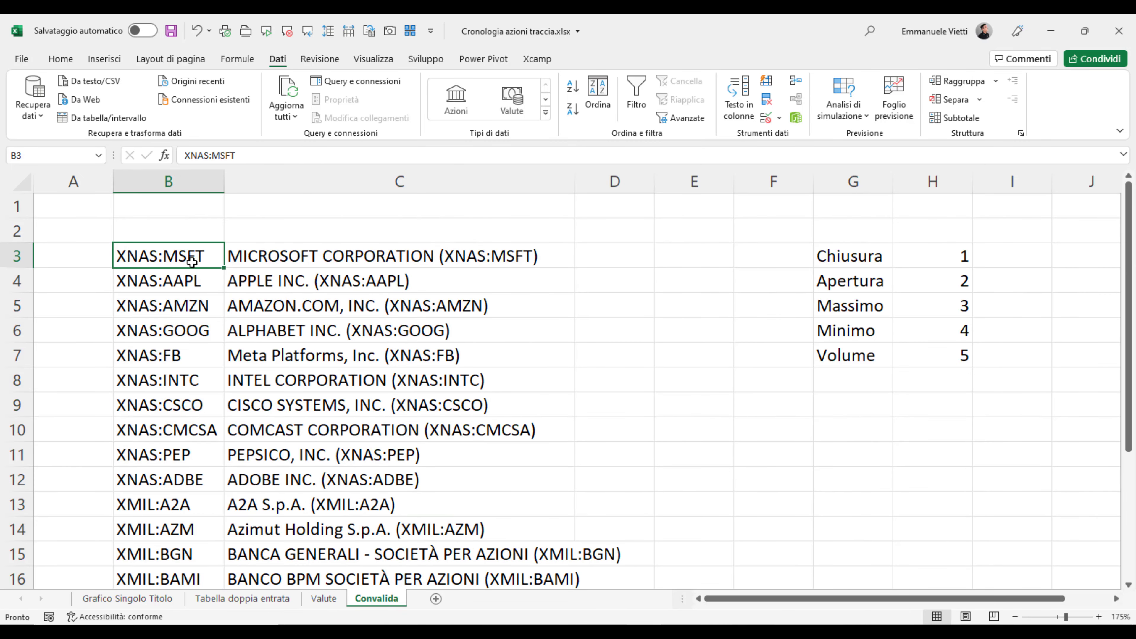
pyautogui.moveTo(338, 250); pyautogui.dragTo(375, 447)
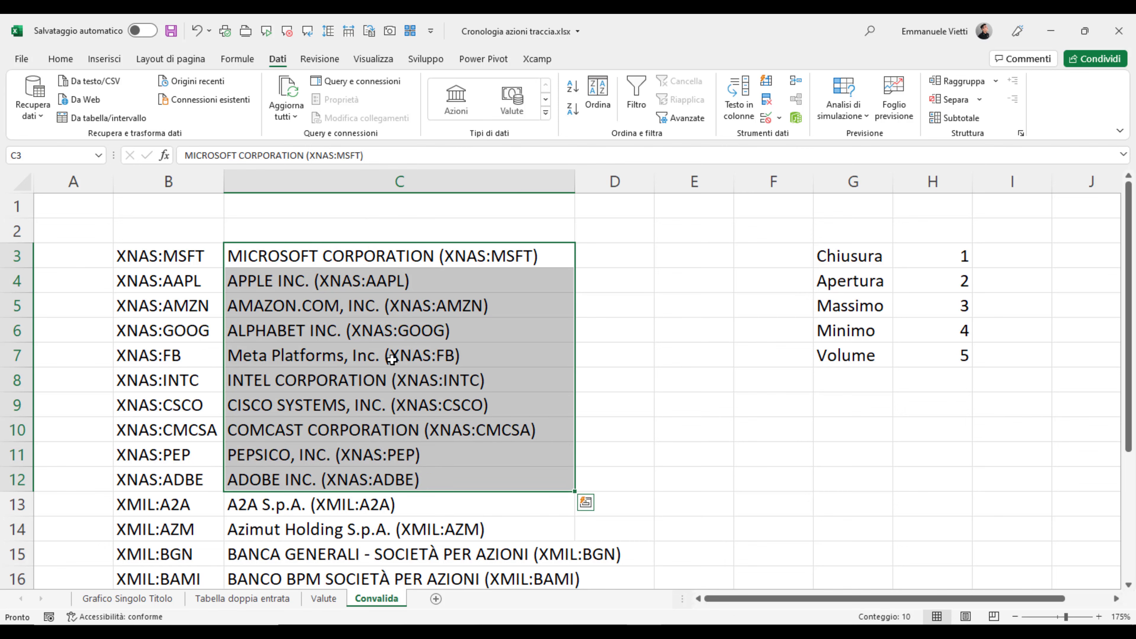
pyautogui.scroll(-3, 385, 358)
pyautogui.scroll(-1, 306, 245)
pyautogui.scroll(3, 291, 415)
# Step: Give A1 a List data validation sourced from Convalida!B3:B22
pyautogui.click(129, 599)
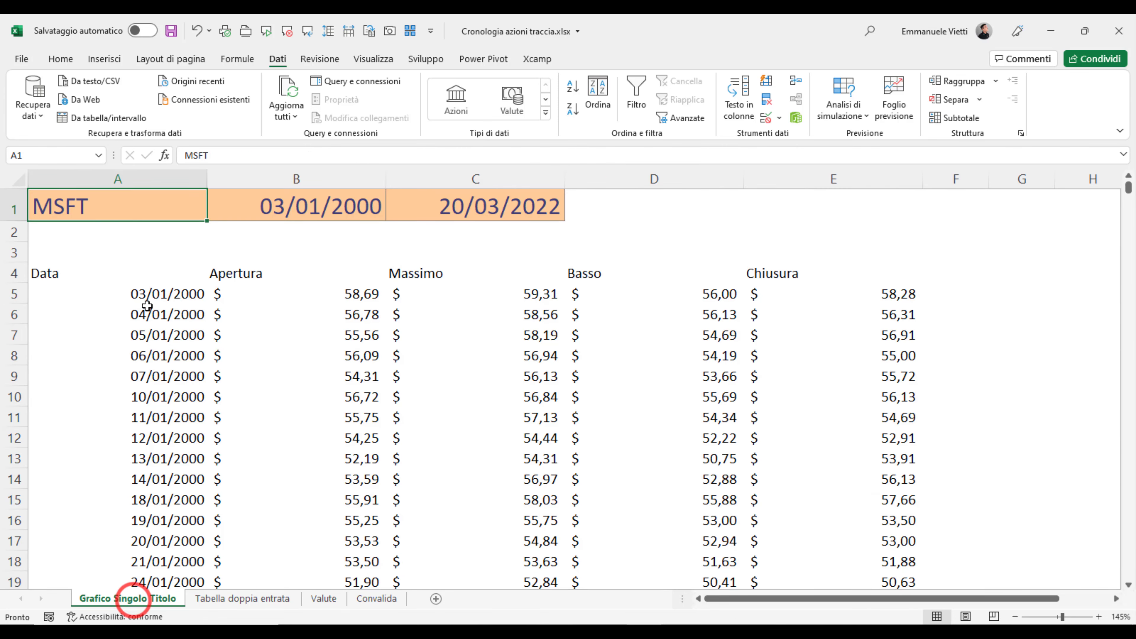
pyautogui.click(104, 213)
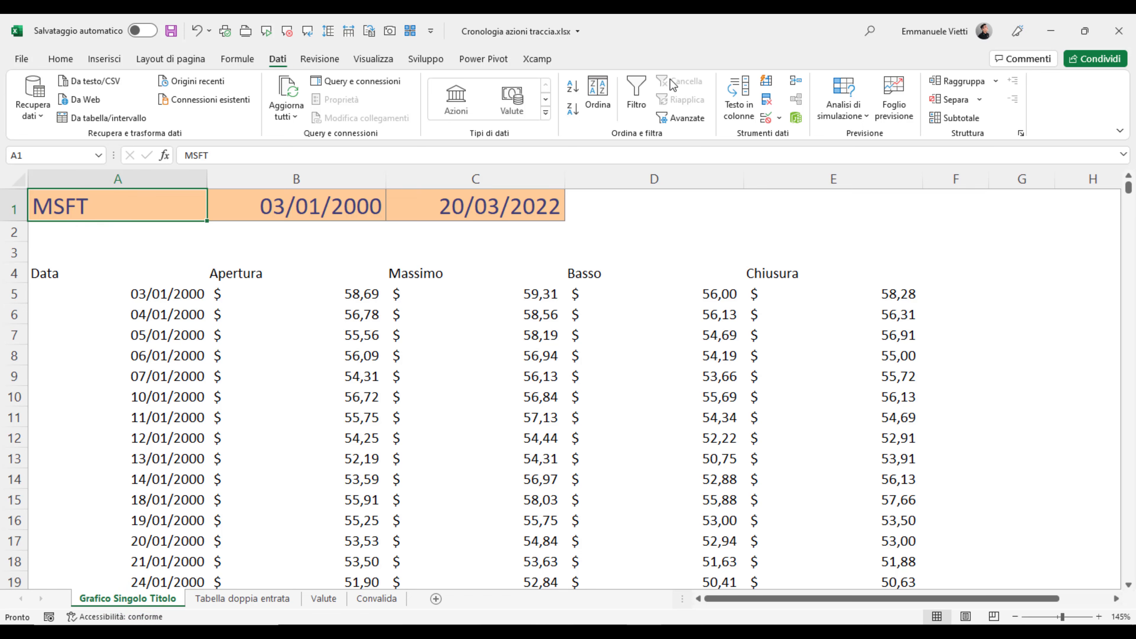
pyautogui.click(766, 117)
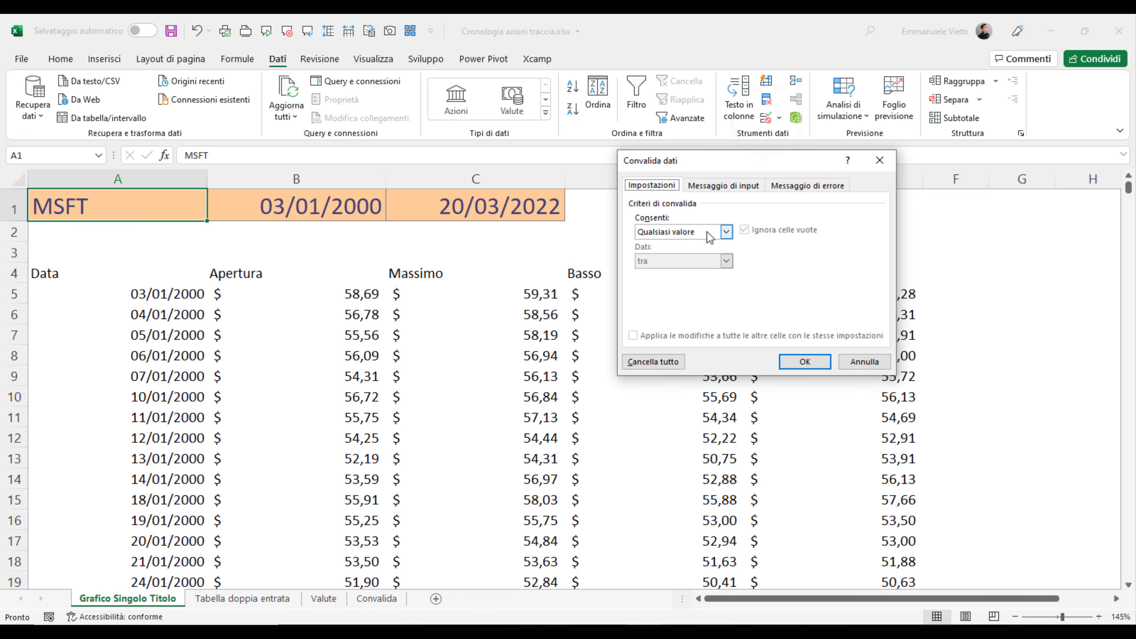
pyautogui.click(706, 232)
pyautogui.click(677, 272)
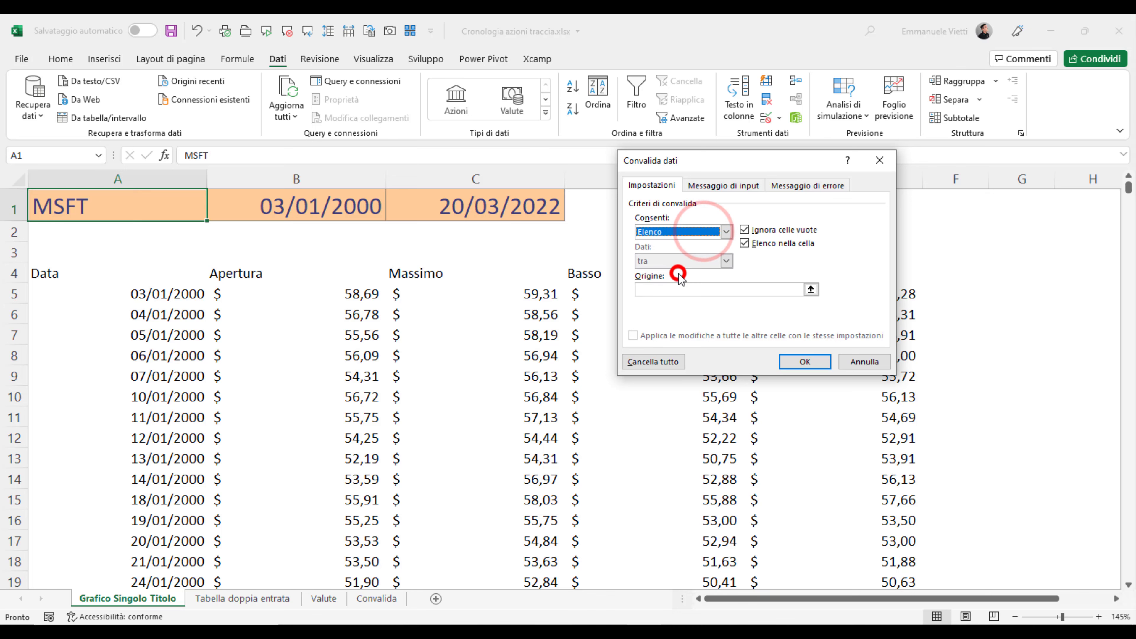
pyautogui.click(680, 289)
pyautogui.click(372, 602)
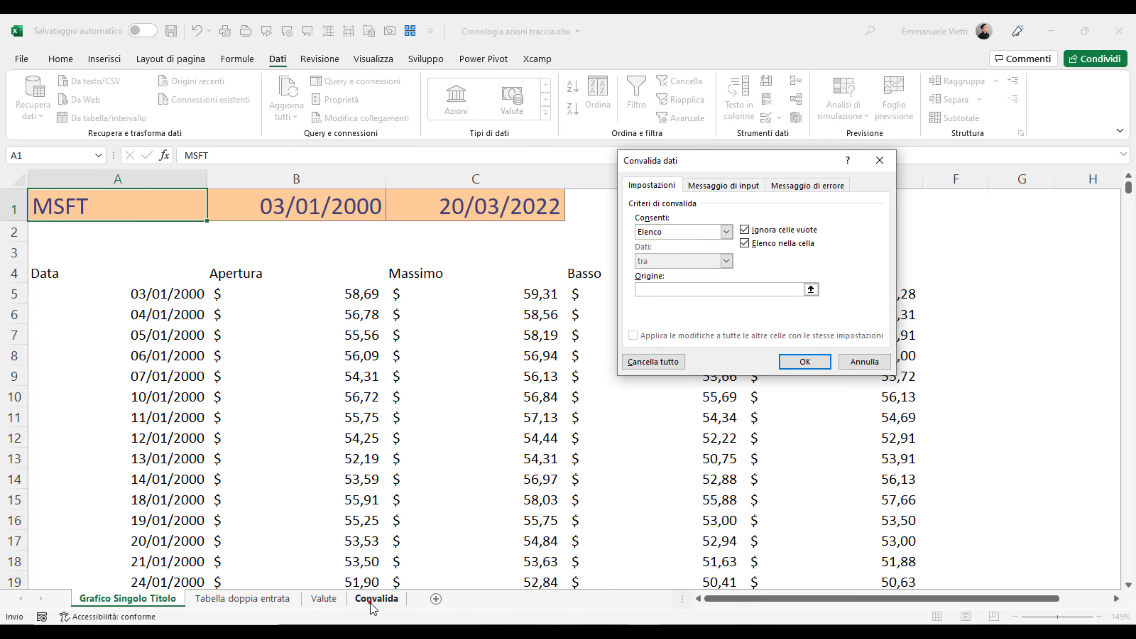
pyautogui.moveTo(169, 253)
pyautogui.mouseDown()
pyautogui.moveTo(138, 599)
pyautogui.moveTo(145, 492)
pyautogui.mouseUp()
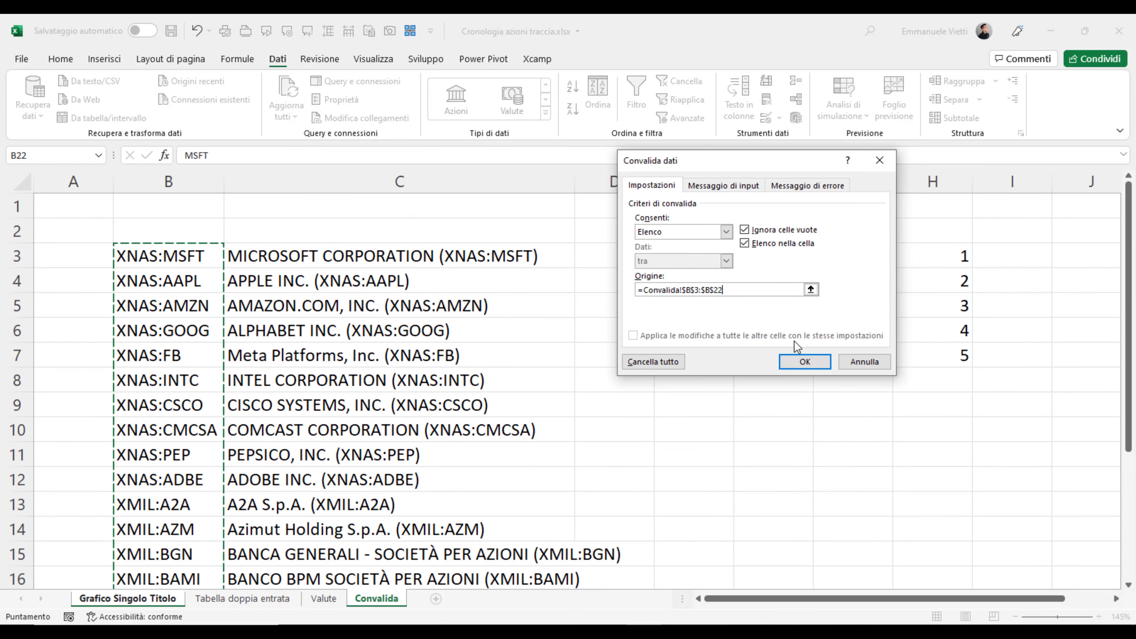
pyautogui.click(800, 361)
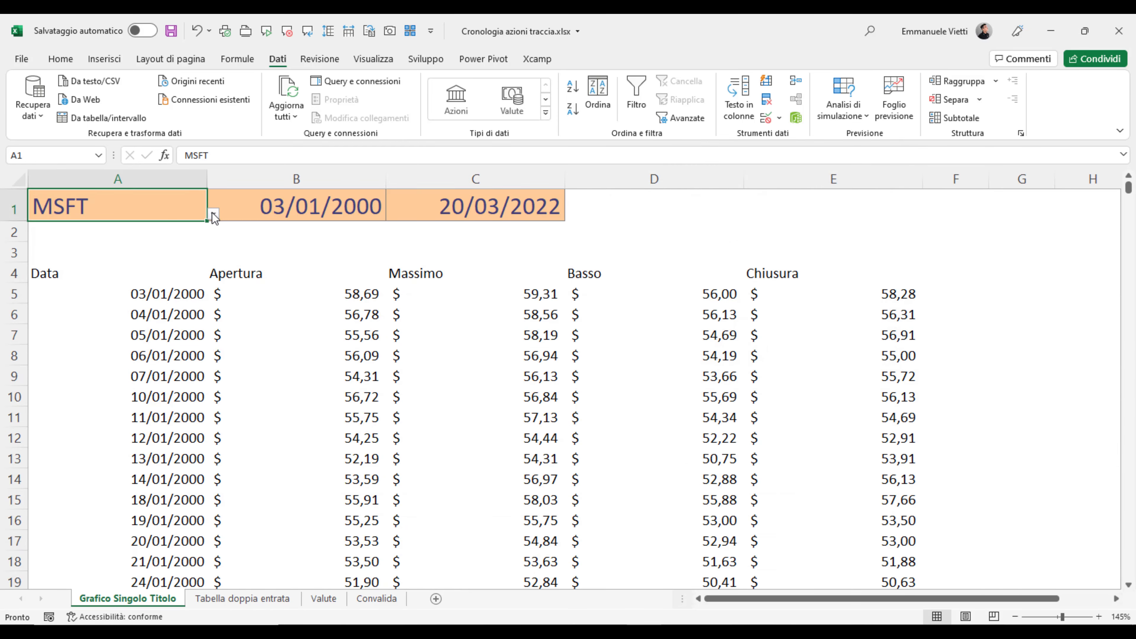
# Step: Pick XMIL:ISP from A1's dropdown, switching the table to euro prices
pyautogui.click(213, 215)
pyautogui.moveTo(220, 262); pyautogui.dragTo(221, 312)
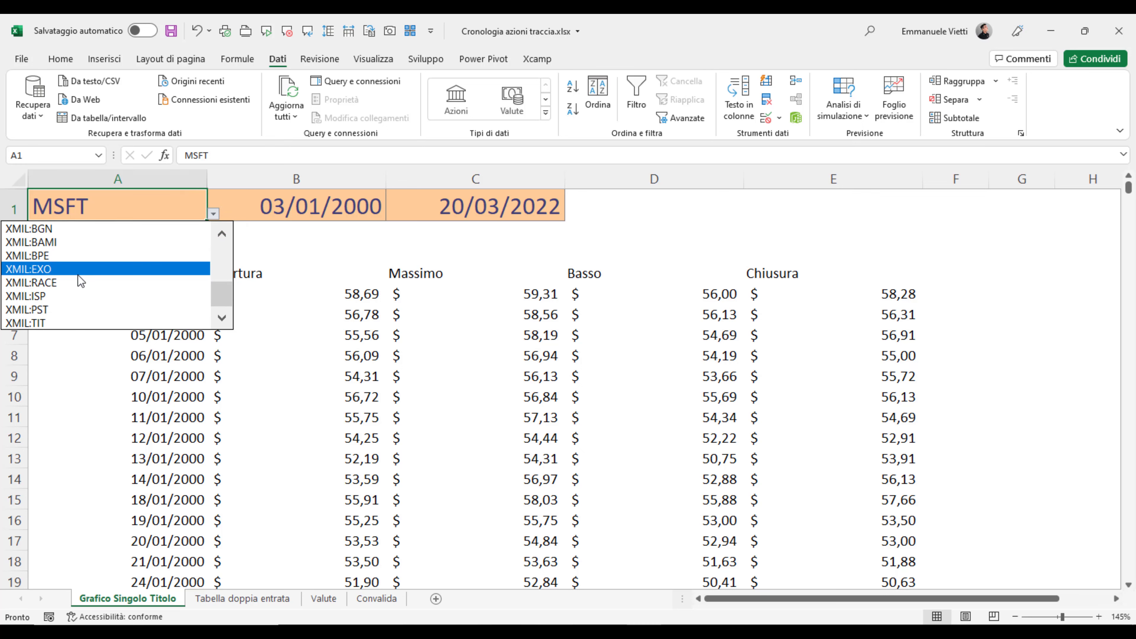
pyautogui.moveTo(221, 293); pyautogui.dragTo(219, 306)
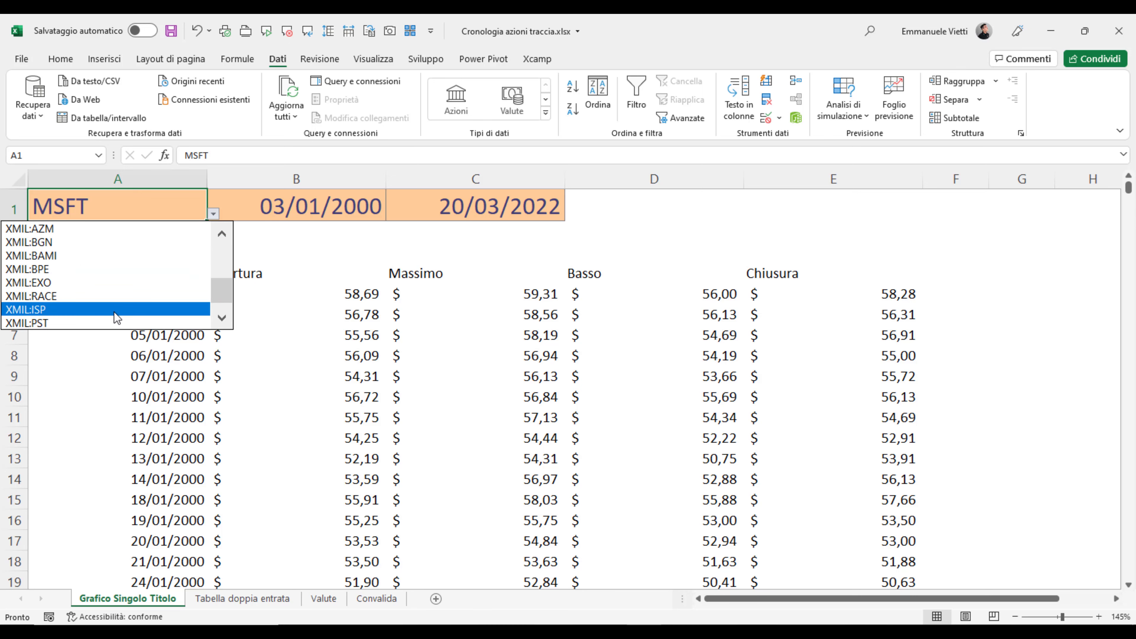
pyautogui.click(114, 310)
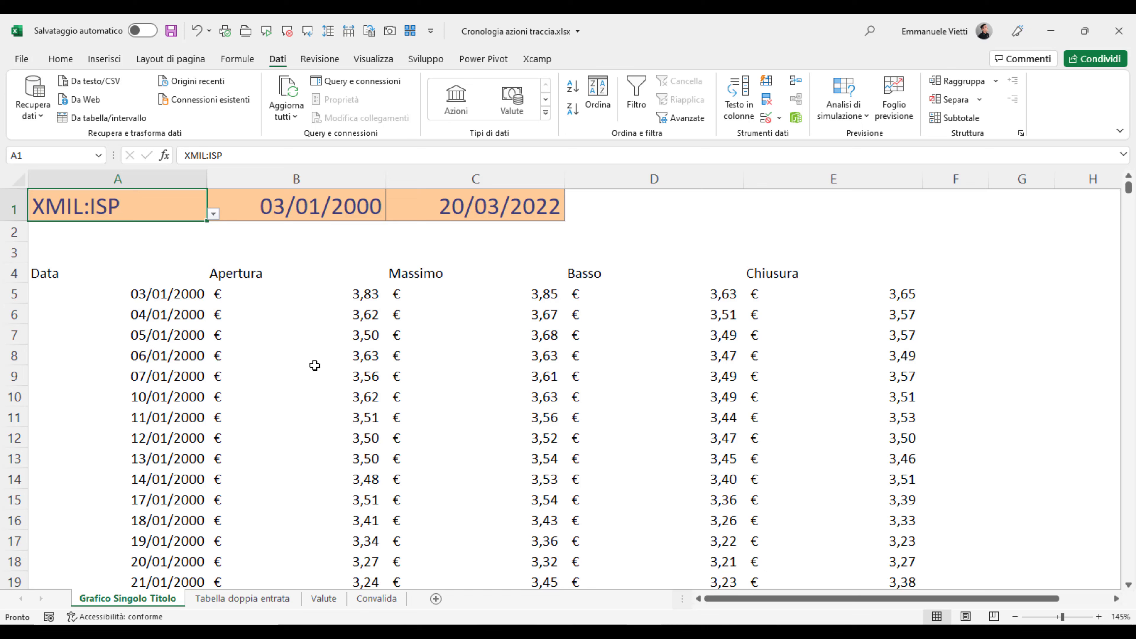
pyautogui.click(318, 296)
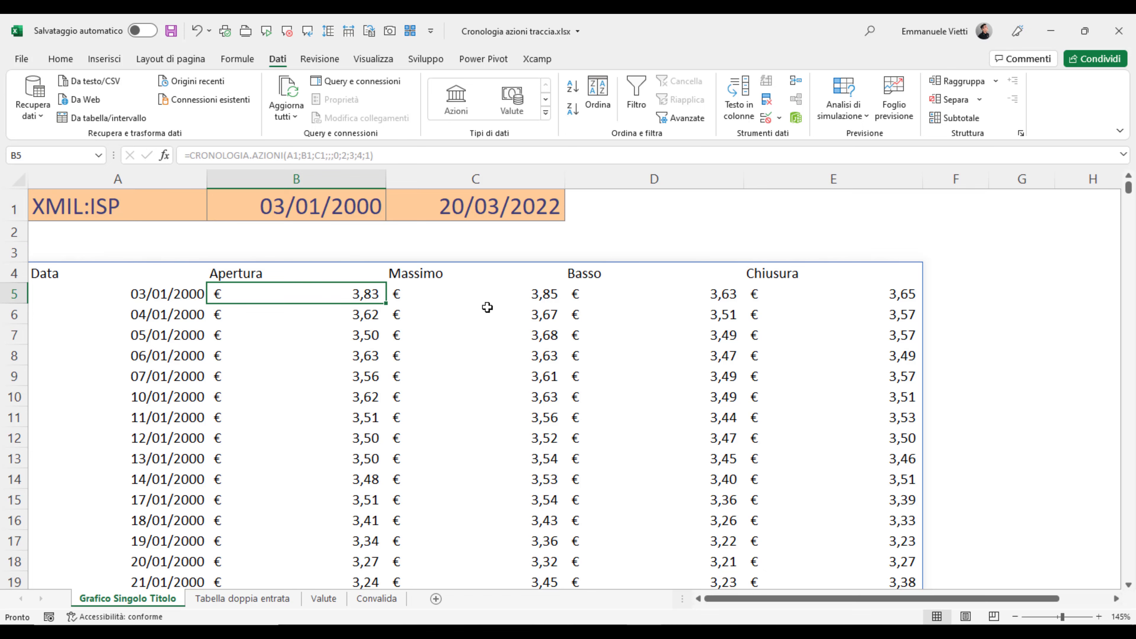
# Step: Insert an Open-High-Low-Close stock chart of the price table
pyautogui.click(105, 59)
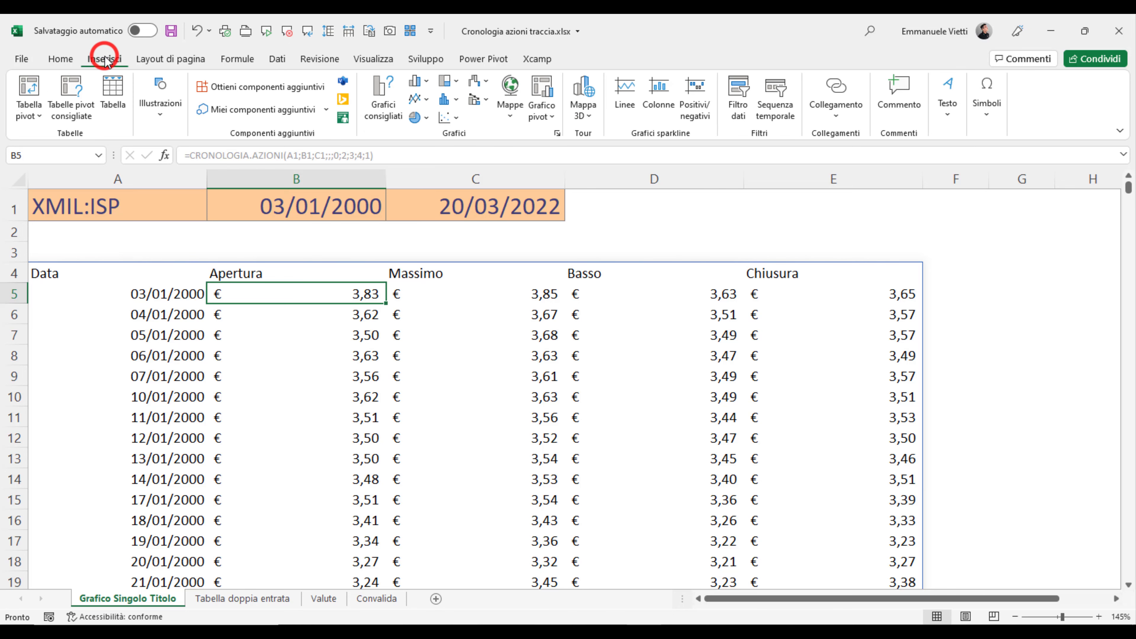
pyautogui.click(484, 77)
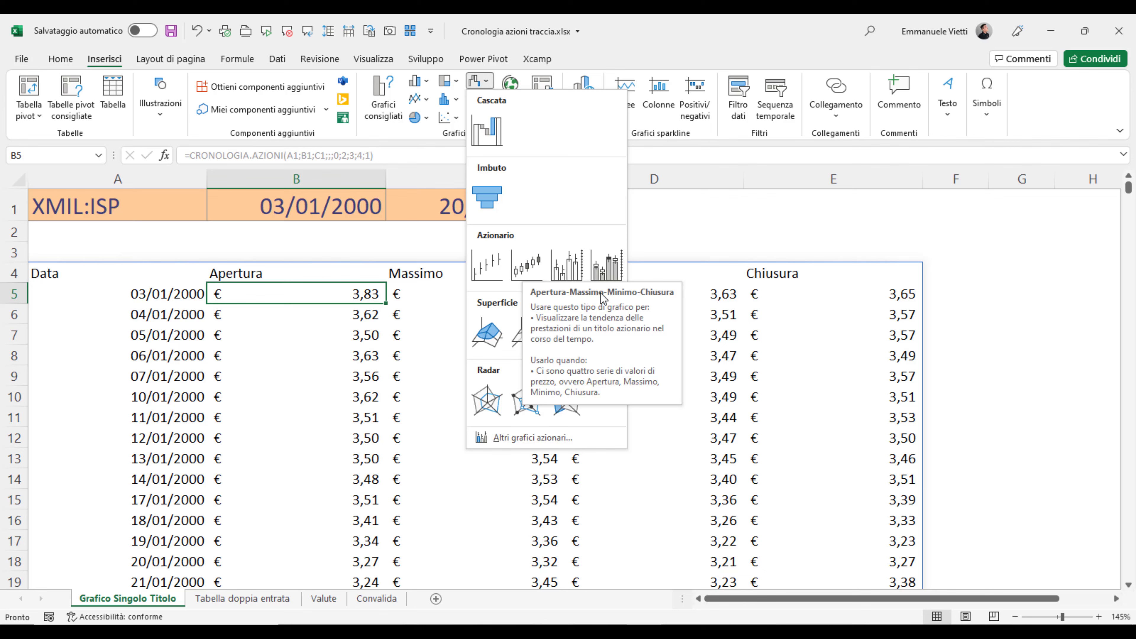
pyautogui.click(528, 265)
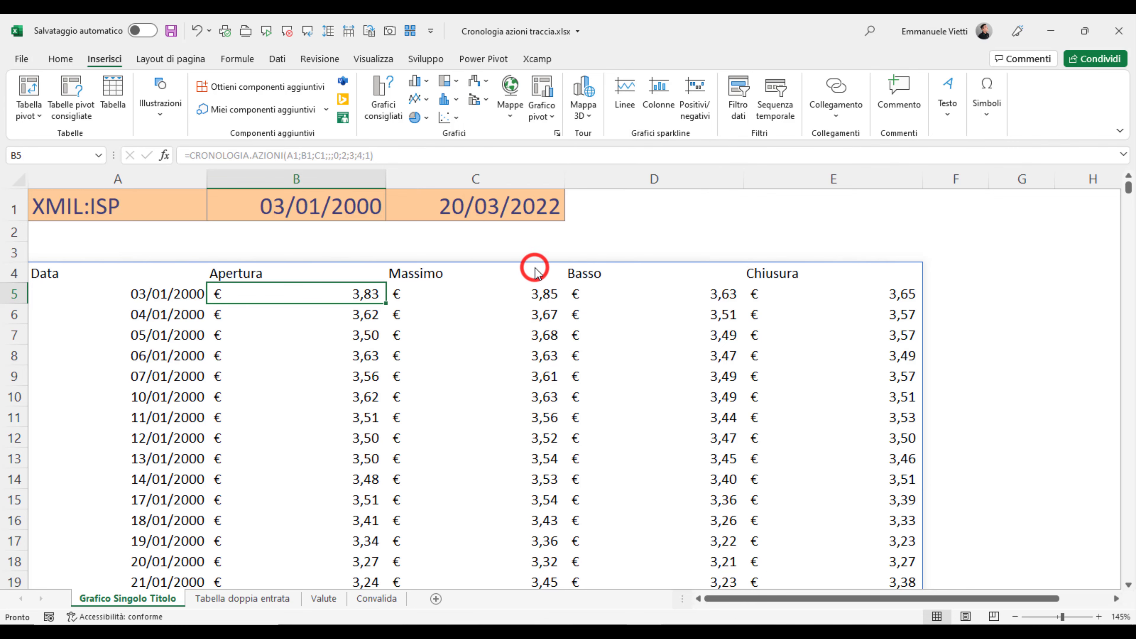
# Step: Move the chart to the right of the table and enlarge it across the empty columns
pyautogui.moveTo(380, 247); pyautogui.dragTo(930, 252)
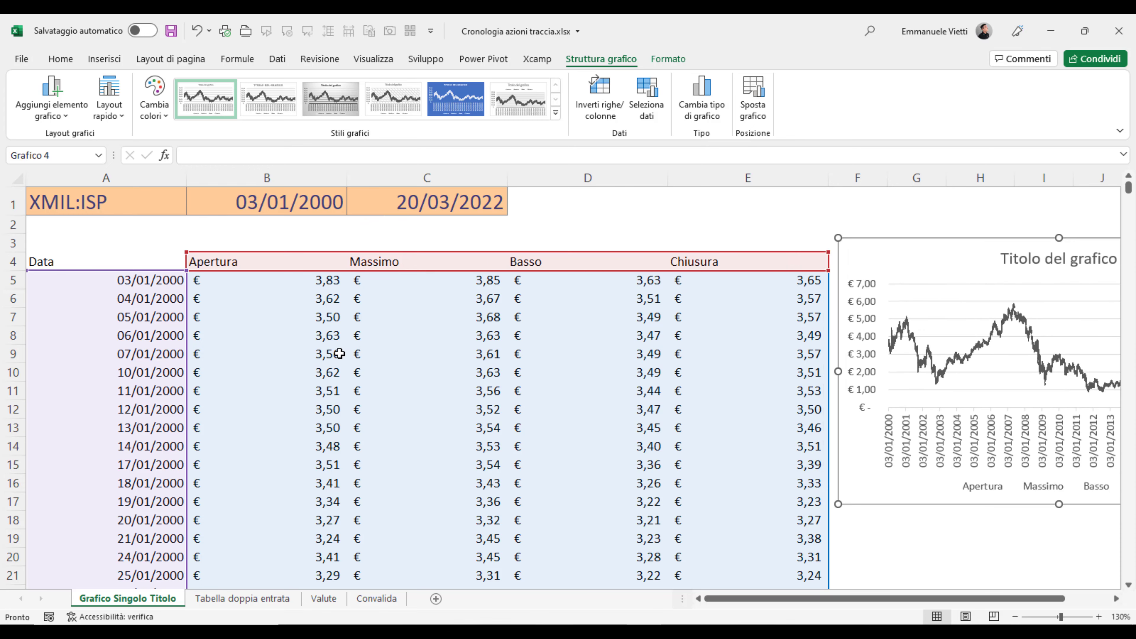
pyautogui.scroll(-2, 338, 354)
pyautogui.scroll(-2, 339, 355)
pyautogui.scroll(-1, 492, 324)
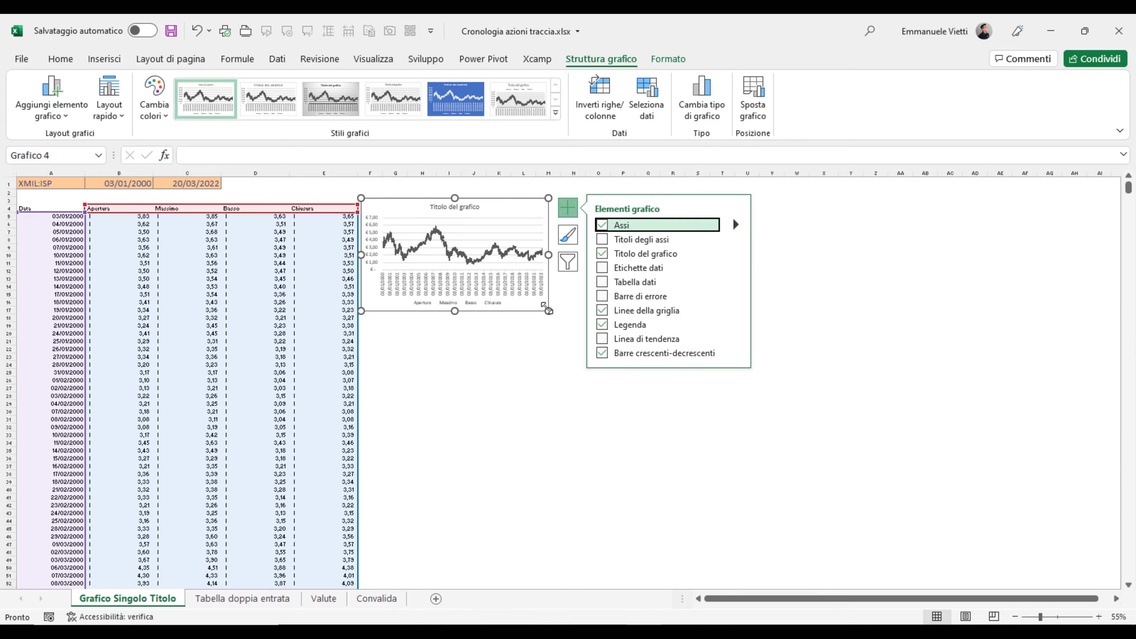
pyautogui.moveTo(548, 310); pyautogui.dragTo(1086, 514)
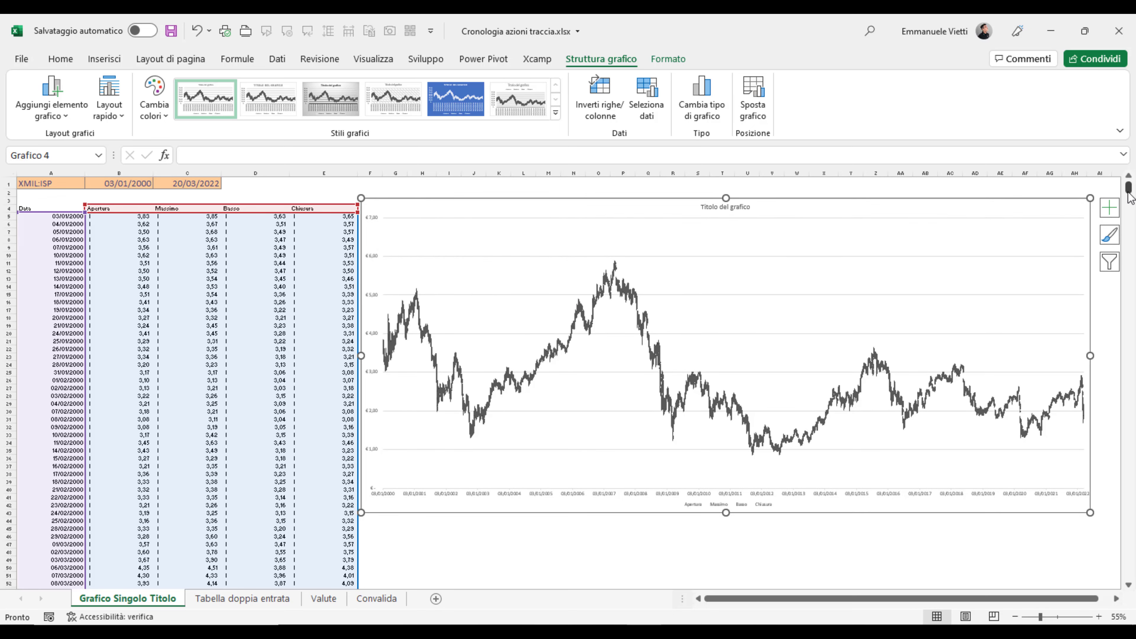
pyautogui.moveTo(1129, 197); pyautogui.dragTo(1134, 584)
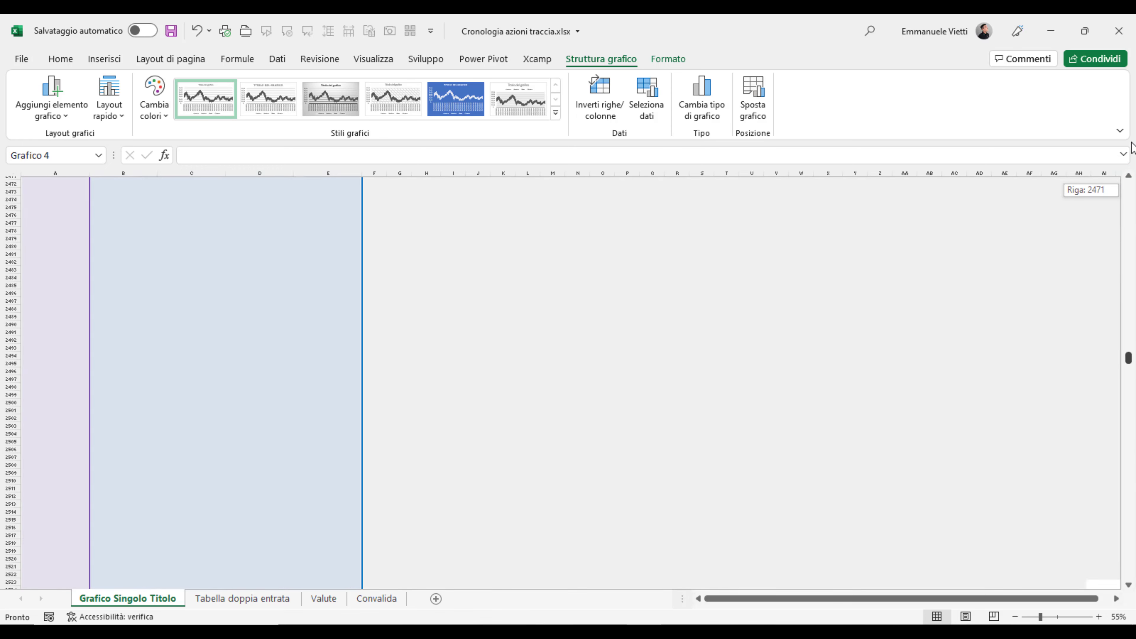
# Step: Set the start date in B1 to 01/01/2022, limiting table and chart to 2022 prices
pyautogui.moveTo(1129, 503); pyautogui.dragTo(1129, 186)
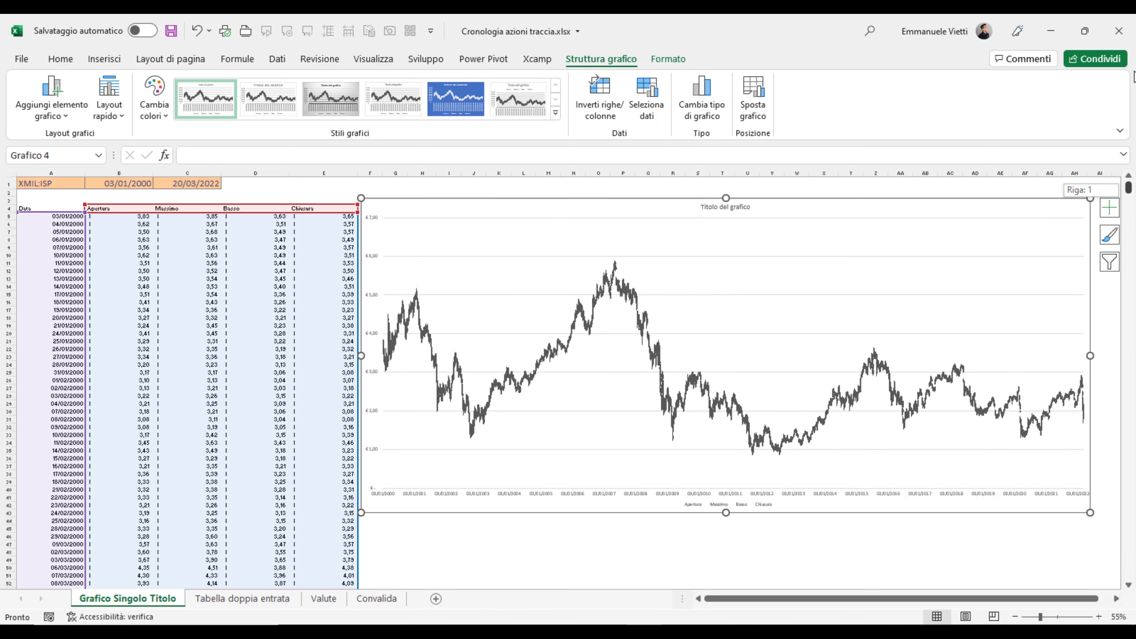
pyautogui.click(99, 183)
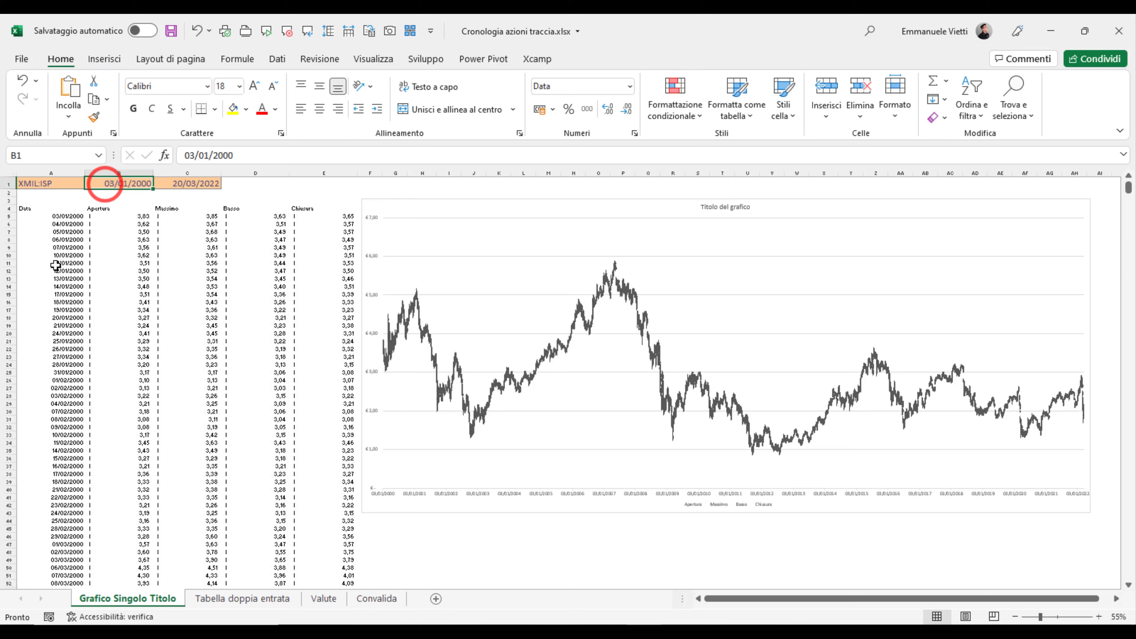
pyautogui.write('01')
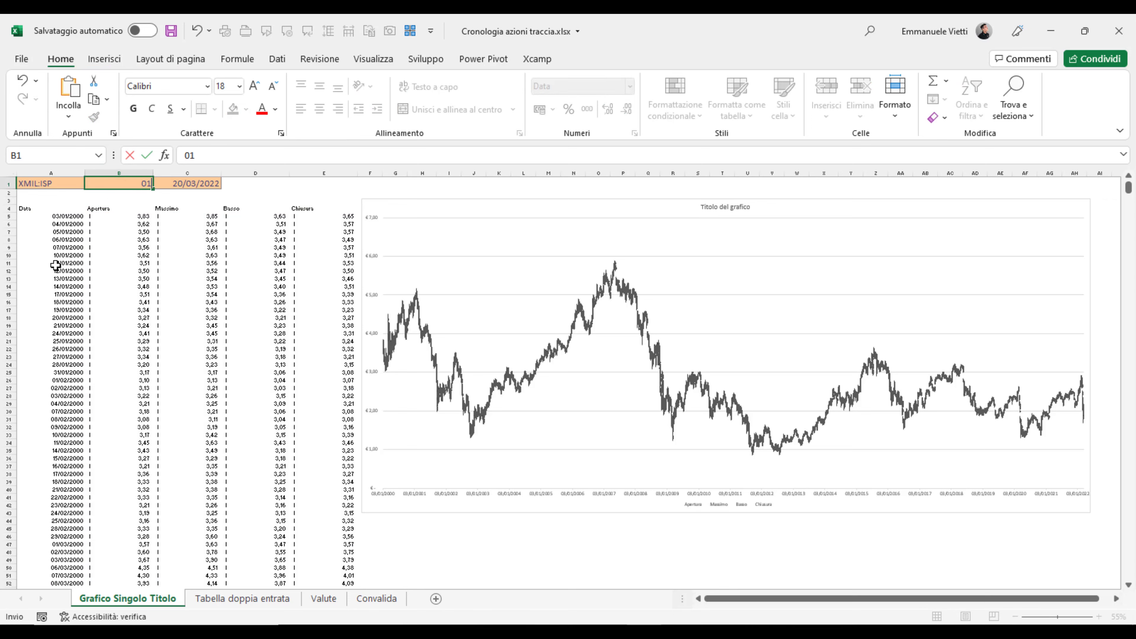
pyautogui.write('/01/2022')
pyautogui.press('Return')
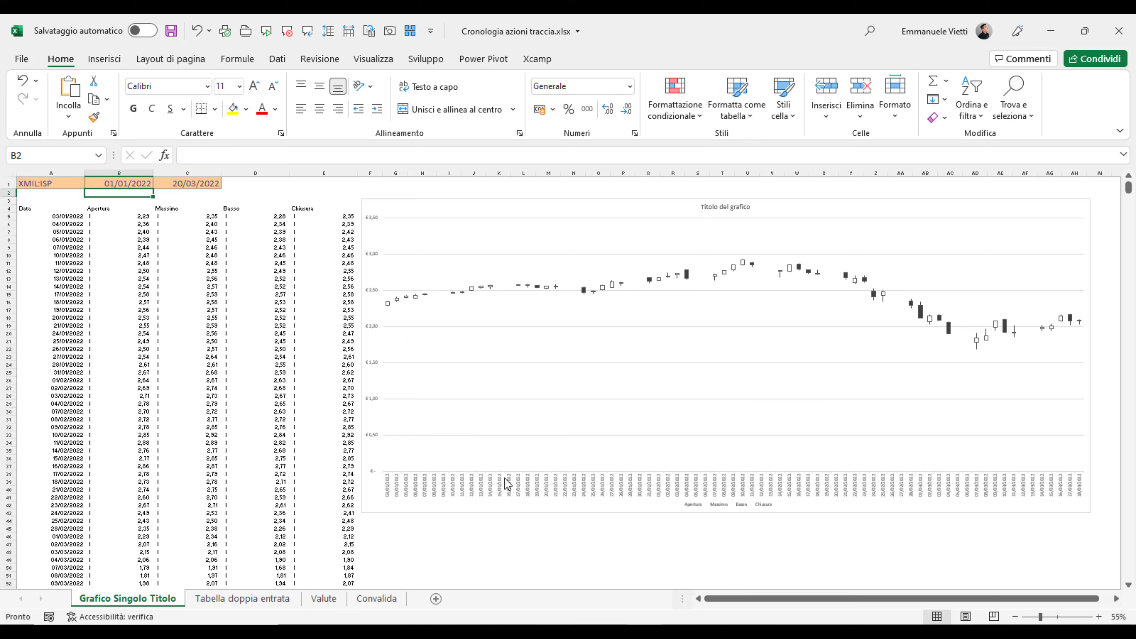
pyautogui.click(880, 422)
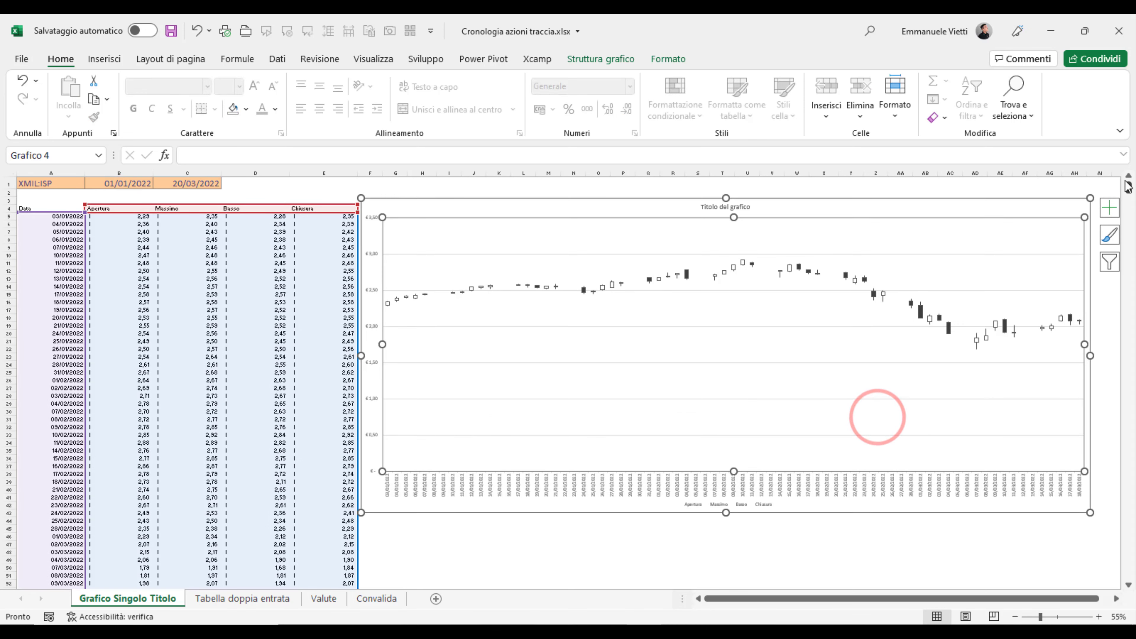
pyautogui.moveTo(1128, 186)
pyautogui.mouseDown()
pyautogui.moveTo(1133, 590)
pyautogui.moveTo(1128, 188)
pyautogui.mouseUp()
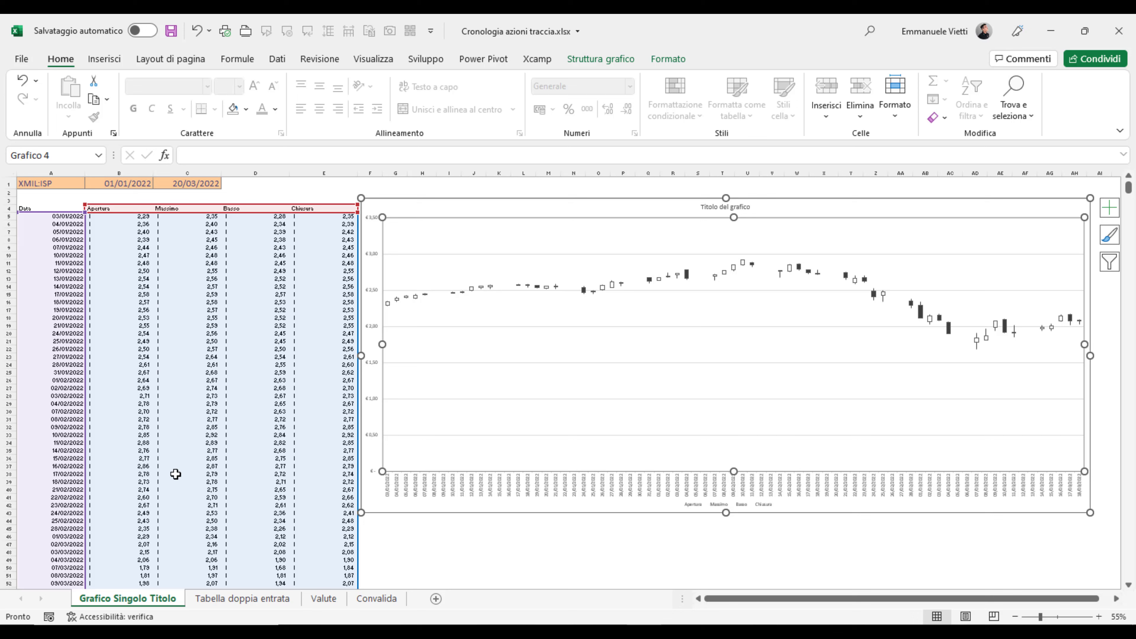
# Step: Try a start date of 01/01/1990 in B1 and inspect the chart's data range
pyautogui.click(119, 183)
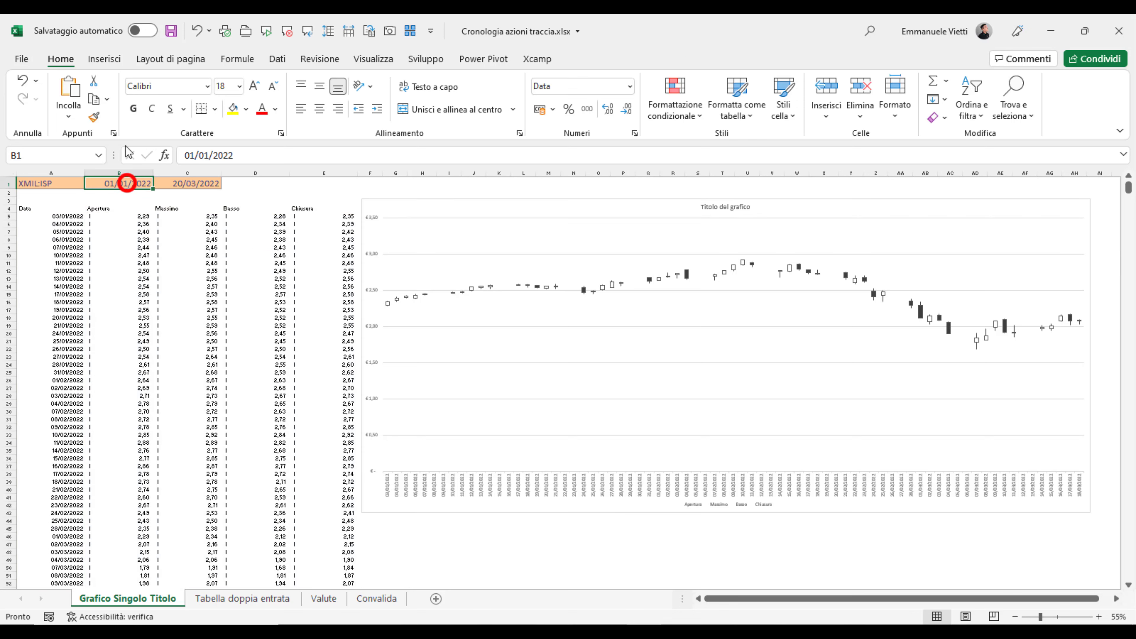
pyautogui.write('01/')
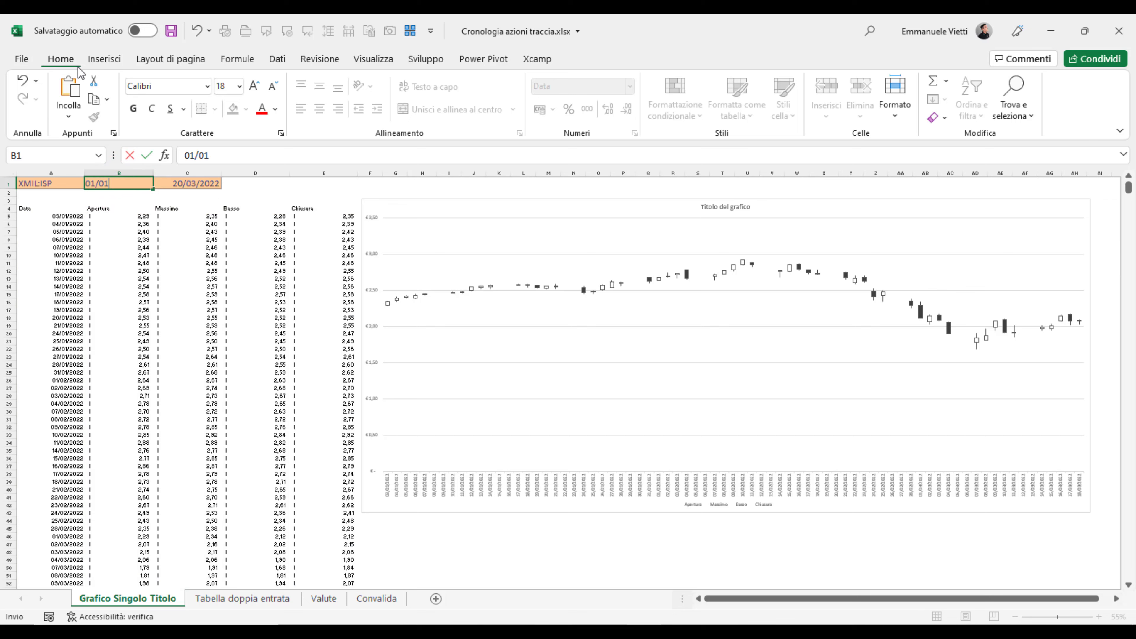
pyautogui.write('/1990')
pyautogui.press('Return')
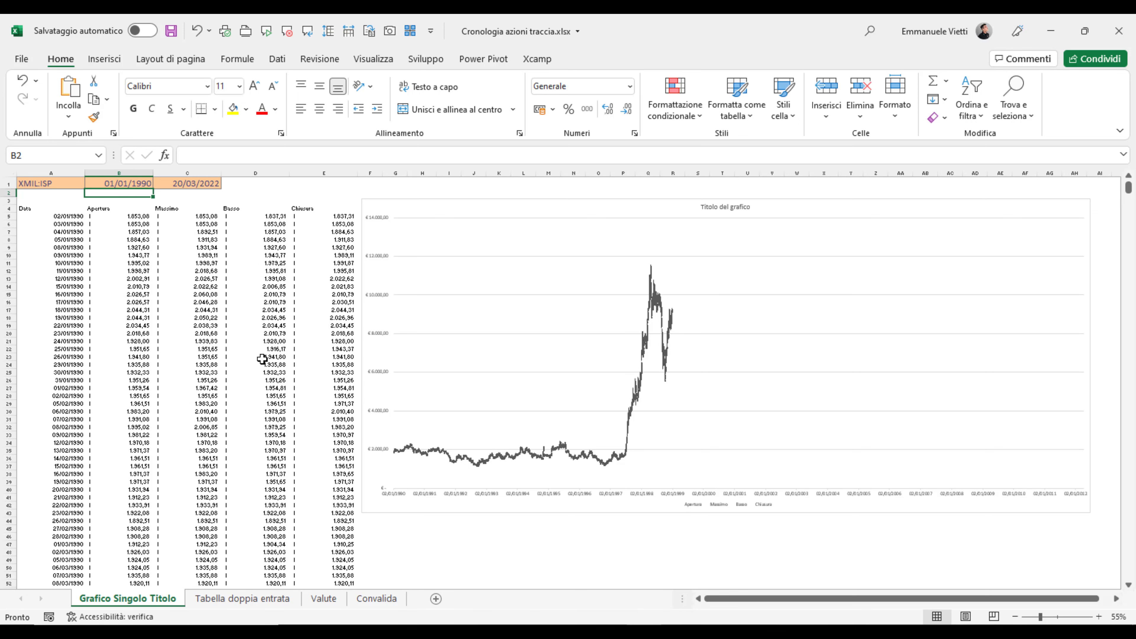
pyautogui.click(510, 406)
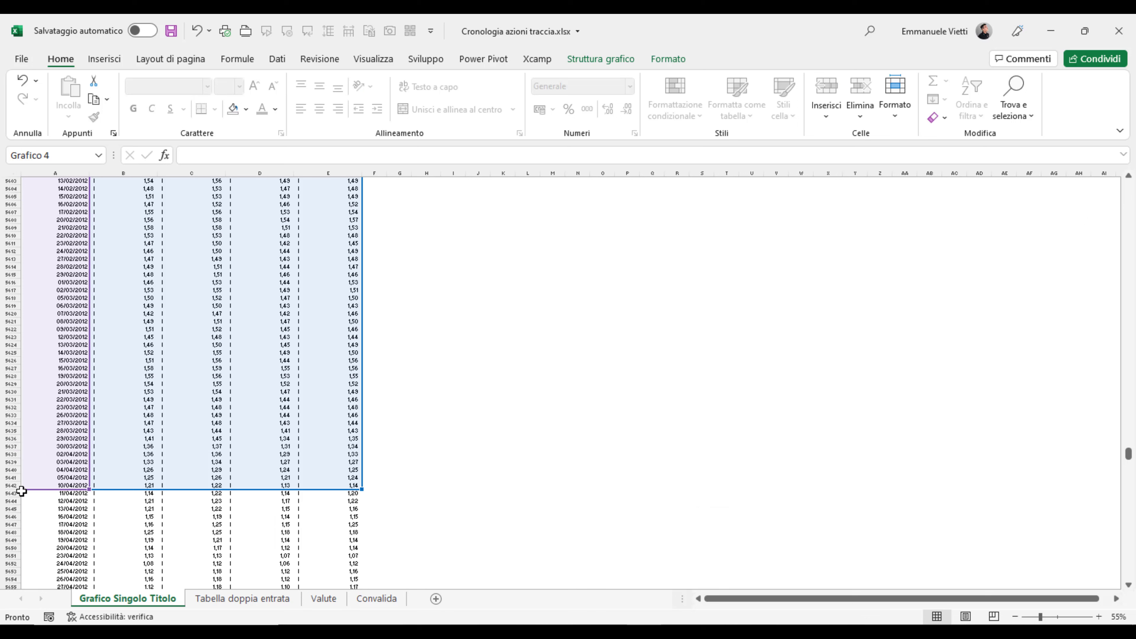
pyautogui.moveTo(362, 492); pyautogui.dragTo(363, 488)
pyautogui.moveTo(363, 490); pyautogui.dragTo(353, 484)
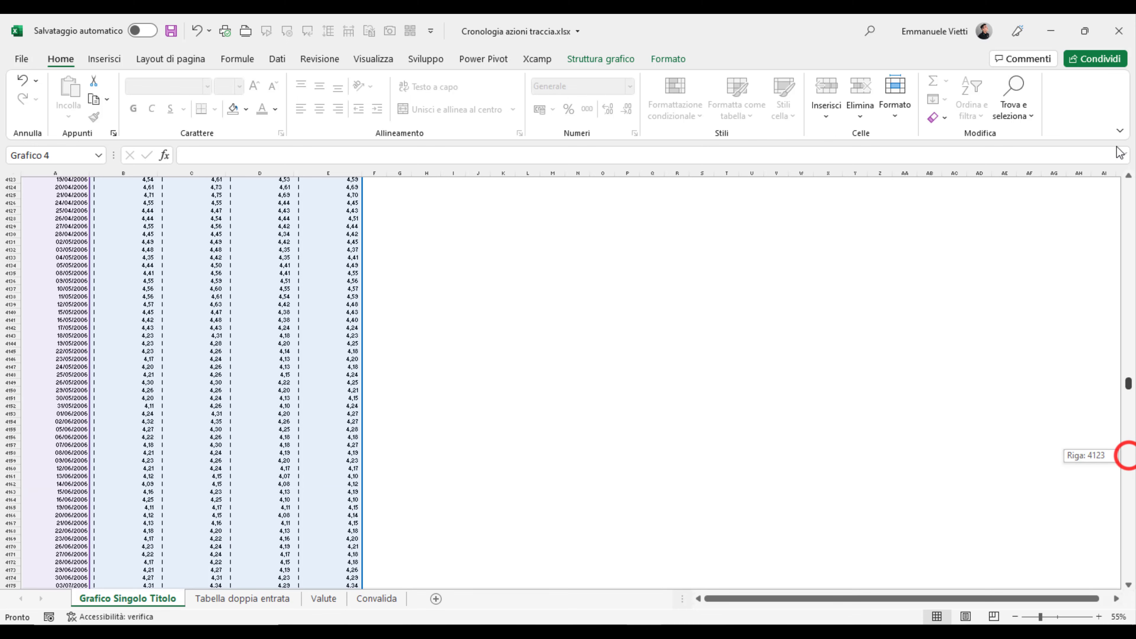
pyautogui.moveTo(1129, 454); pyautogui.dragTo(1129, 179)
# Step: Reset the B1 start date to 01/01/2022, then review the chart title, ticker and date cells
pyautogui.click(133, 184)
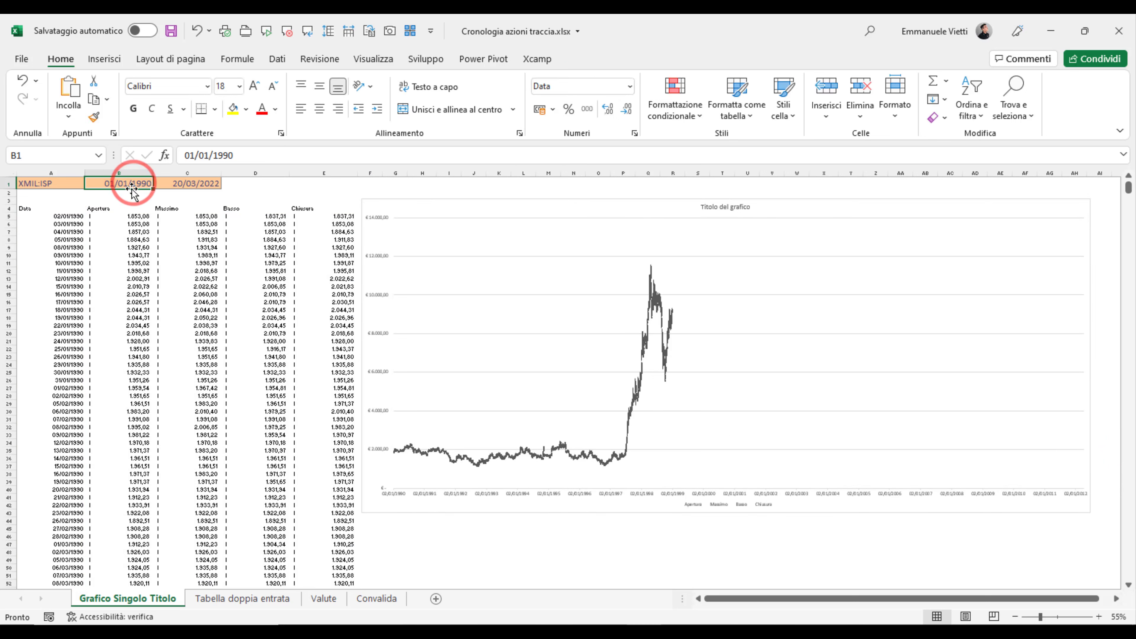
pyautogui.write('01/01')
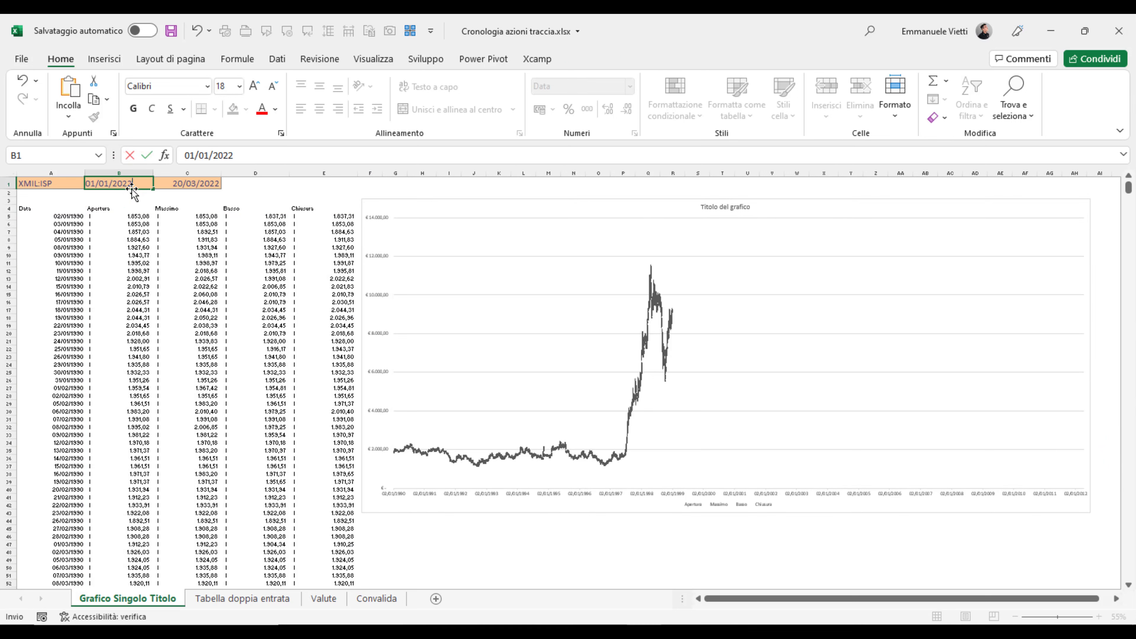
pyautogui.press('Return')
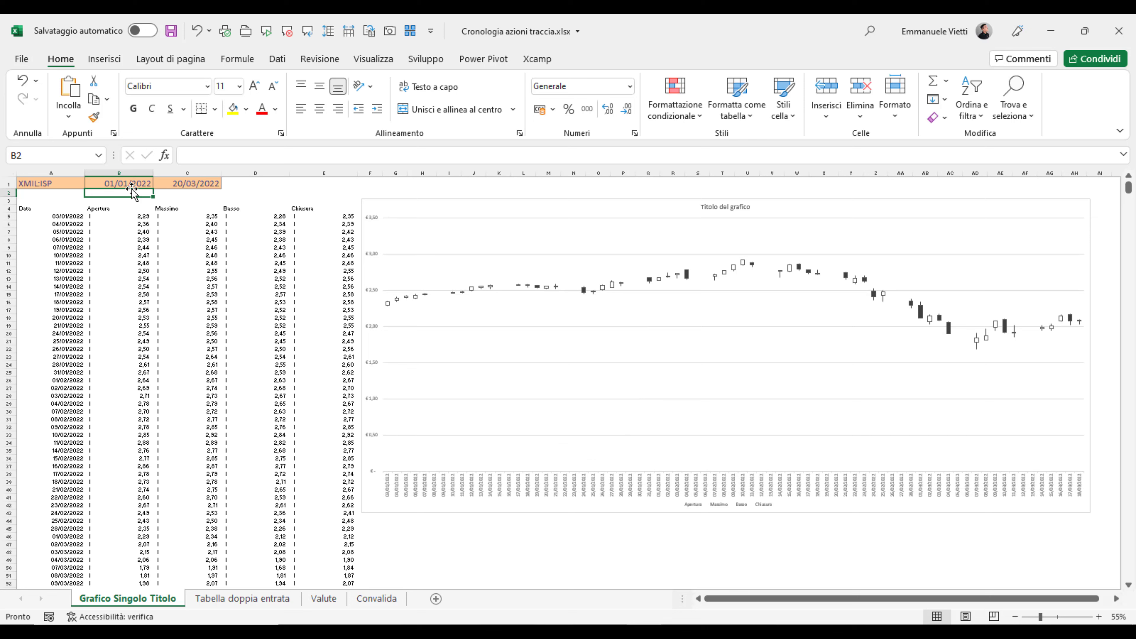
pyautogui.click(706, 209)
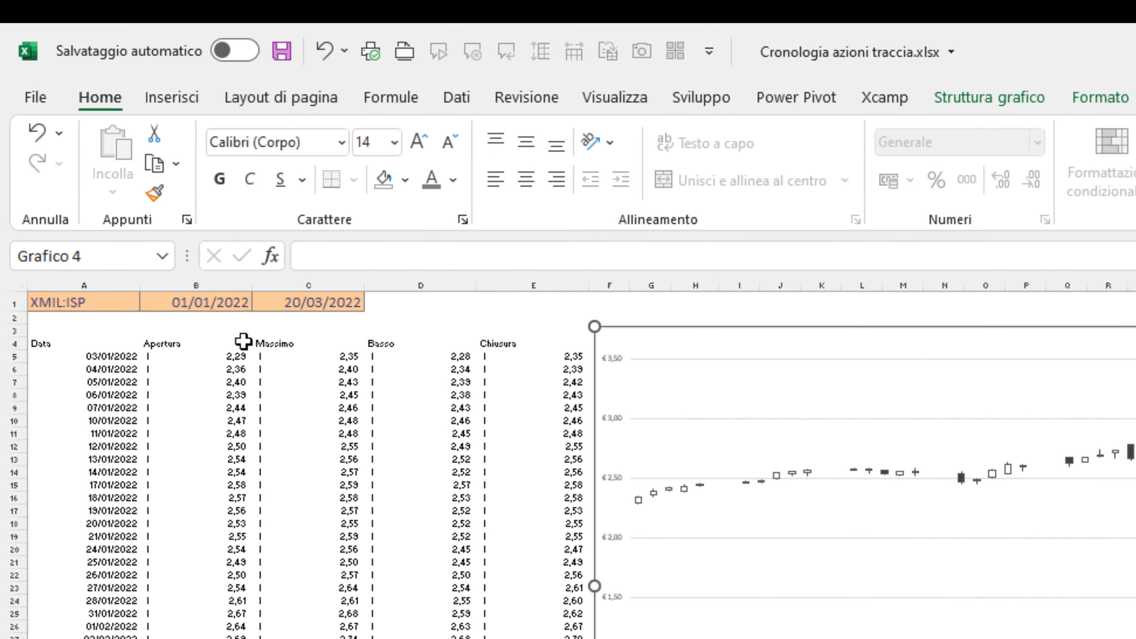
pyautogui.click(74, 280)
pyautogui.press('Right')
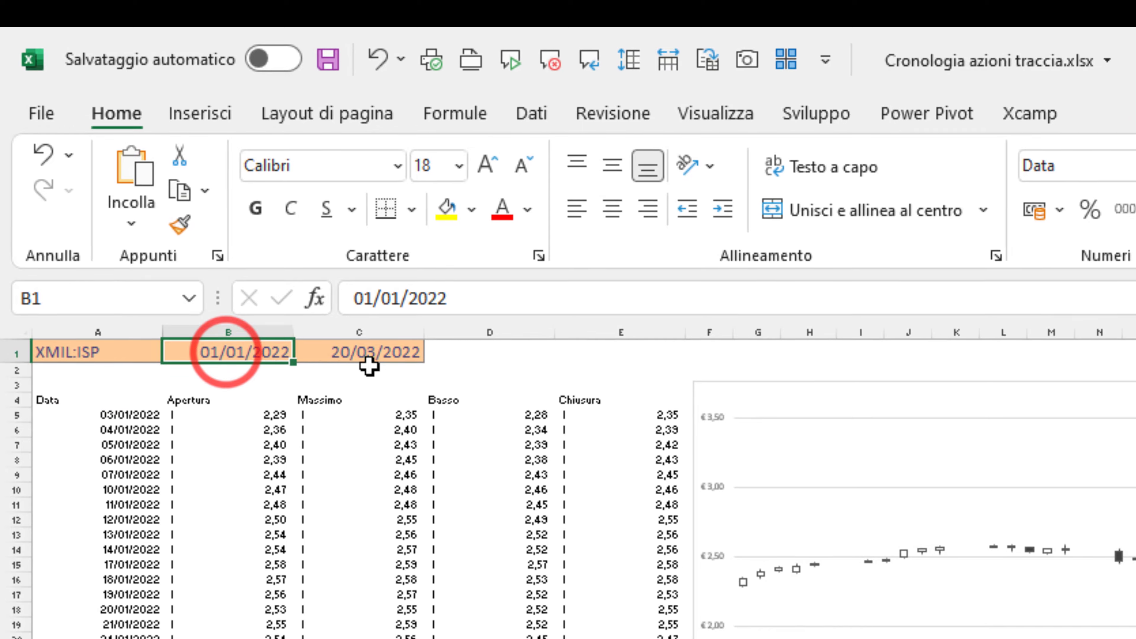
pyautogui.click(362, 347)
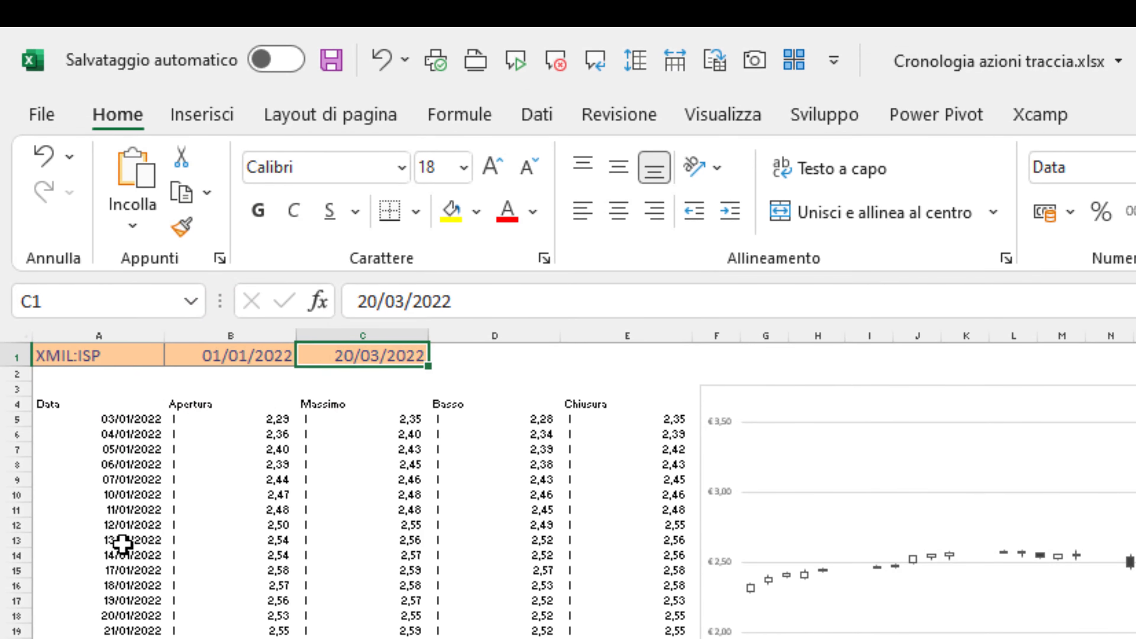
# Step: Through the Name Box, name start-date cell B1 DATAINIZIO and end-date cell C1 DATAFINE
pyautogui.click(83, 349)
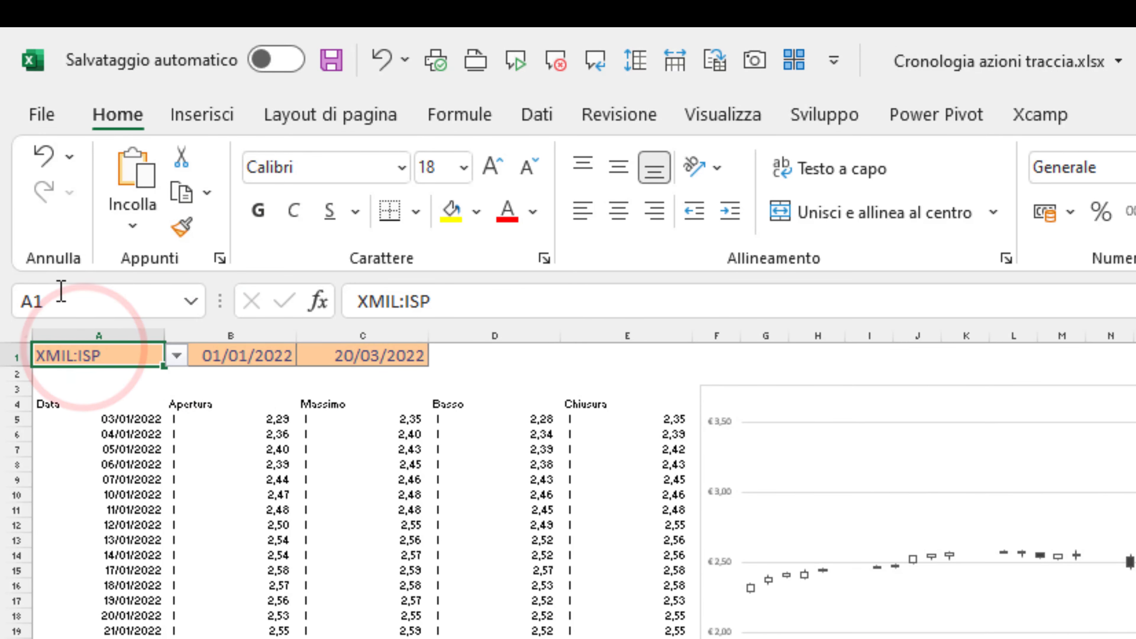
pyautogui.click(79, 295)
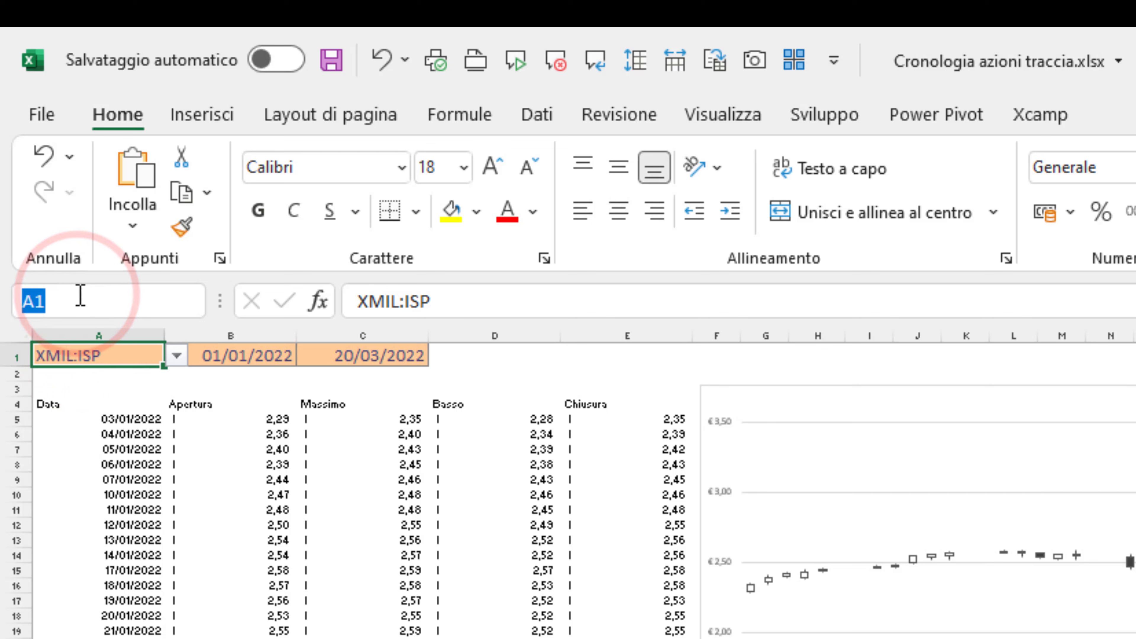
pyautogui.press('BackSpace')
pyautogui.write('ZIONE')
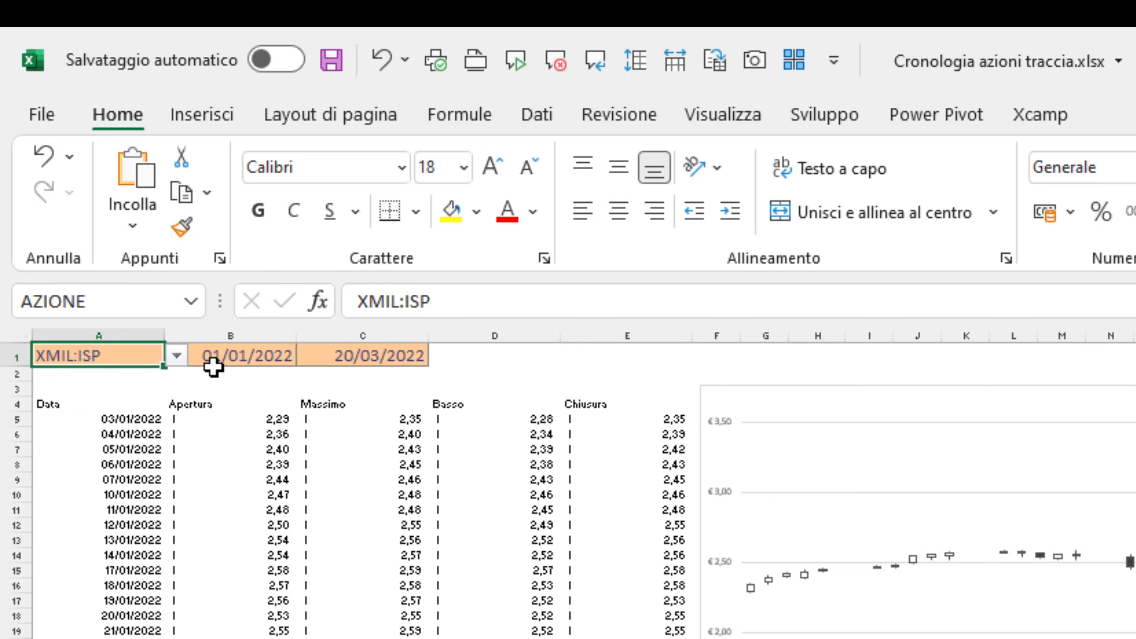
pyautogui.click(213, 358)
pyautogui.click(121, 299)
pyautogui.write('DA')
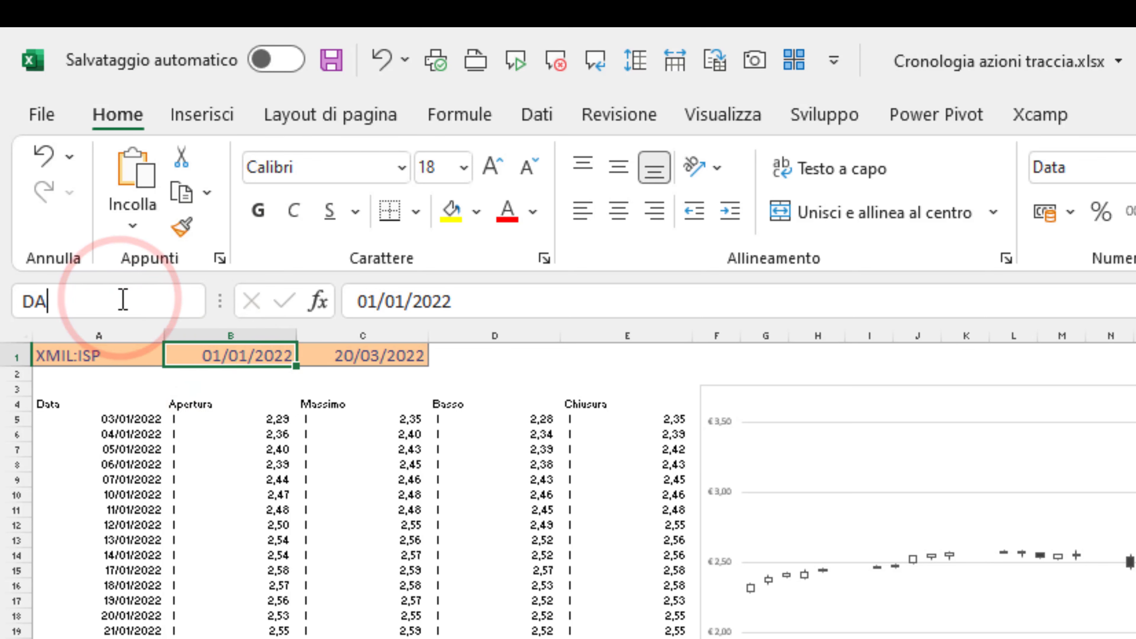
pyautogui.write('TAINIZIO')
pyautogui.press('Return')
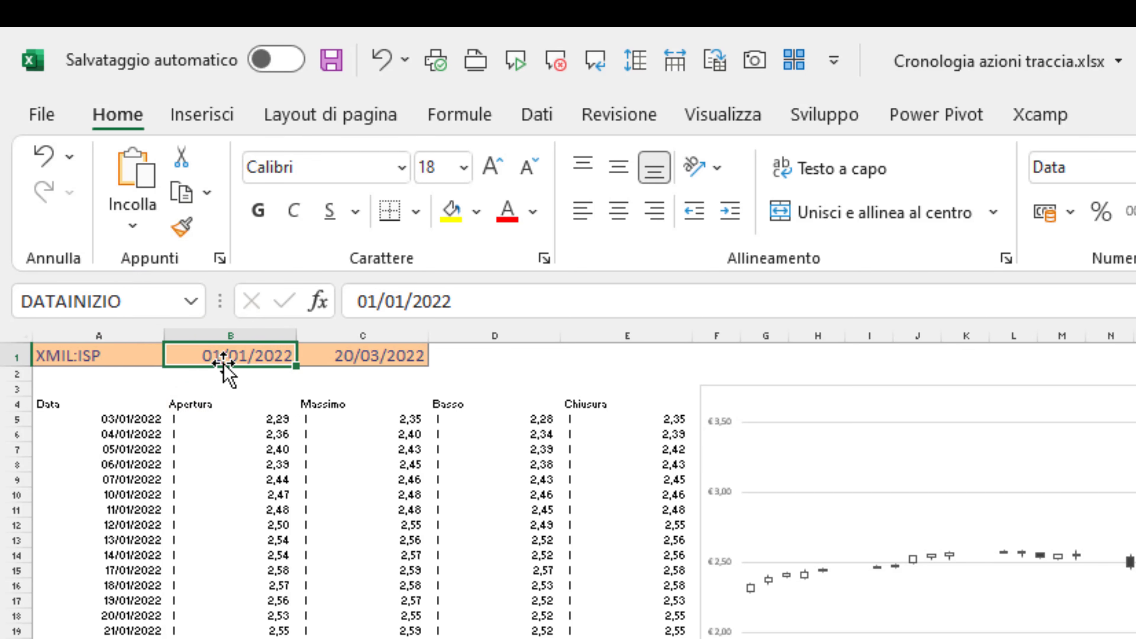
pyautogui.click(323, 357)
pyautogui.click(132, 295)
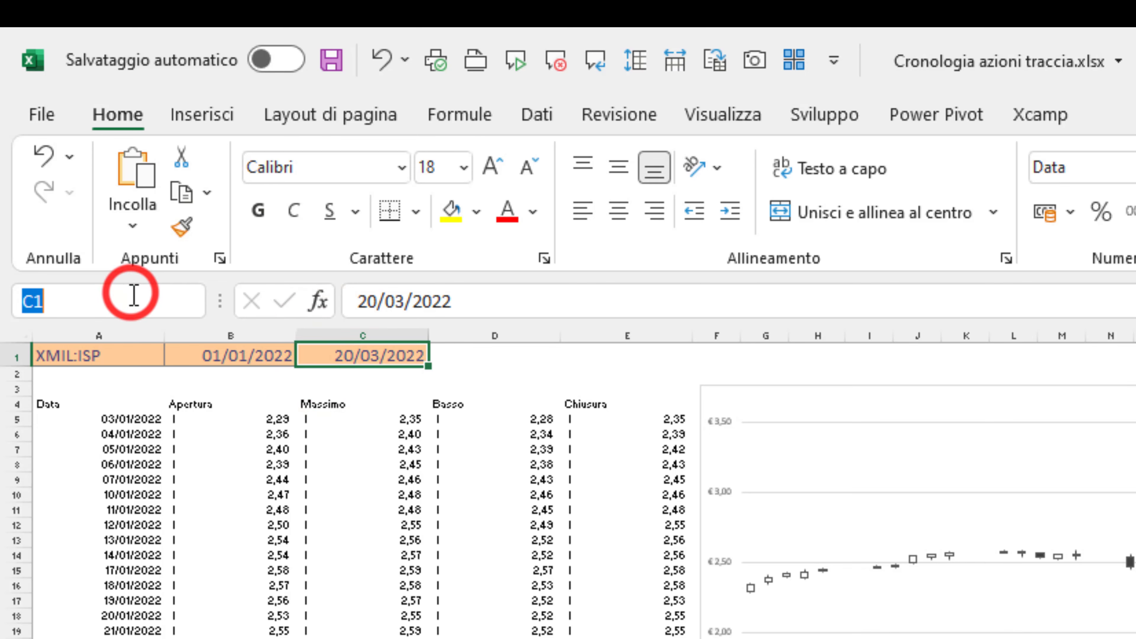
pyautogui.write('DATAFINE')
pyautogui.press('Return')
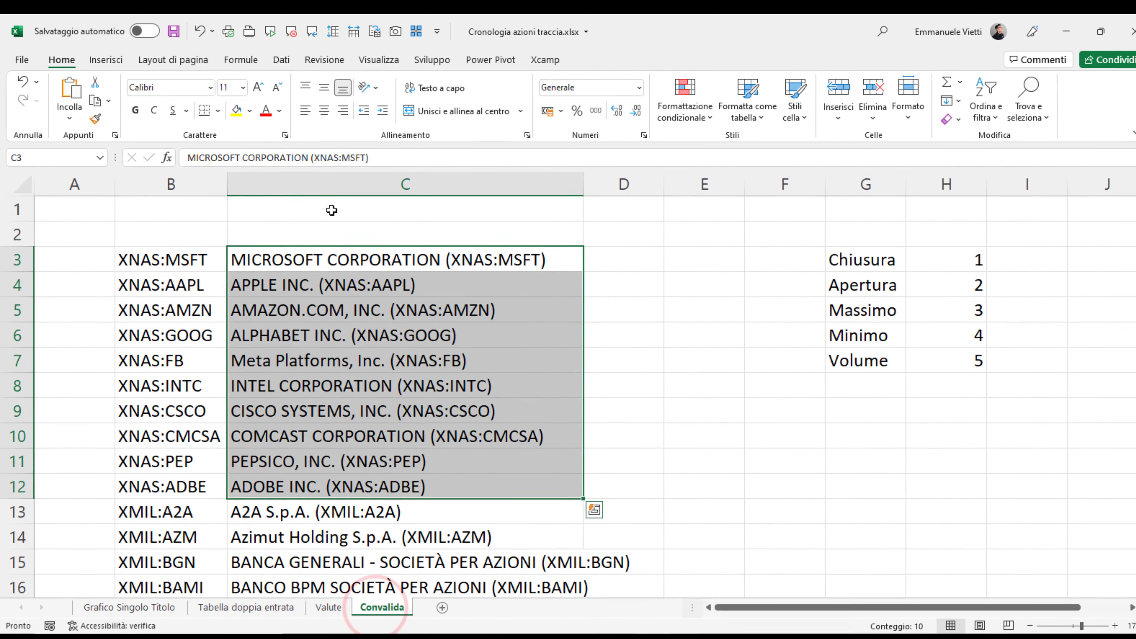
# Step: On the Convalida sheet, look over the ticker and company-name table
pyautogui.click(327, 207)
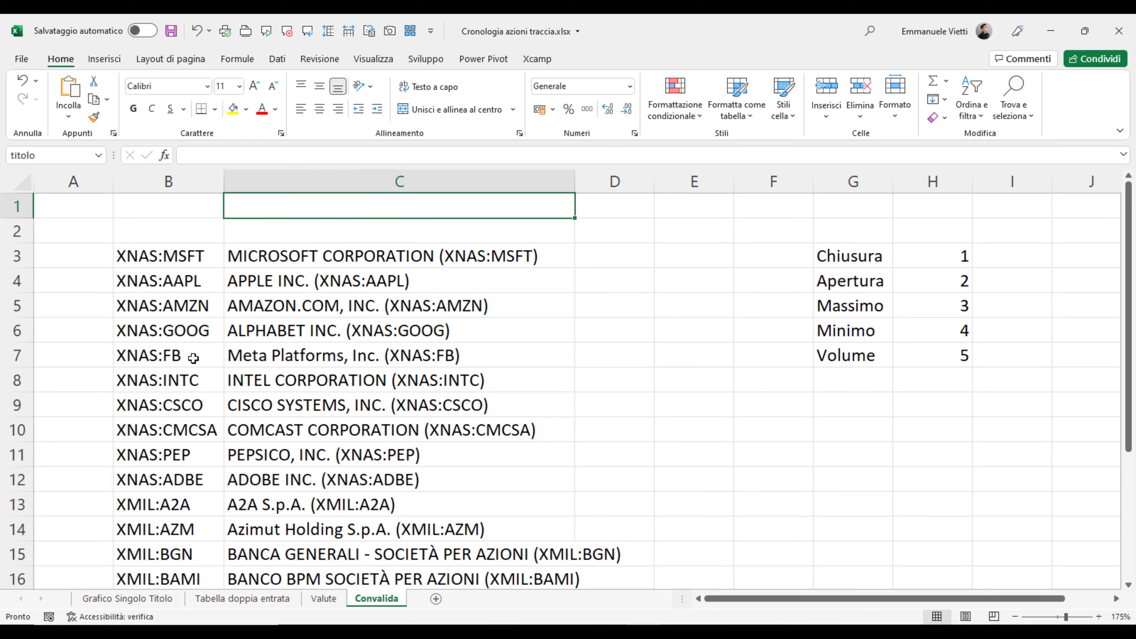
pyautogui.click(279, 339)
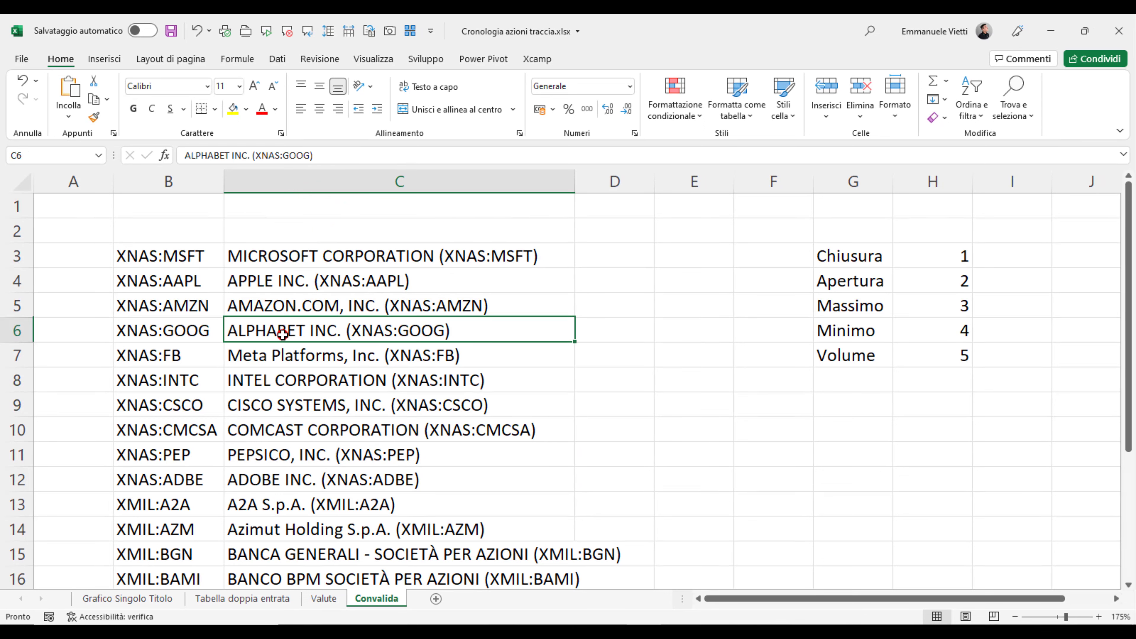
pyautogui.click(154, 335)
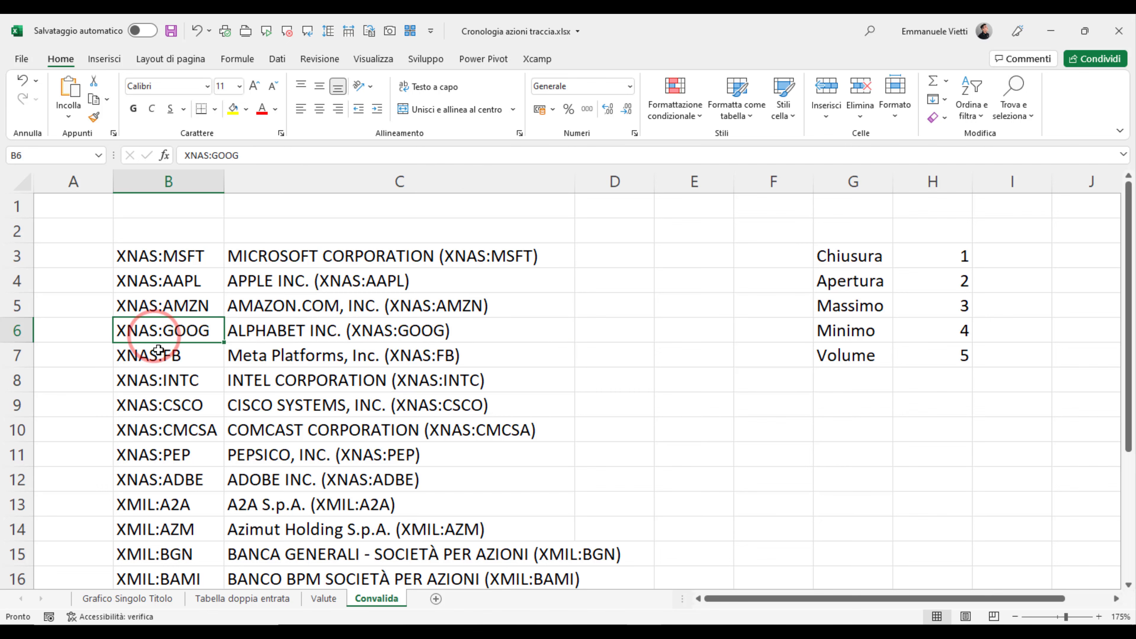
# Step: Enter =CERCA.VERT(AZIONE;B3:C22;2;FALSO) in C1 to return the stock's company name
pyautogui.click(301, 208)
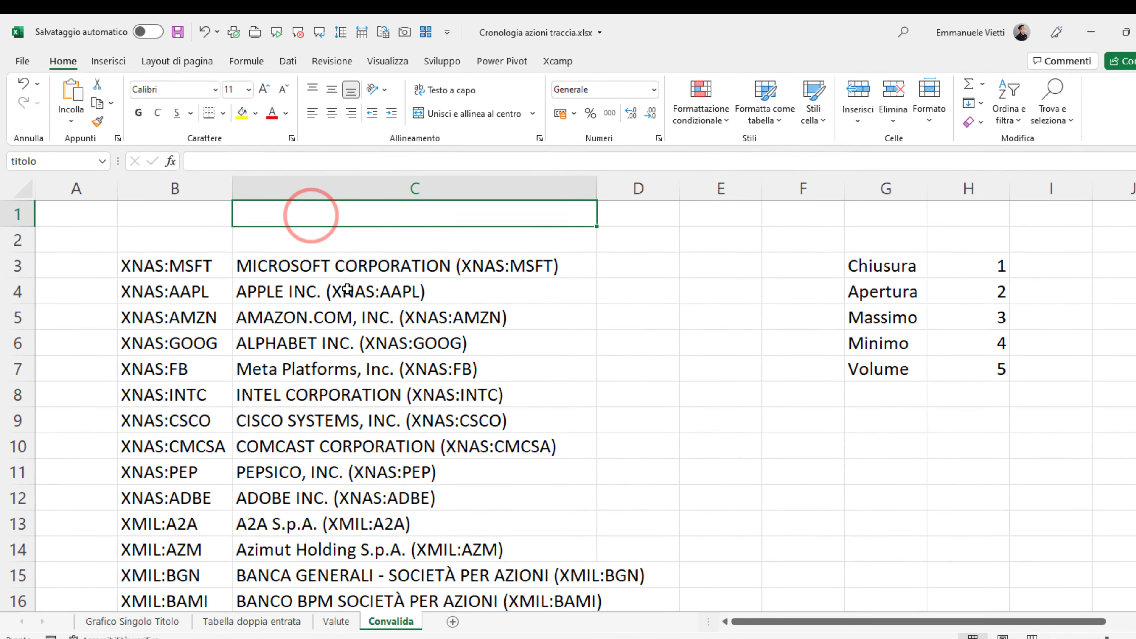
pyautogui.write('=CERCA')
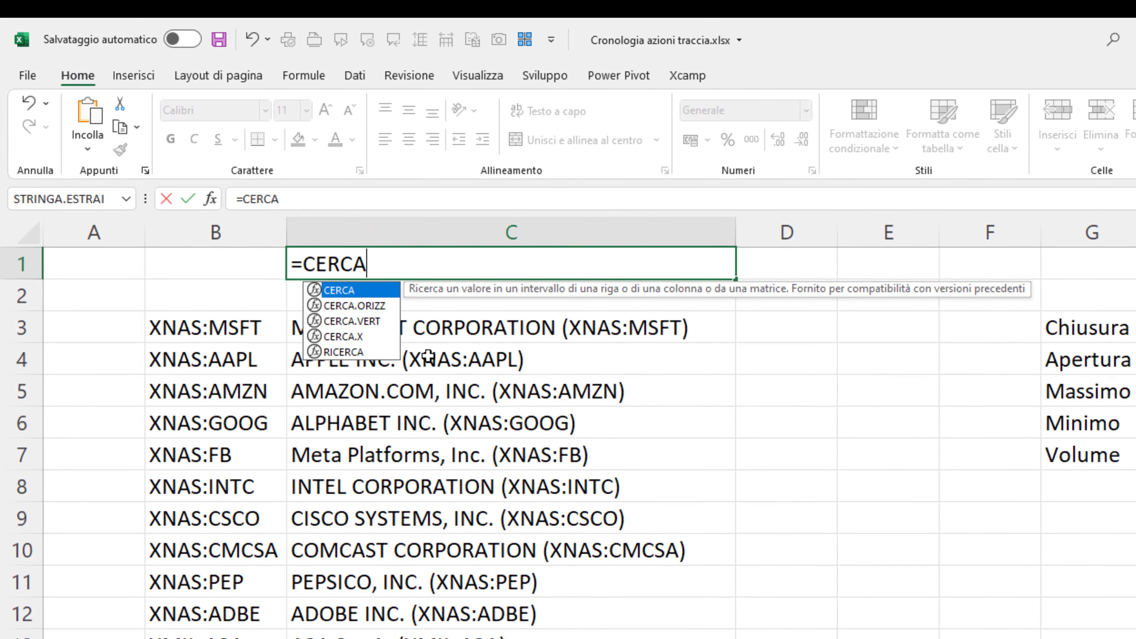
pyautogui.write('.VERT')
pyautogui.write('(')
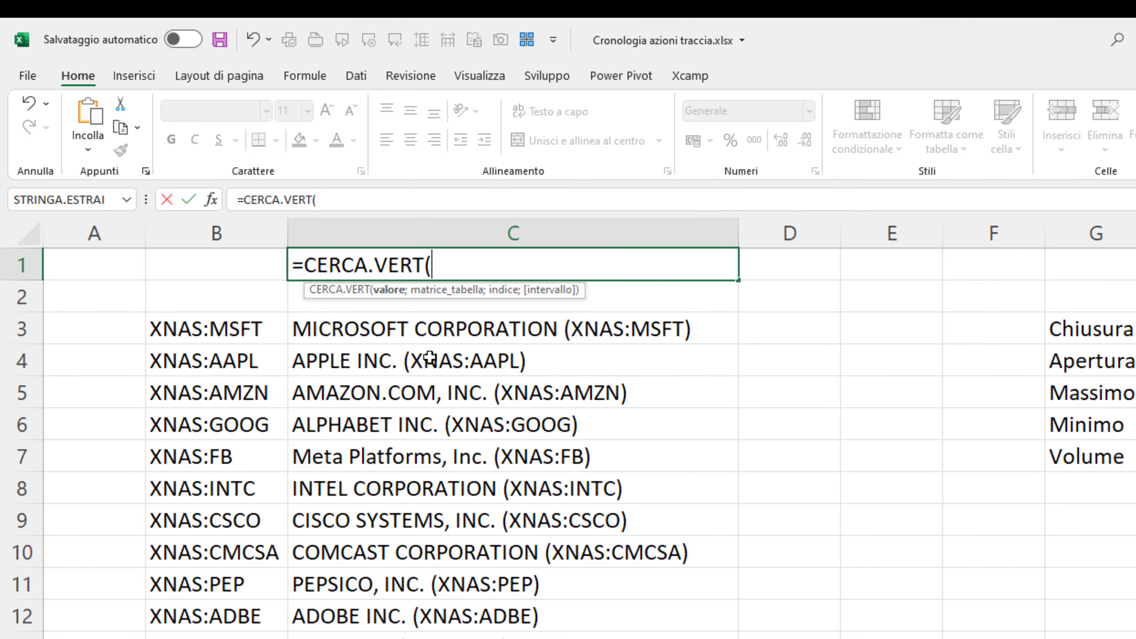
pyautogui.write('AZIO')
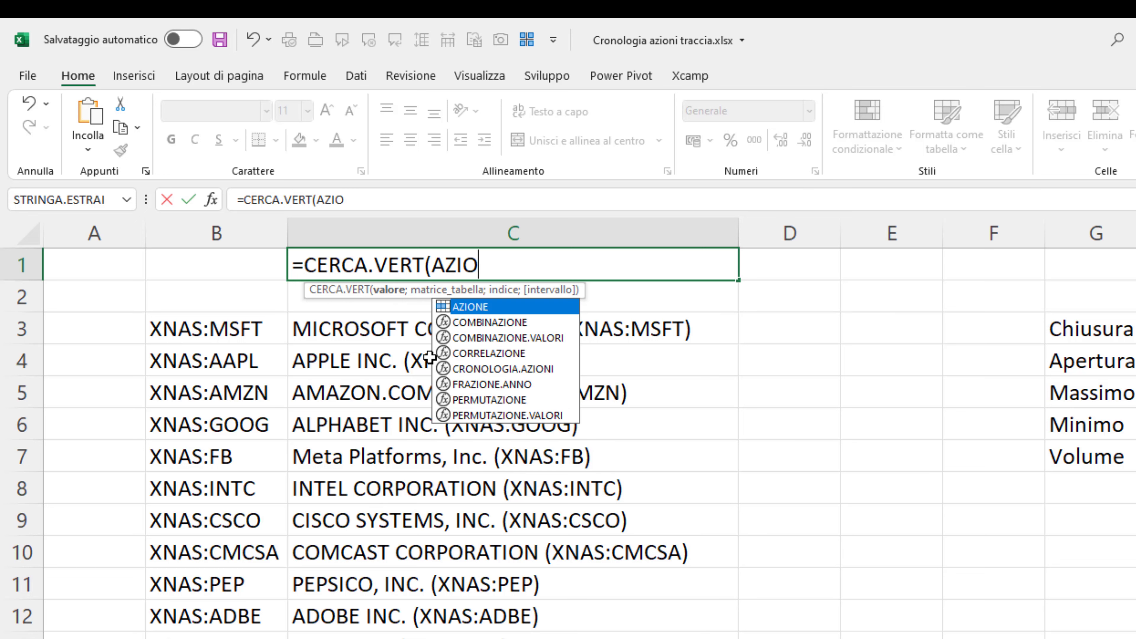
pyautogui.press('Tab')
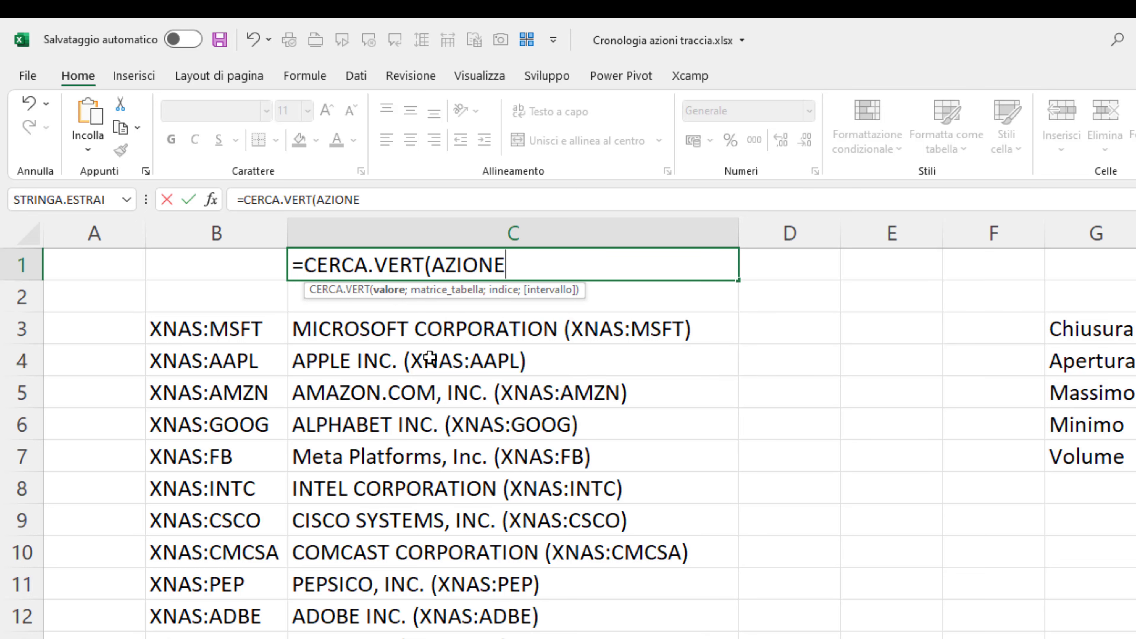
pyautogui.write(';')
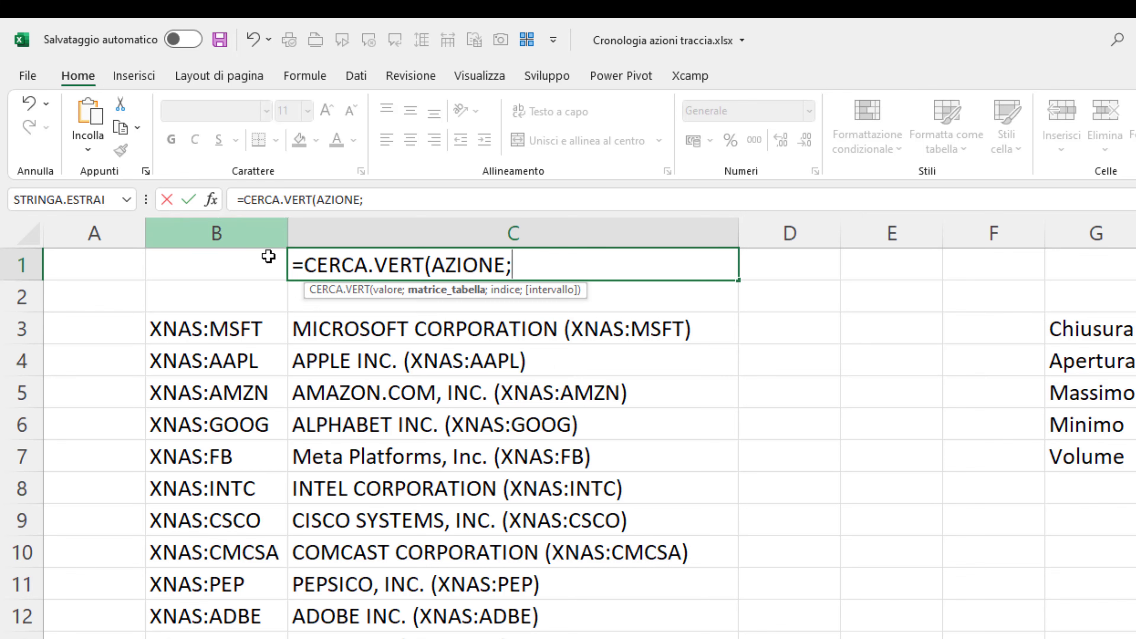
pyautogui.moveTo(229, 330); pyautogui.dragTo(313, 635)
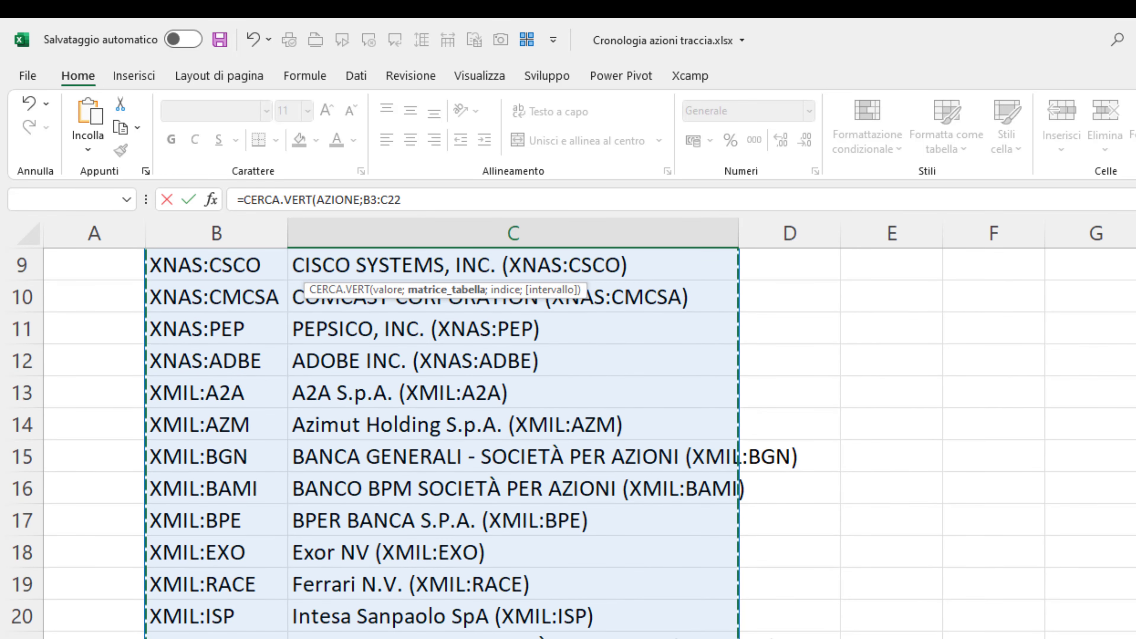
pyautogui.scroll(3, 373, 526)
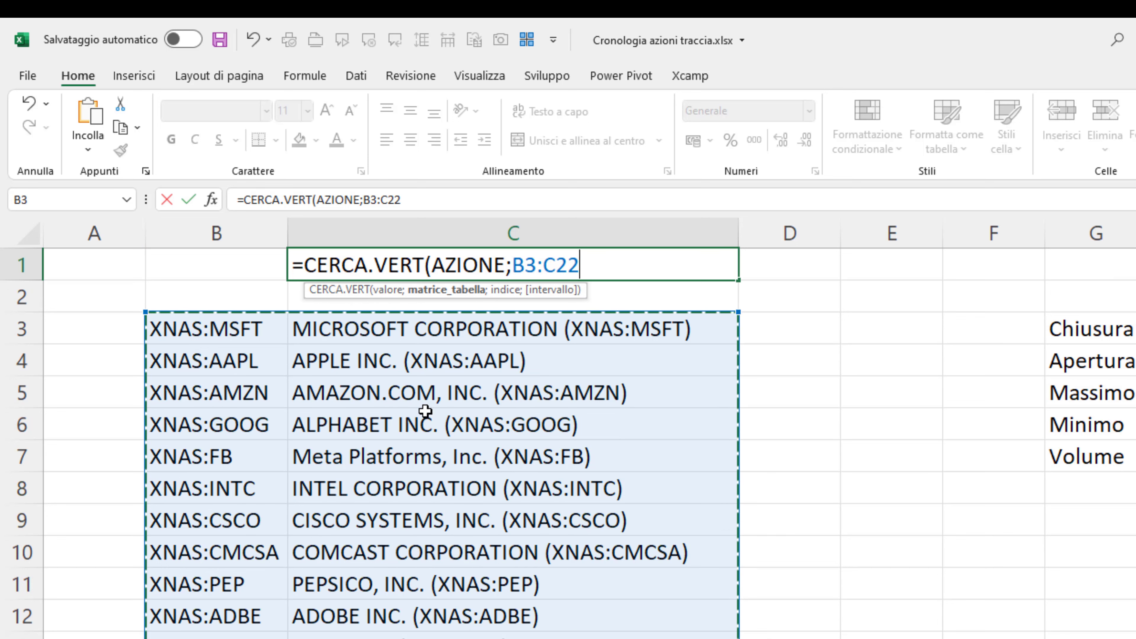
pyautogui.write(';')
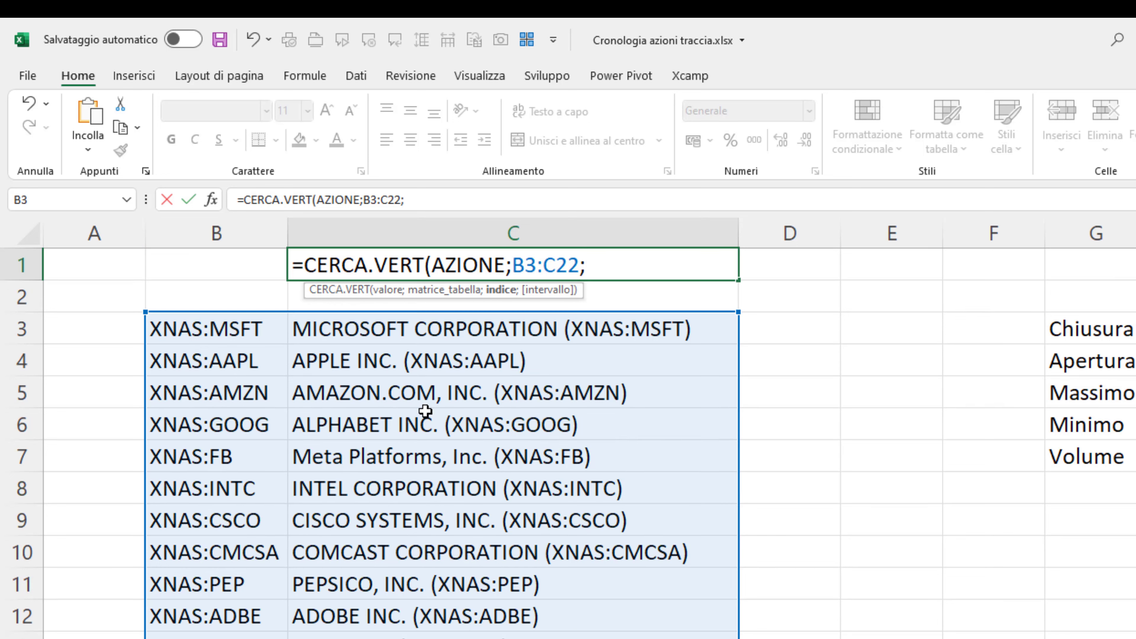
pyautogui.write('2')
pyautogui.write(';')
pyautogui.press('Down')
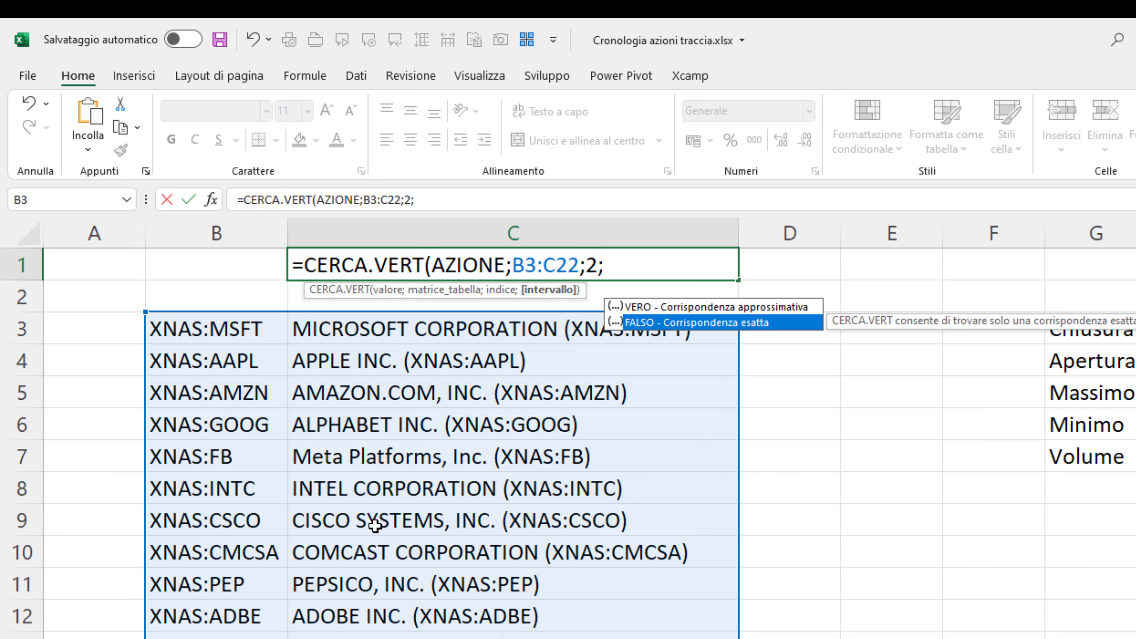
pyautogui.press('Tab')
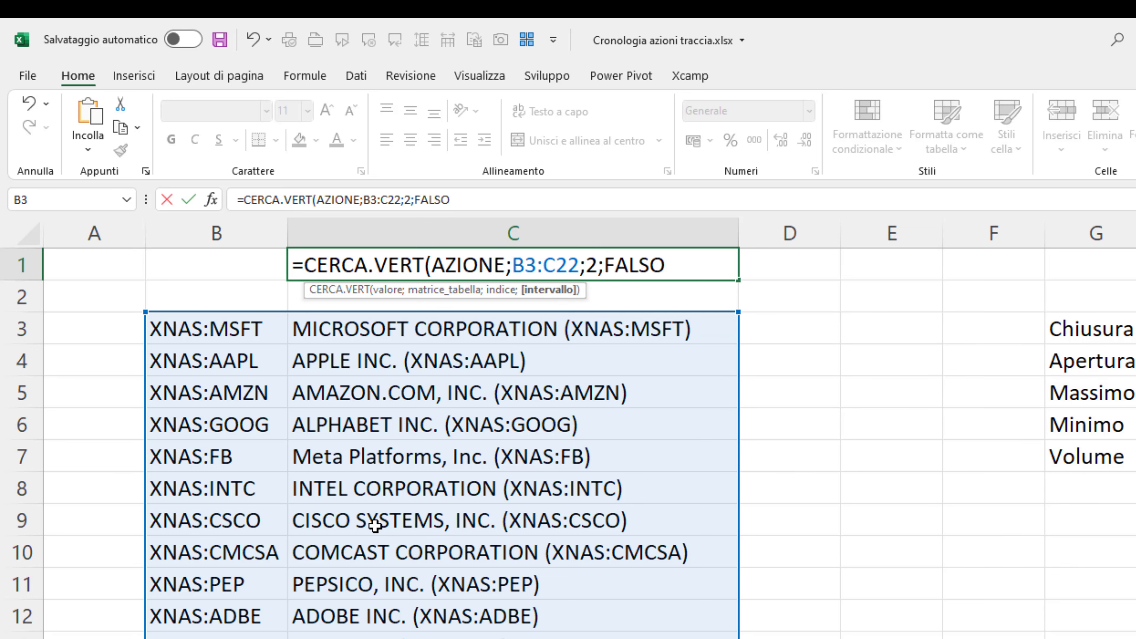
pyautogui.write(')')
pyautogui.press('Return')
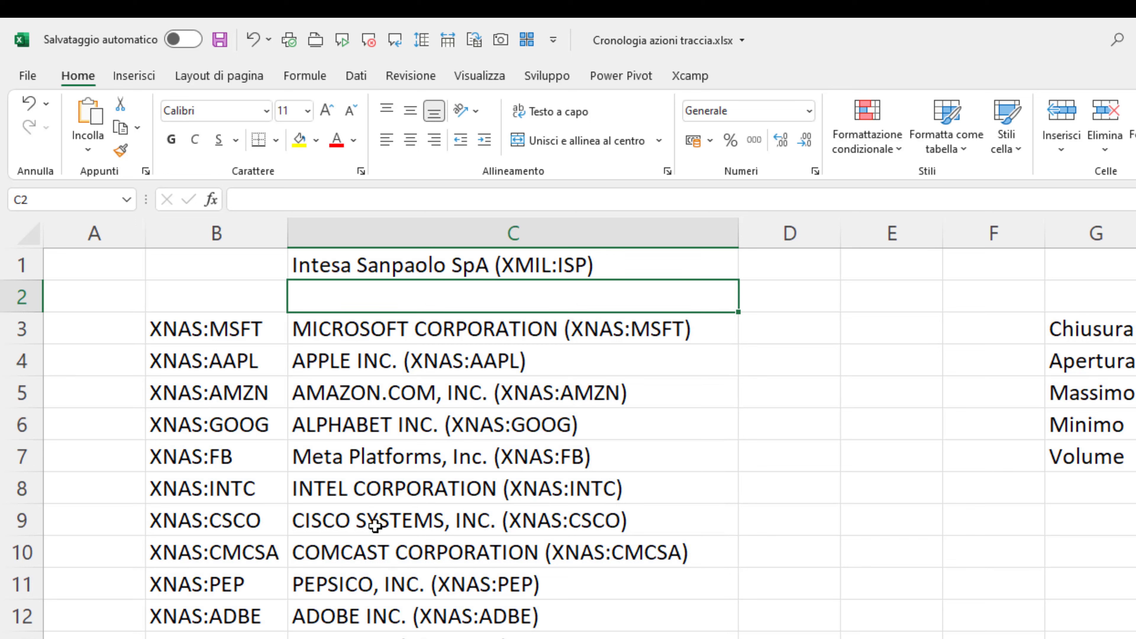
pyautogui.click(363, 268)
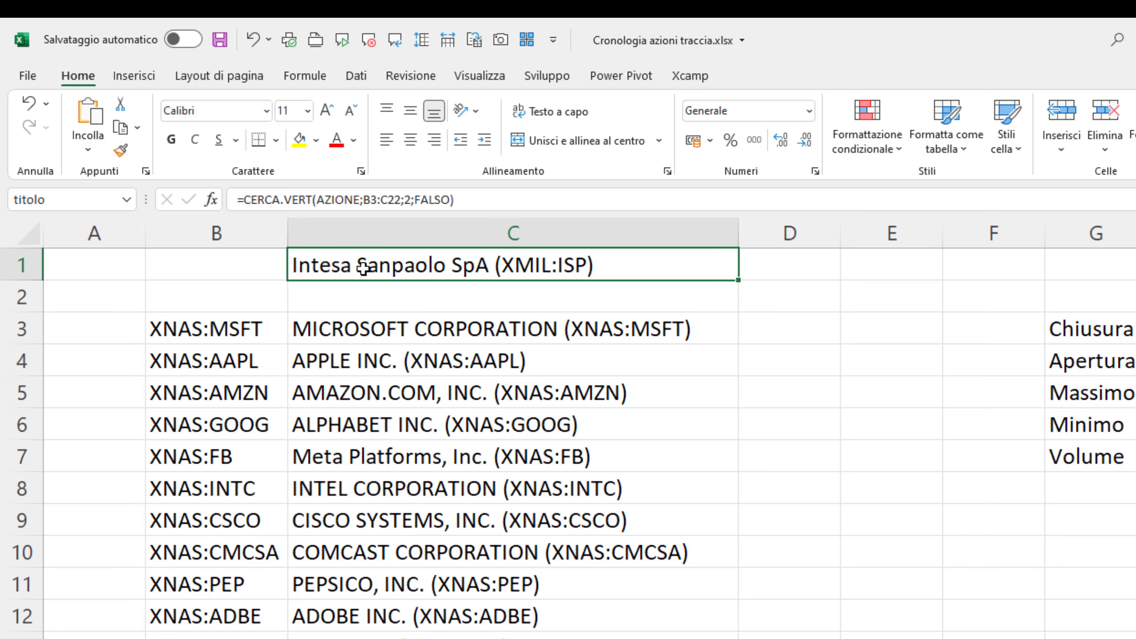
# Step: Extend the C1 formula to append " da " DATAINIZIO " a " DATAFINE after the stock name
pyautogui.click(609, 253)
pyautogui.doubleClick(433, 262)
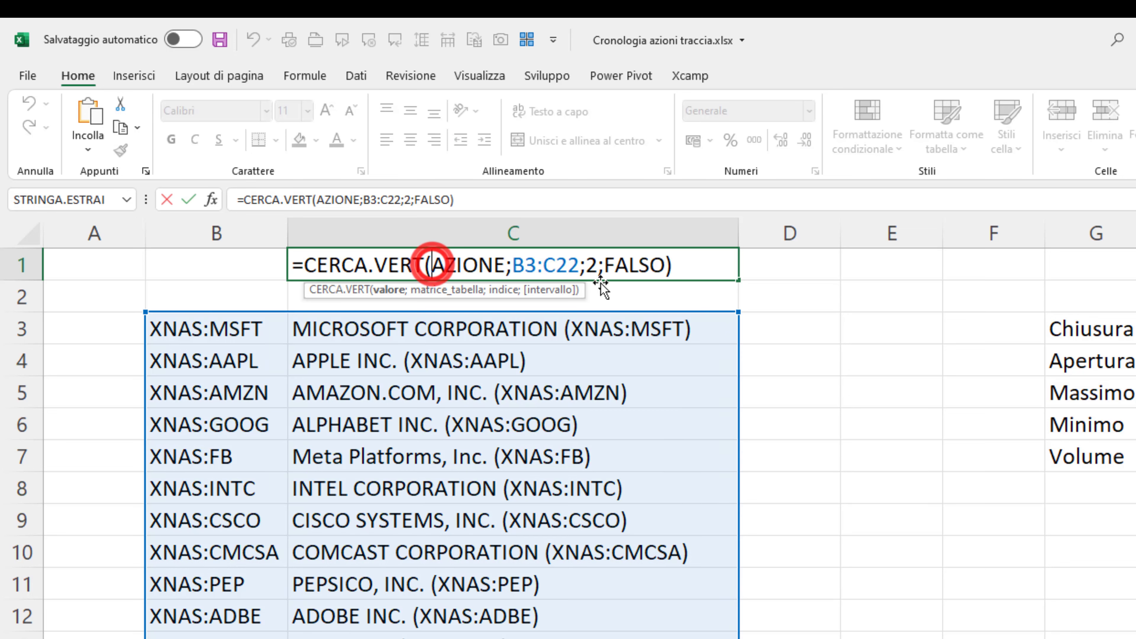
pyautogui.click(696, 261)
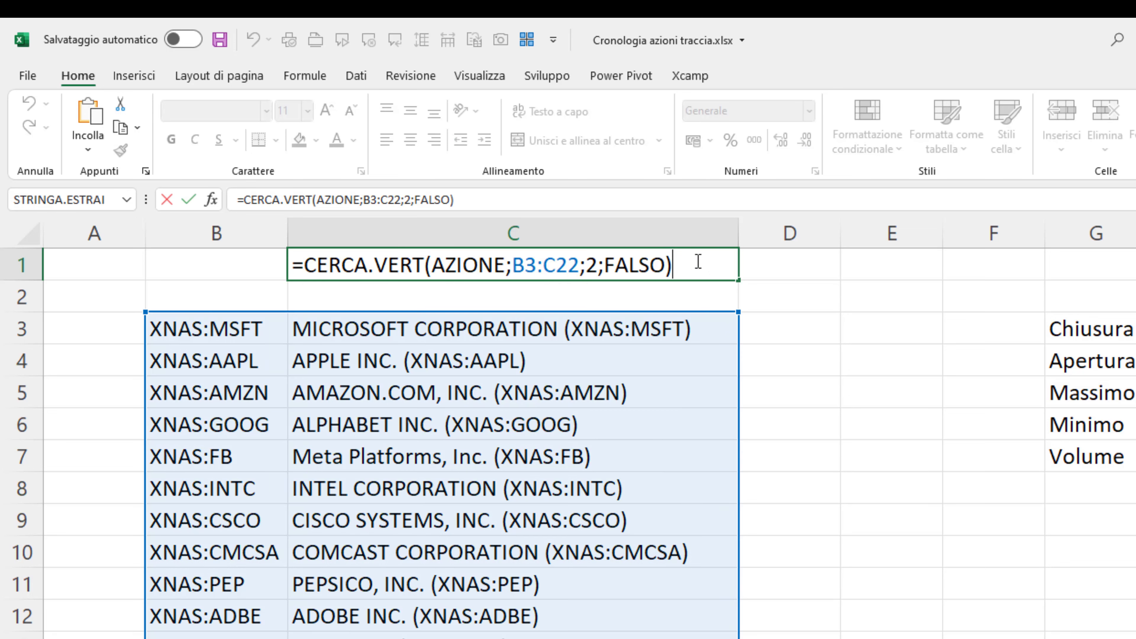
pyautogui.write('&" -')
pyautogui.write('da "')
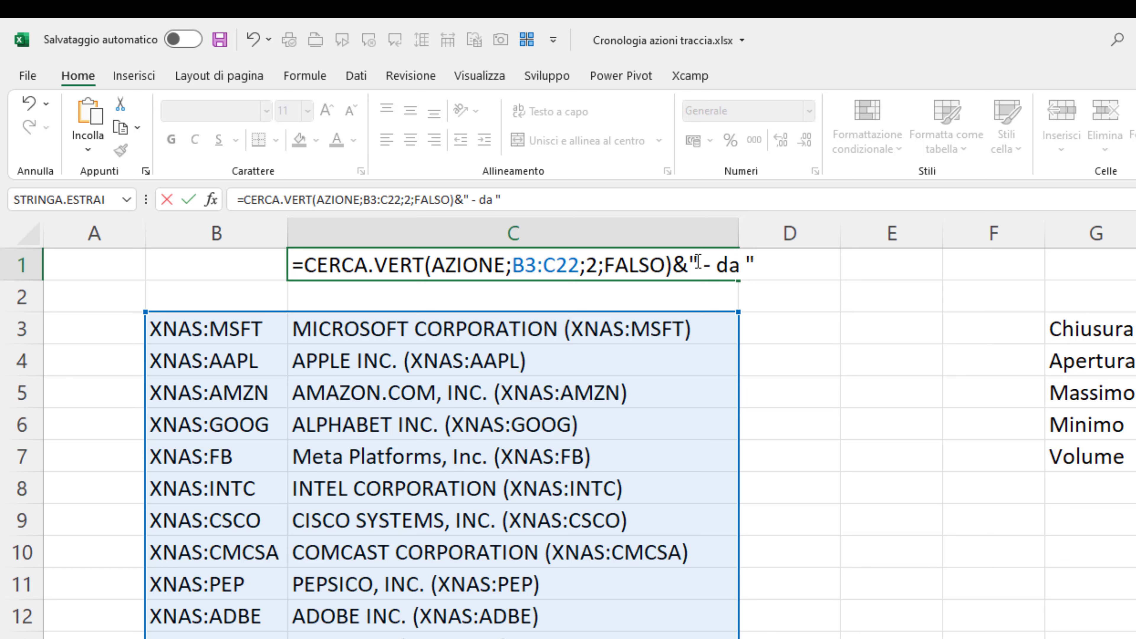
pyautogui.write('&')
pyautogui.write('data')
pyautogui.press('Down')
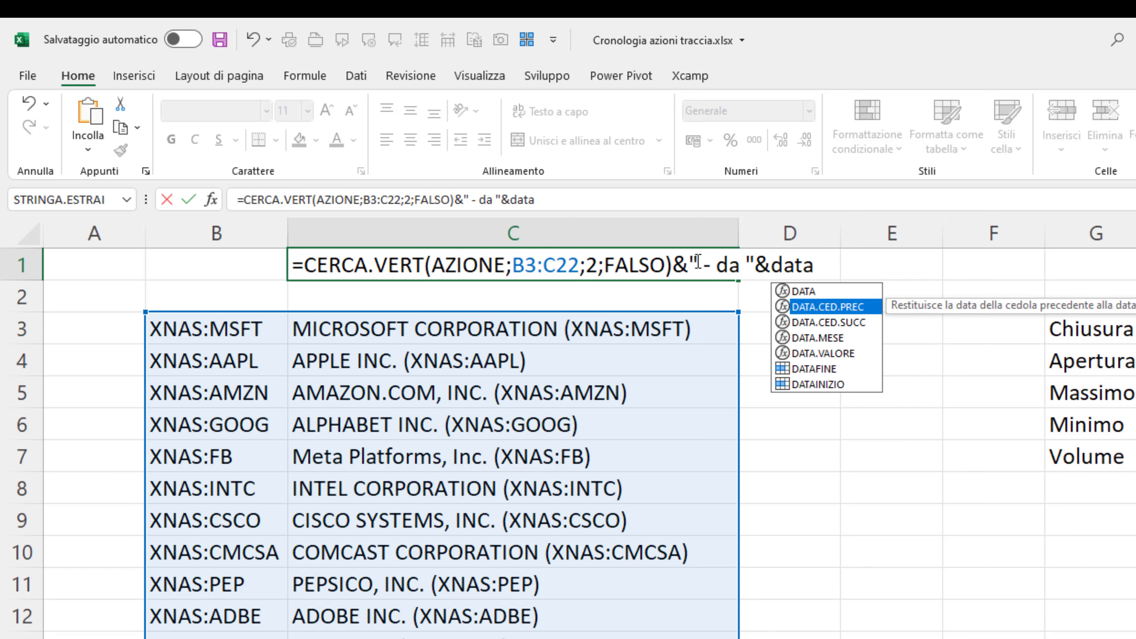
pyautogui.press('Down')
pyautogui.press('Down')
pyautogui.press('Down')
pyautogui.press('Down')
pyautogui.press('Down')
pyautogui.press('Tab')
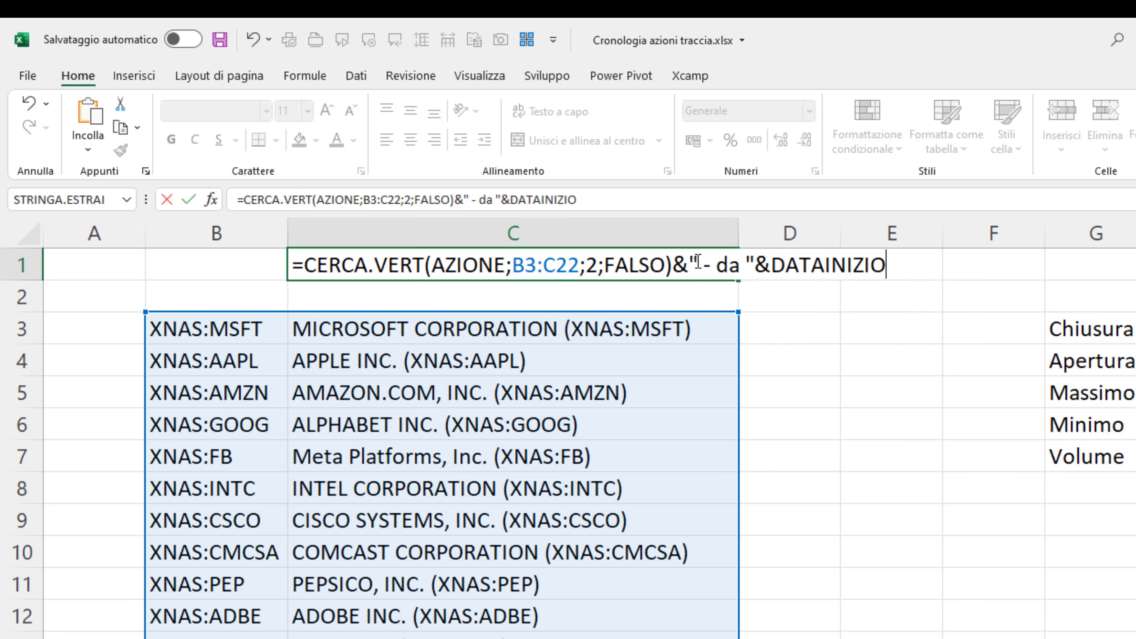
pyautogui.write('&"')
pyautogui.write(' a "')
pyautogui.write('&')
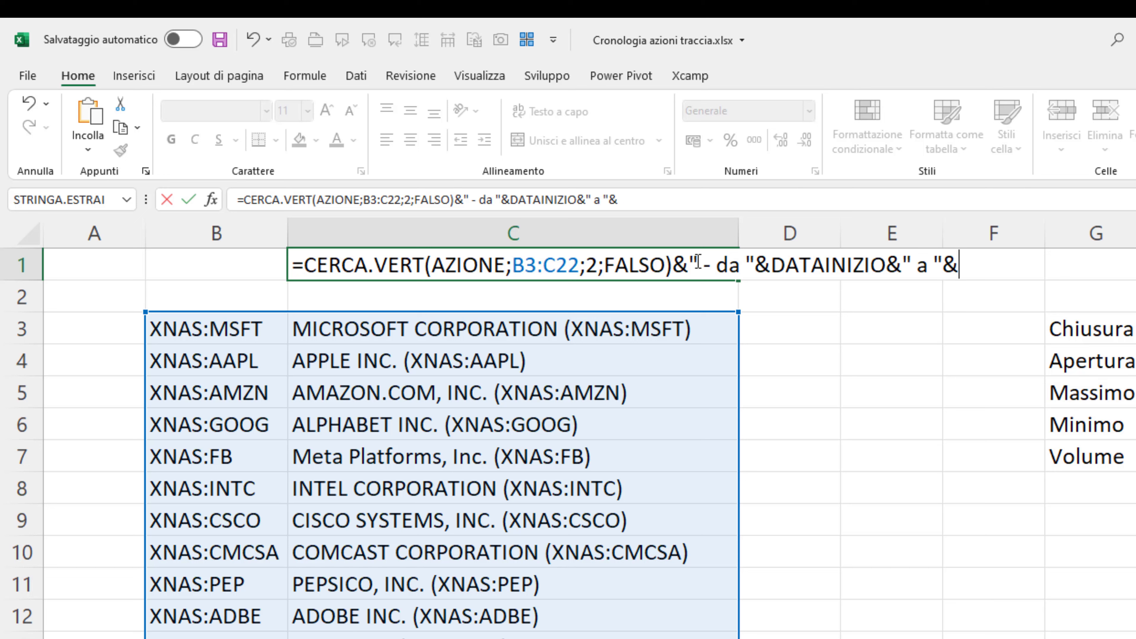
pyautogui.write('datafi')
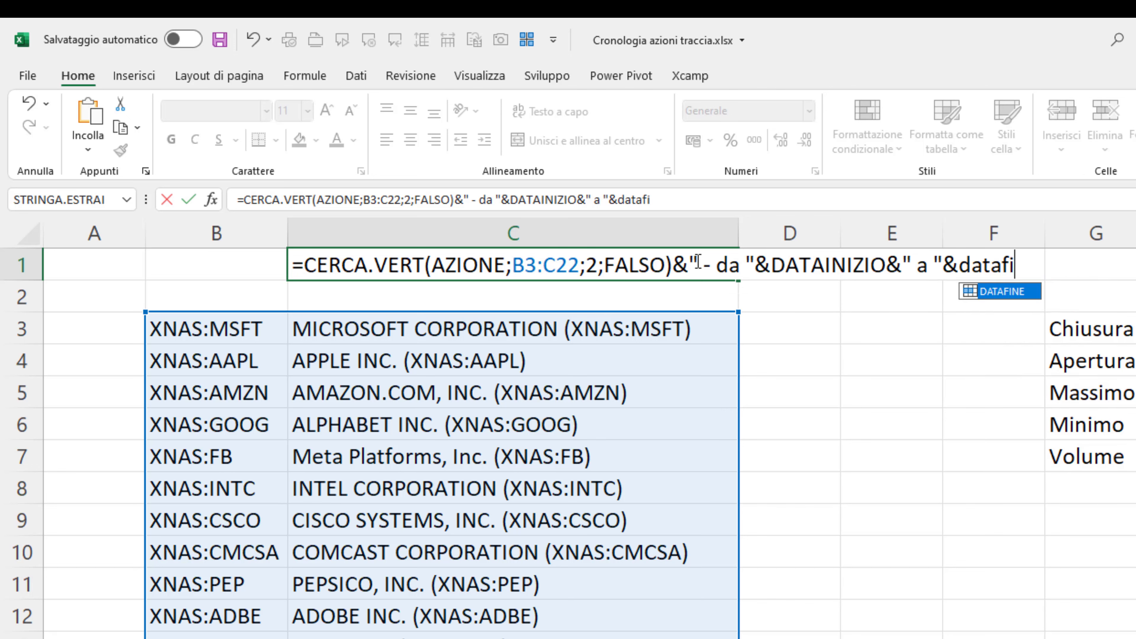
pyautogui.press('Tab')
pyautogui.press('Return')
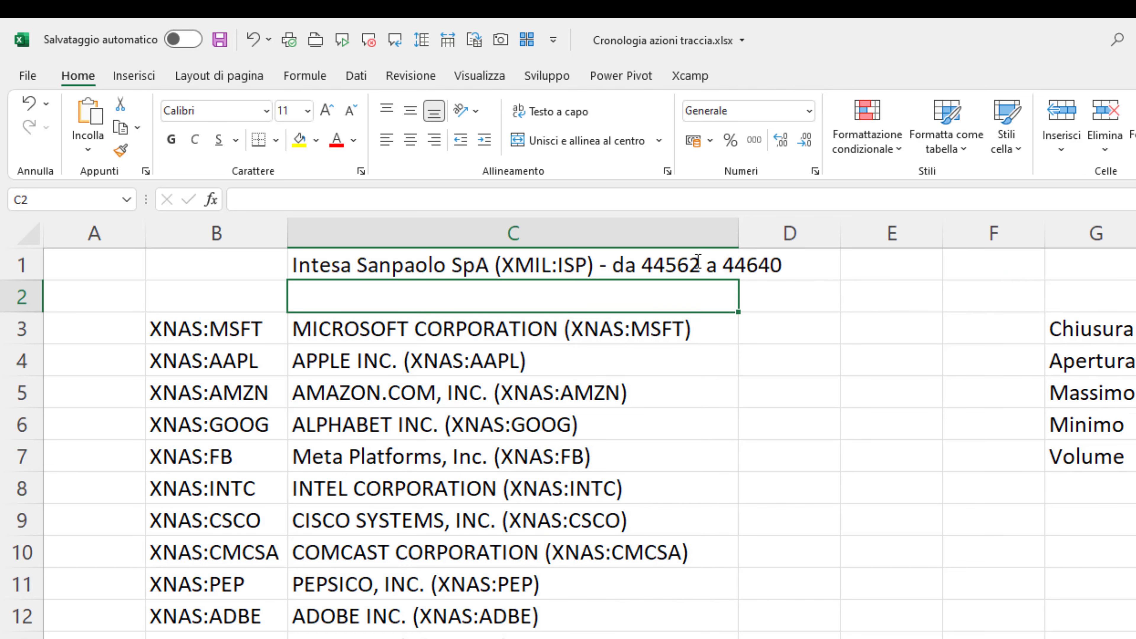
pyautogui.click(474, 262)
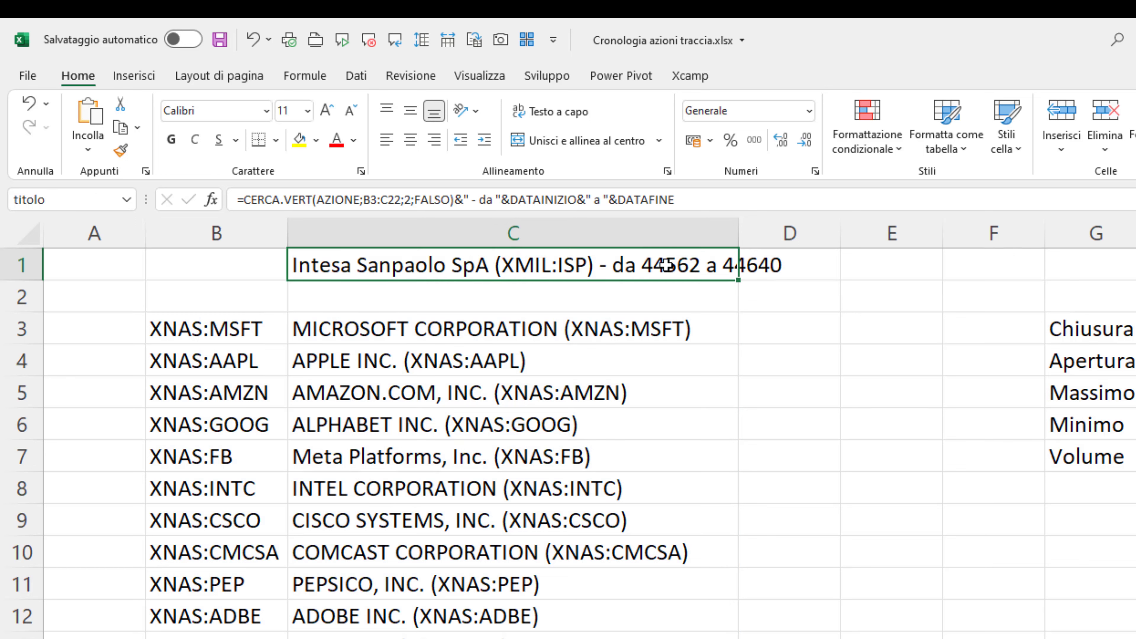
# Step: Wrap DATAINIZIO and DATAFINE in TESTO(...;"gg/mm/aa") and name C1 'titolo'
pyautogui.click(622, 265)
pyautogui.doubleClick(500, 268)
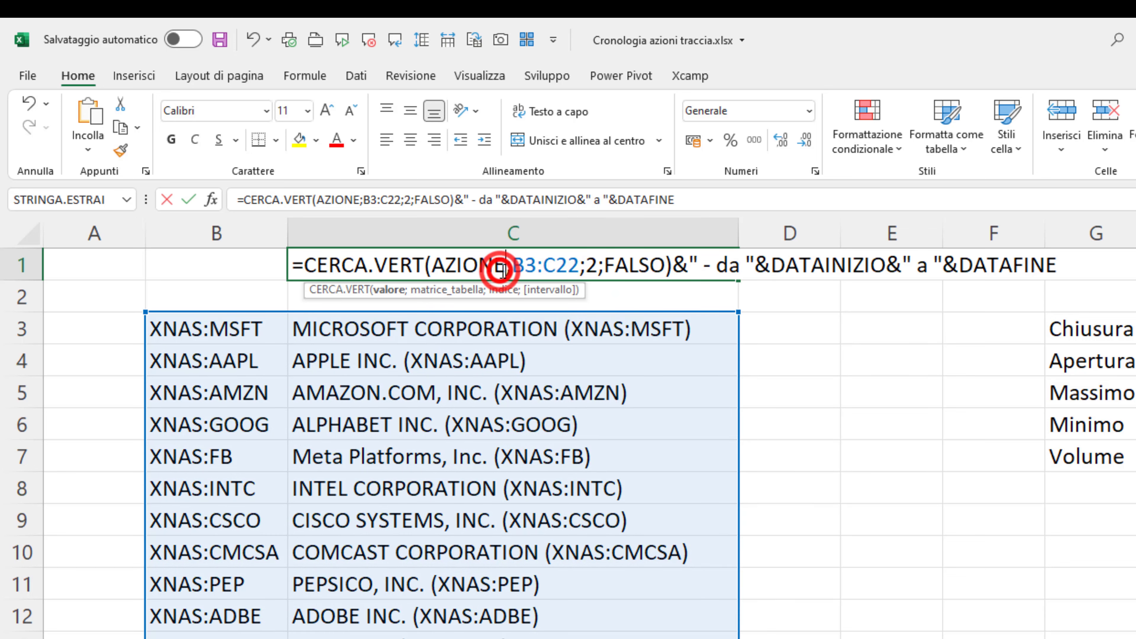
pyautogui.click(771, 266)
pyautogui.write('test')
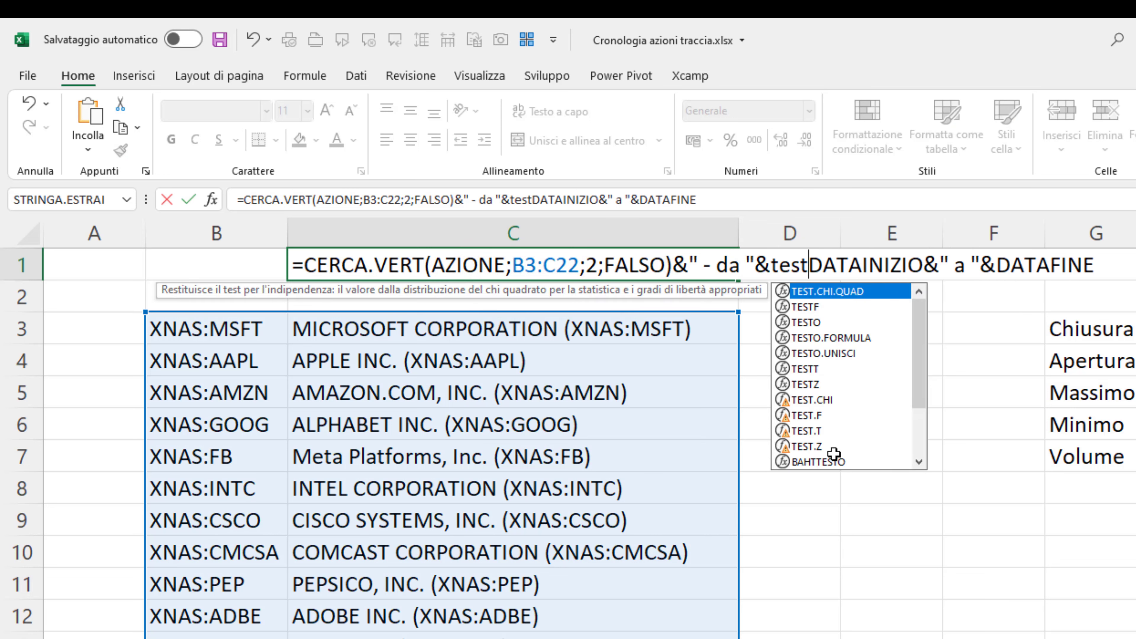
pyautogui.write('o(')
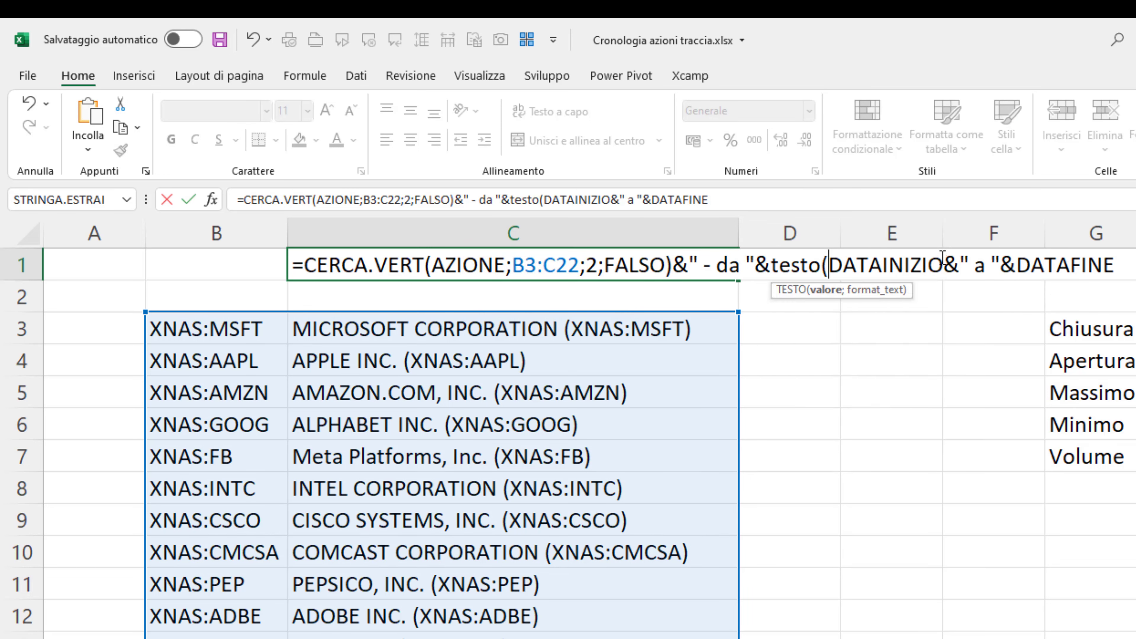
pyautogui.click(941, 262)
pyautogui.write(';')
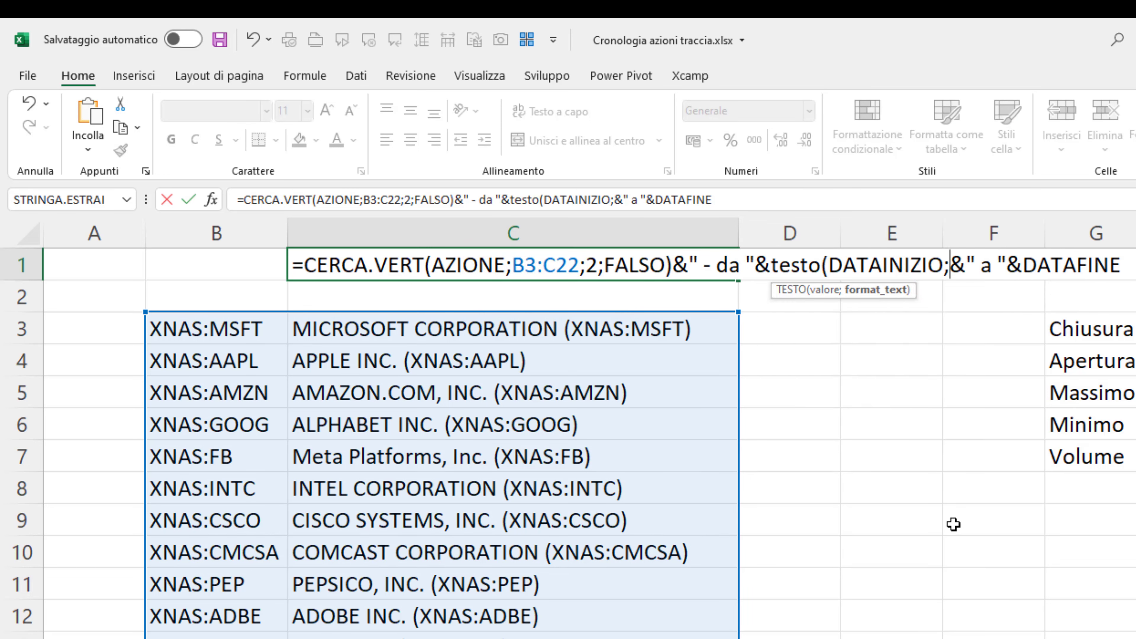
pyautogui.write('"')
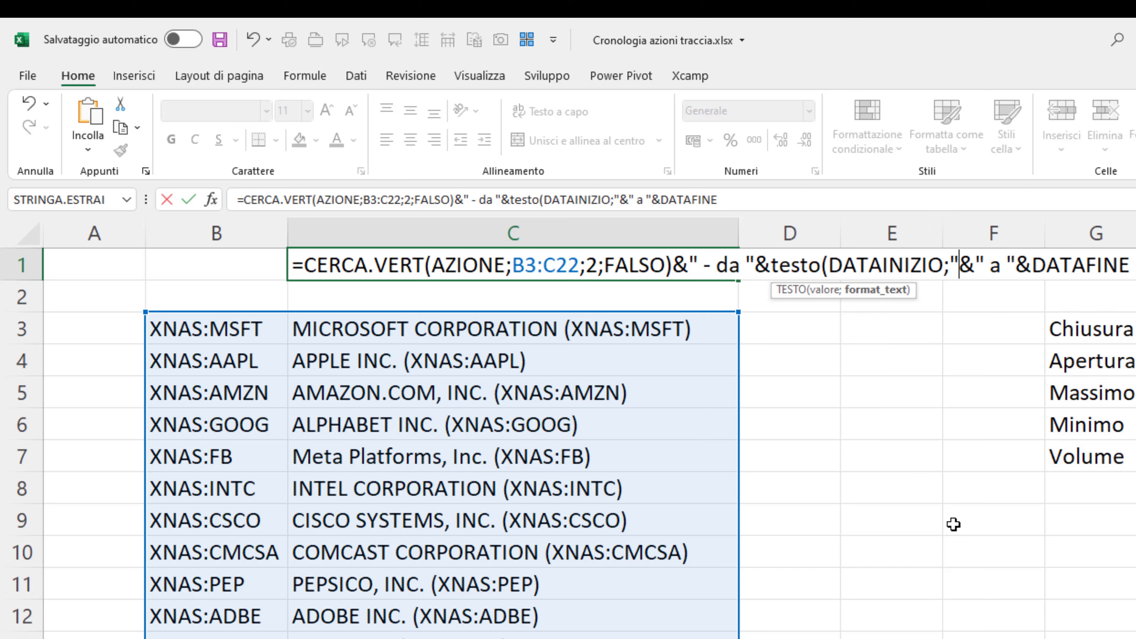
pyautogui.write('gg/')
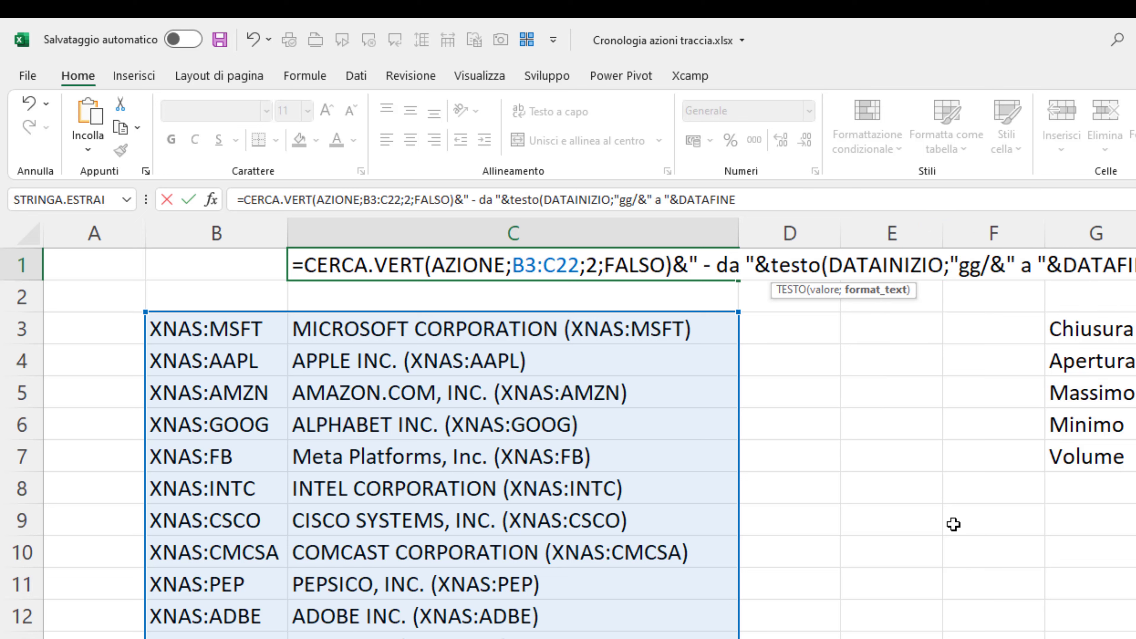
pyautogui.write('mm/')
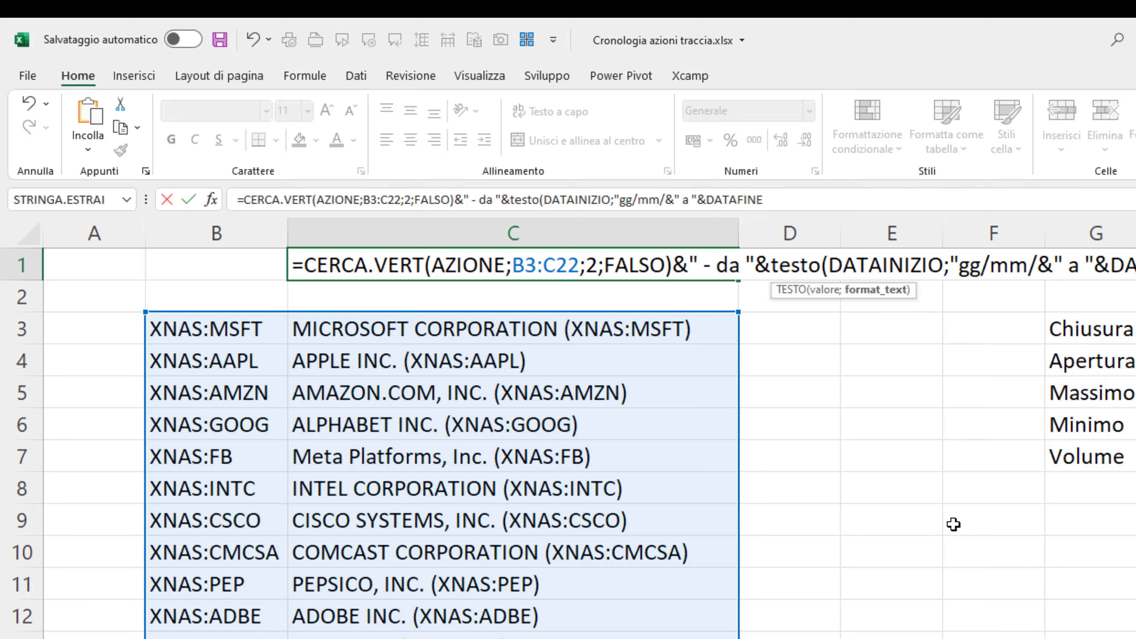
pyautogui.write('aa"')
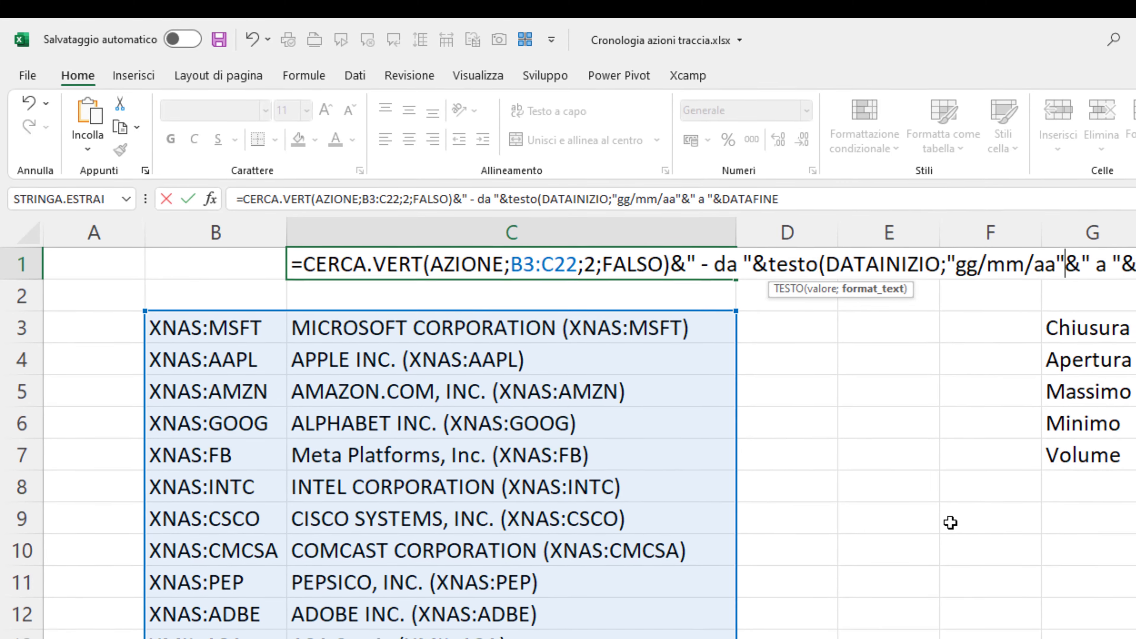
pyautogui.write(')')
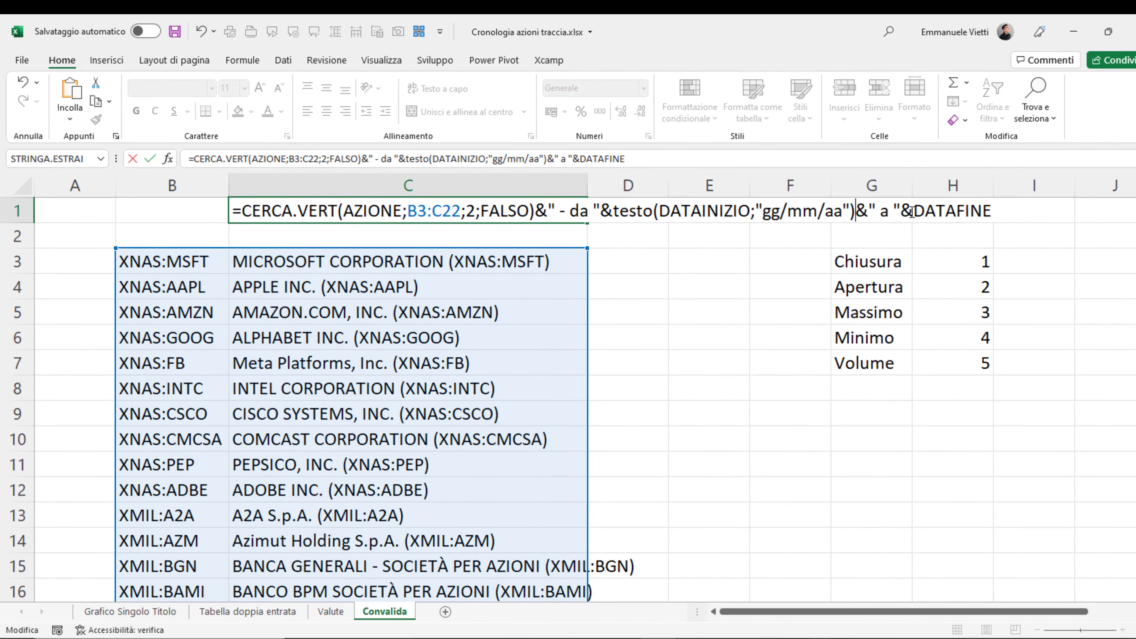
pyautogui.click(910, 211)
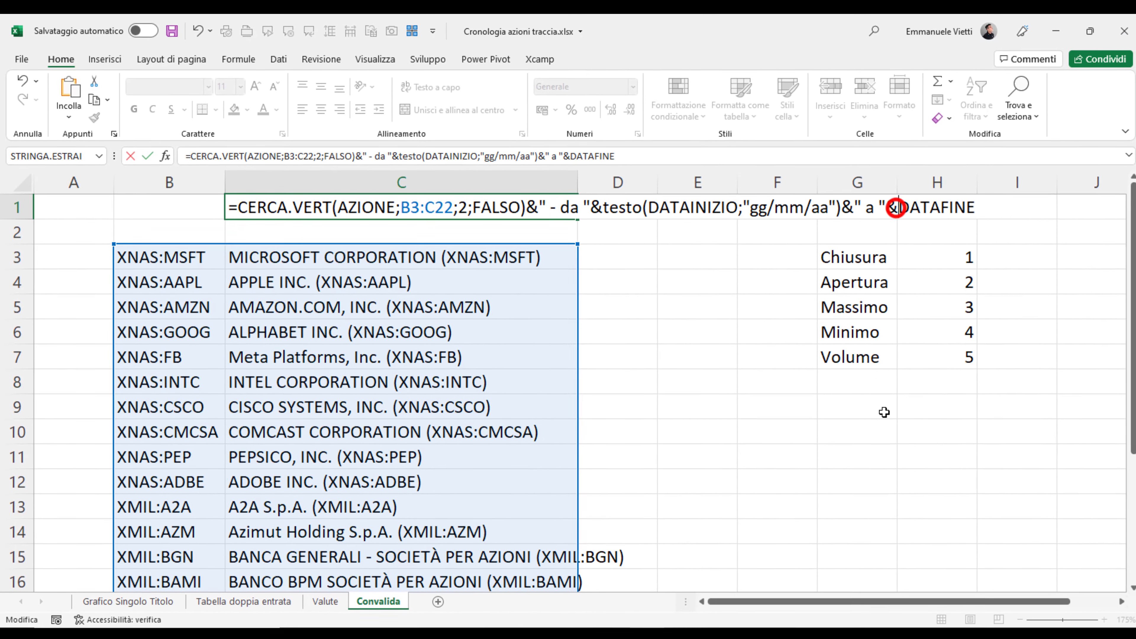
pyautogui.write('testo(')
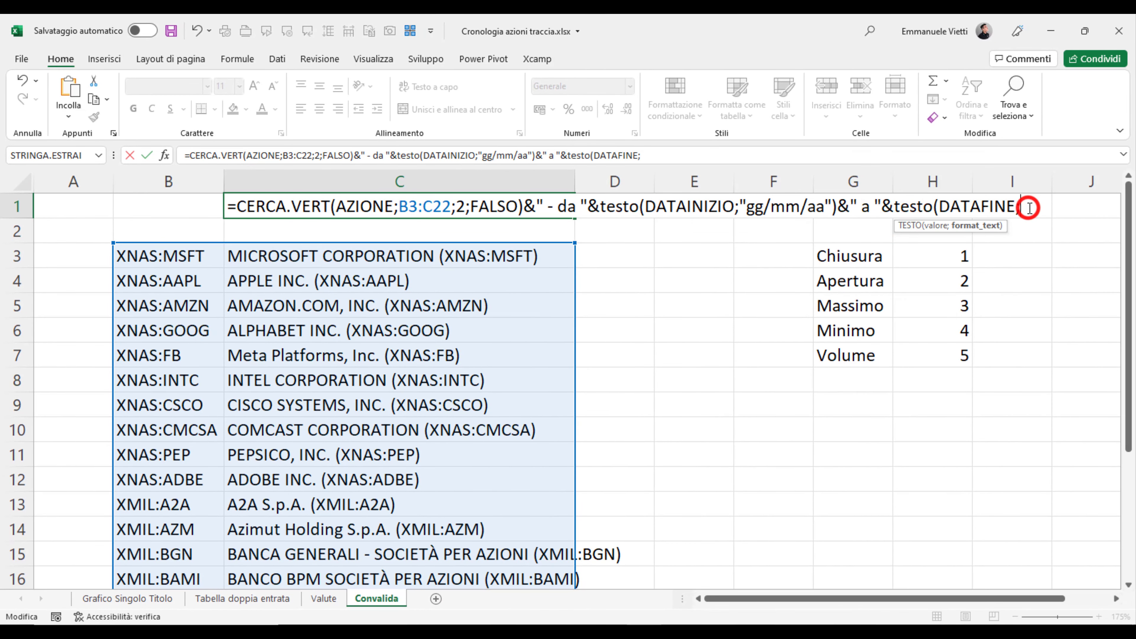
pyautogui.write(';"gg/mm/aa")')
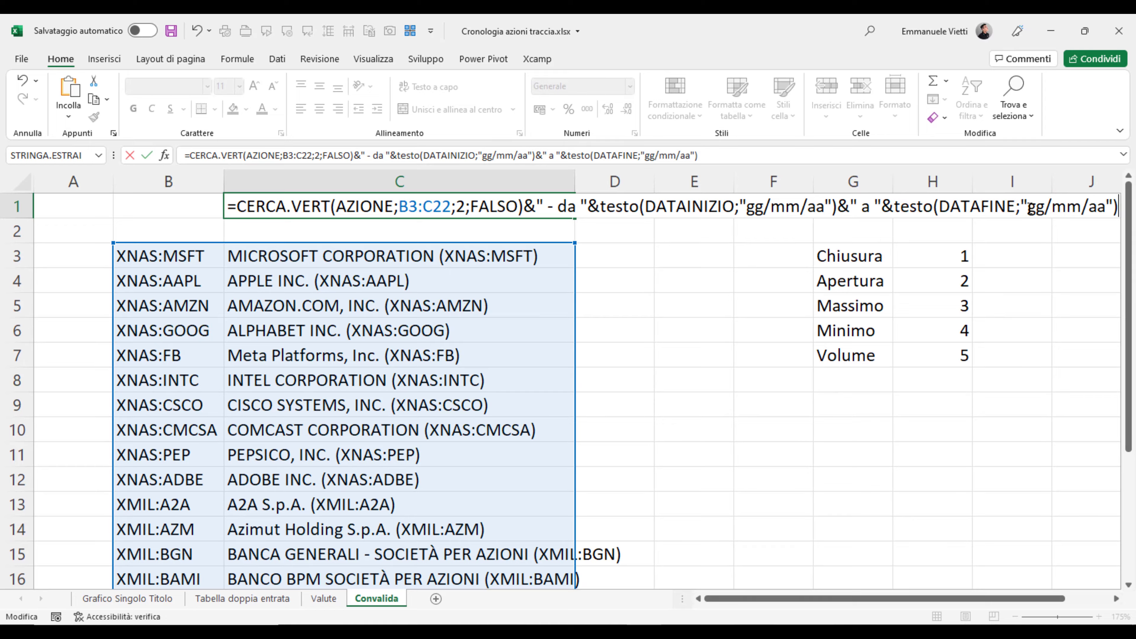
pyautogui.press('Return')
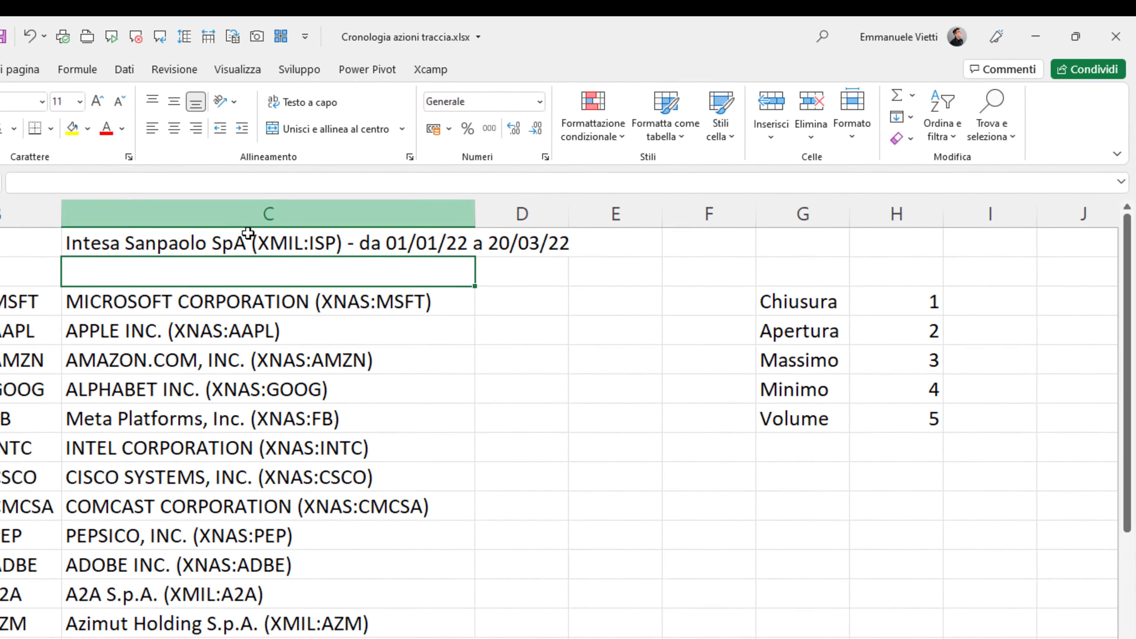
pyautogui.click(295, 226)
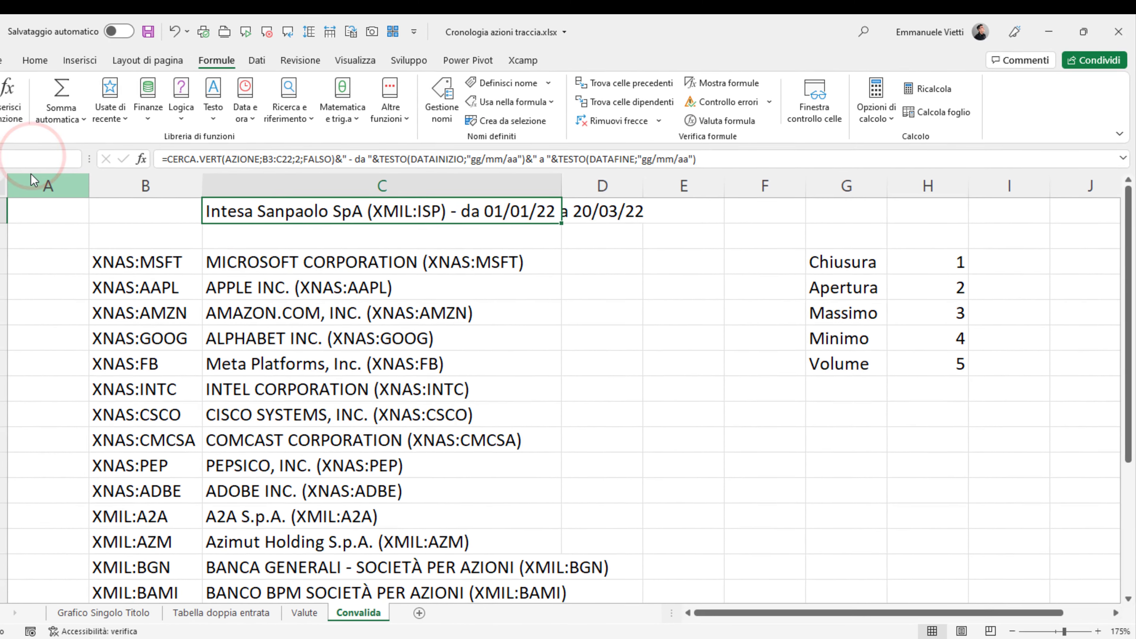
pyautogui.write('titolo')
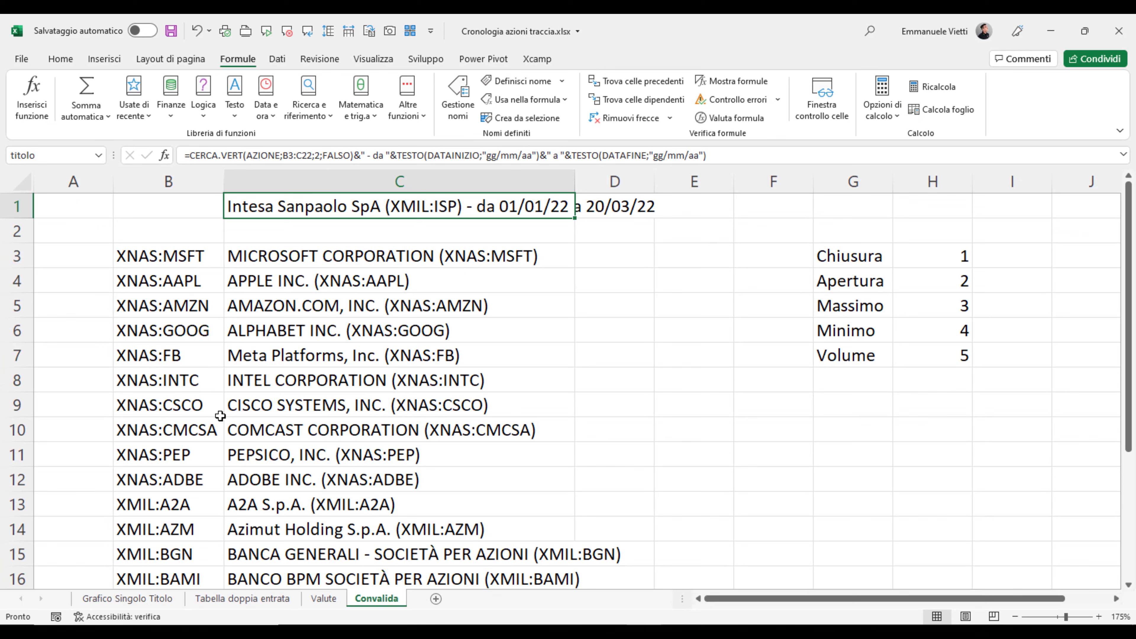
# Step: On the Grafico Singolo Titolo sheet, try linking the chart title to =AZIONE and dismiss the resulting error
pyautogui.click(135, 598)
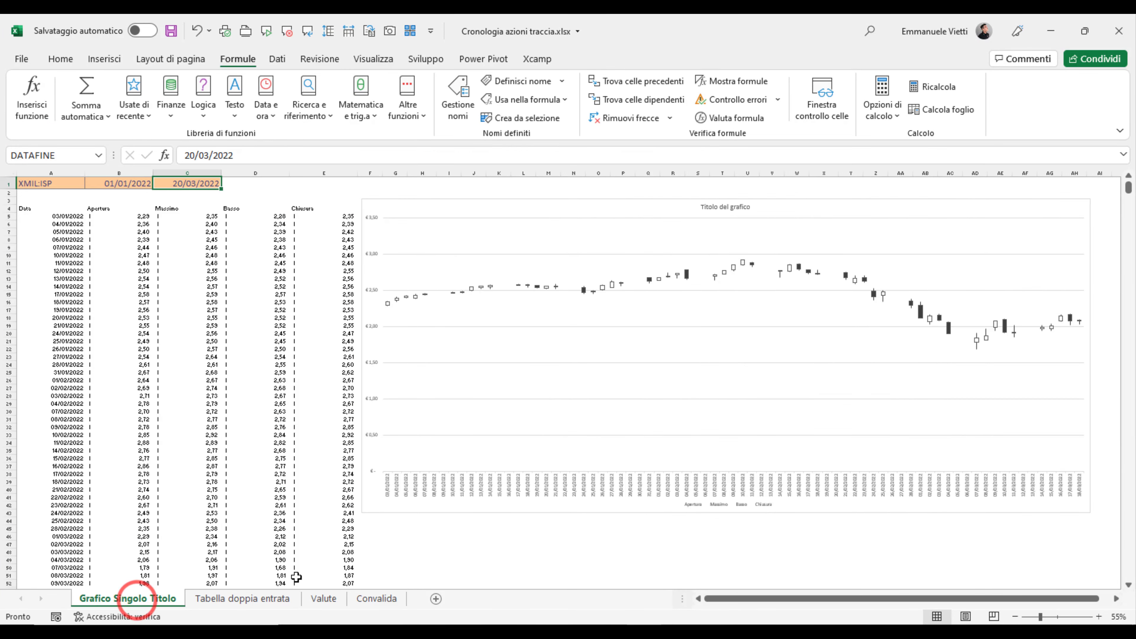
pyautogui.click(718, 211)
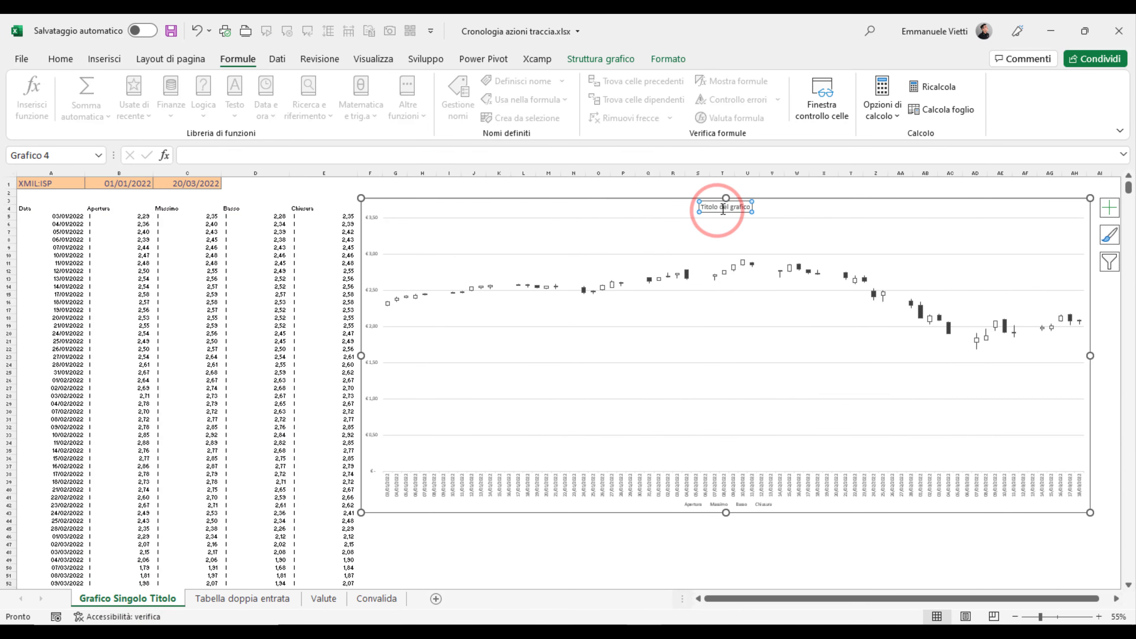
pyautogui.click(718, 214)
pyautogui.click(451, 156)
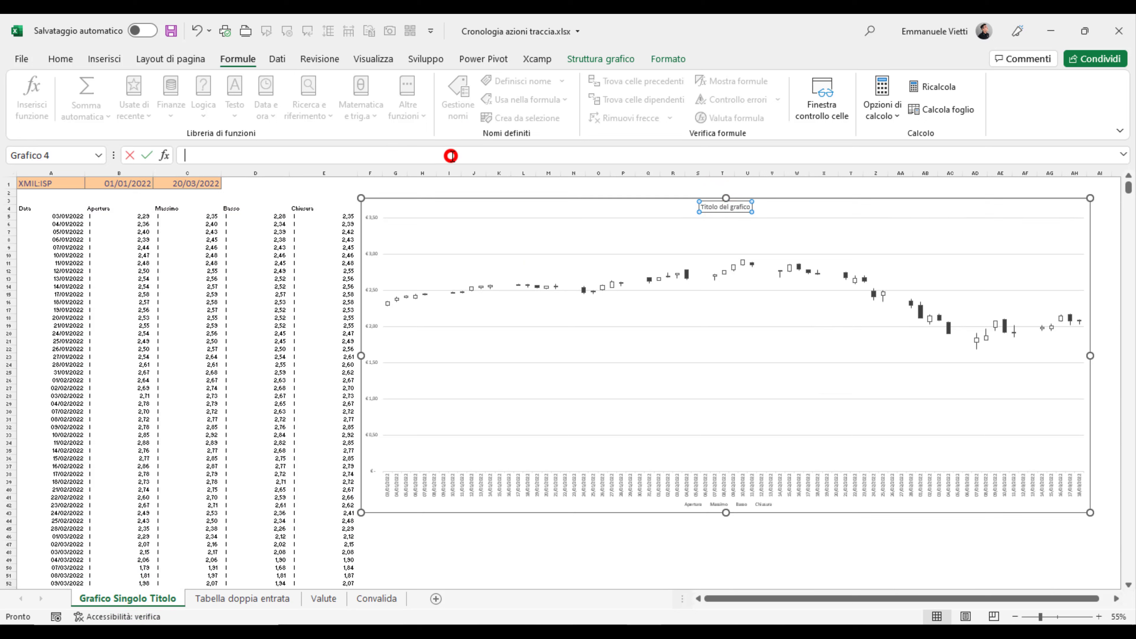
pyautogui.write('=')
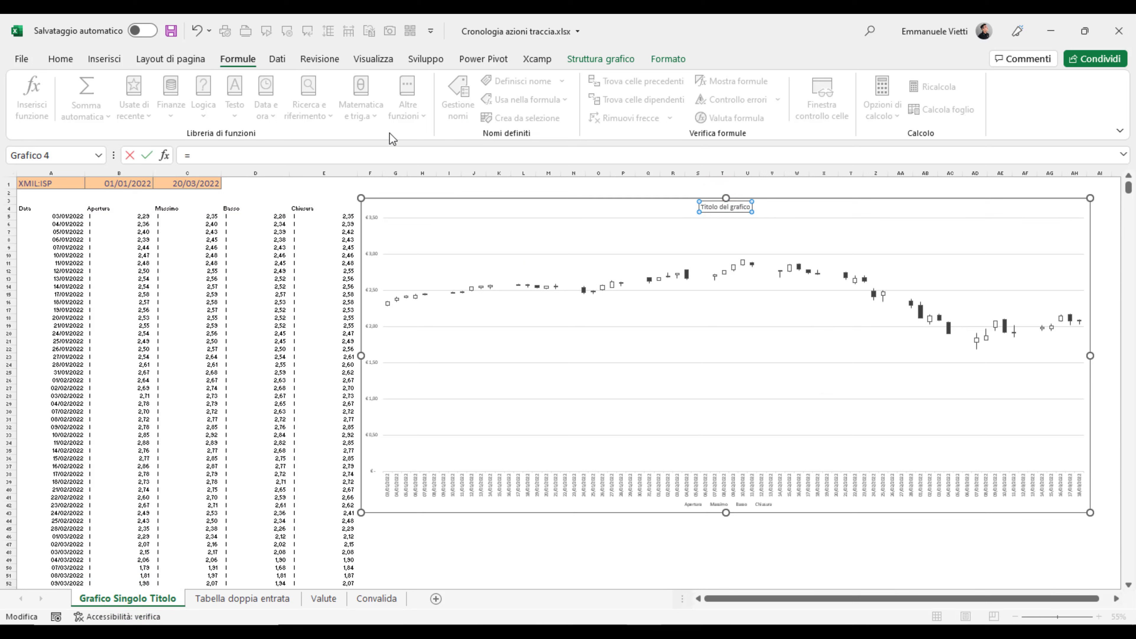
pyautogui.click(47, 184)
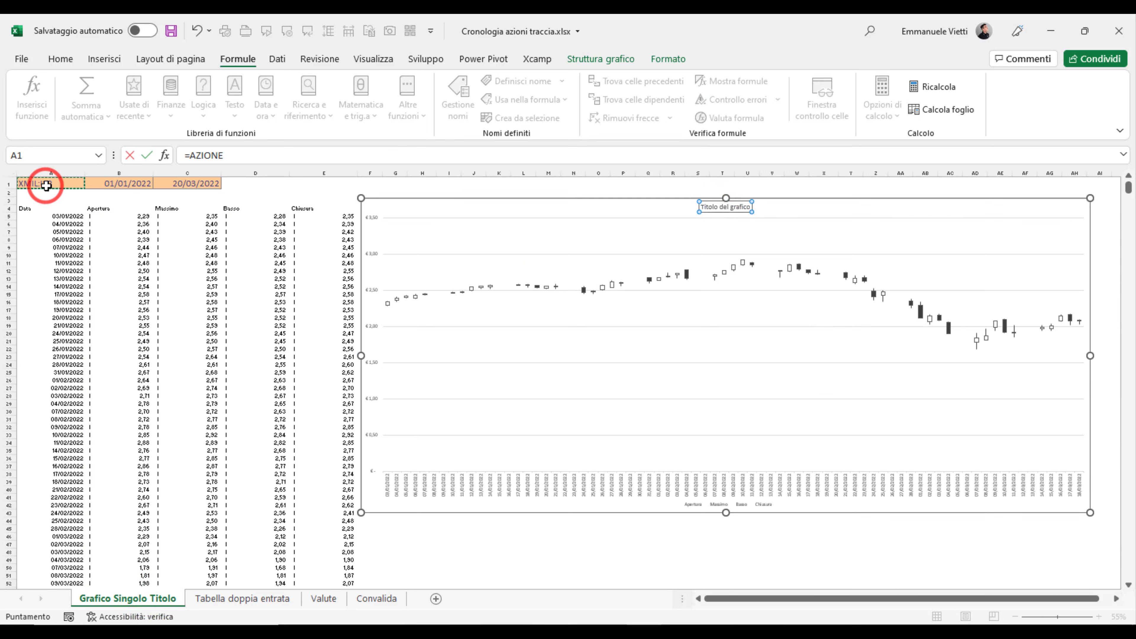
pyautogui.press('Return')
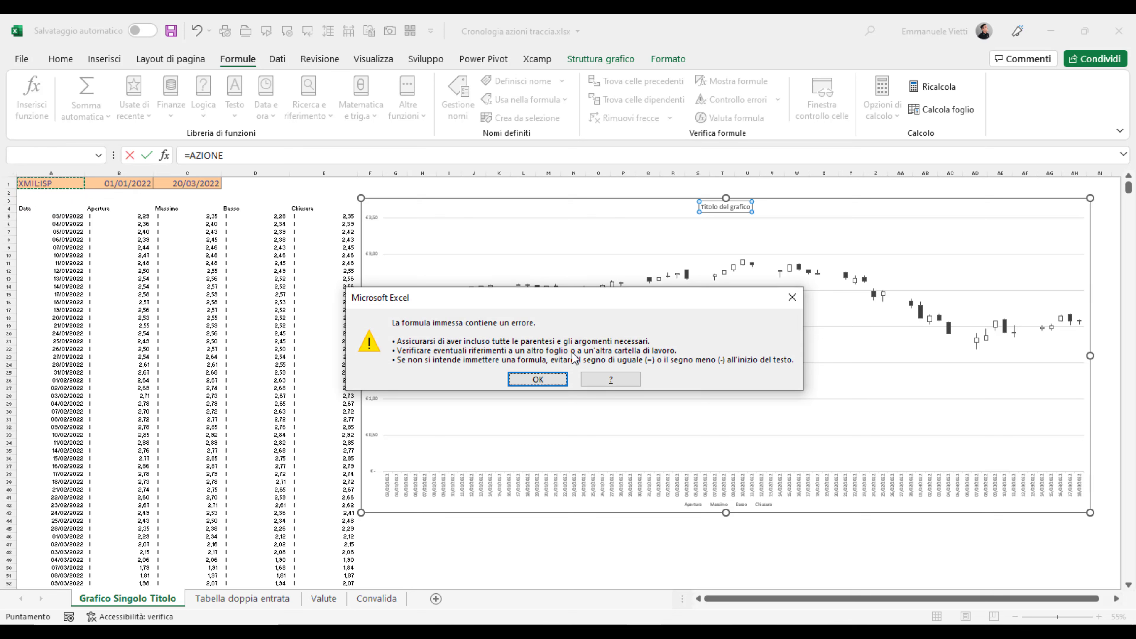
pyautogui.click(554, 380)
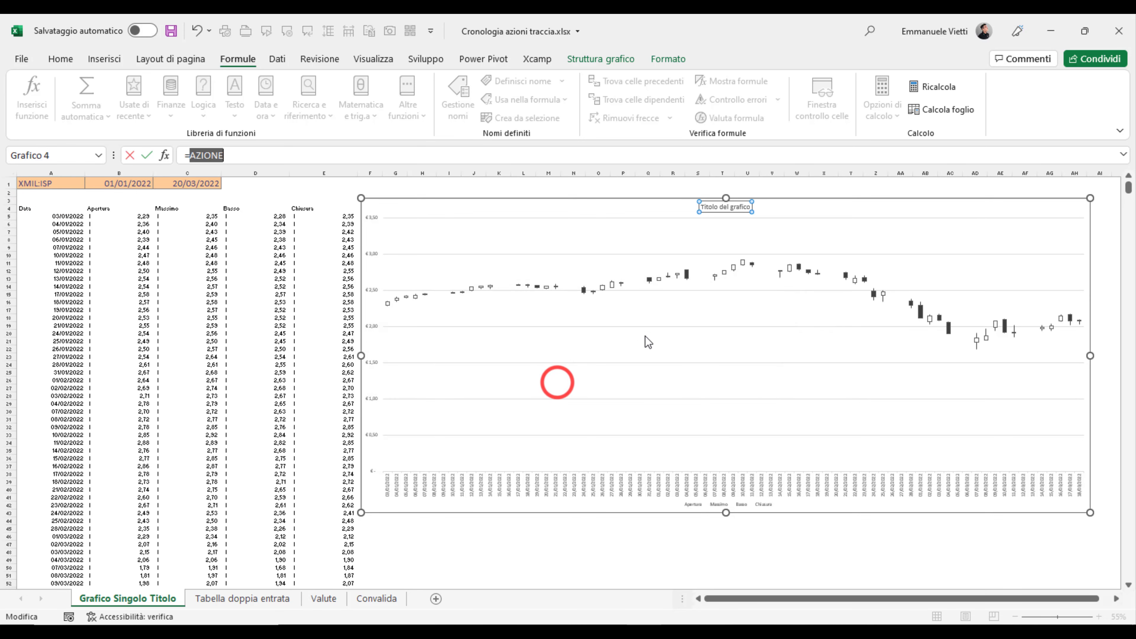
# Step: Delete the chart title and drag the plot area's top edge down
pyautogui.click(710, 211)
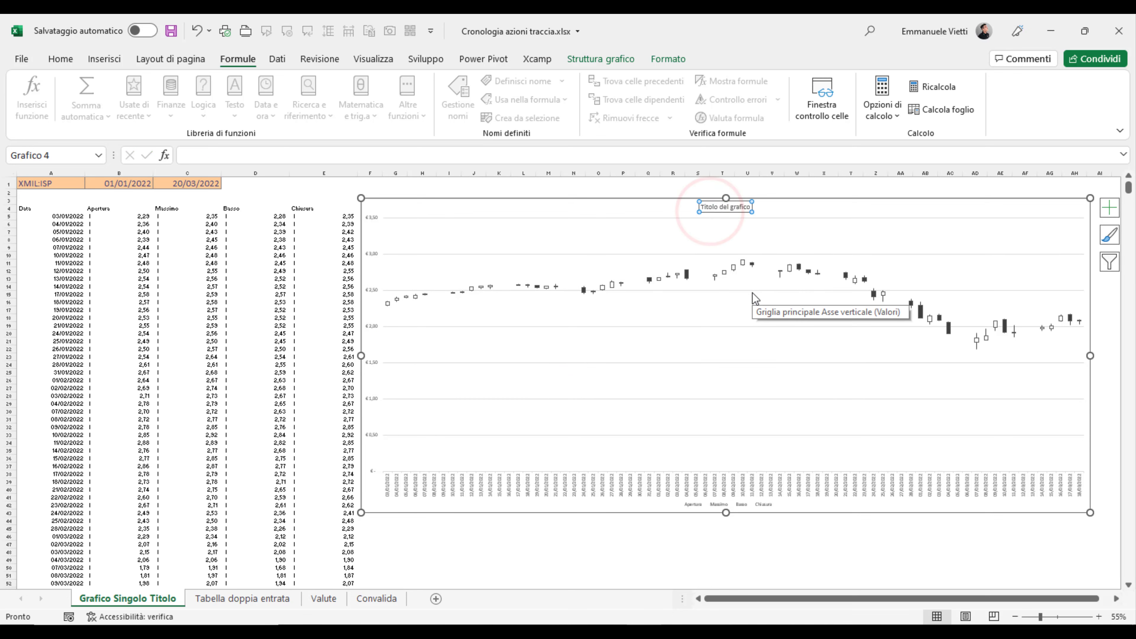
pyautogui.press('Delete')
pyautogui.click(705, 214)
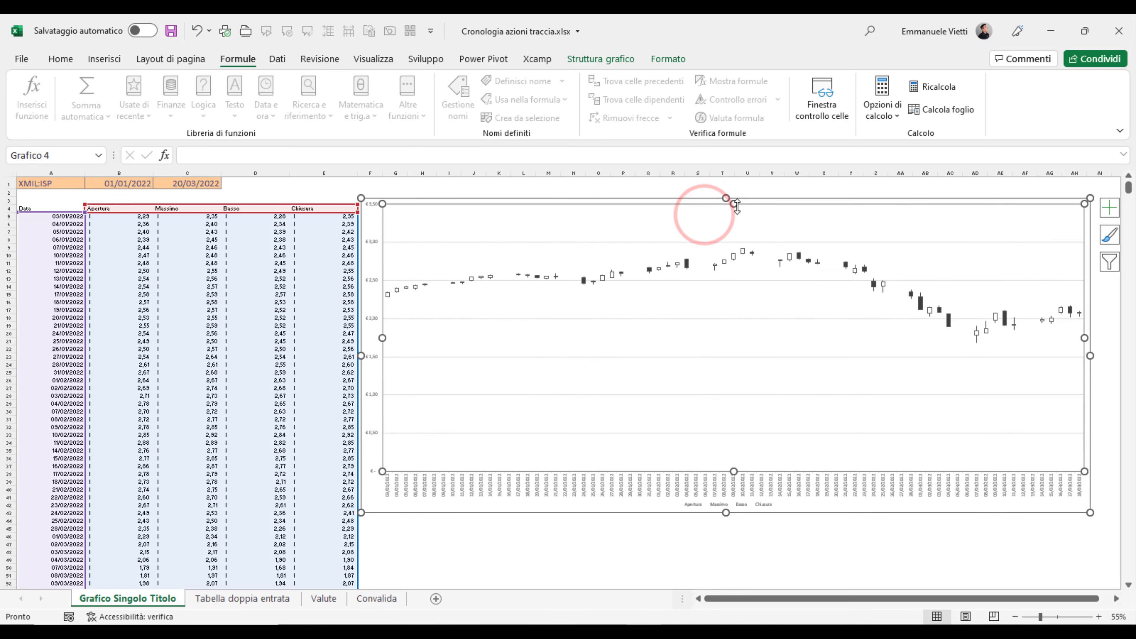
pyautogui.moveTo(734, 204); pyautogui.dragTo(734, 232)
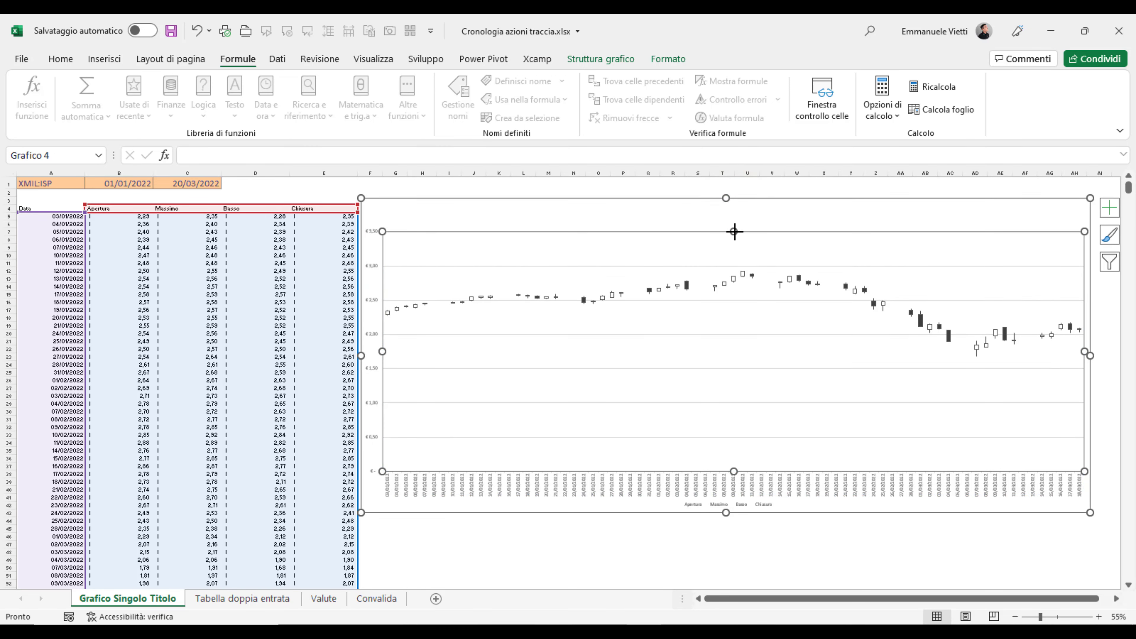
# Step: Draw a text box across the chart's top and link it to =titolo
pyautogui.click(93, 60)
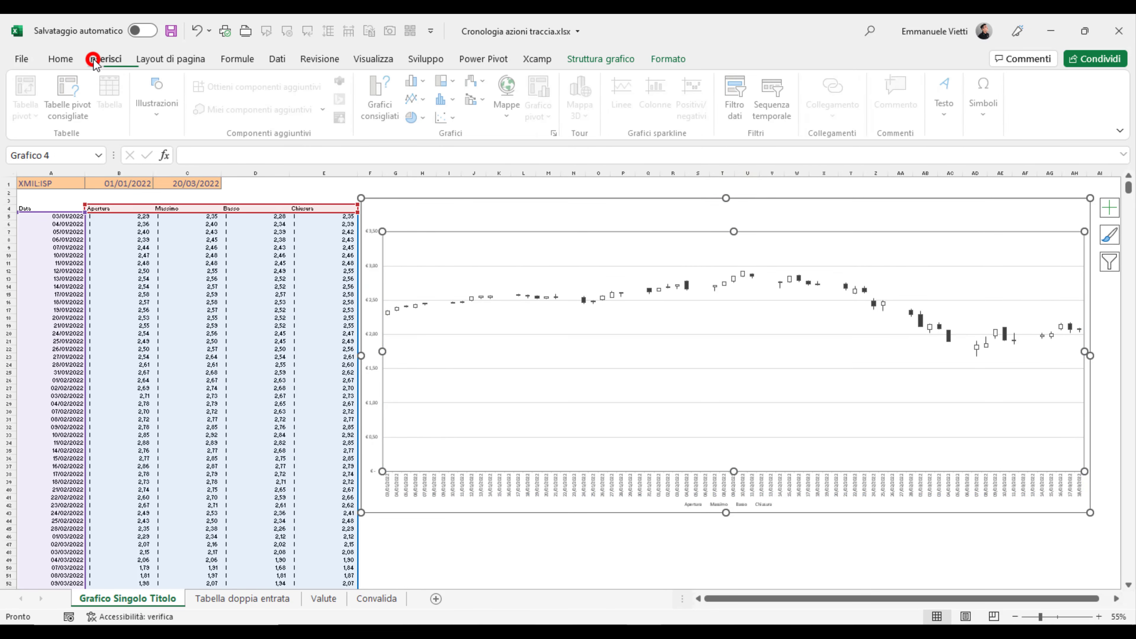
pyautogui.click(945, 96)
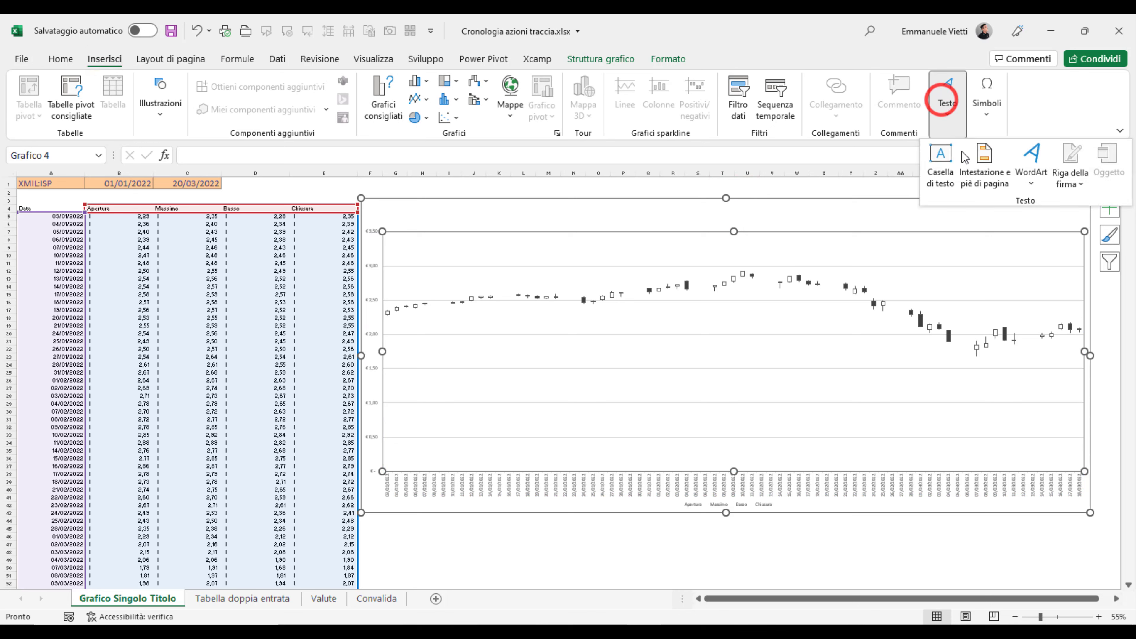
pyautogui.click(941, 161)
pyautogui.moveTo(461, 205)
pyautogui.mouseDown()
pyautogui.moveTo(902, 254)
pyautogui.moveTo(1032, 224)
pyautogui.mouseUp()
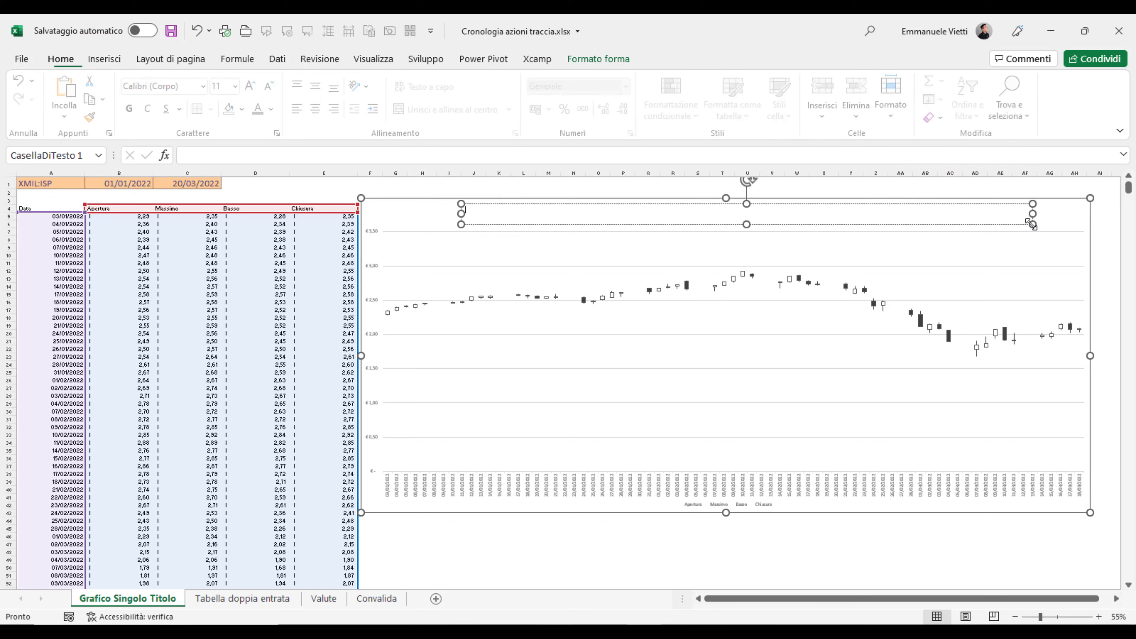
pyautogui.click(243, 155)
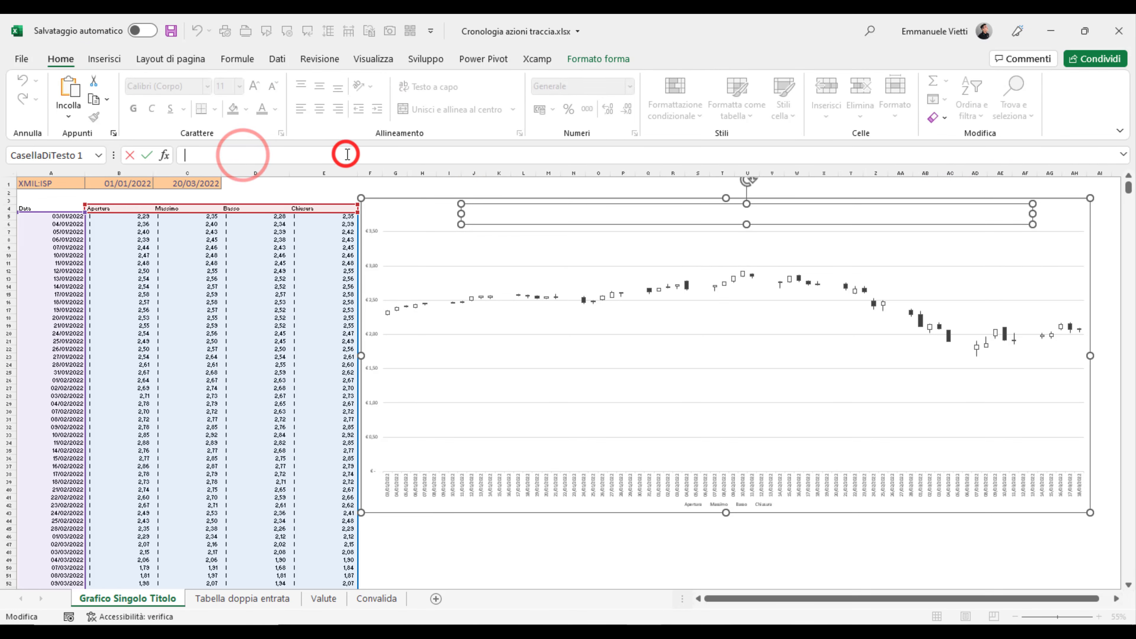
pyautogui.write('=tito')
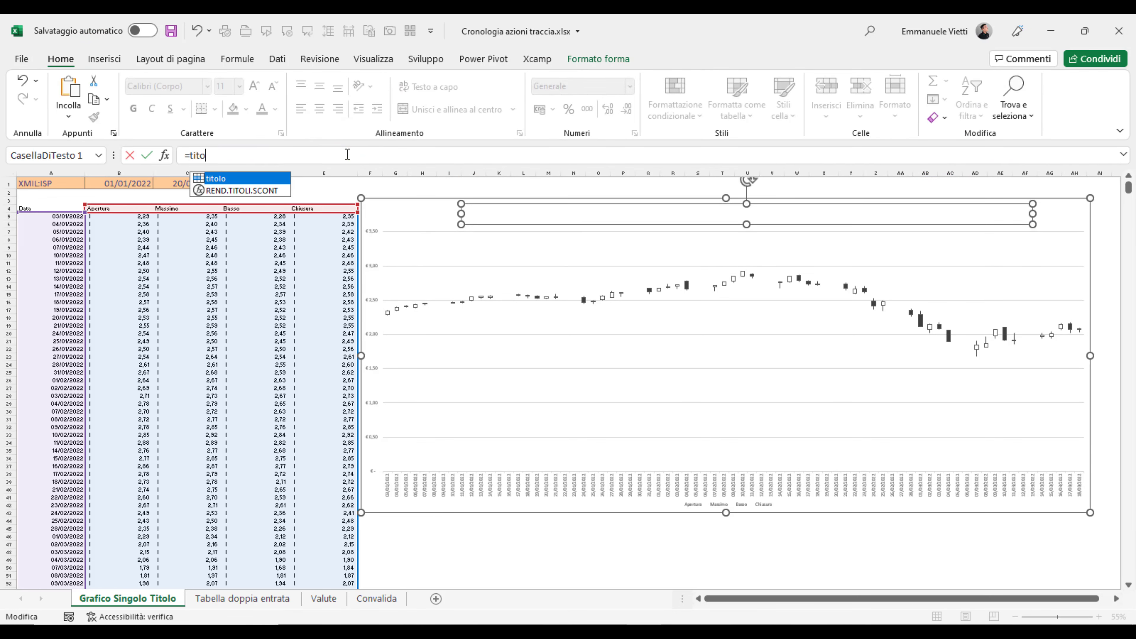
pyautogui.write('lo')
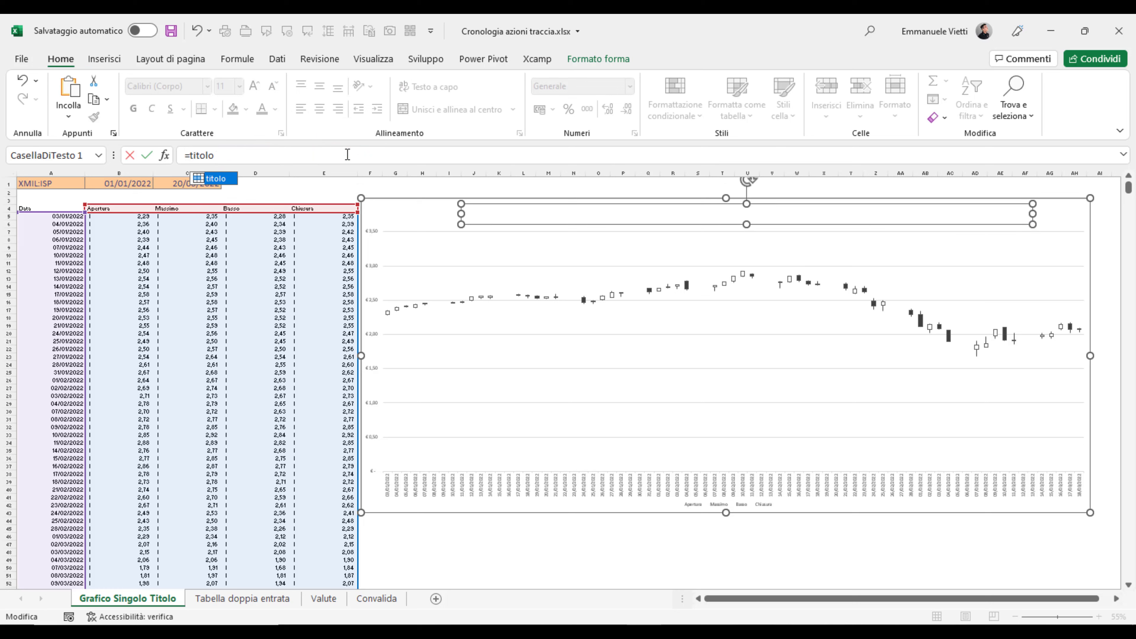
pyautogui.press('Return')
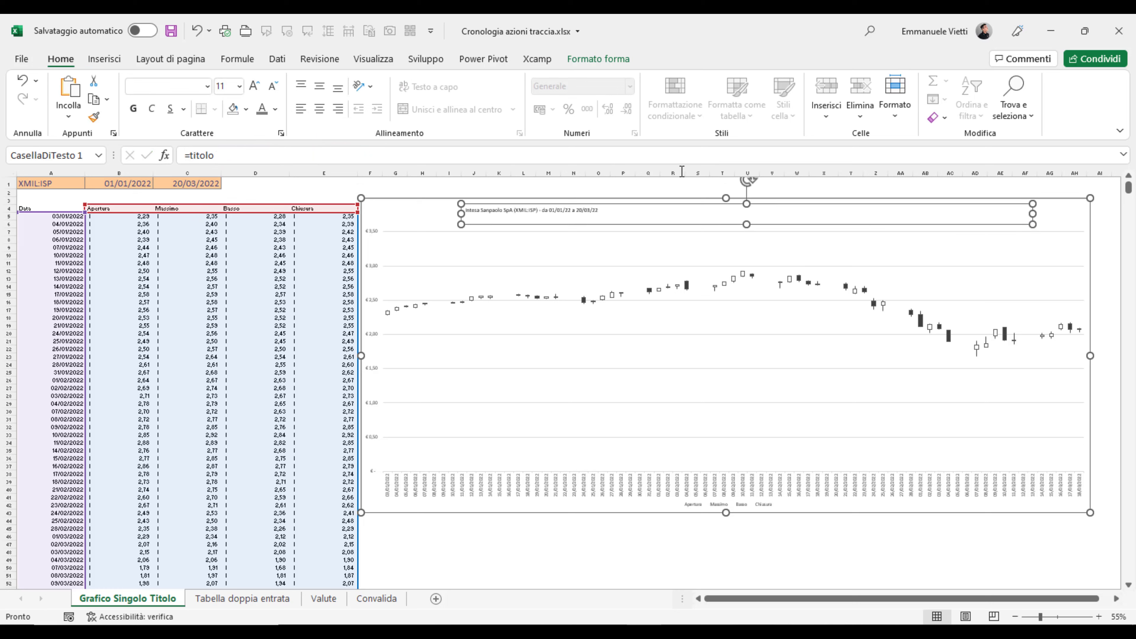
# Step: Format the title box text at size 36, grey and centred
pyautogui.click(503, 224)
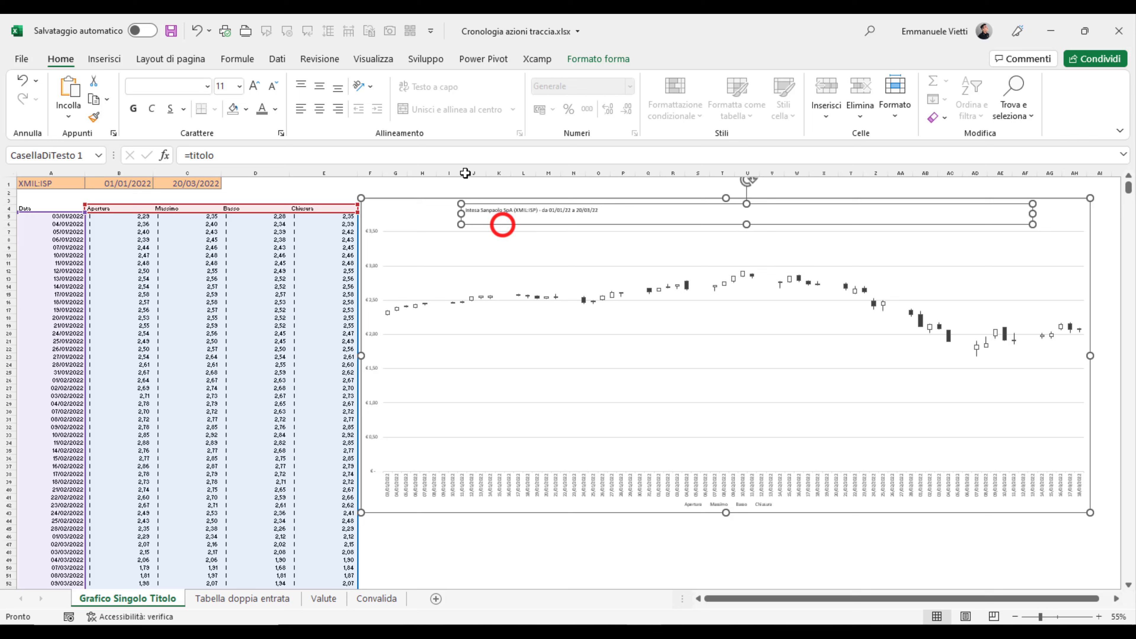
pyautogui.click(259, 108)
pyautogui.click(240, 85)
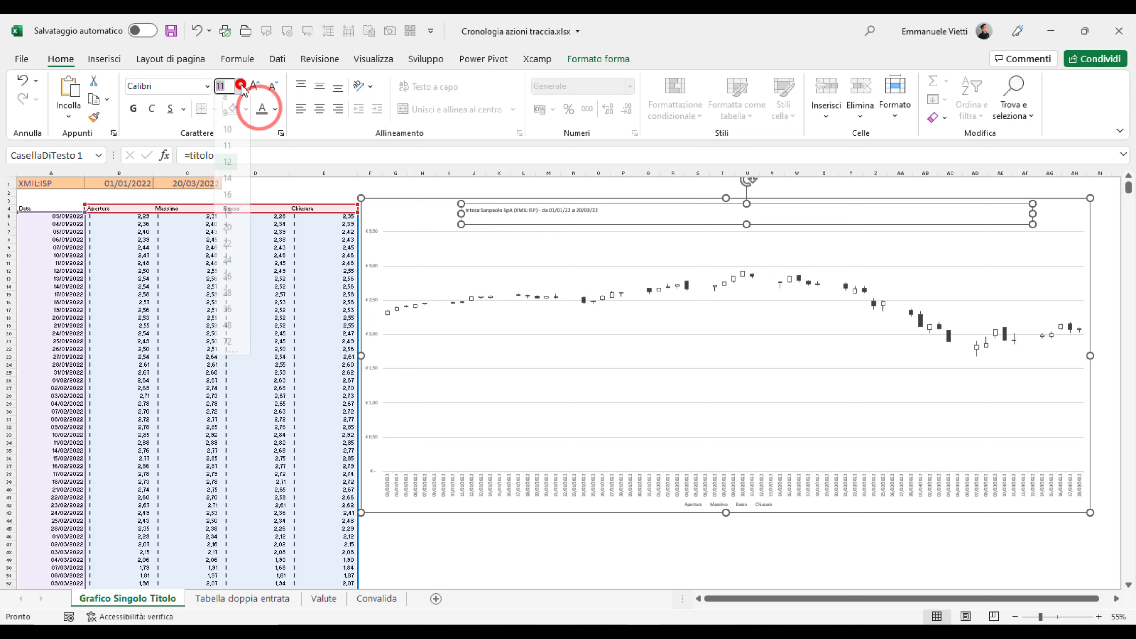
pyautogui.click(227, 252)
pyautogui.click(262, 109)
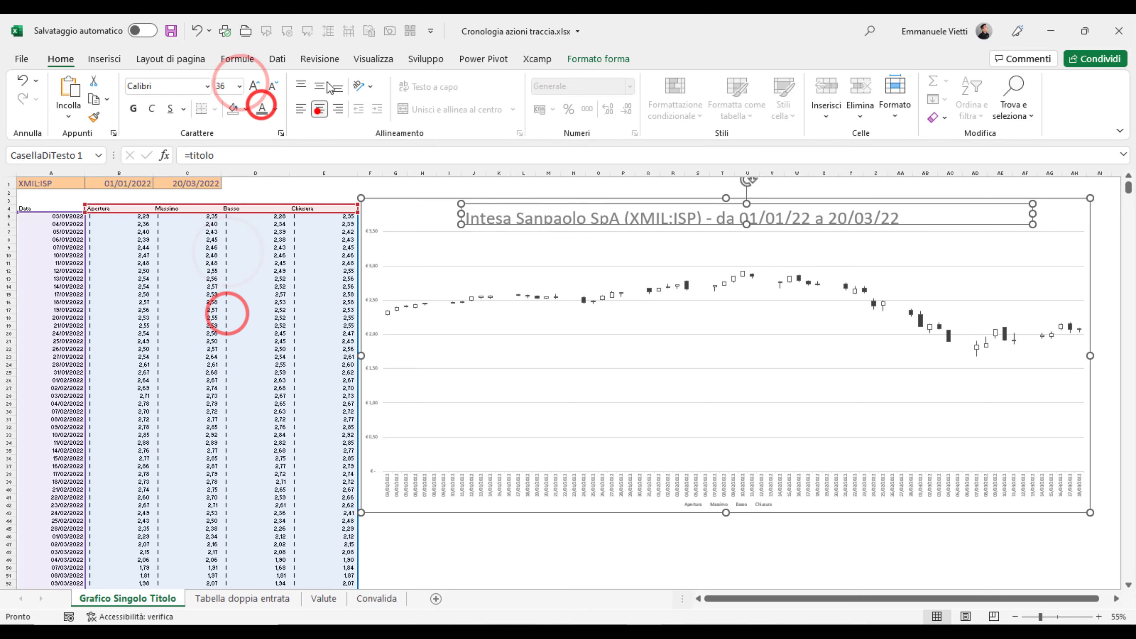
pyautogui.click(319, 86)
pyautogui.click(319, 109)
pyautogui.click(422, 182)
# Step: Change the start date in B1 to 01/01/2000
pyautogui.click(103, 185)
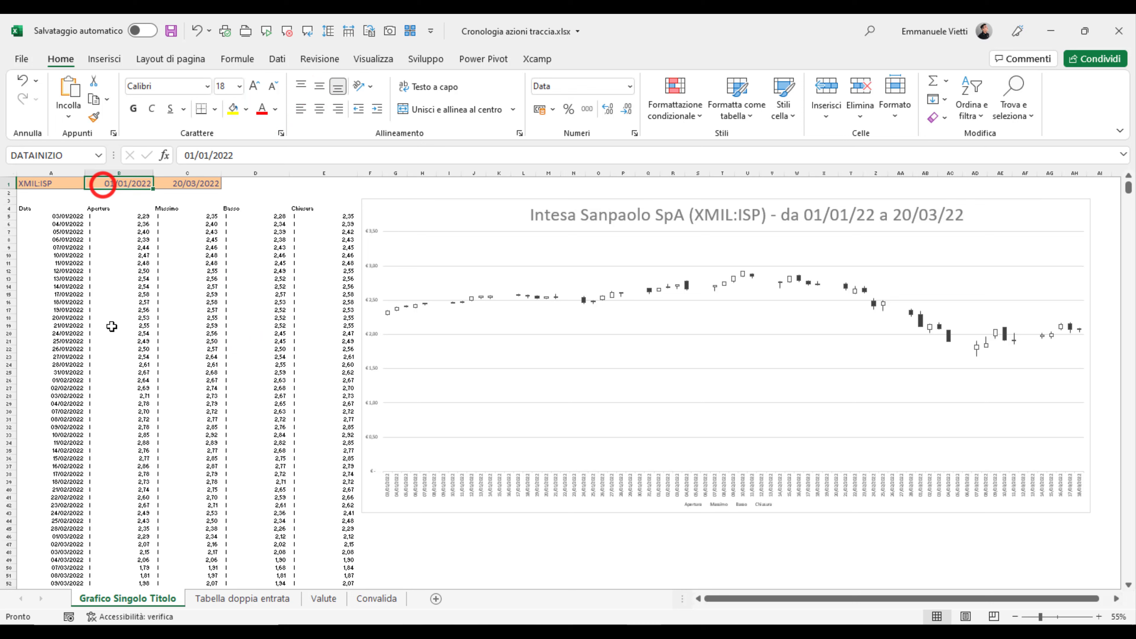
pyautogui.write('01/2')
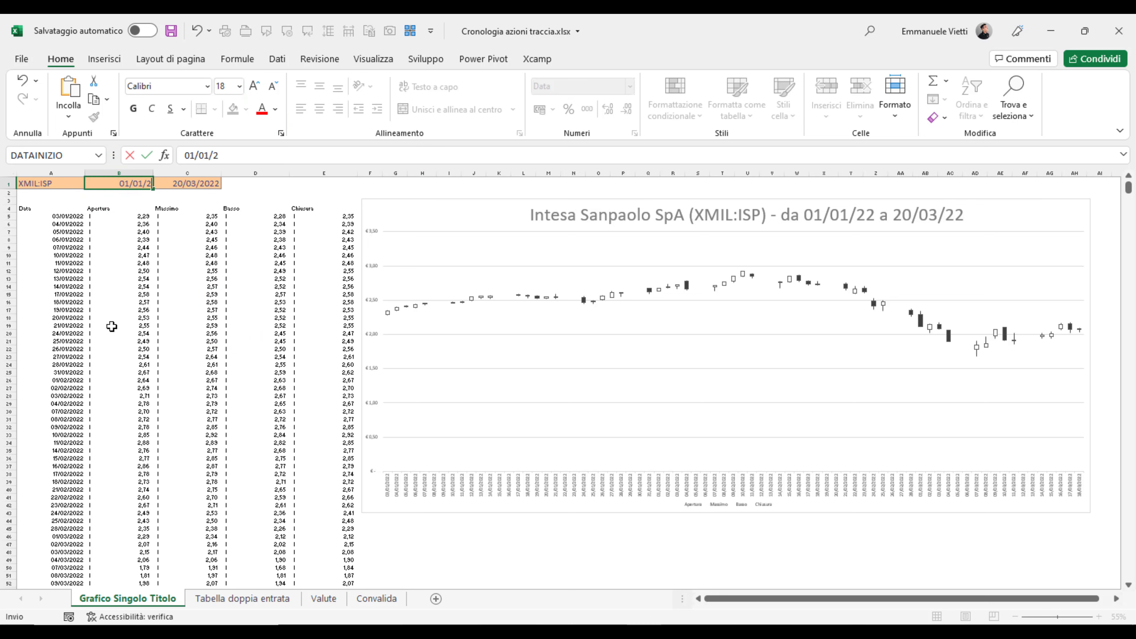
pyautogui.write('000')
pyautogui.press('Return')
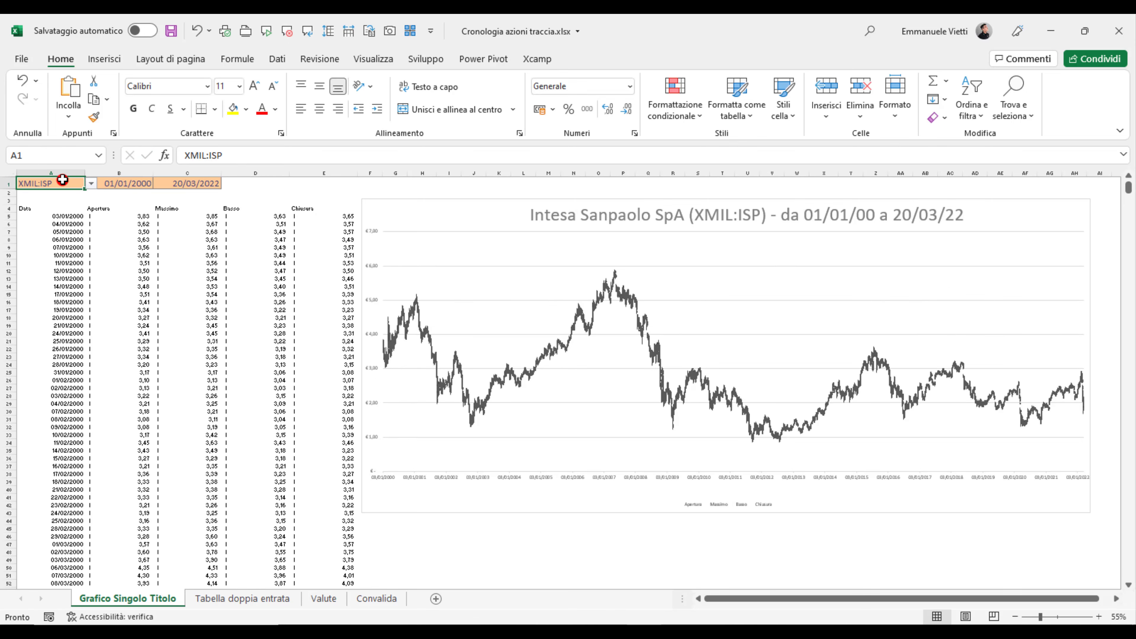
# Step: Pick XMIL:EXO from the A1 ticker list and copy cell C2
pyautogui.click(63, 183)
pyautogui.click(90, 183)
pyautogui.click(35, 207)
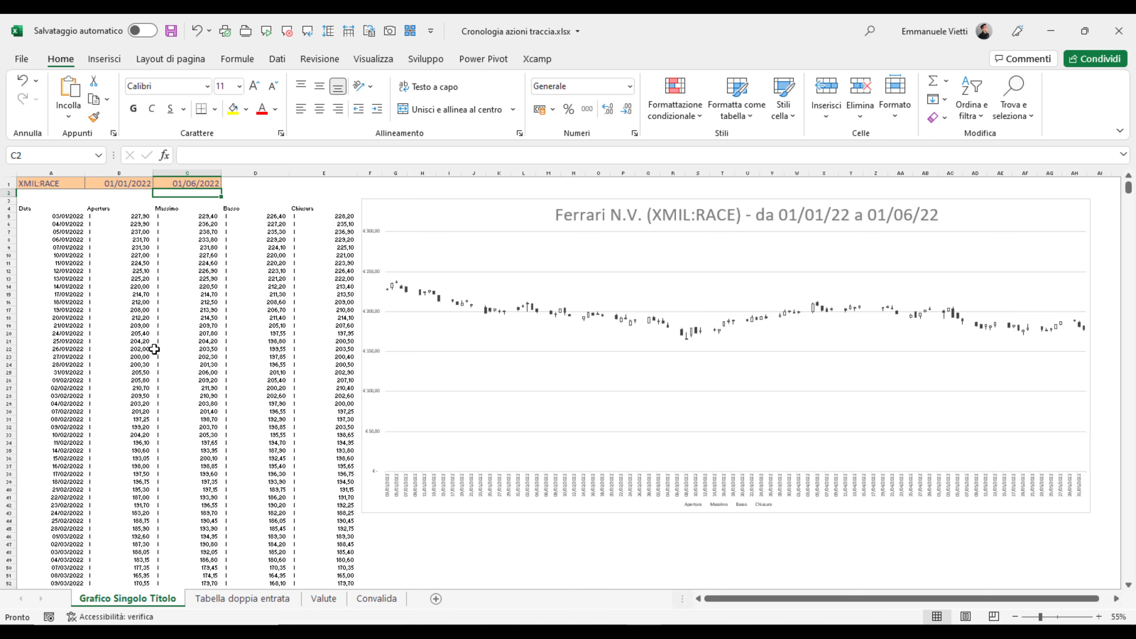
pyautogui.hotkey('ctrl', 'c')
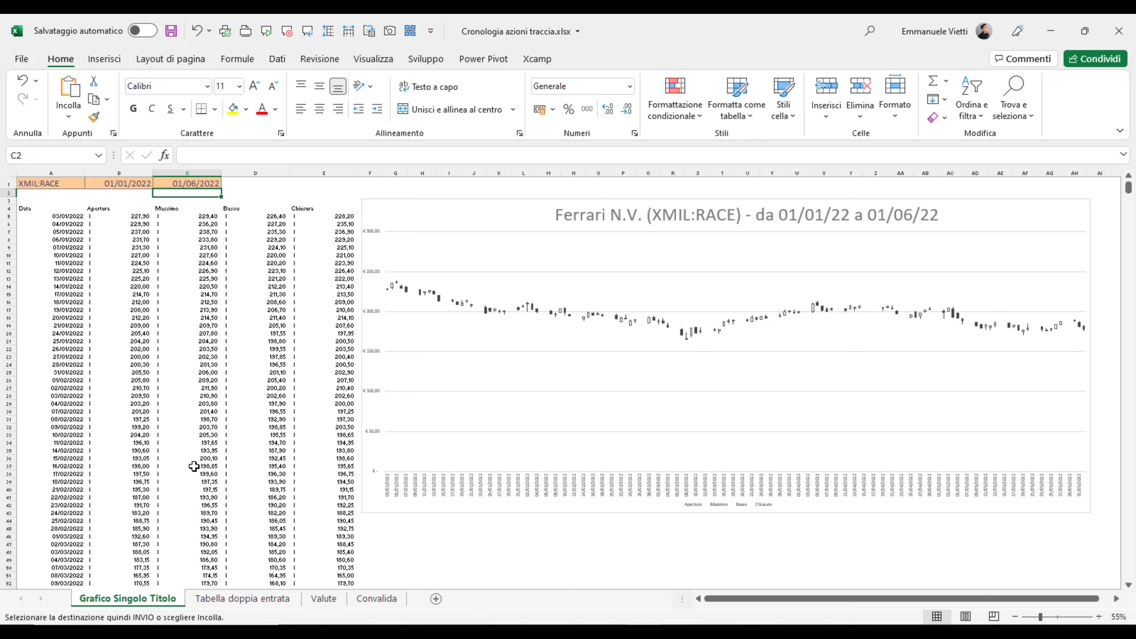
pyautogui.click(222, 599)
# Step: Paste the copied cell over the ticker list B3:B22
pyautogui.click(100, 219)
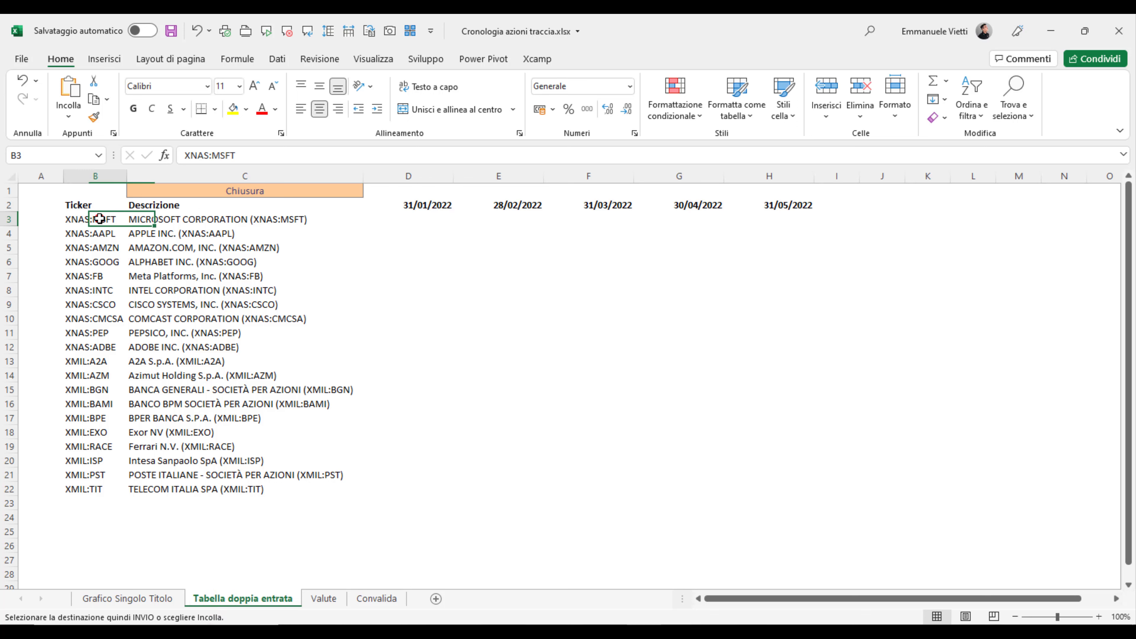
pyautogui.moveTo(99, 219); pyautogui.dragTo(105, 486)
pyautogui.hotkey('ctrl', 'v')
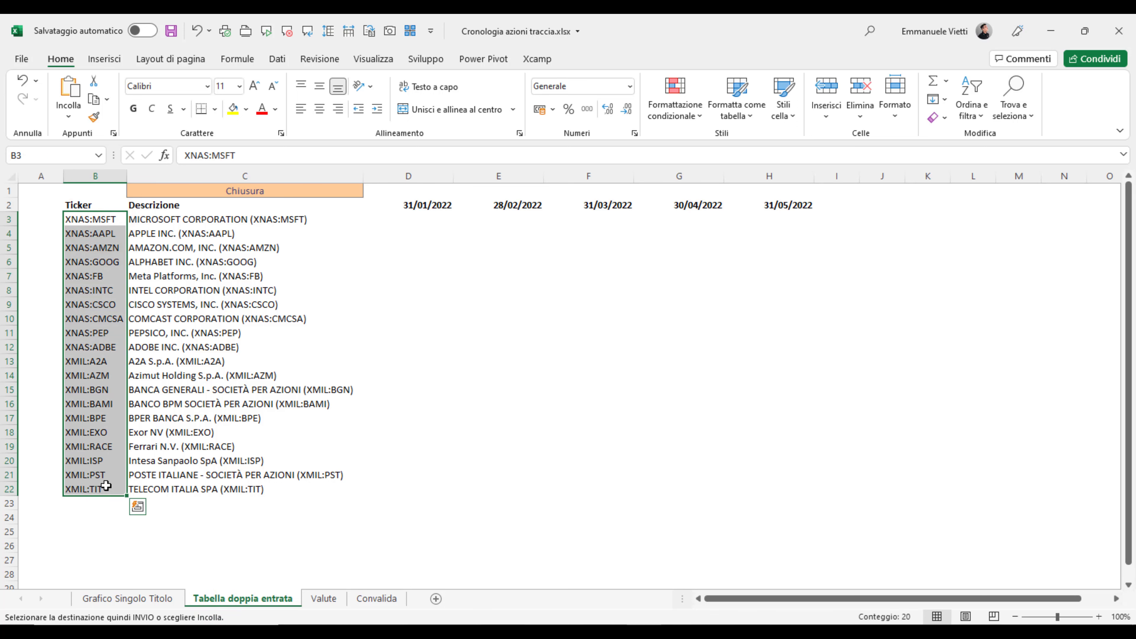
# Step: Enter =CRONOLOGIA.AZIONI(B3:B22;D2:H2;;;0;1) in D3 to spill the closing prices
pyautogui.moveTo(428, 208); pyautogui.dragTo(769, 204)
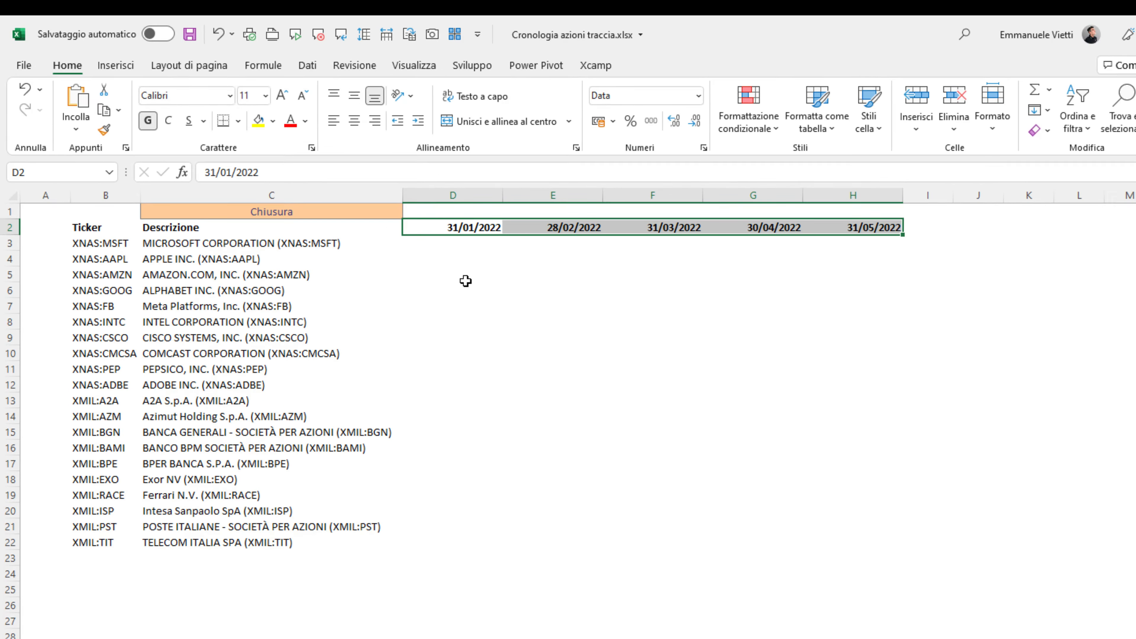
pyautogui.press('Down')
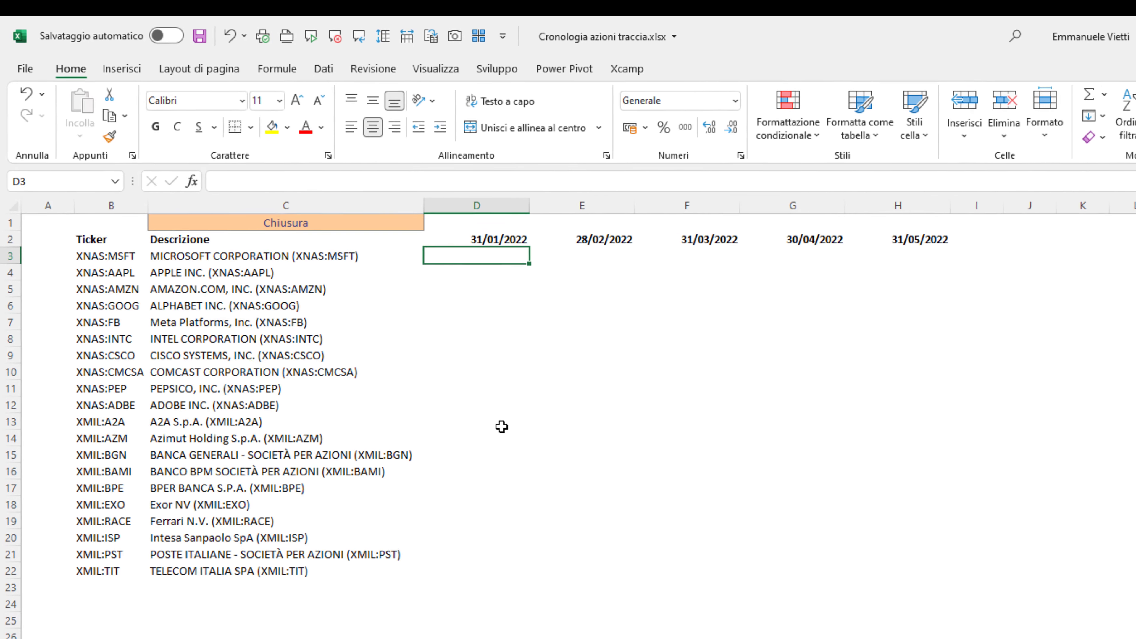
pyautogui.write('=cro')
pyautogui.press('Tab')
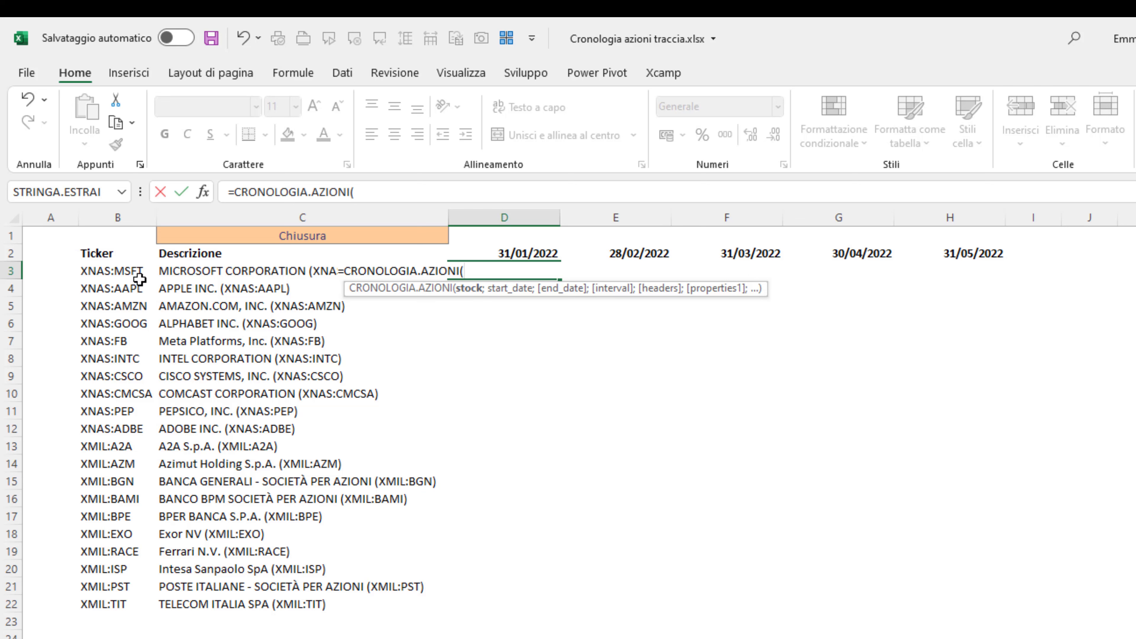
pyautogui.moveTo(135, 271); pyautogui.dragTo(122, 604)
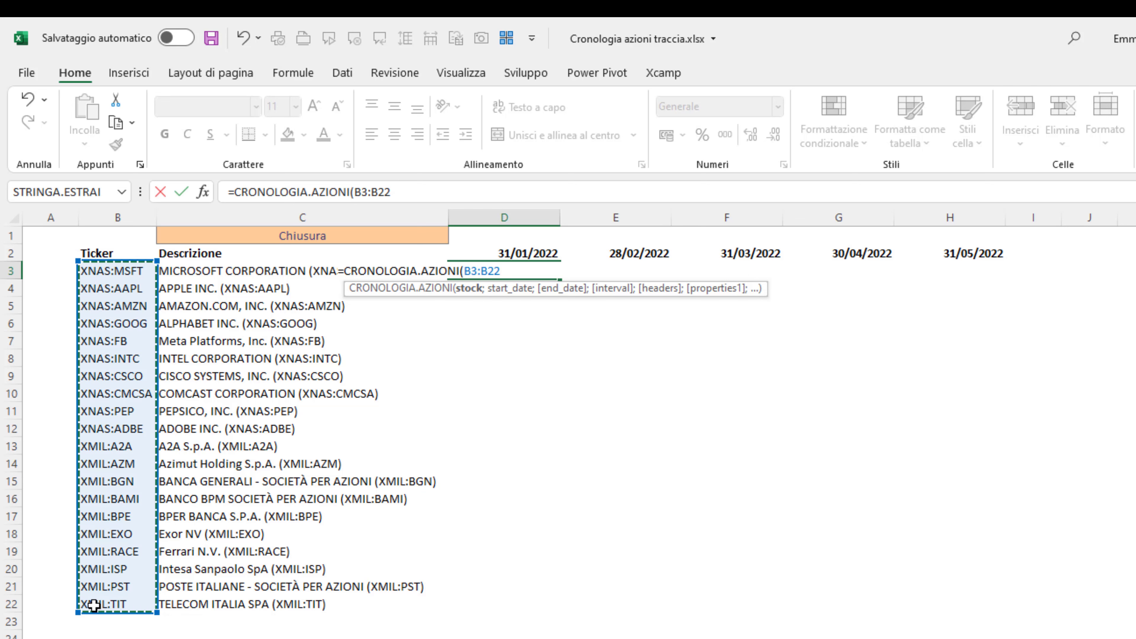
pyautogui.write(';')
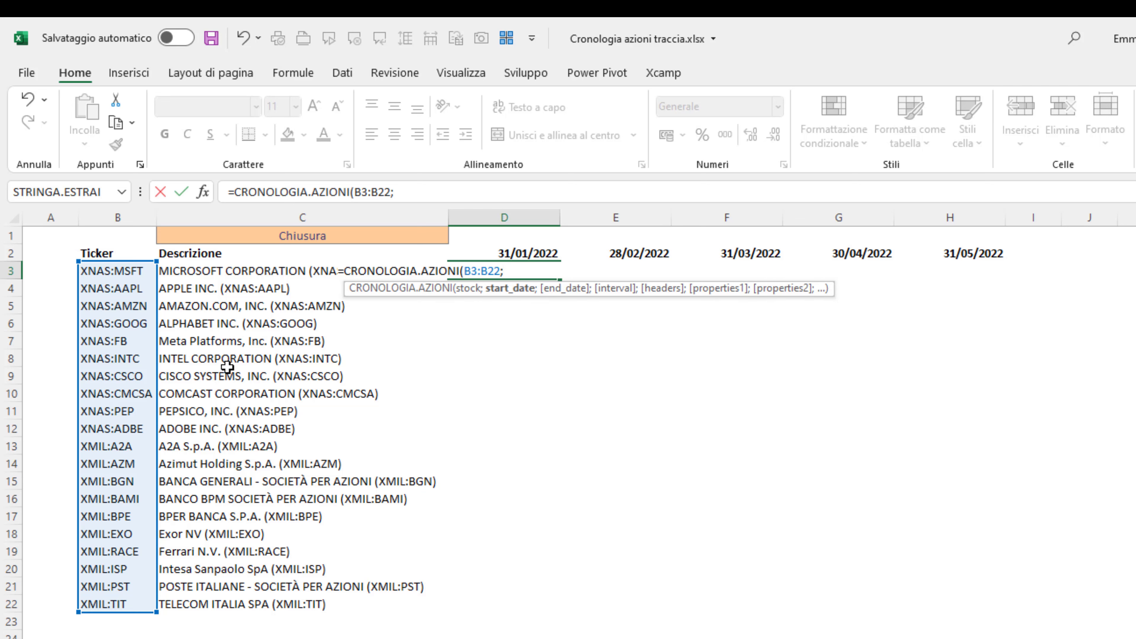
pyautogui.moveTo(506, 253); pyautogui.dragTo(970, 258)
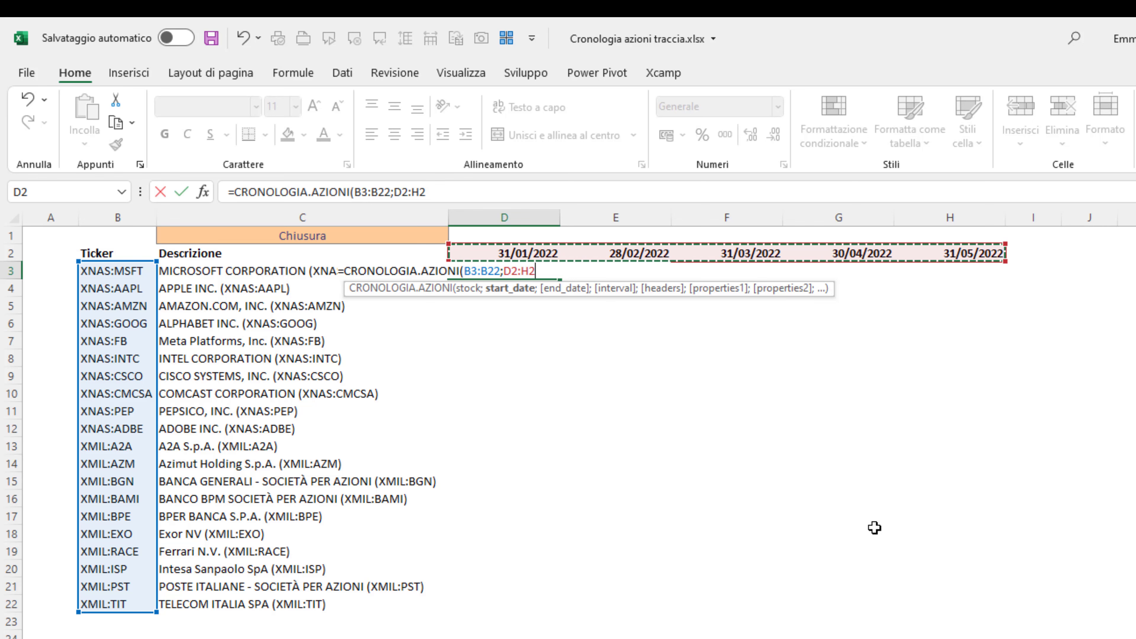
pyautogui.write(';')
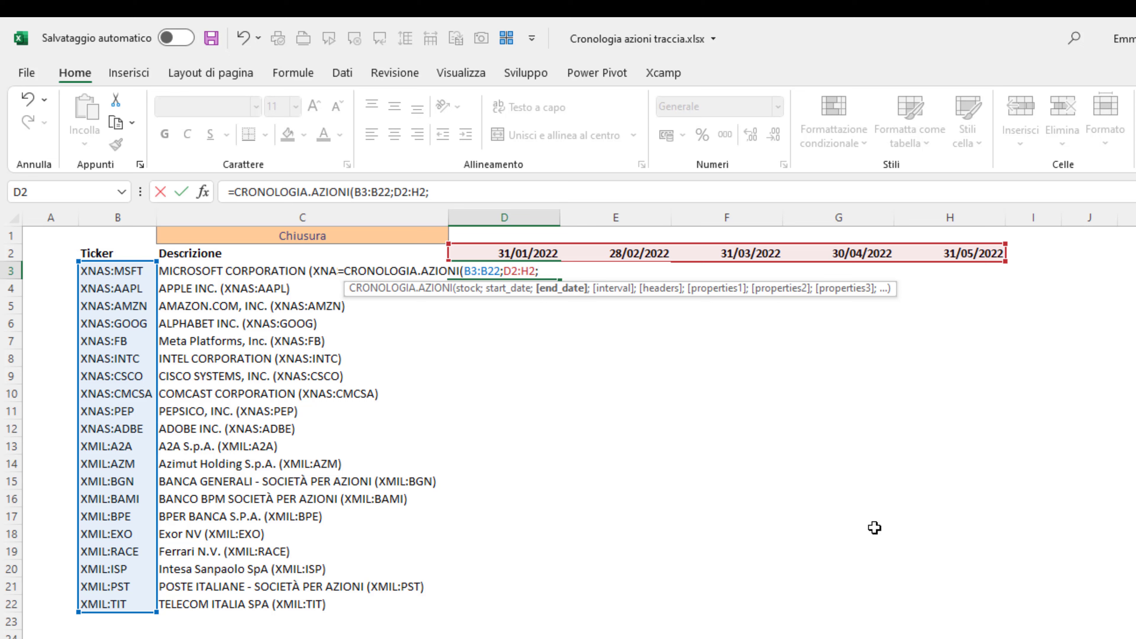
pyautogui.write(';')
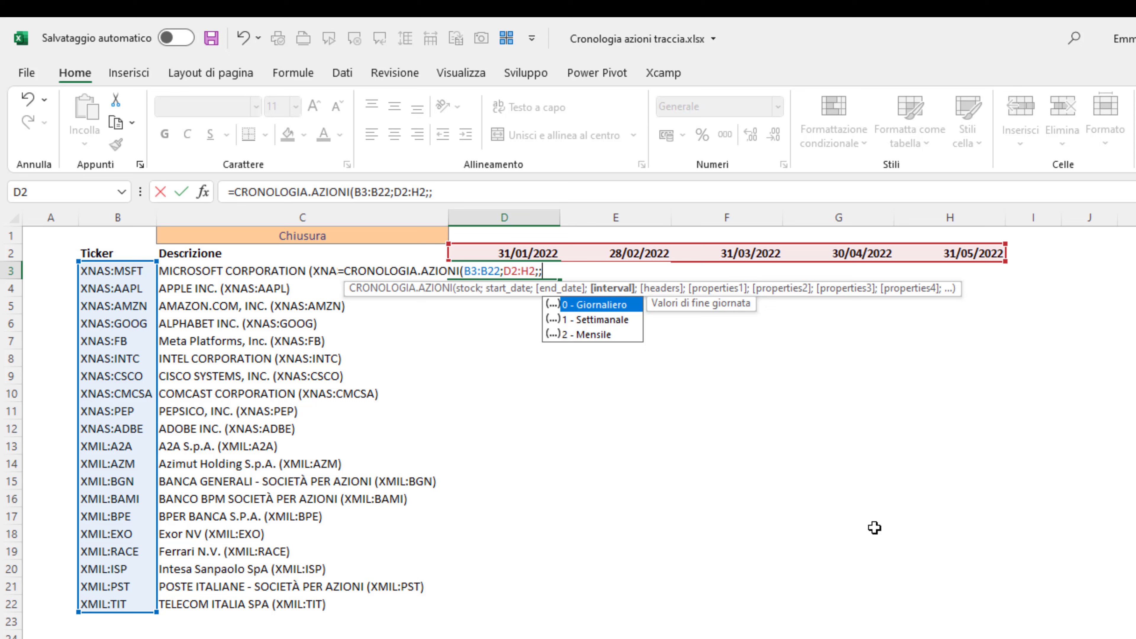
pyautogui.write(';')
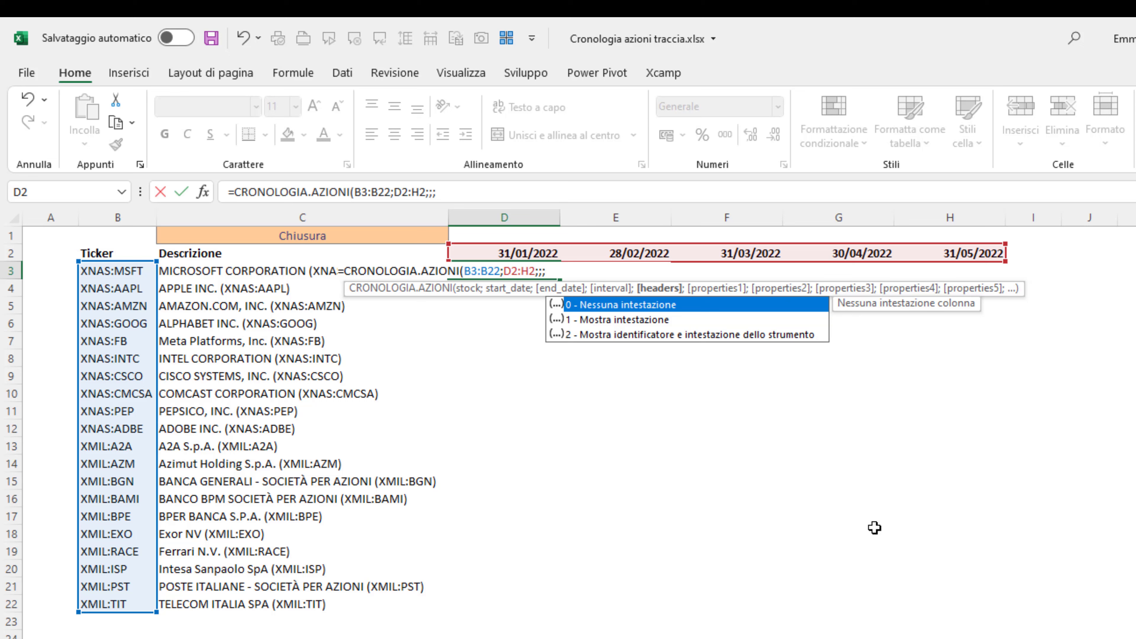
pyautogui.write('0')
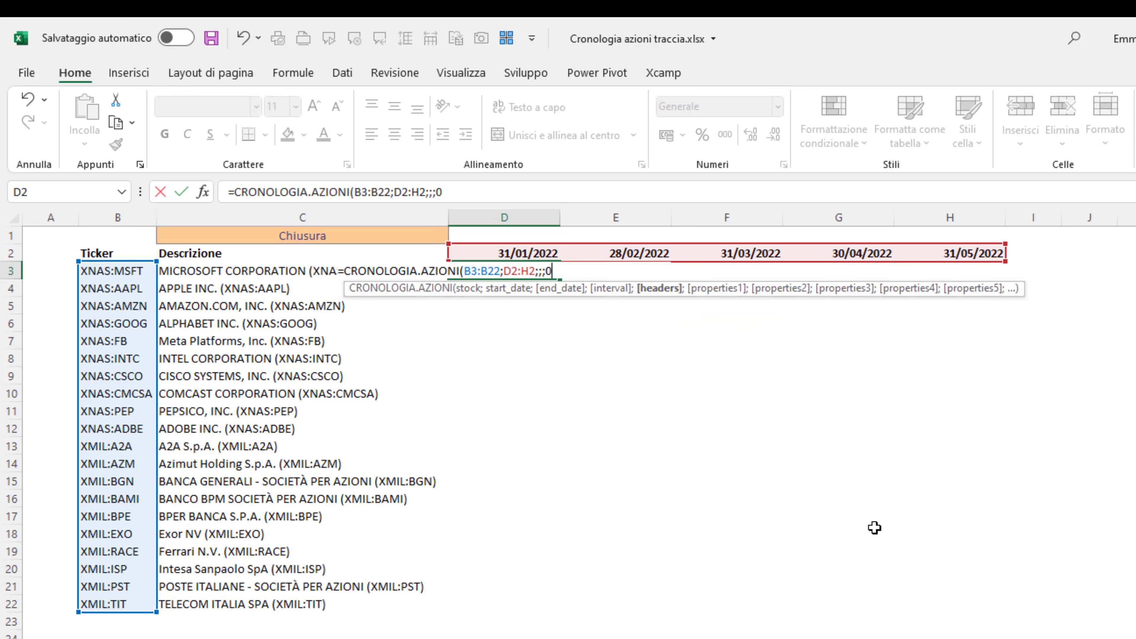
pyautogui.write(';')
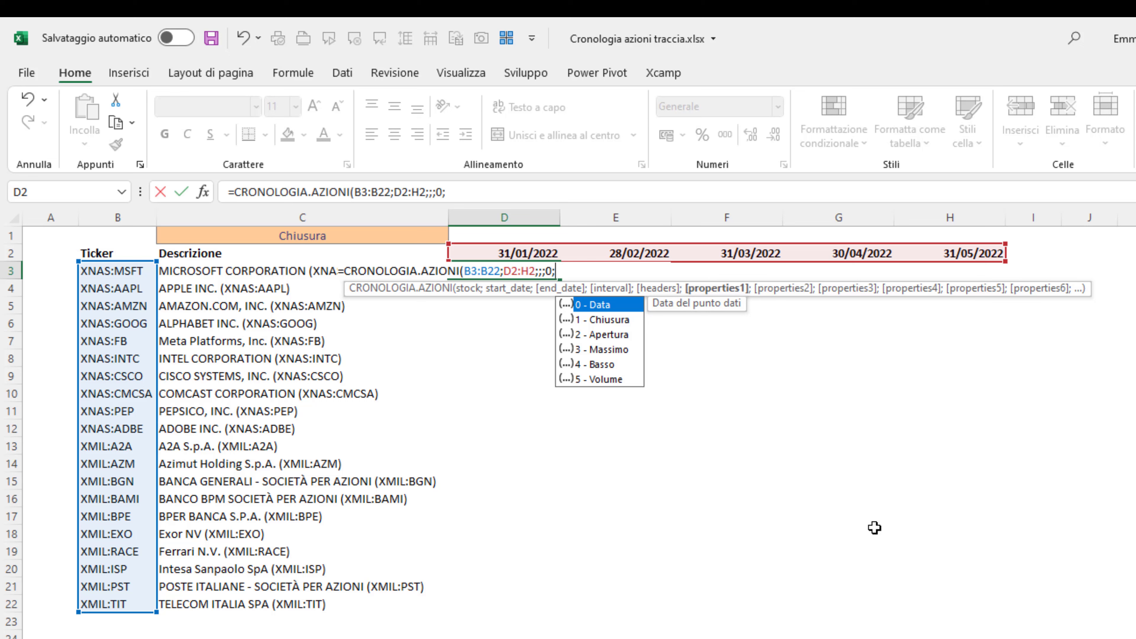
pyautogui.write('1')
pyautogui.write(')')
pyautogui.press('Return')
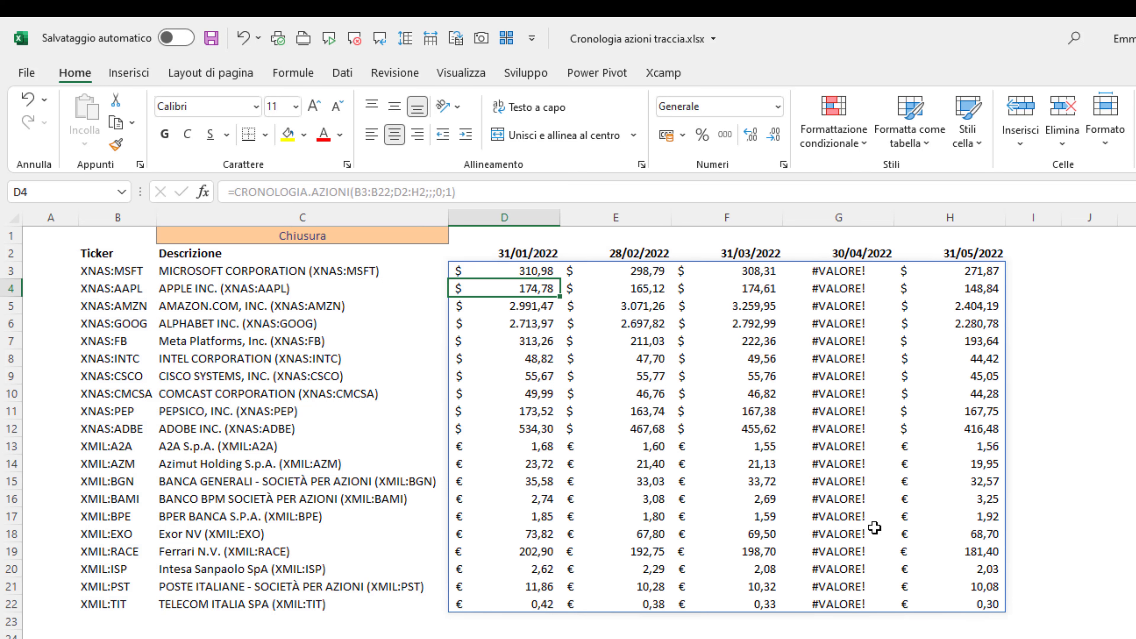
pyautogui.click(494, 273)
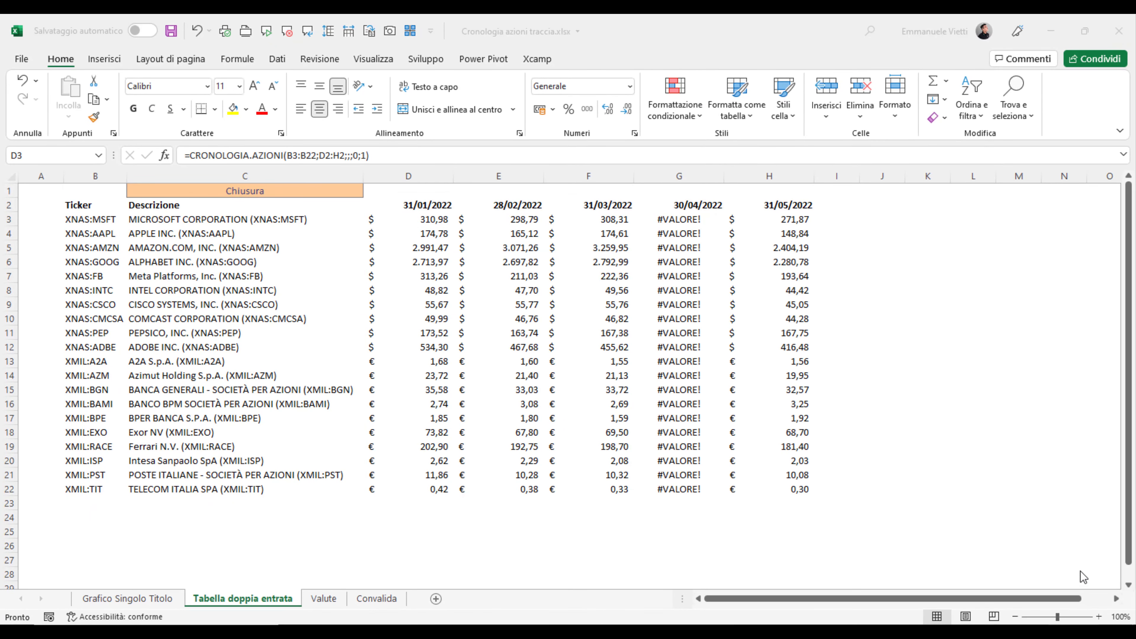
pyautogui.click(1082, 364)
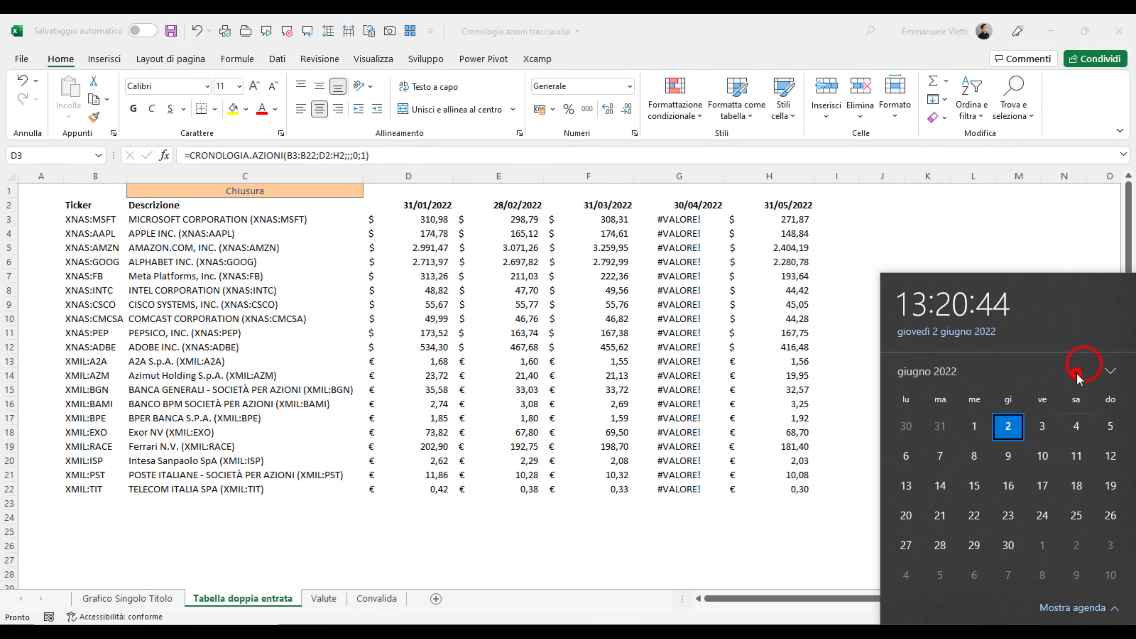
pyautogui.click(1076, 372)
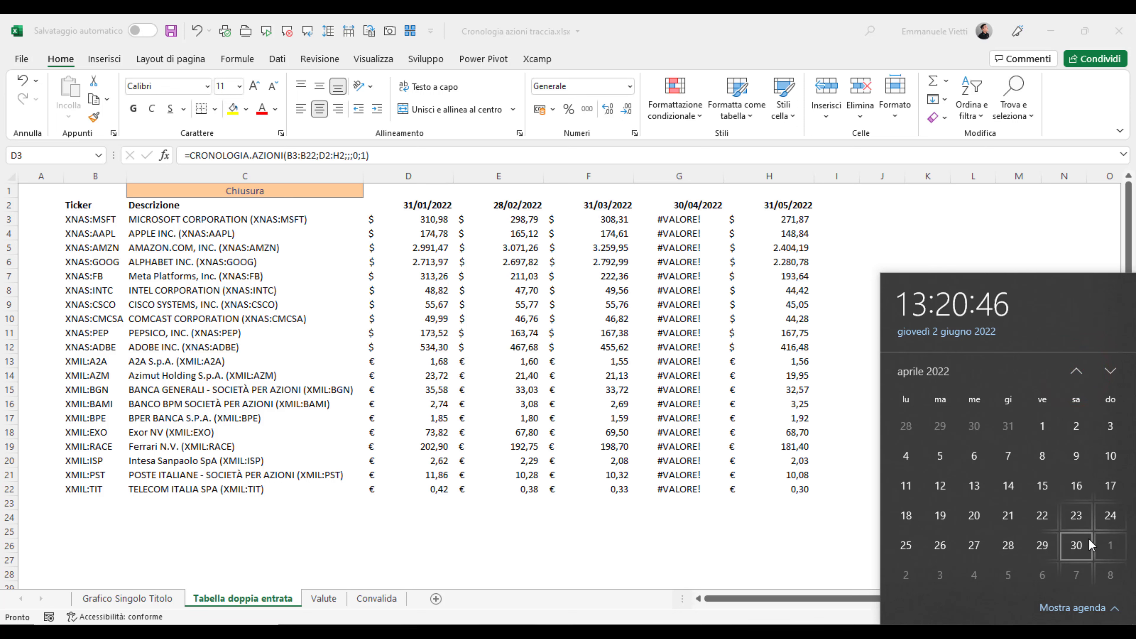
pyautogui.click(968, 259)
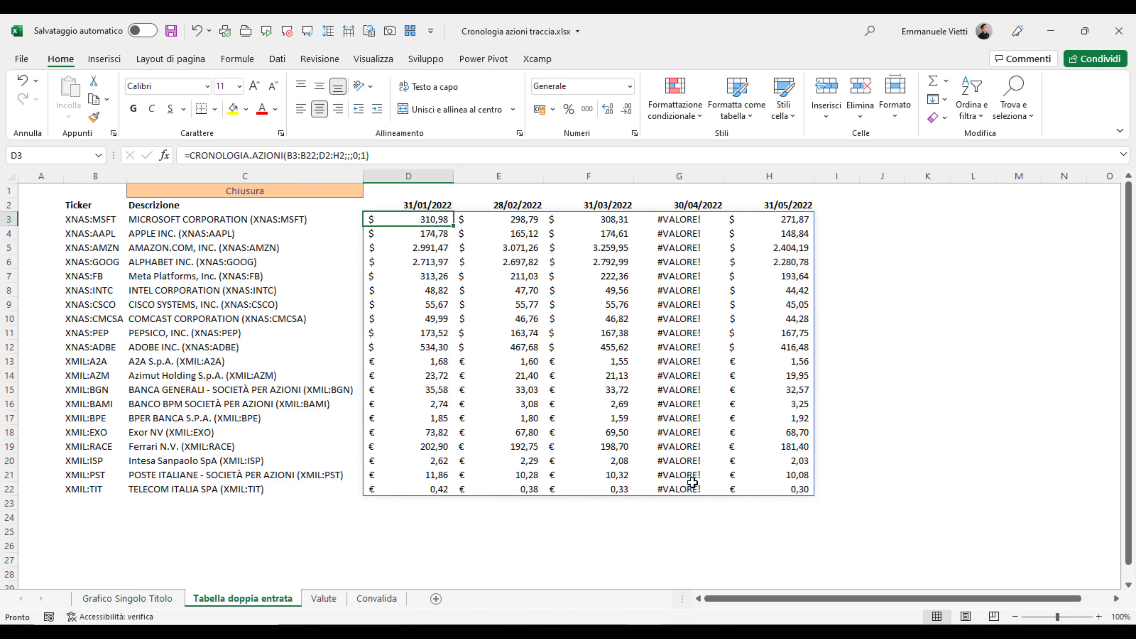
# Step: Wrap D3's CRONOLOGIA.AZIONI formula in SE.ERRORE with "Non disponibile" as the fallback
pyautogui.doubleClick(411, 221)
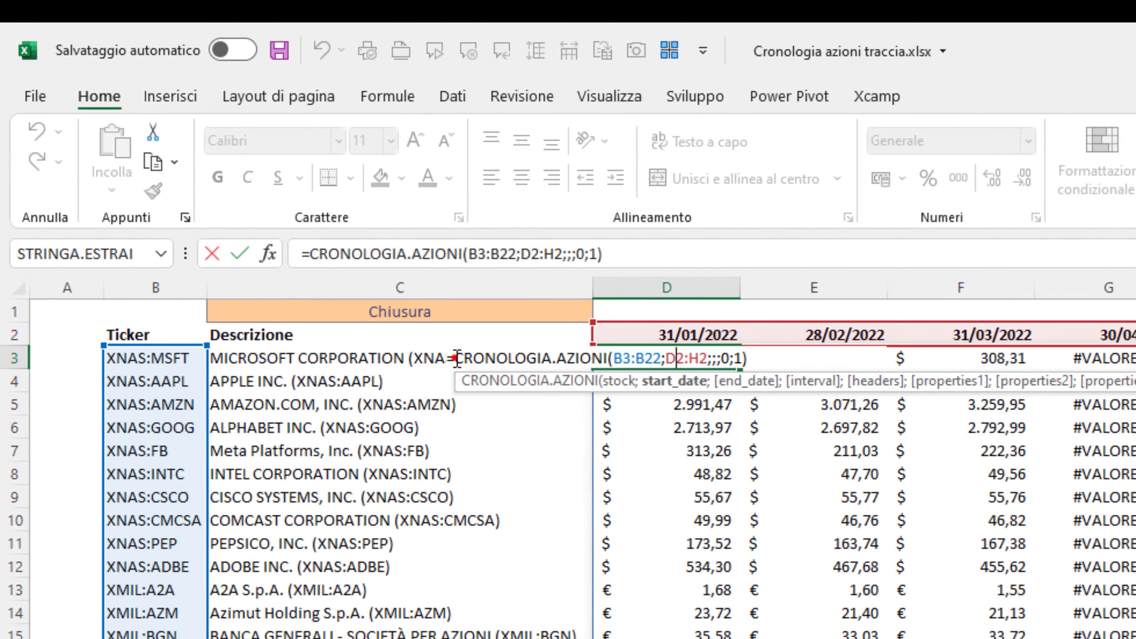
pyautogui.click(291, 230)
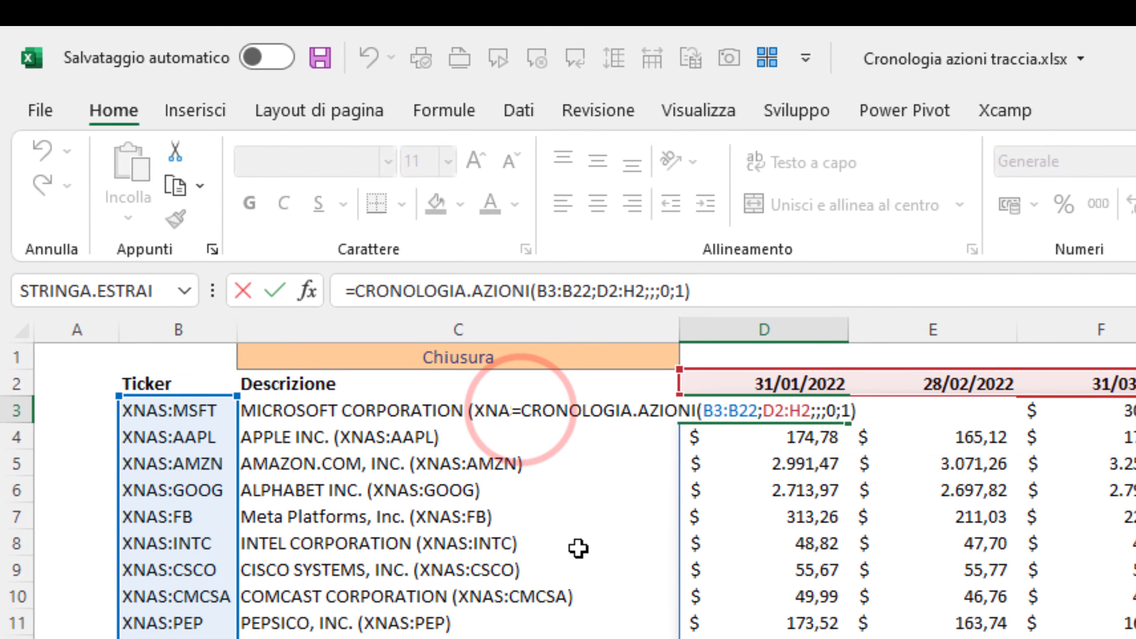
pyautogui.write('se.errore')
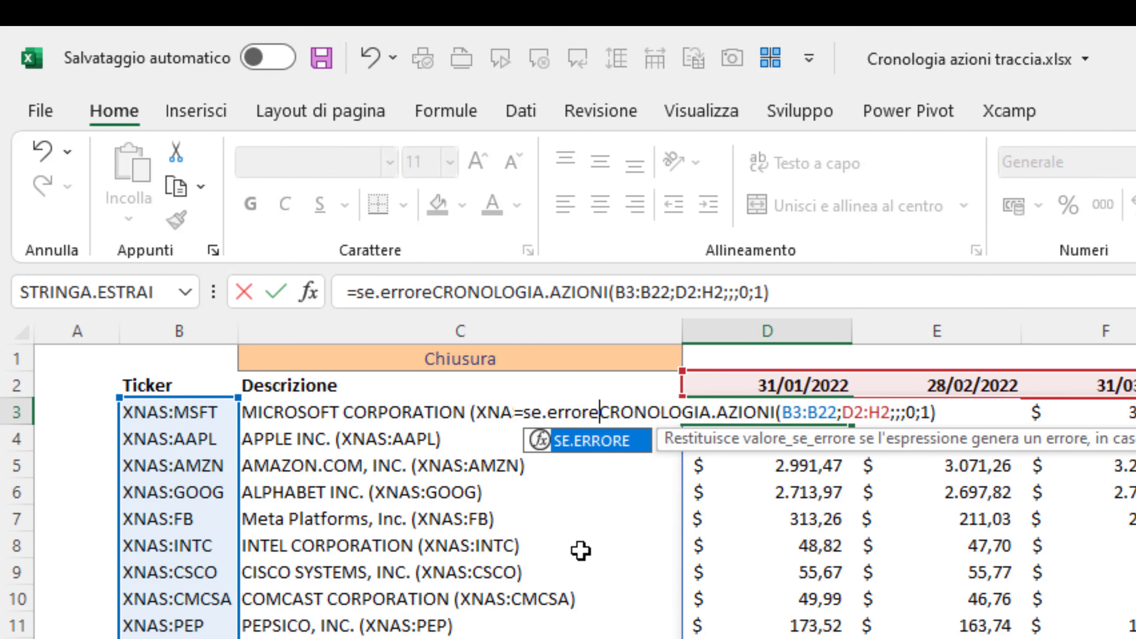
pyautogui.write('(')
pyautogui.click(952, 411)
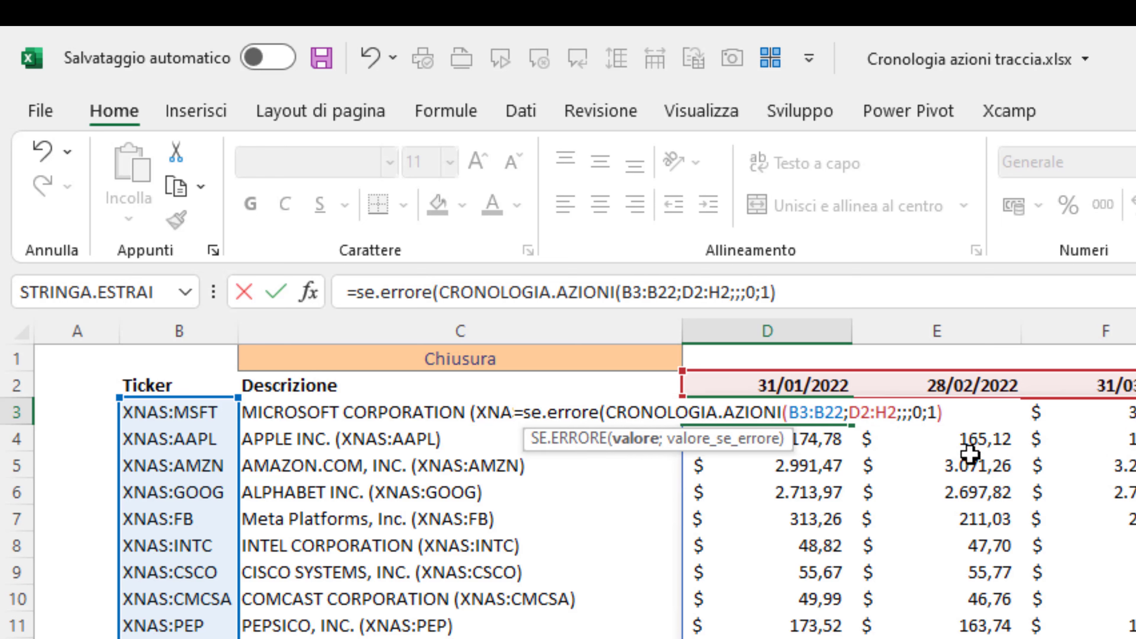
pyautogui.write(';"')
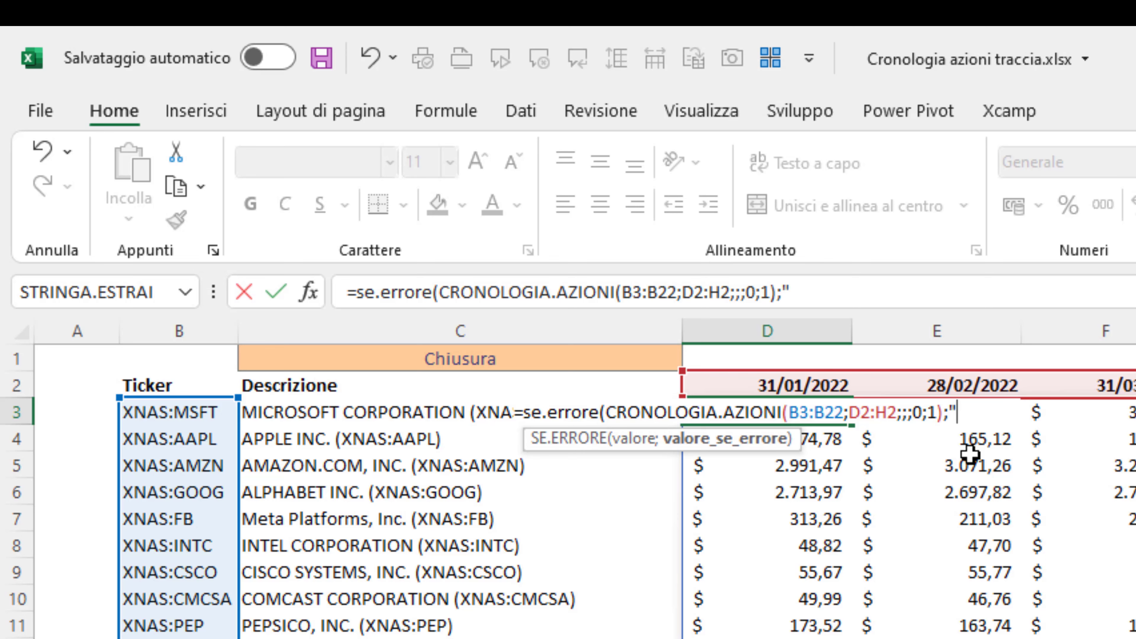
pyautogui.write('Non')
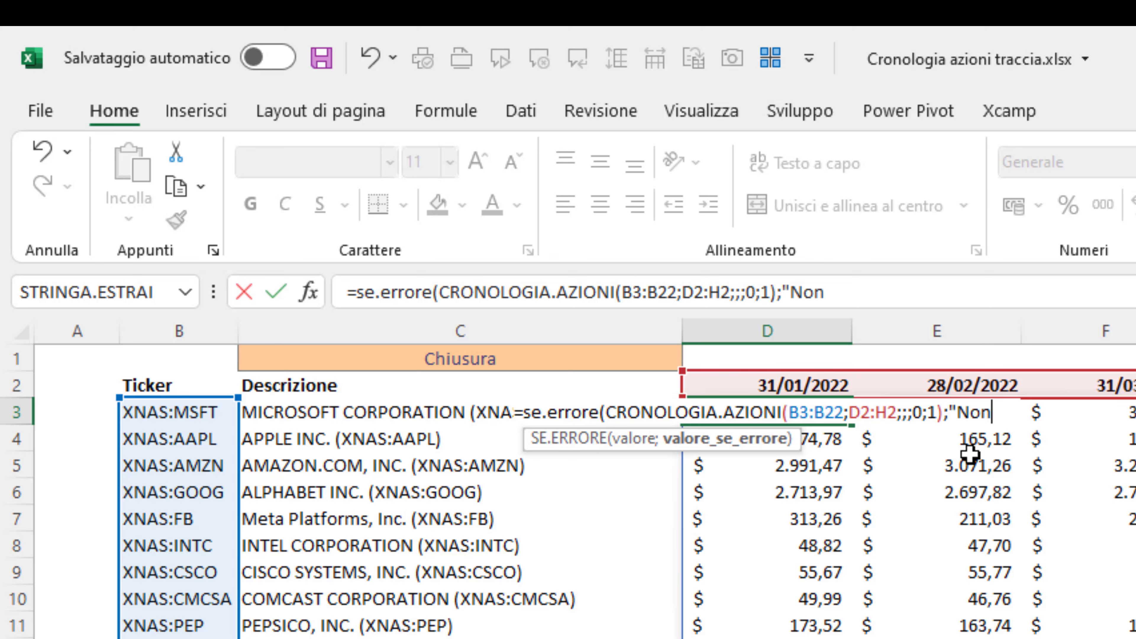
pyautogui.write(' disponibile")')
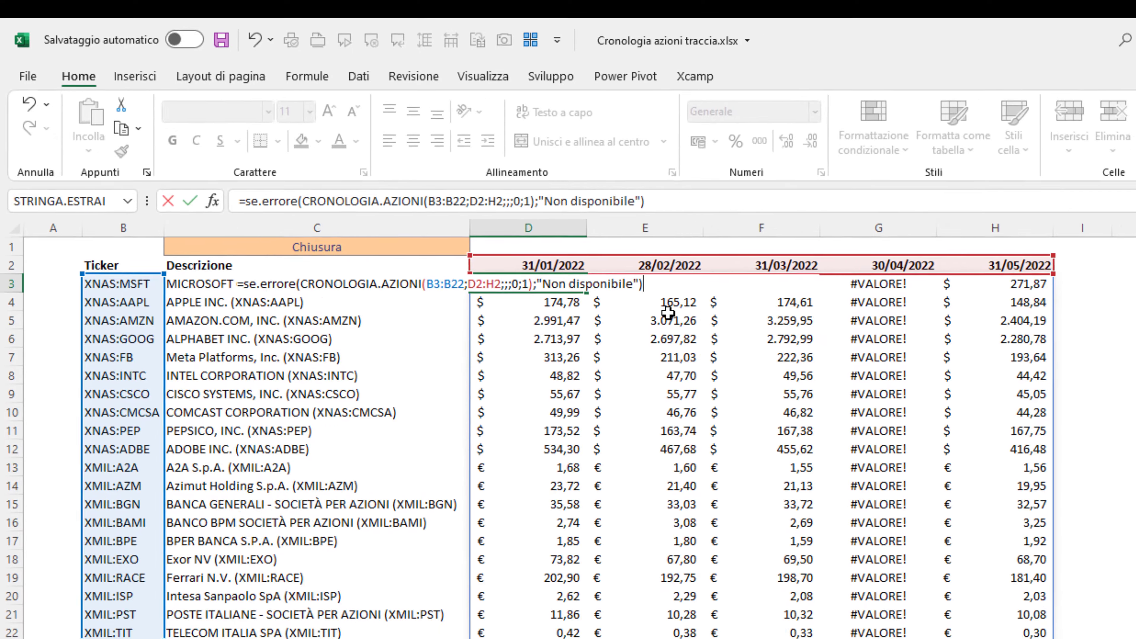
# Step: Commit D3's SE.ERRORE formula and check cells D8, D14 and C1 for 'Non disponibile'
pyautogui.press('Return')
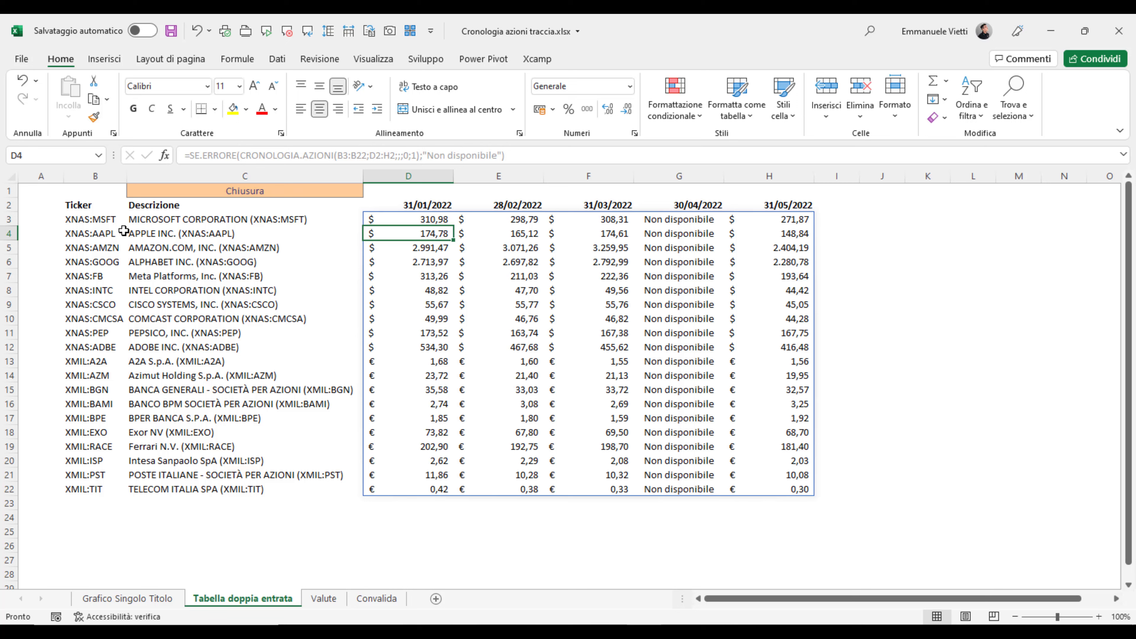
pyautogui.moveTo(106, 218)
pyautogui.mouseDown()
pyautogui.moveTo(199, 366)
pyautogui.moveTo(202, 347)
pyautogui.mouseUp()
pyautogui.click(385, 291)
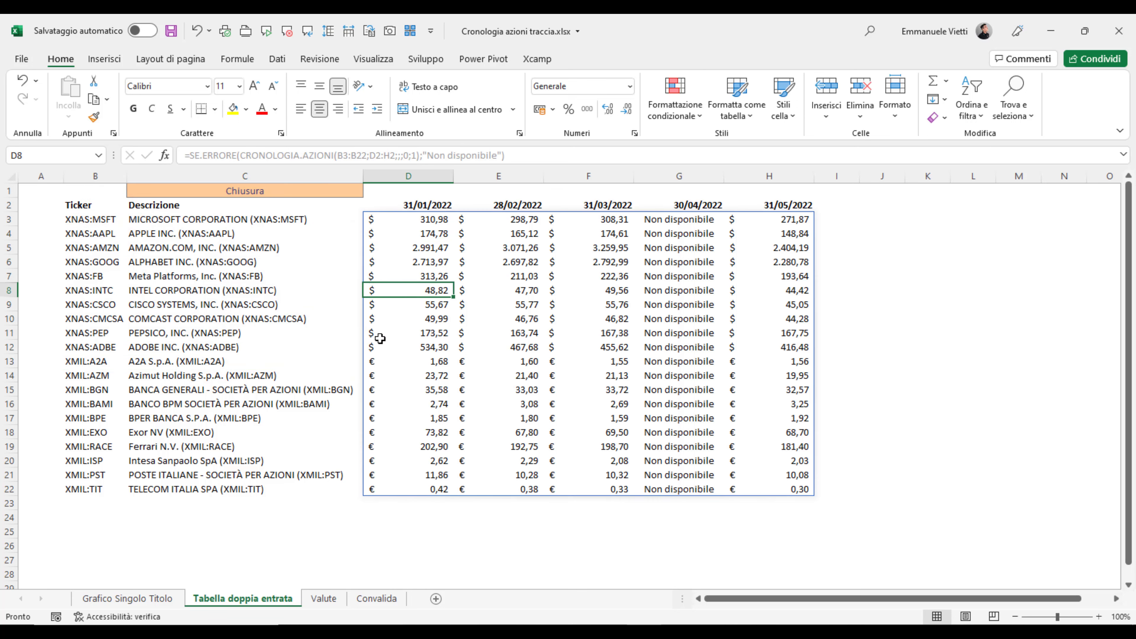
pyautogui.click(384, 372)
pyautogui.click(387, 370)
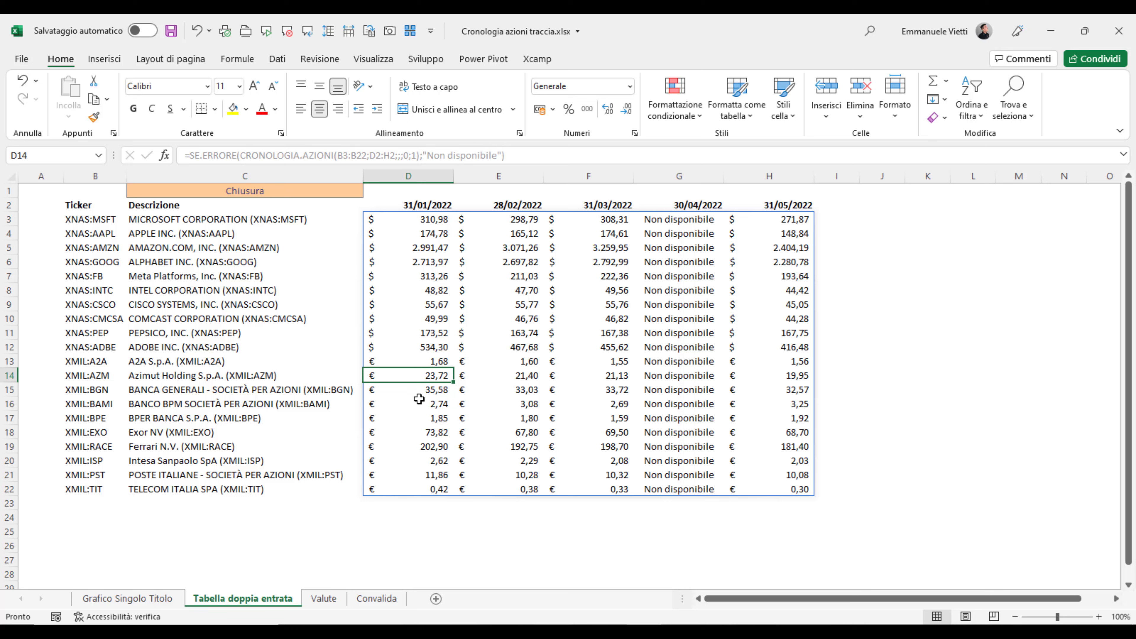
pyautogui.click(327, 191)
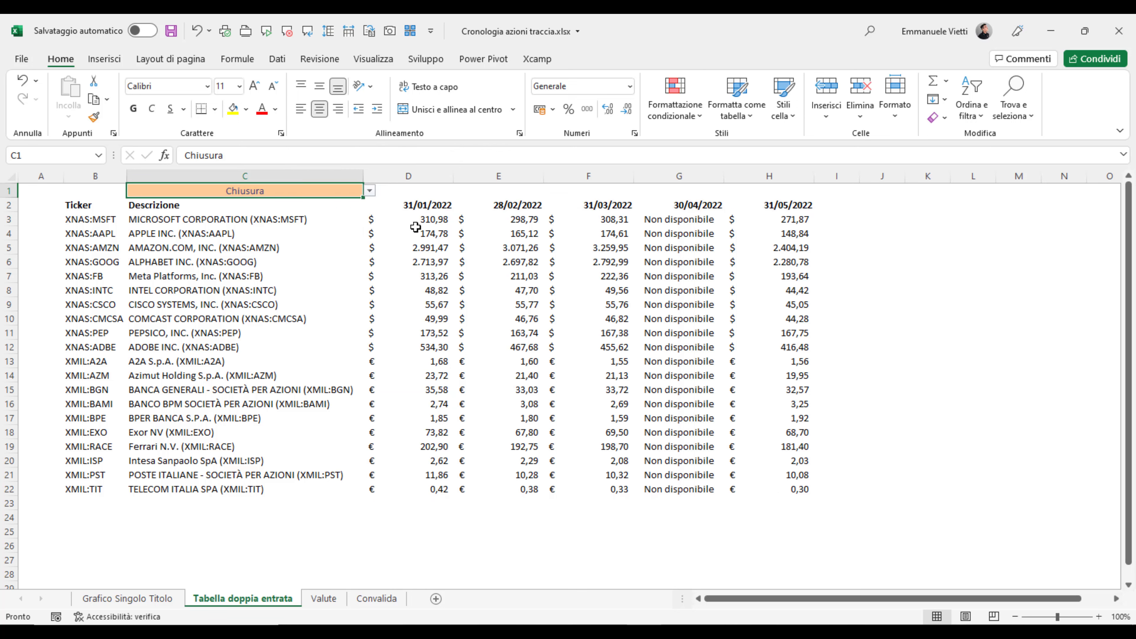
# Step: Review C1's measure choices, keeping Chiusura, and inspect D3's formula without changing it
pyautogui.click(370, 192)
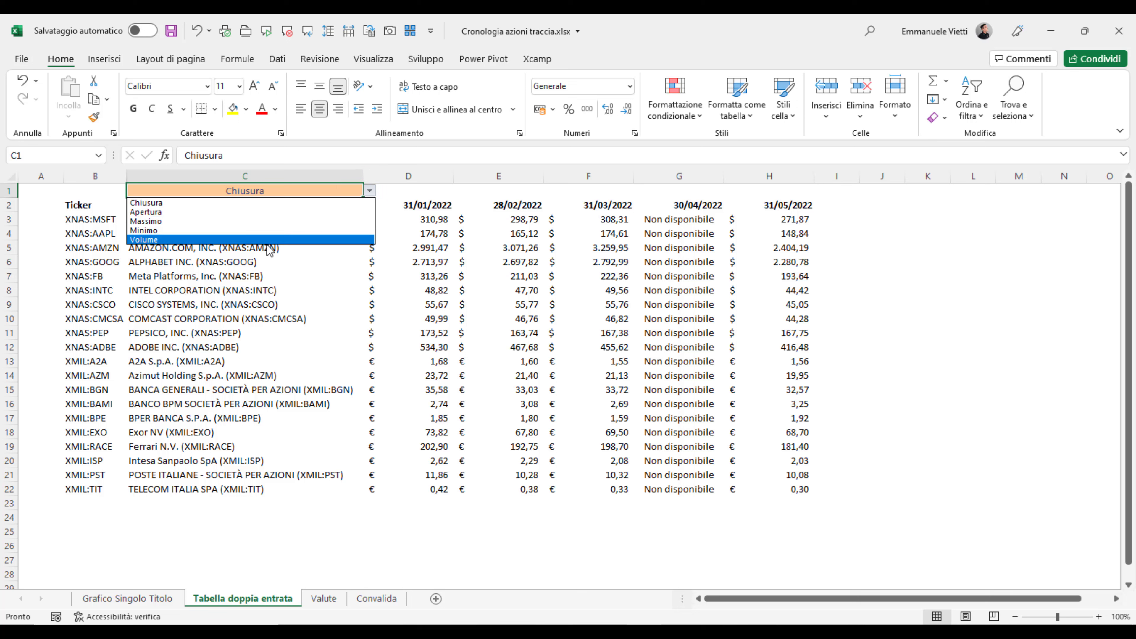
pyautogui.click(406, 219)
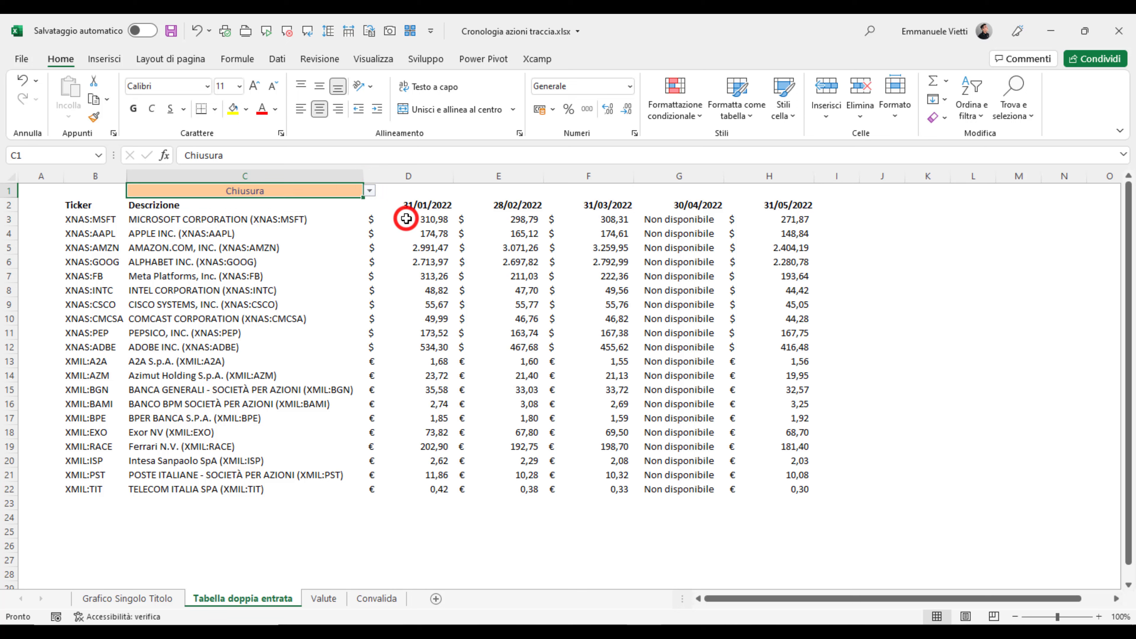
pyautogui.doubleClick(405, 219)
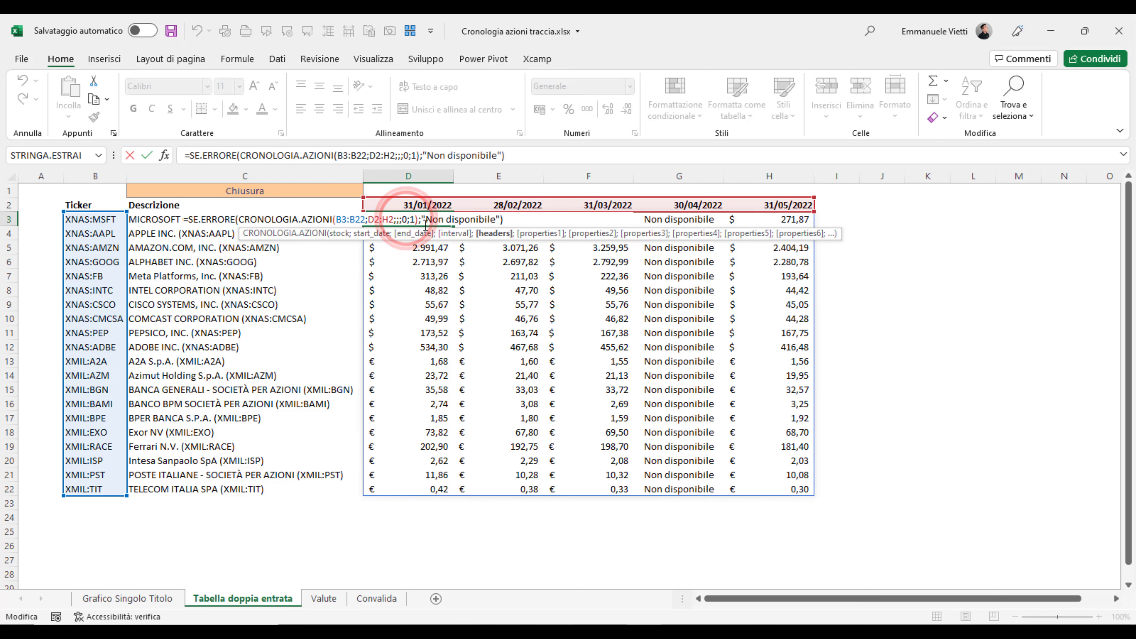
pyautogui.click(411, 219)
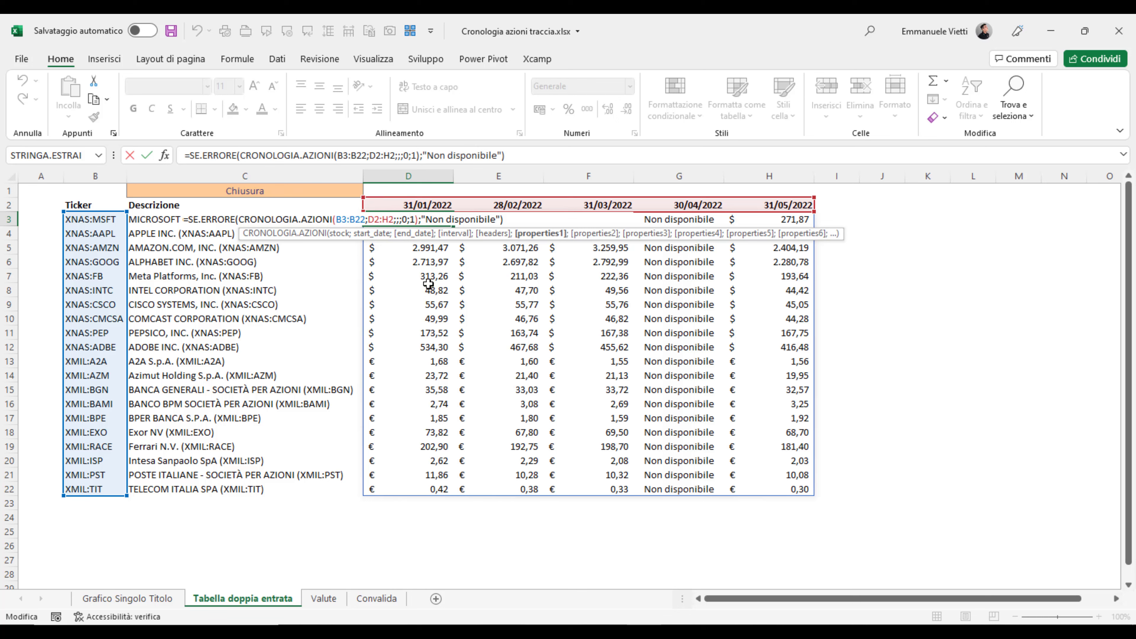
pyautogui.press('Escape')
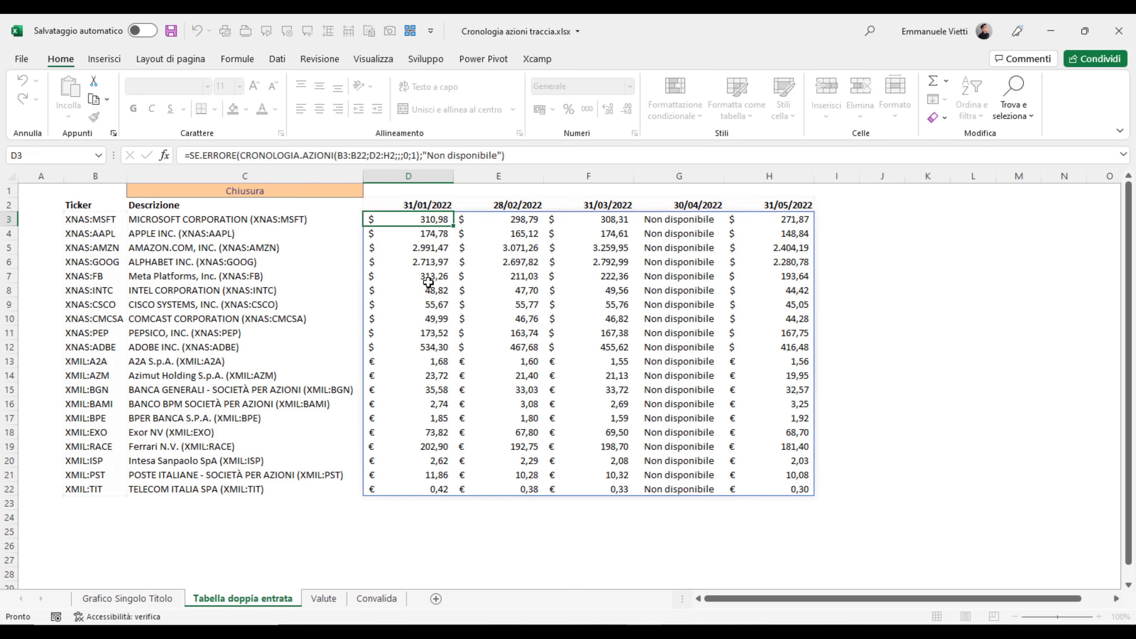
# Step: View Convalida's proprietà range G3:H7, which maps Chiusura–Volume to codes 1–5, then return
pyautogui.click(363, 599)
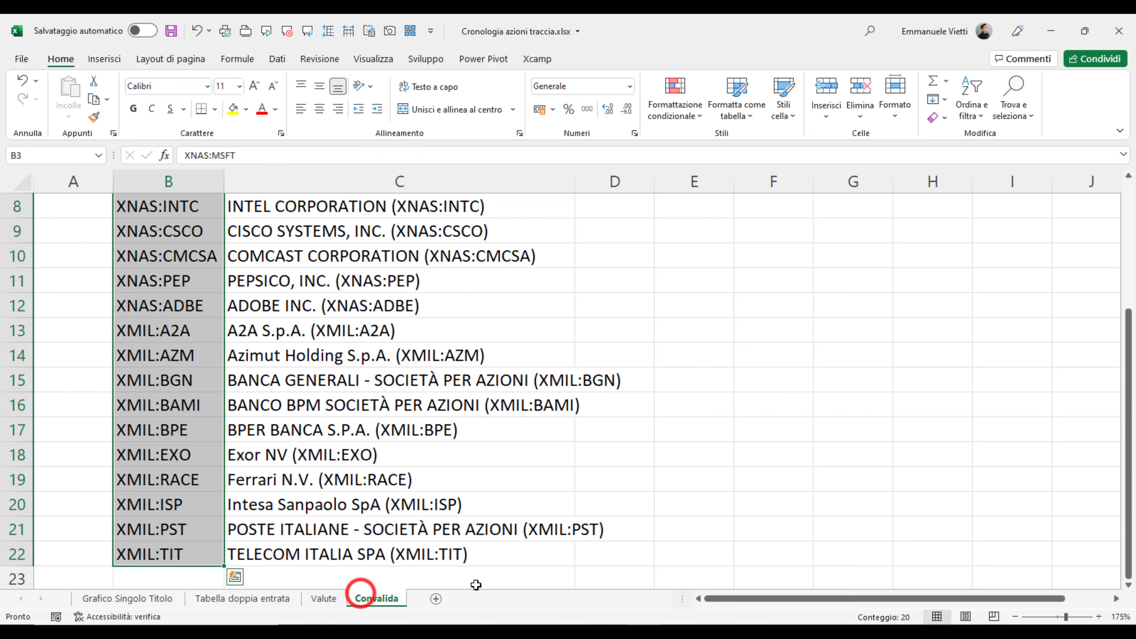
pyautogui.scroll(3, 816, 444)
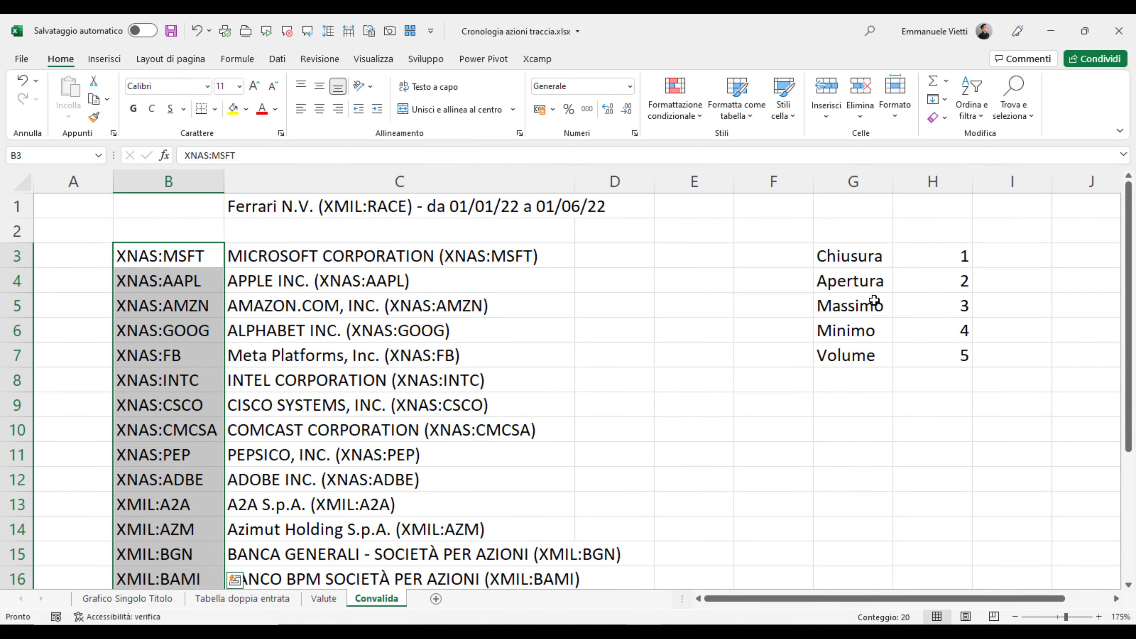
pyautogui.moveTo(845, 254); pyautogui.dragTo(939, 353)
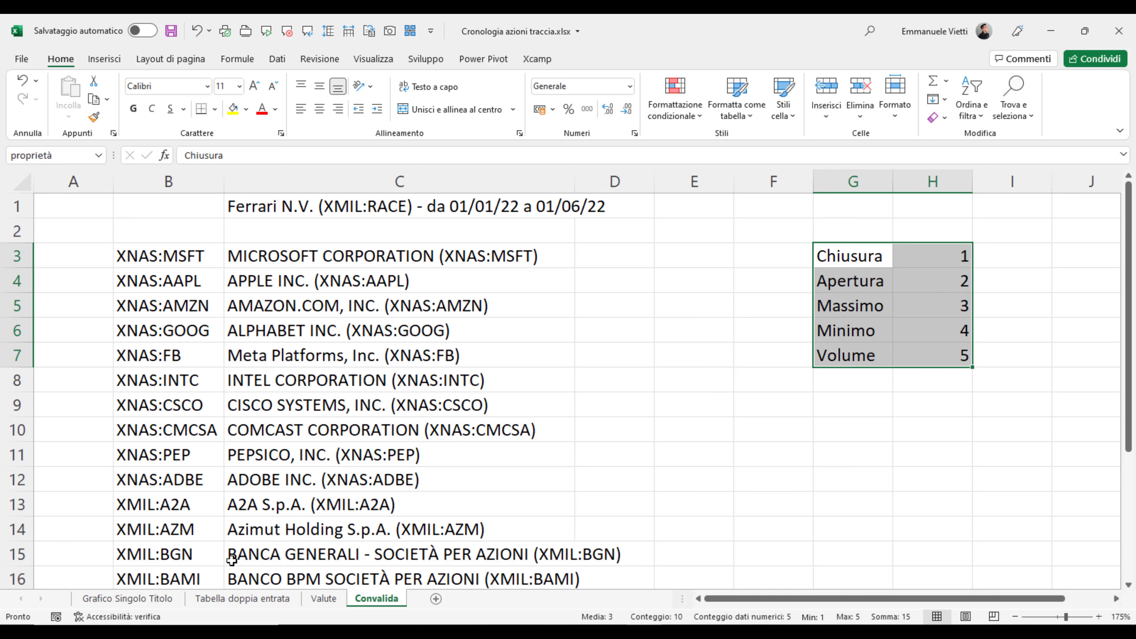
pyautogui.click(231, 599)
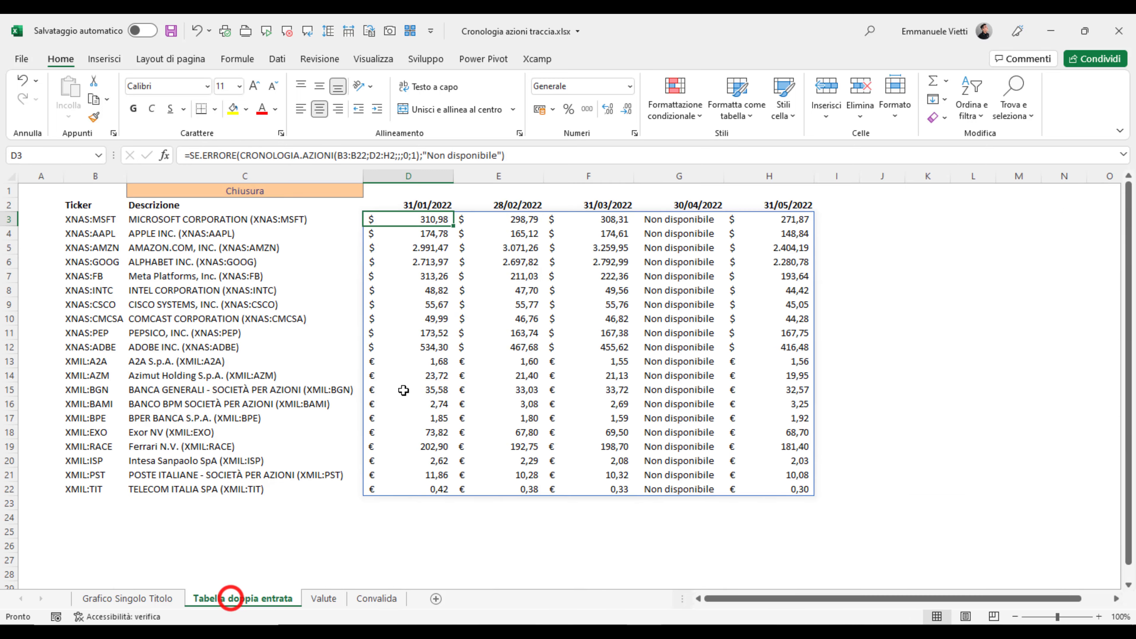
# Step: Replace D3's hard-coded property 1 with CERCA.VERT(C1;proprietà;2;FALSO) and commit the formula
pyautogui.doubleClick(384, 217)
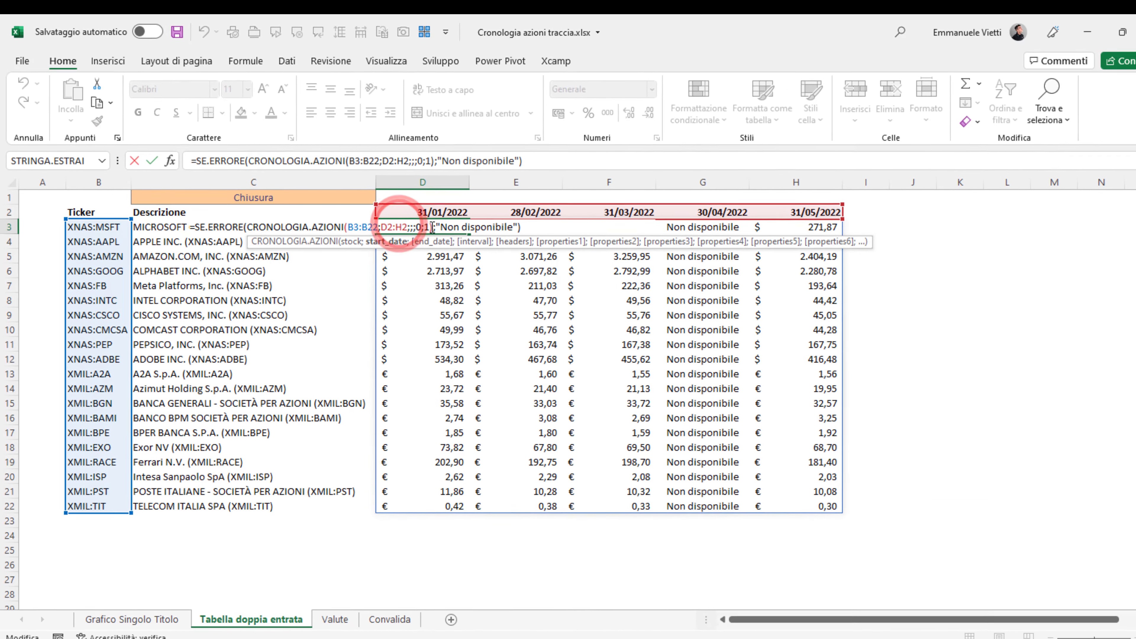
pyautogui.click(432, 227)
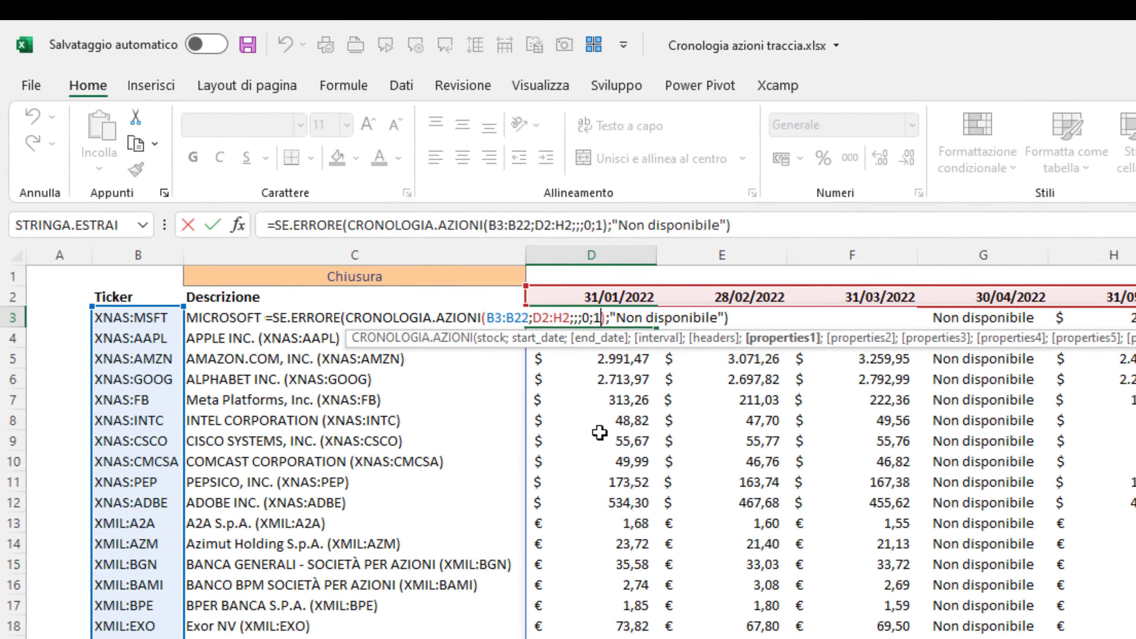
pyautogui.press('BackSpace')
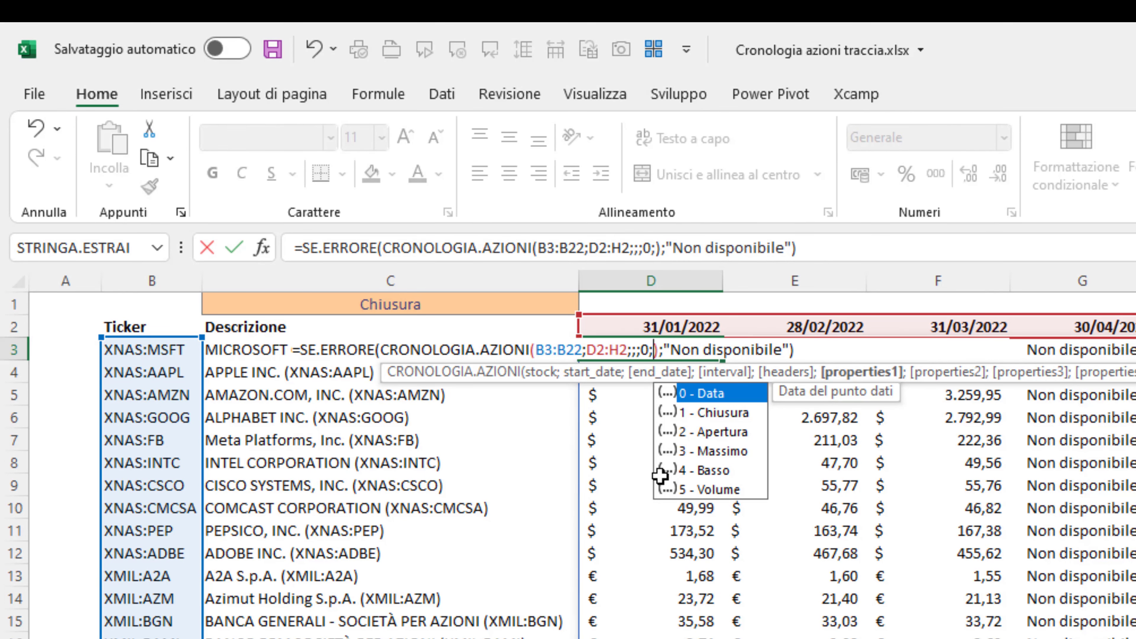
pyautogui.write('cerca.v')
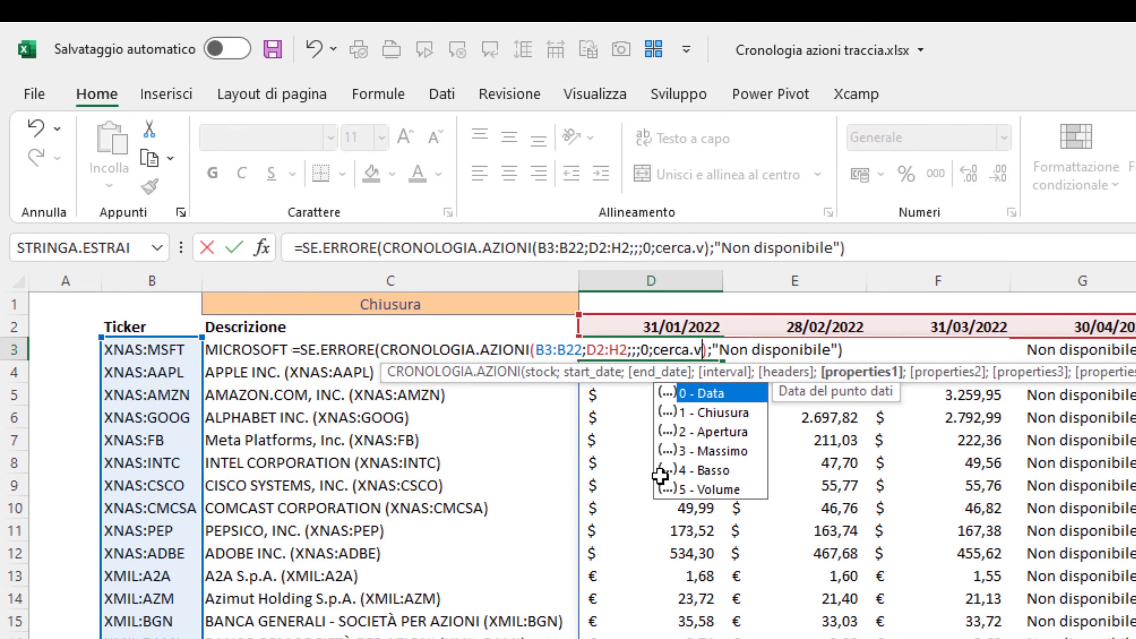
pyautogui.write('ert(')
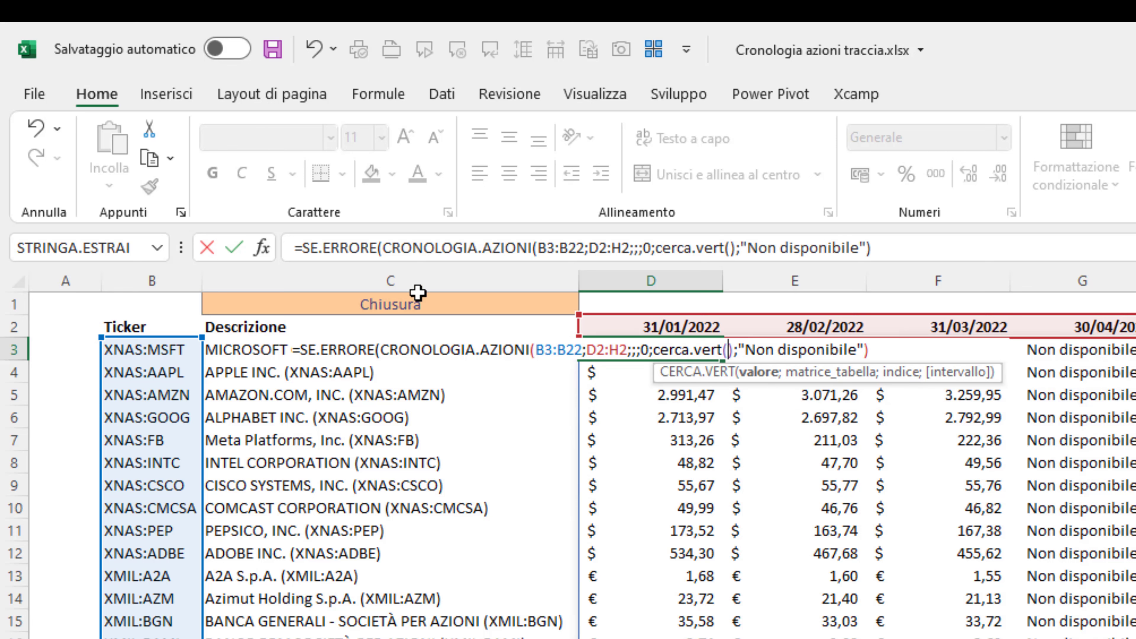
pyautogui.click(401, 301)
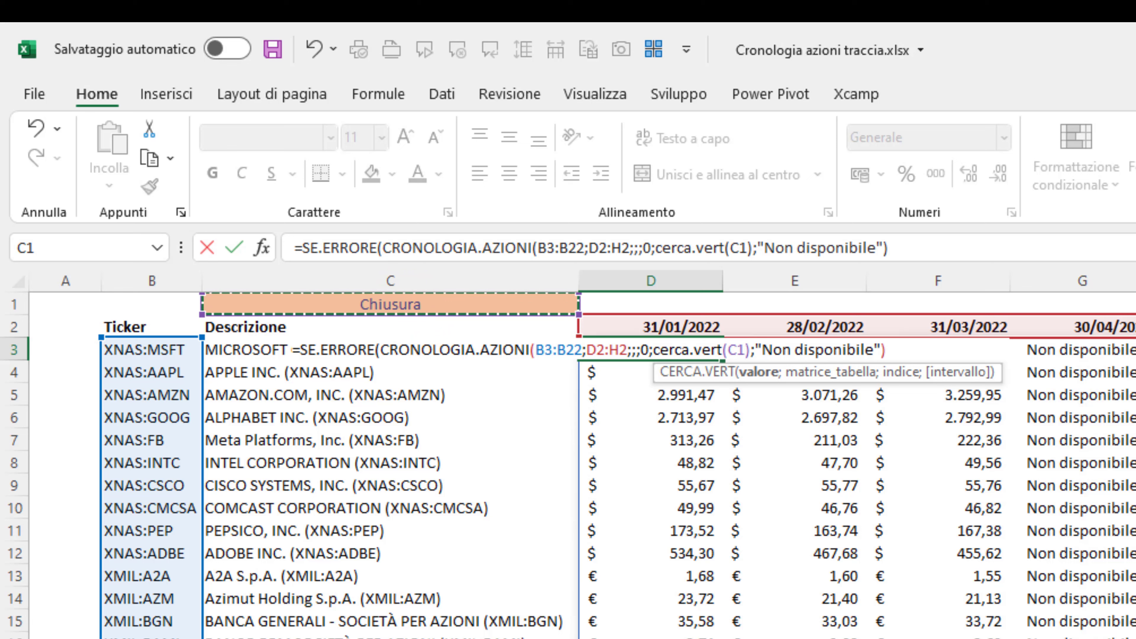
pyautogui.write(';')
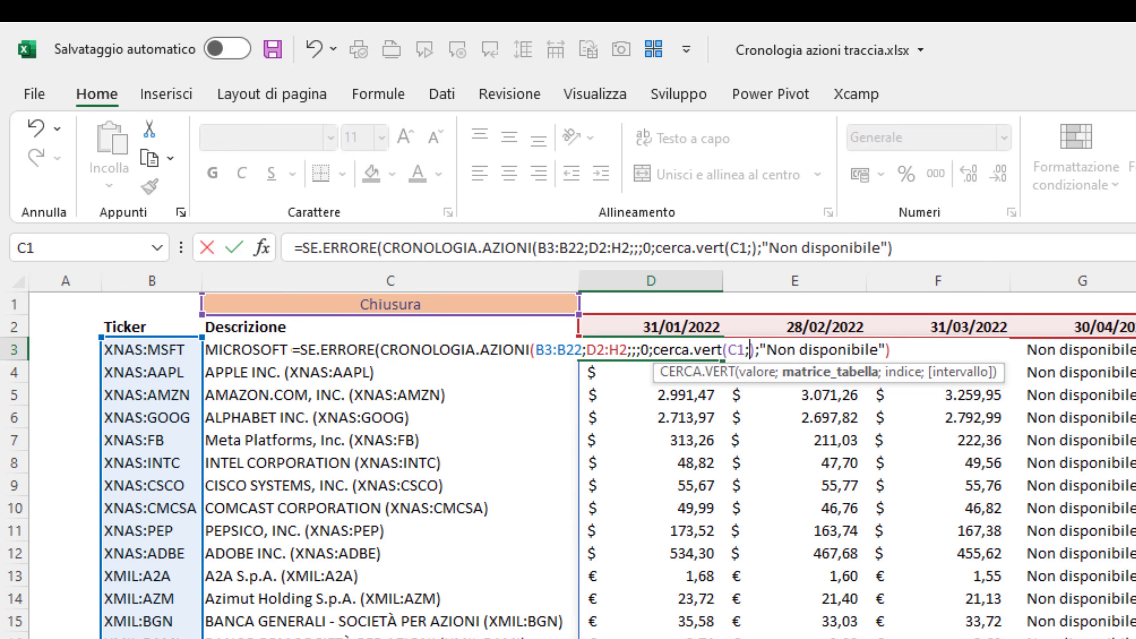
pyautogui.write('pro')
pyautogui.press('Down')
pyautogui.press('Down')
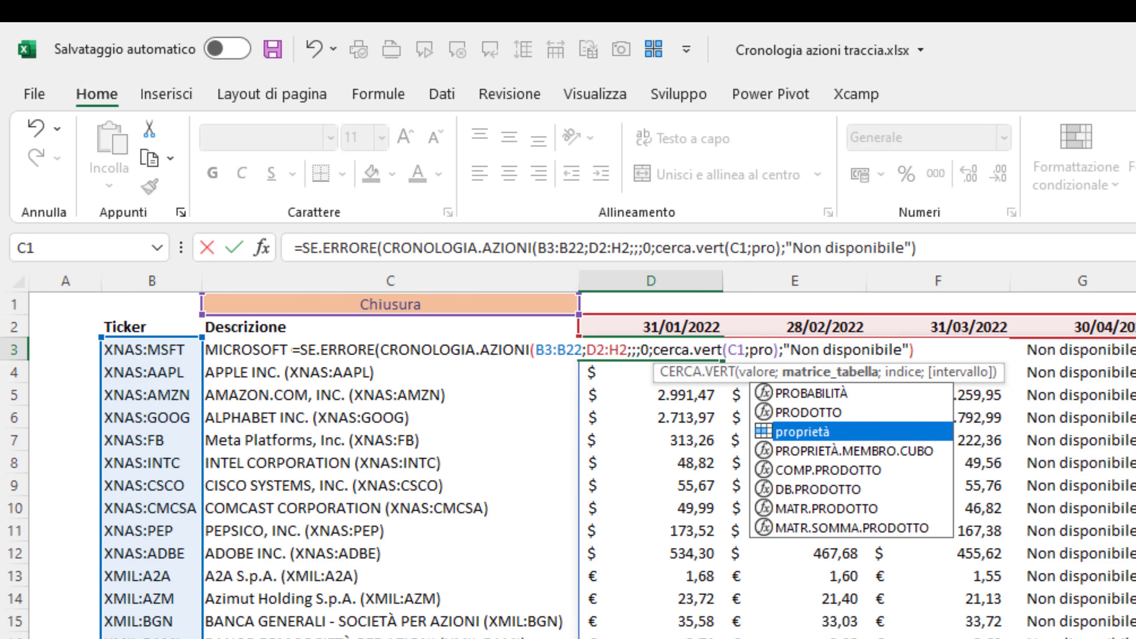
pyautogui.press('Tab')
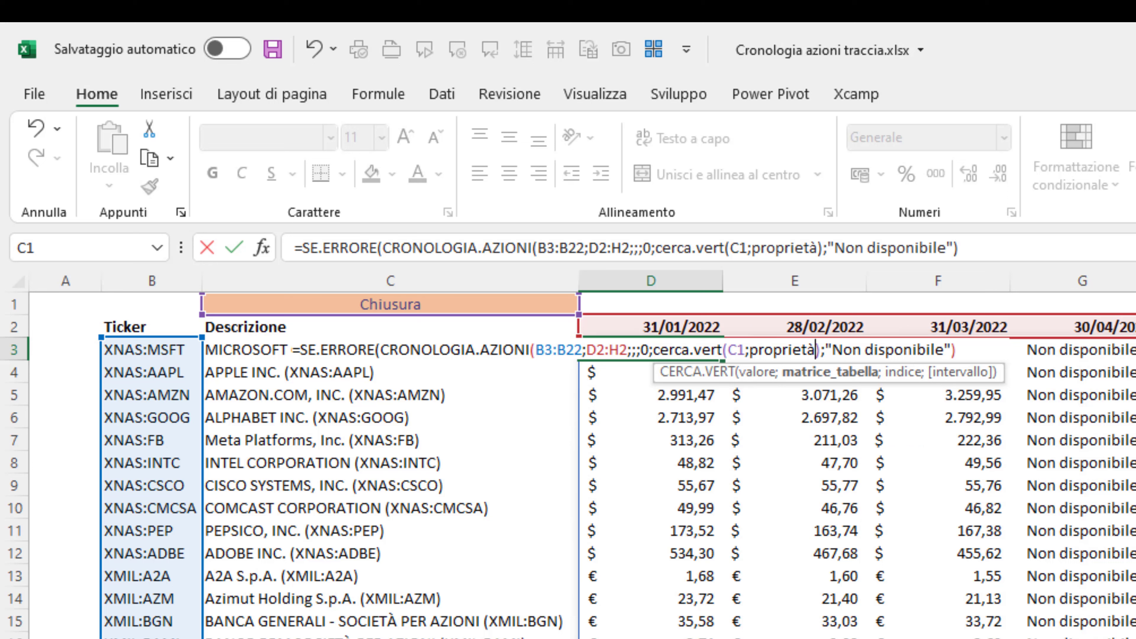
pyautogui.write(';')
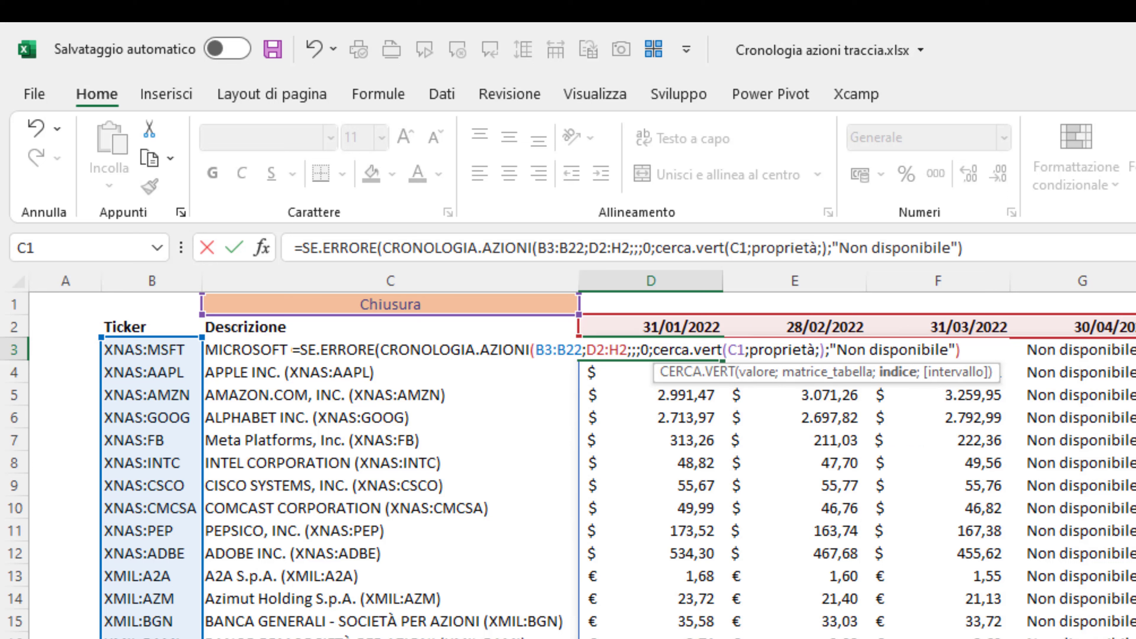
pyautogui.write('2')
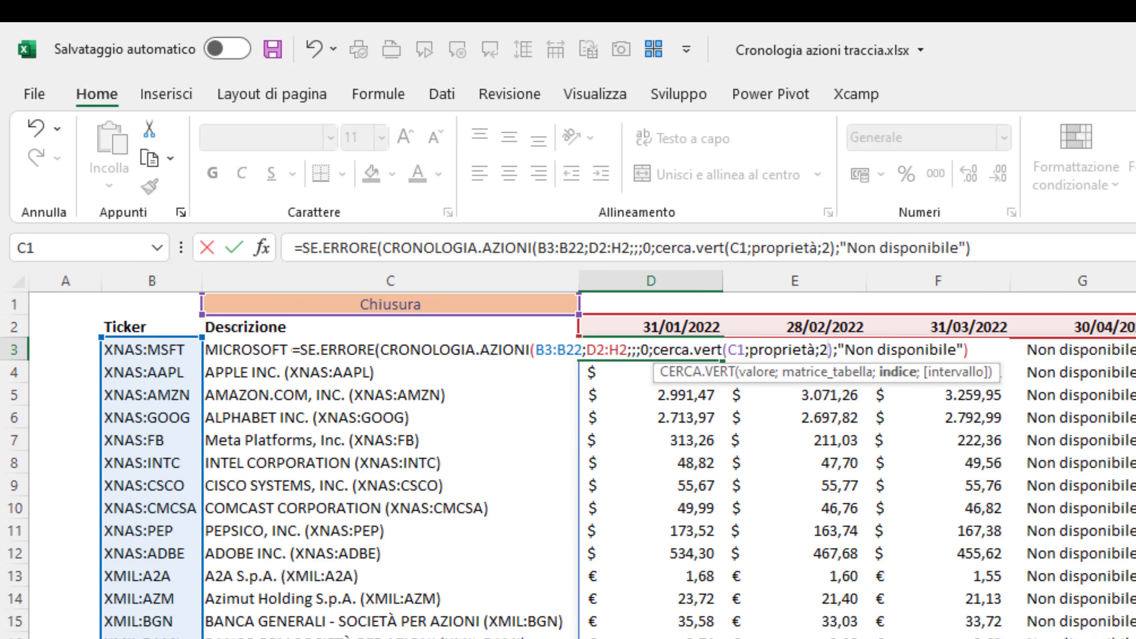
pyautogui.write(';')
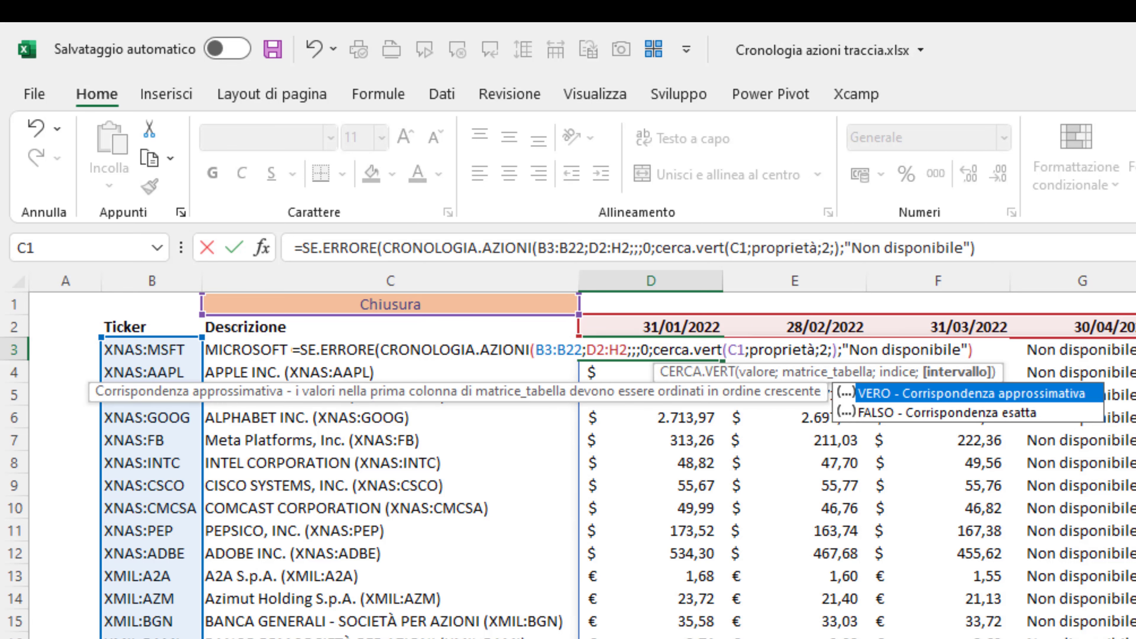
pyautogui.press('Down')
pyautogui.press('Tab')
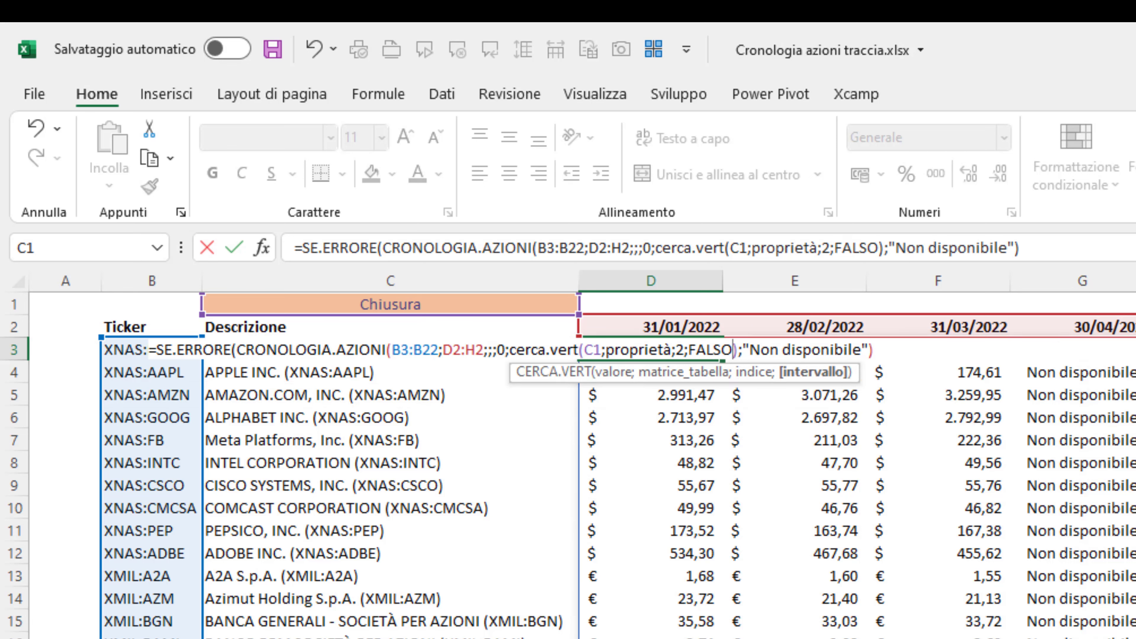
pyautogui.write(')')
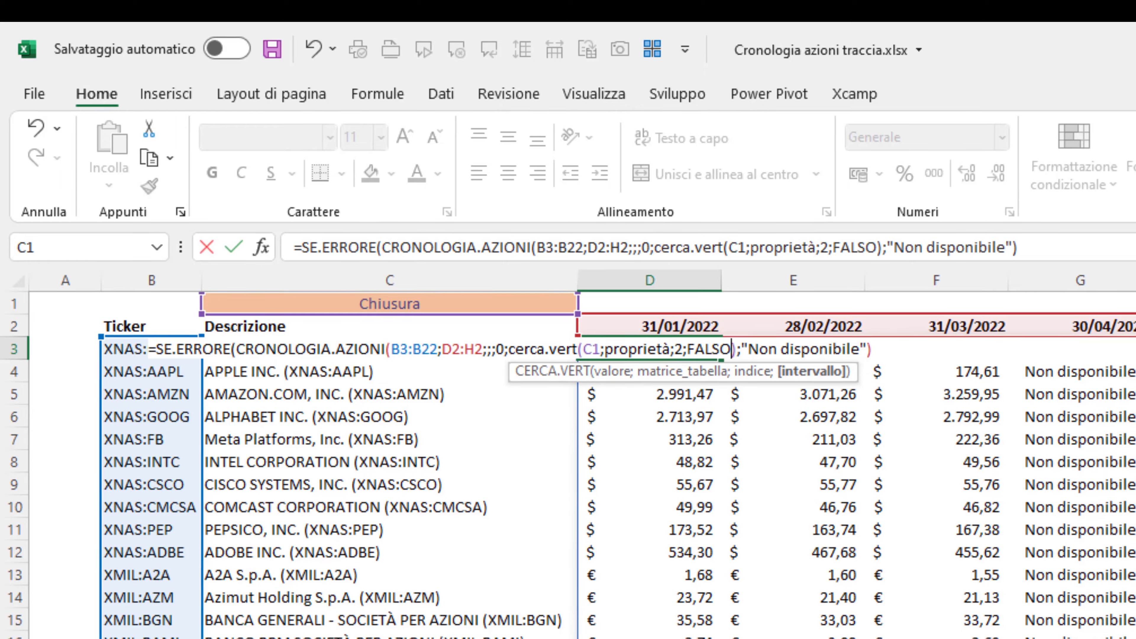
pyautogui.press('Return')
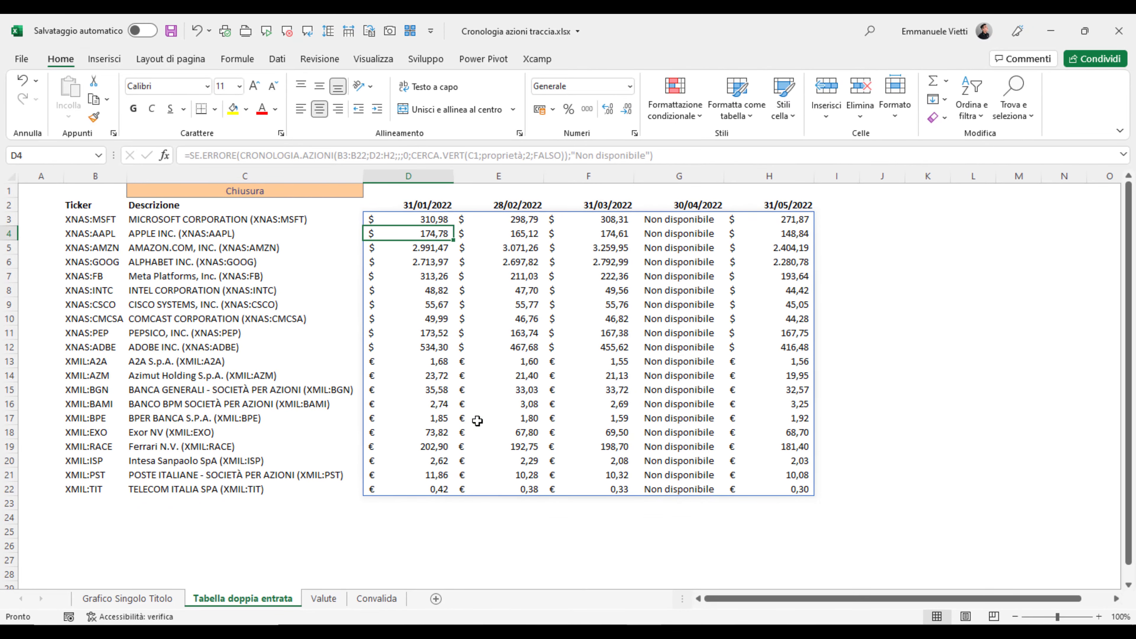
# Step: Switch C1's measure through Volume, Massimo and Minimo, finishing on Apertura
pyautogui.click(336, 190)
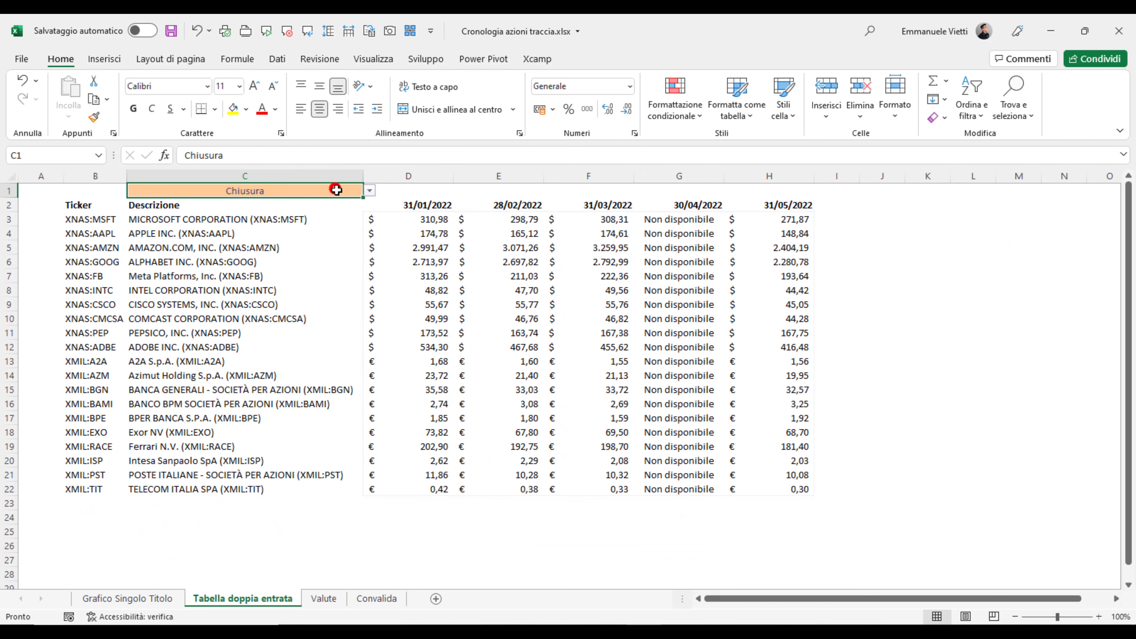
pyautogui.click(369, 191)
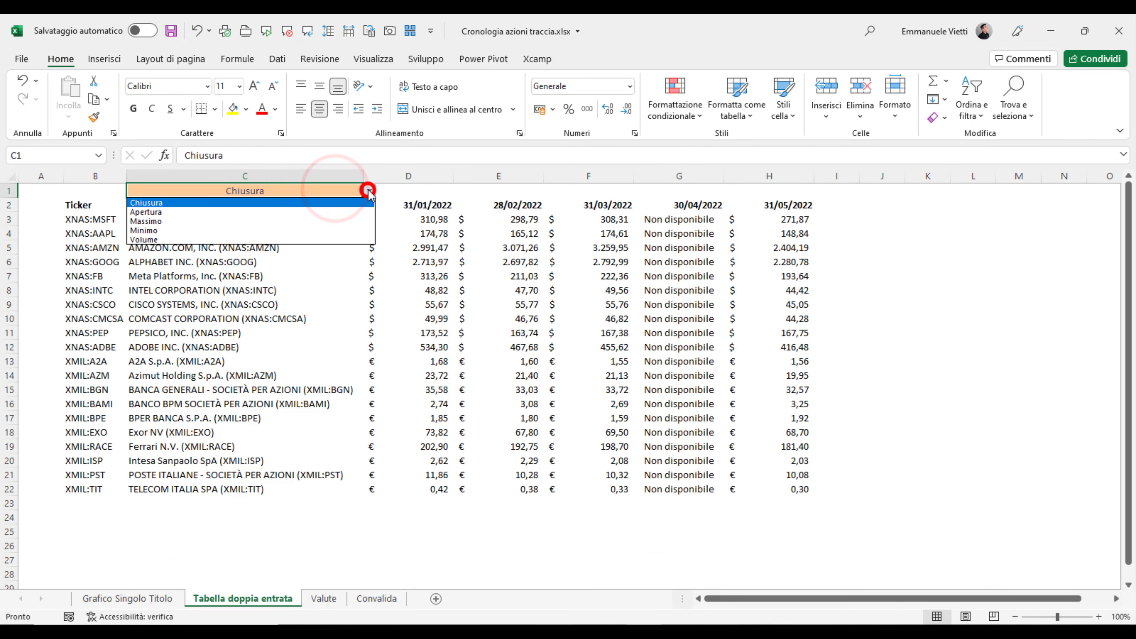
pyautogui.click(302, 240)
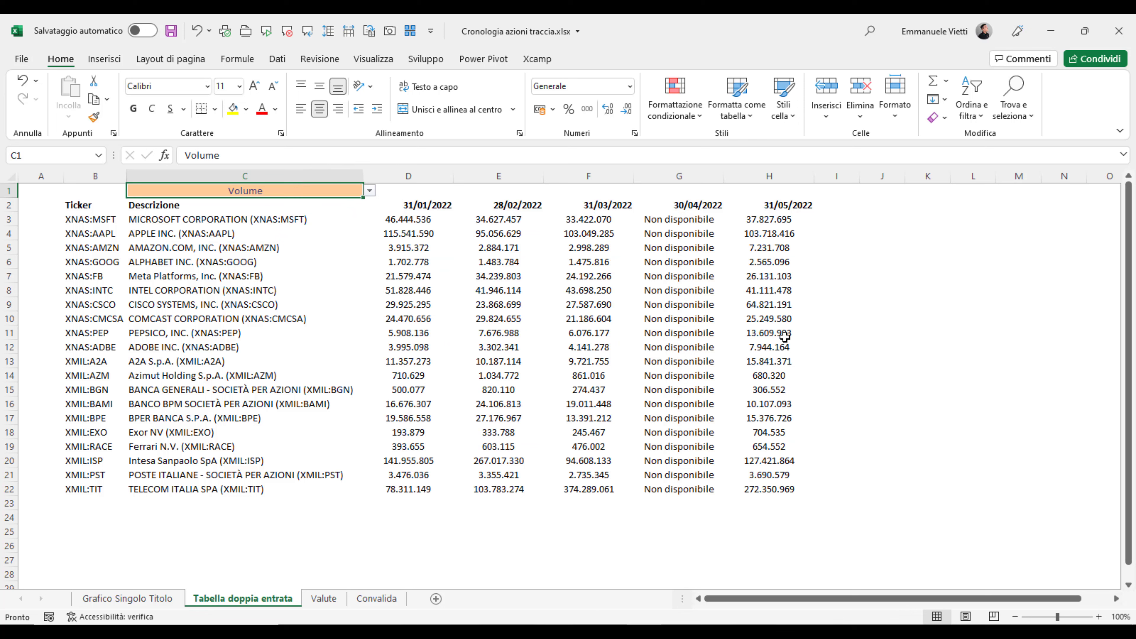
pyautogui.click(369, 191)
pyautogui.click(299, 219)
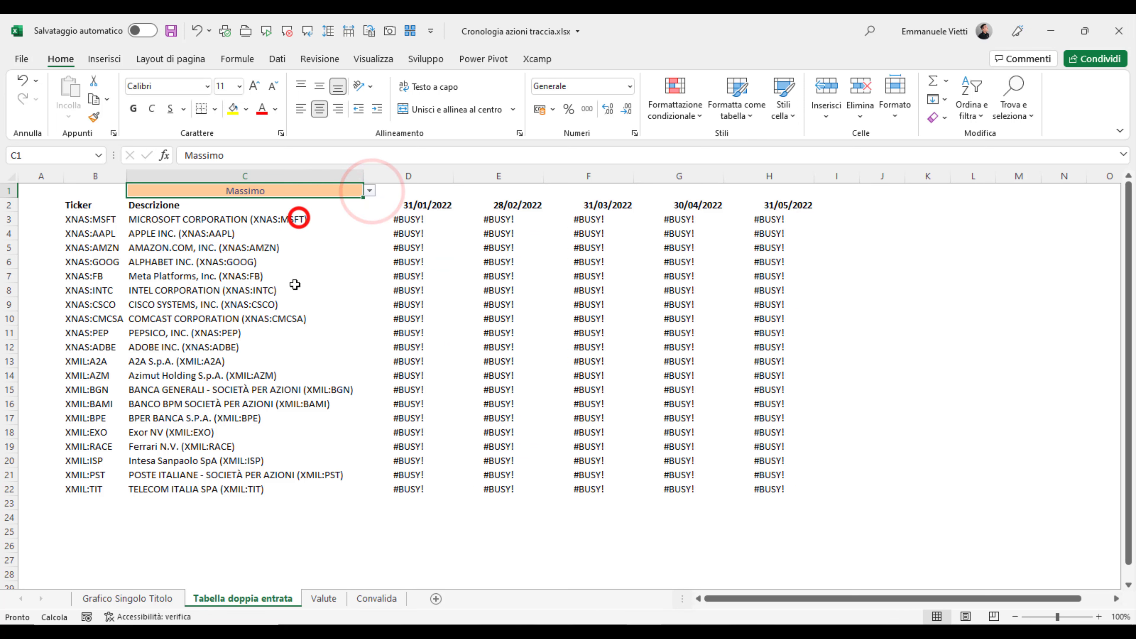
pyautogui.click(369, 191)
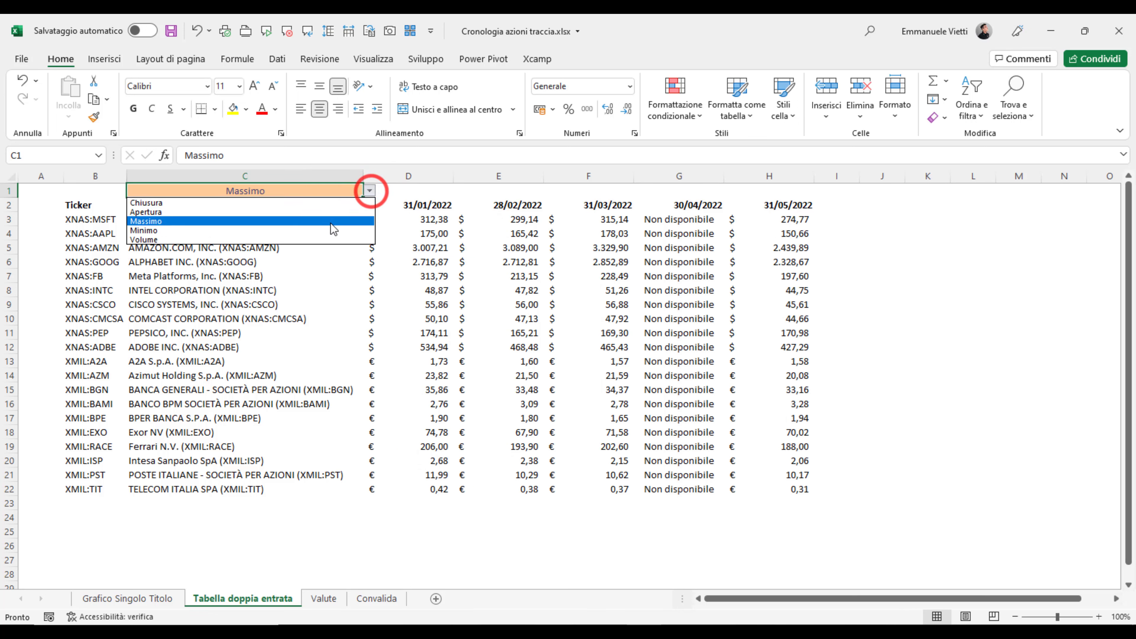
pyautogui.click(329, 229)
pyautogui.click(368, 191)
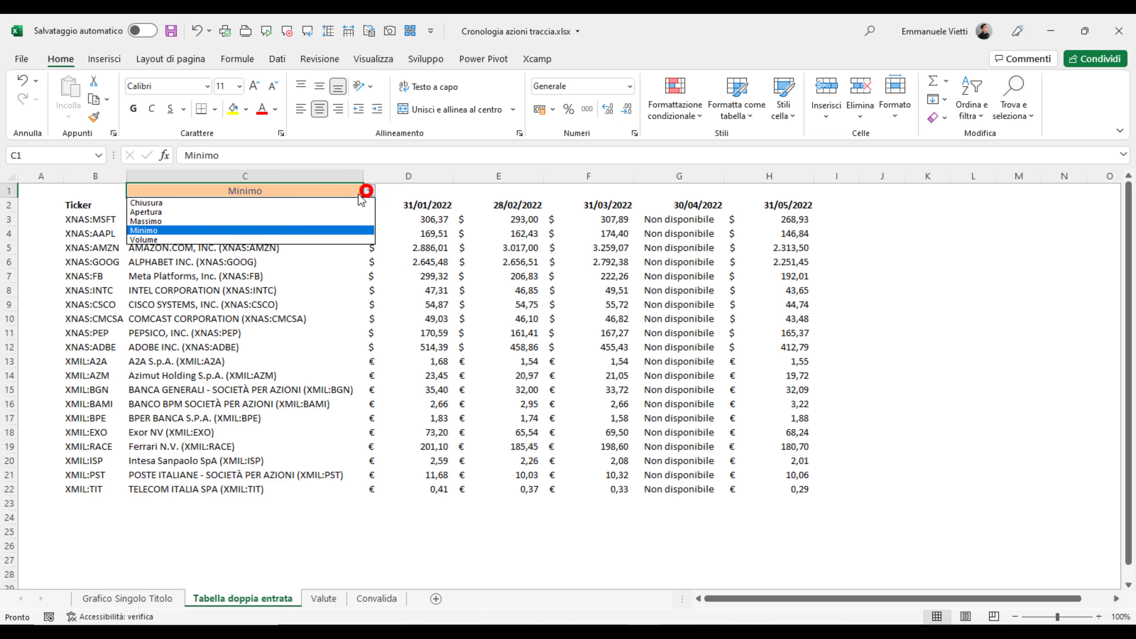
pyautogui.click(291, 212)
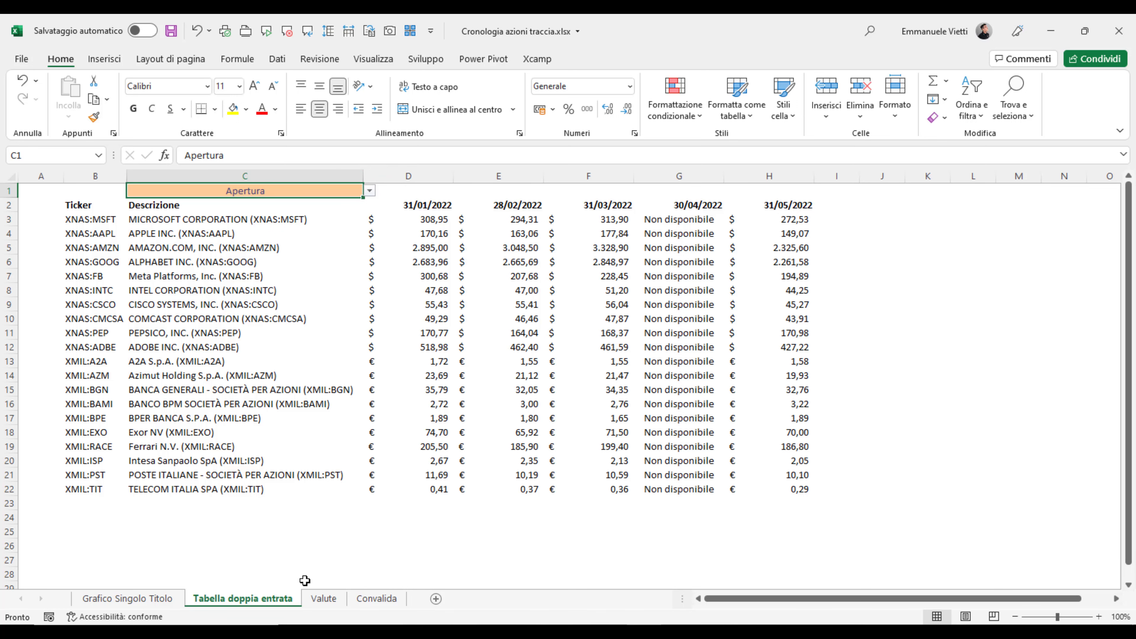
# Step: On the Valute sheet, review the pairs CHF/EUR, EUR/USD, USD/EUR, BTC/EUR and the Apertura–Minimo headings
pyautogui.click(324, 598)
pyautogui.click(76, 219)
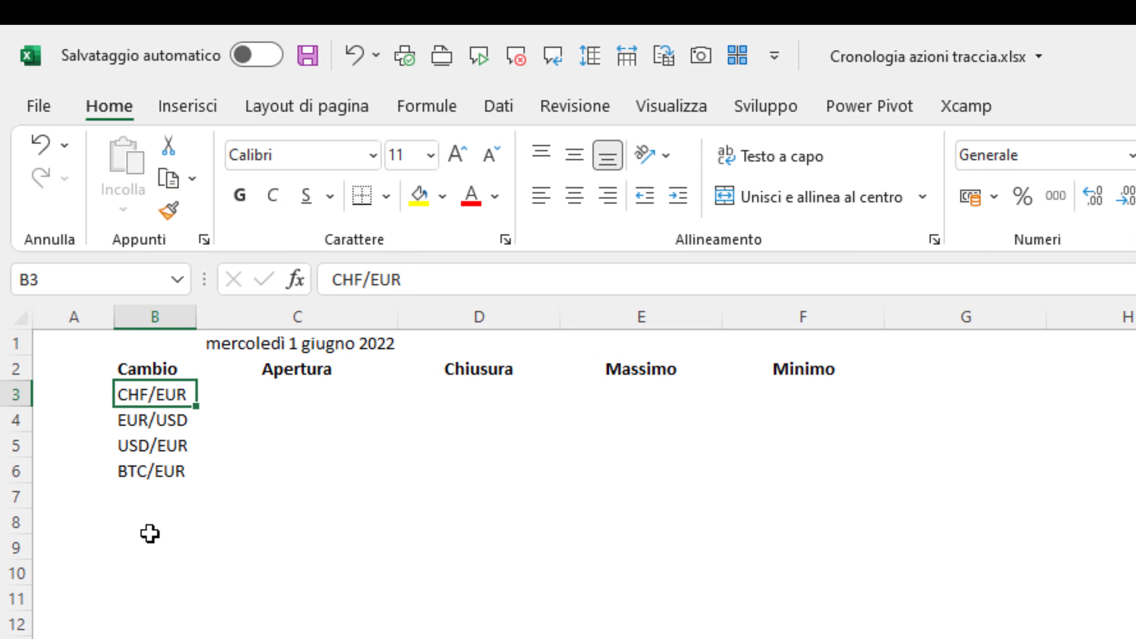
pyautogui.click(152, 419)
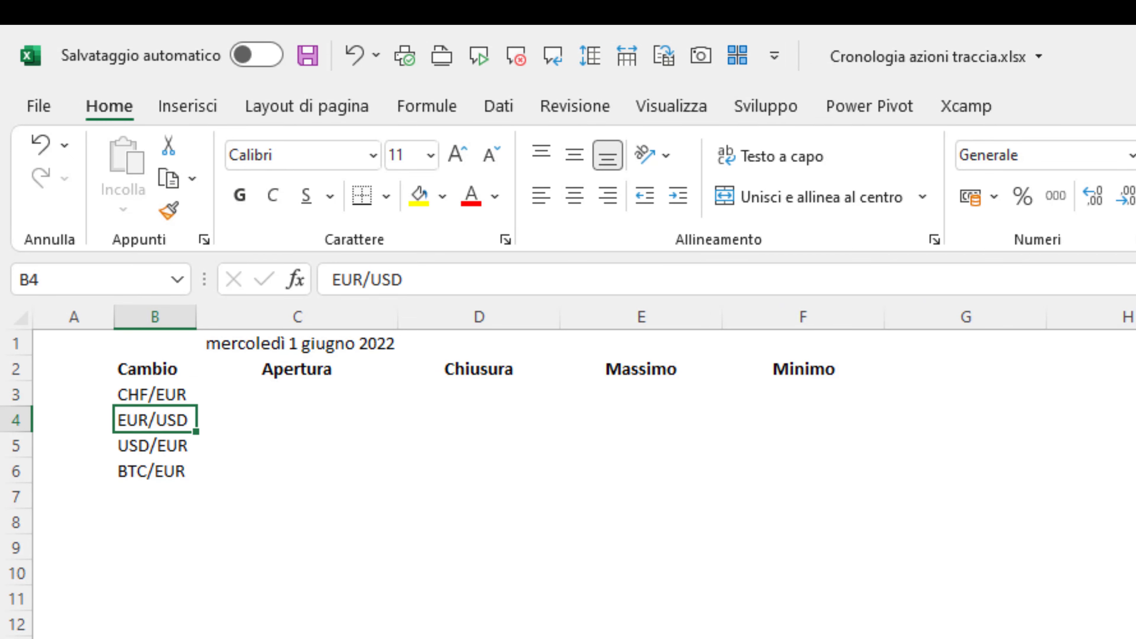
pyautogui.click(153, 445)
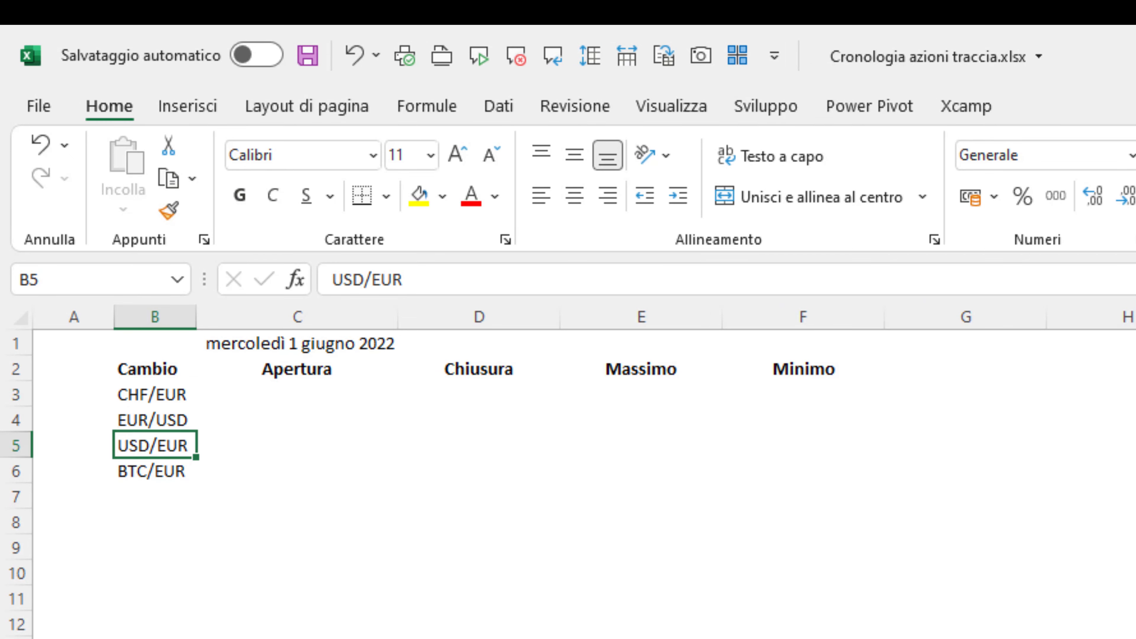
pyautogui.click(152, 471)
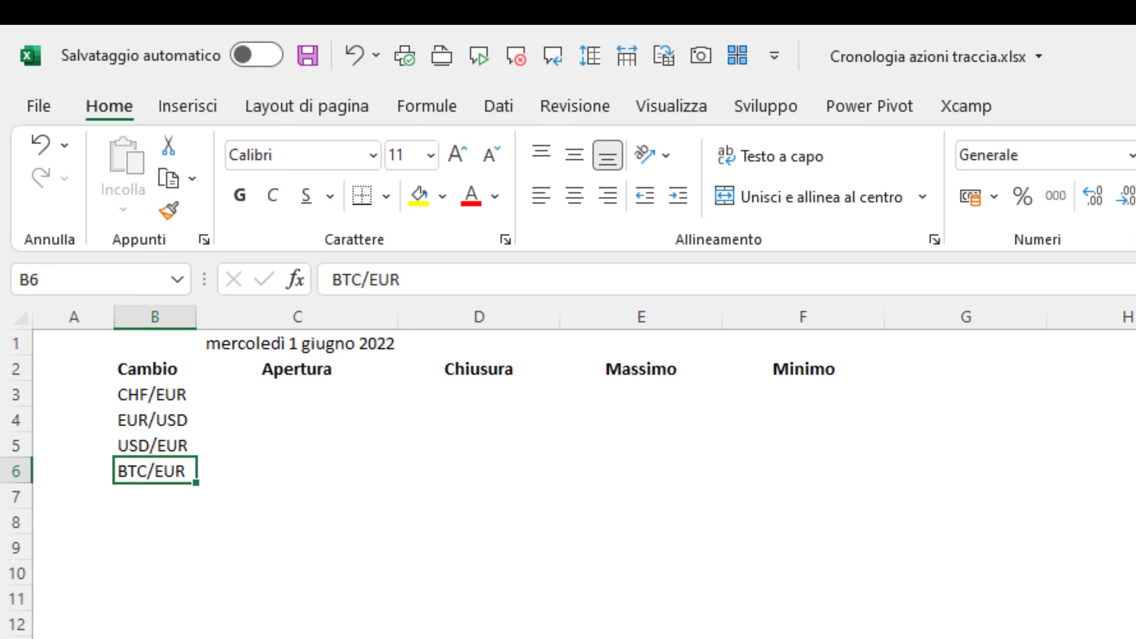
pyautogui.click(296, 393)
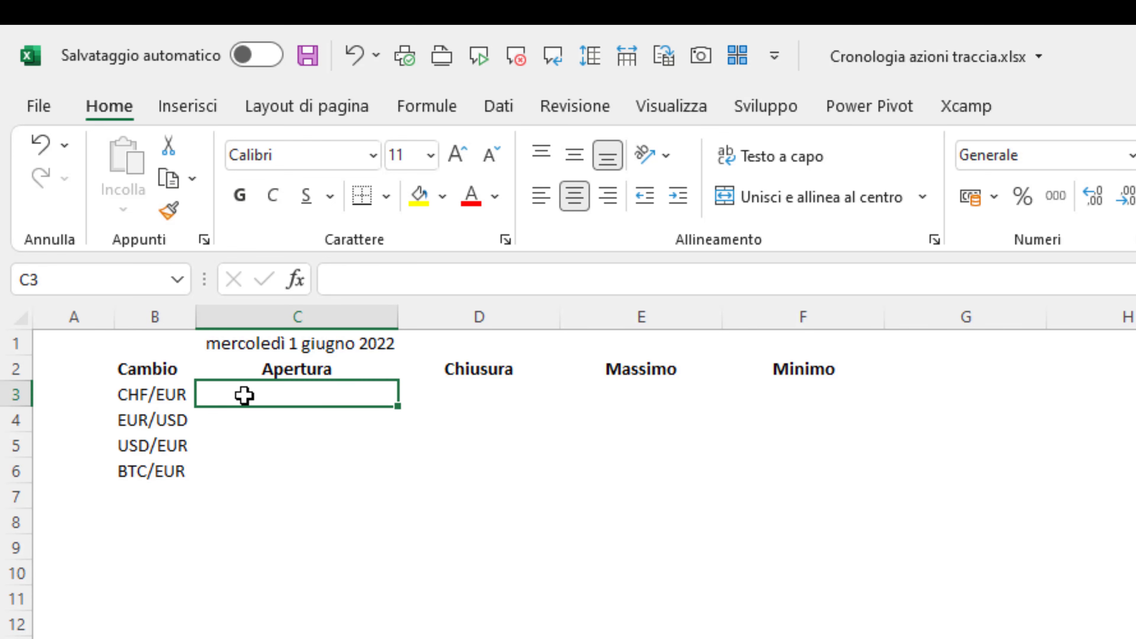
pyautogui.click(264, 369)
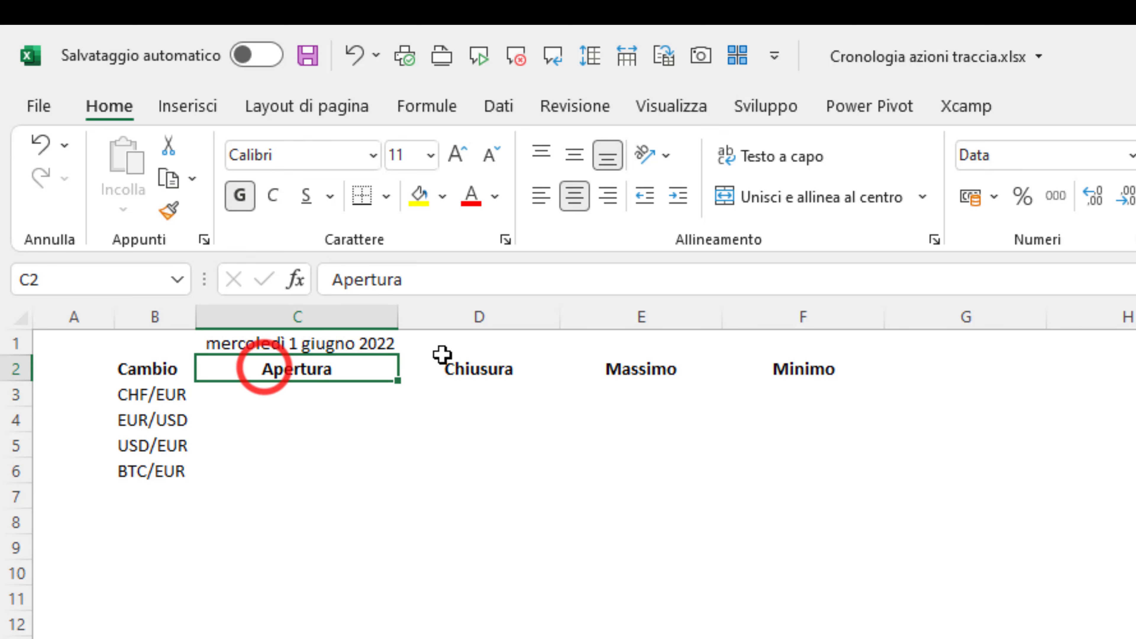
pyautogui.click(456, 371)
pyautogui.click(621, 360)
pyautogui.click(776, 375)
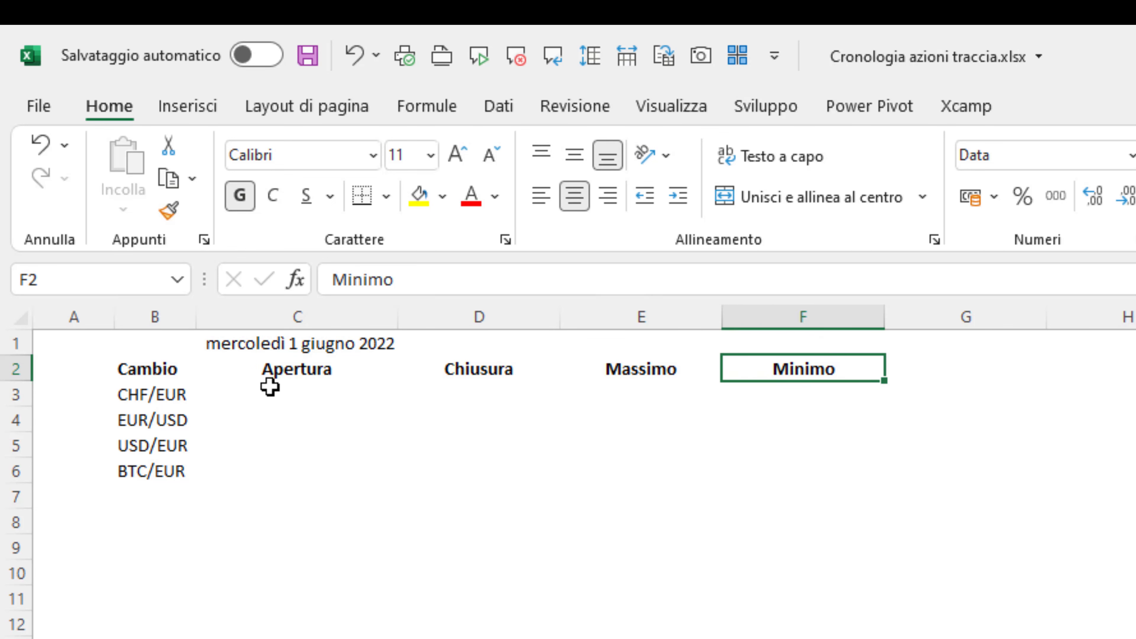
# Step: Enter =CRONOLOGIA.AZIONI(B3:B6;C1;;;0;2) in C3 to get the opening rates
pyautogui.click(277, 394)
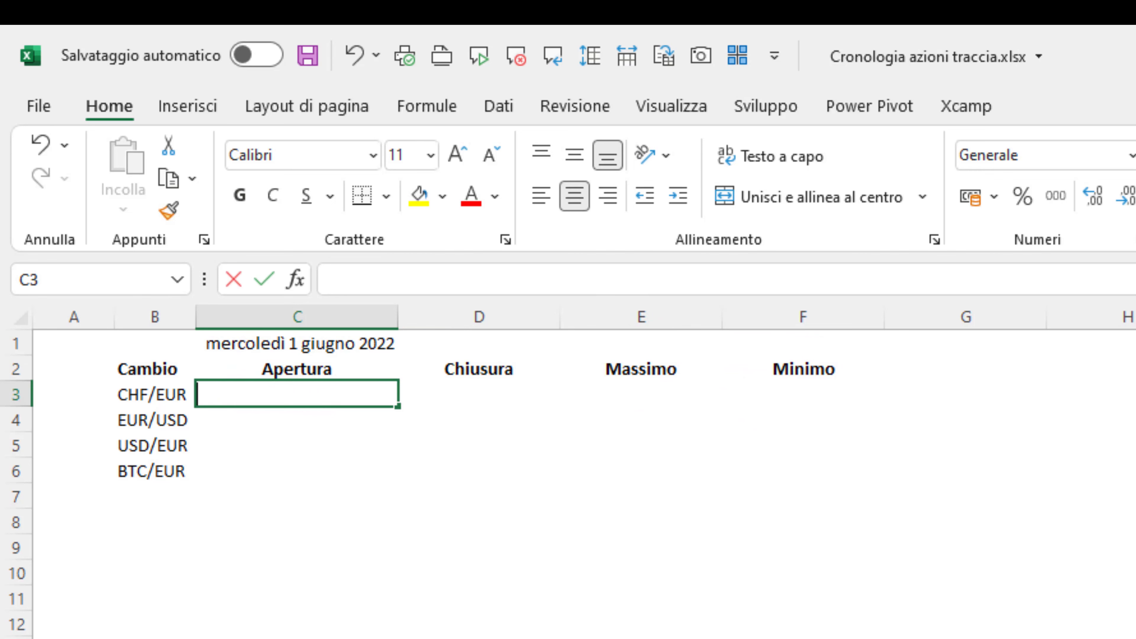
pyautogui.write('=cro')
pyautogui.press('Tab')
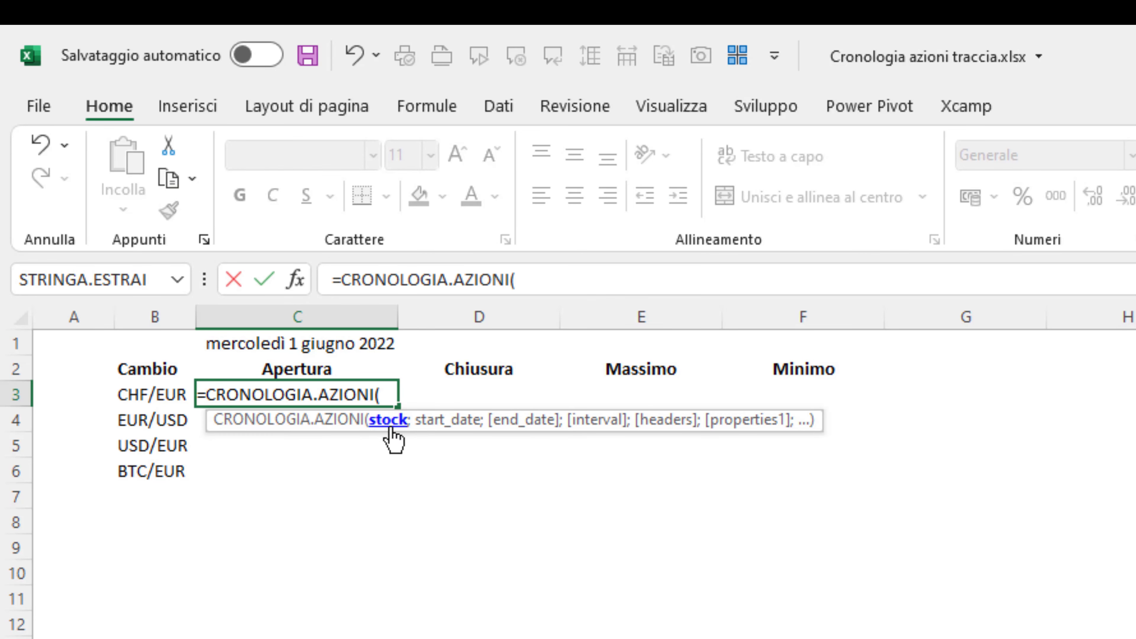
pyautogui.moveTo(158, 393); pyautogui.dragTo(162, 470)
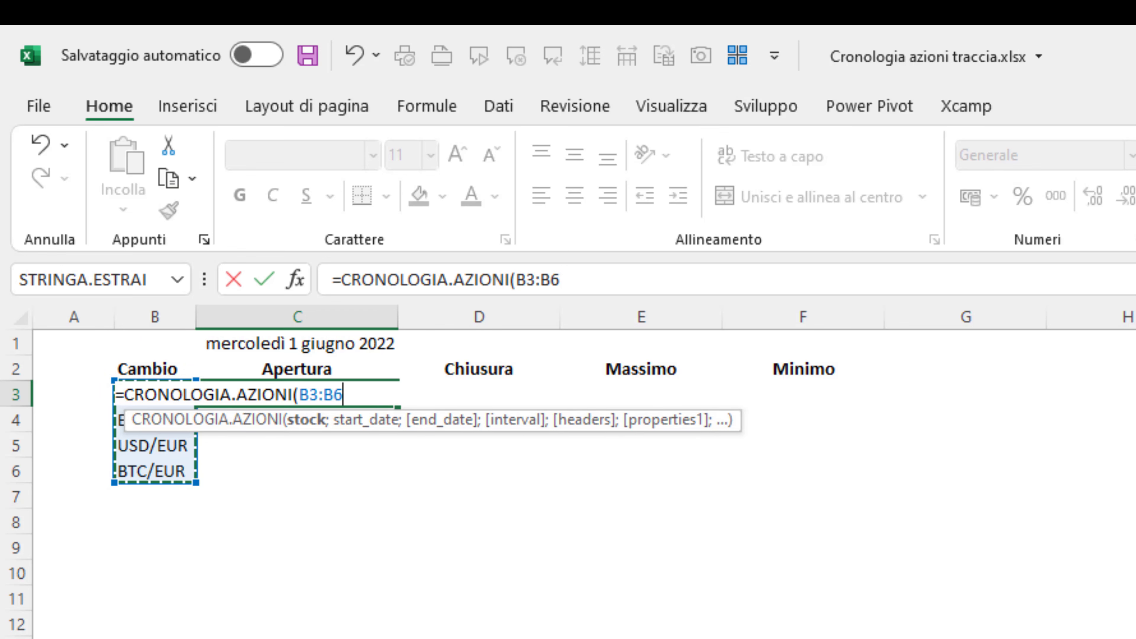
pyautogui.write(';')
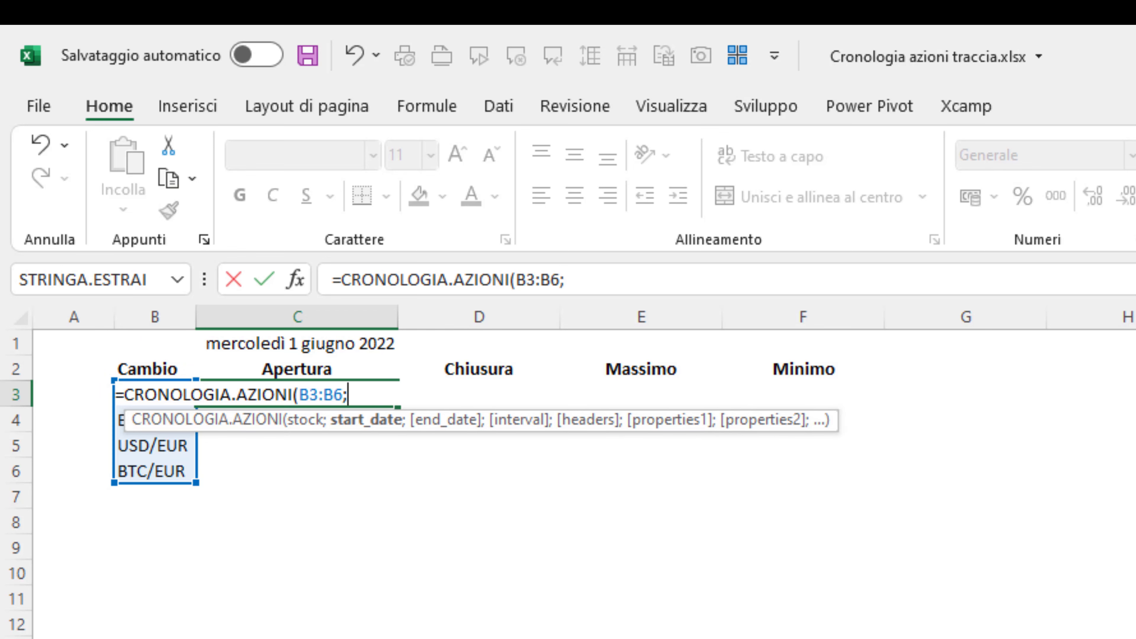
pyautogui.click(337, 342)
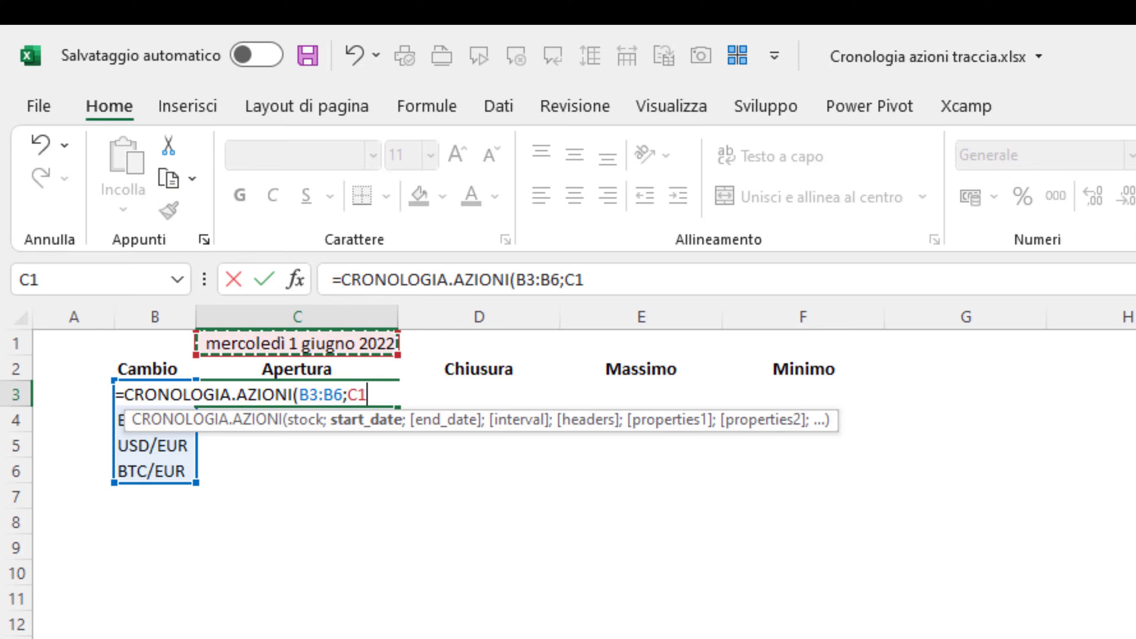
pyautogui.write(';')
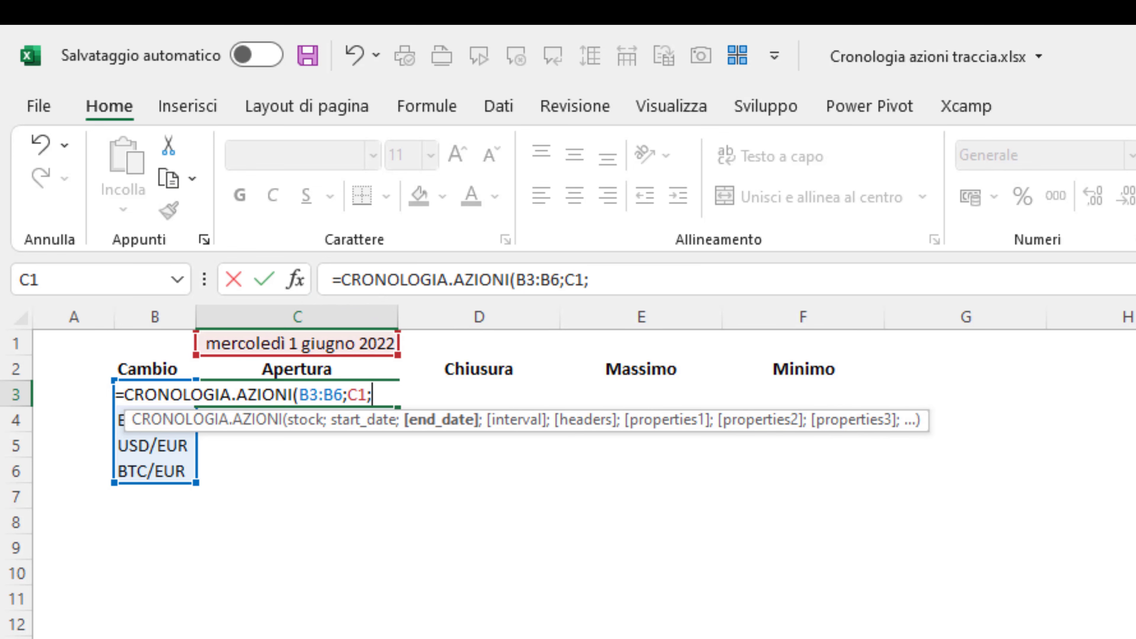
pyautogui.write(';')
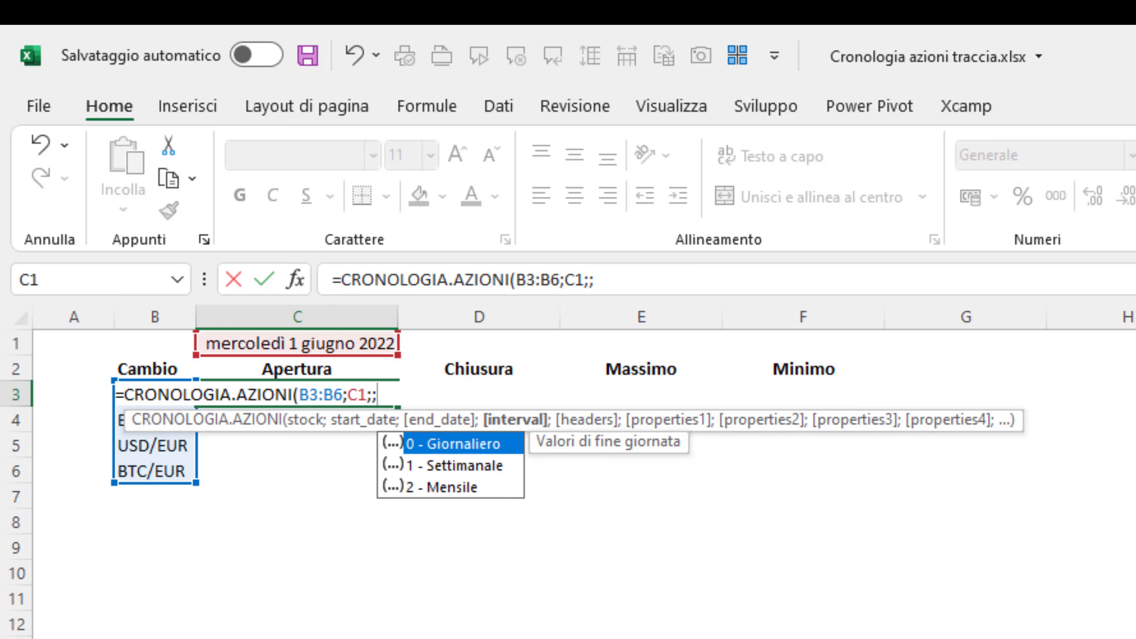
pyautogui.write(';')
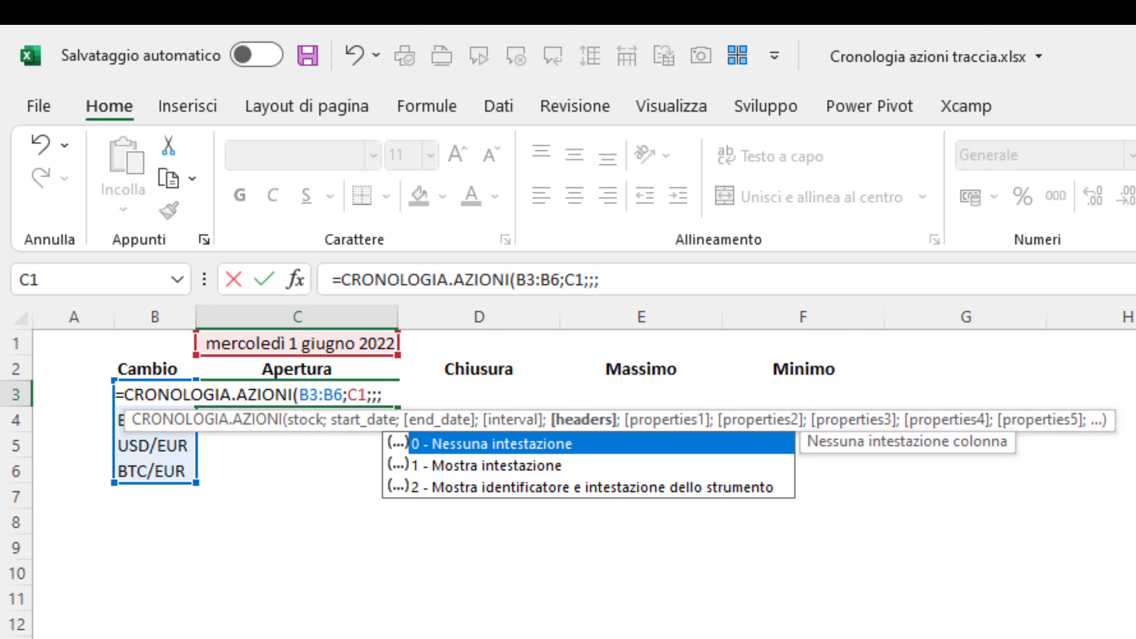
pyautogui.write('0')
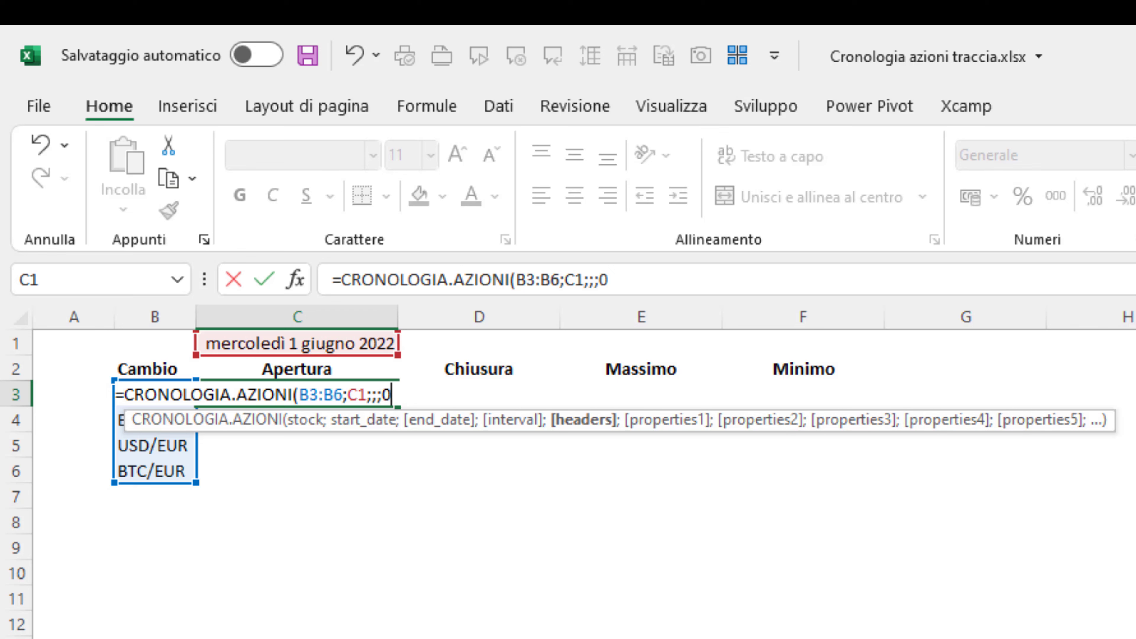
pyautogui.write(';2')
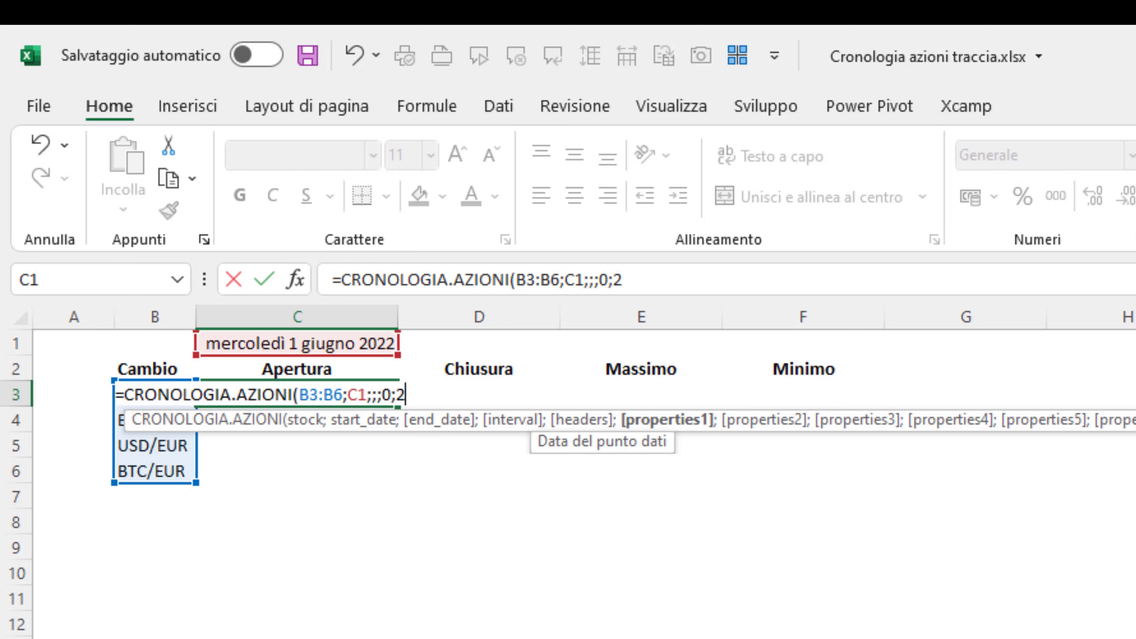
pyautogui.write(')')
pyautogui.press('Return')
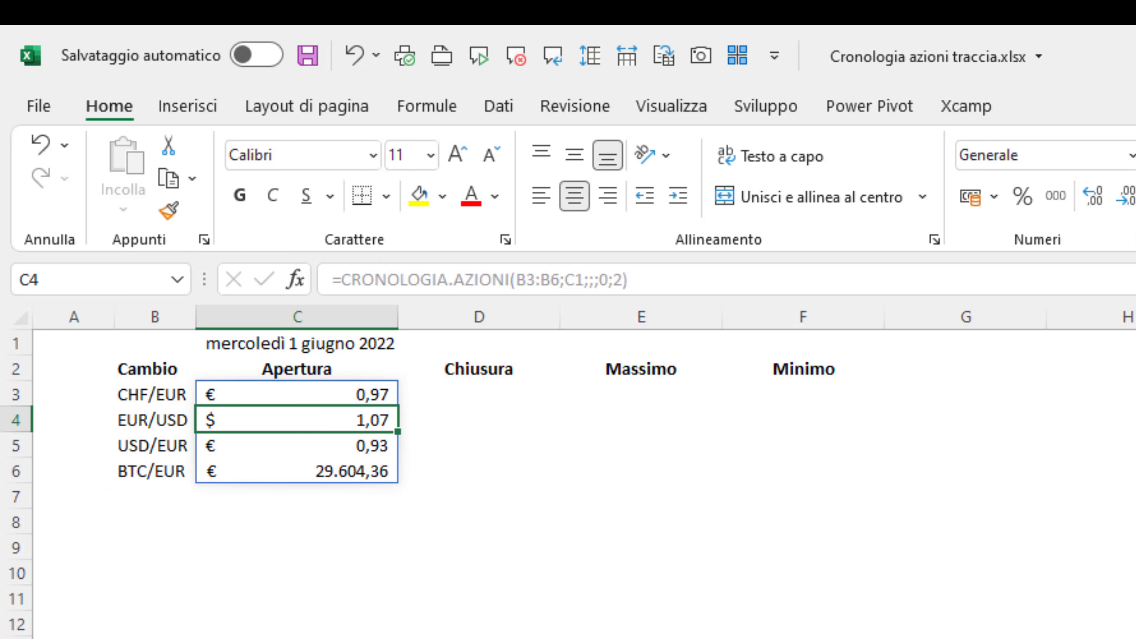
# Step: Change the date in C1 to 31/05, then to 29/05/2022
pyautogui.click(236, 343)
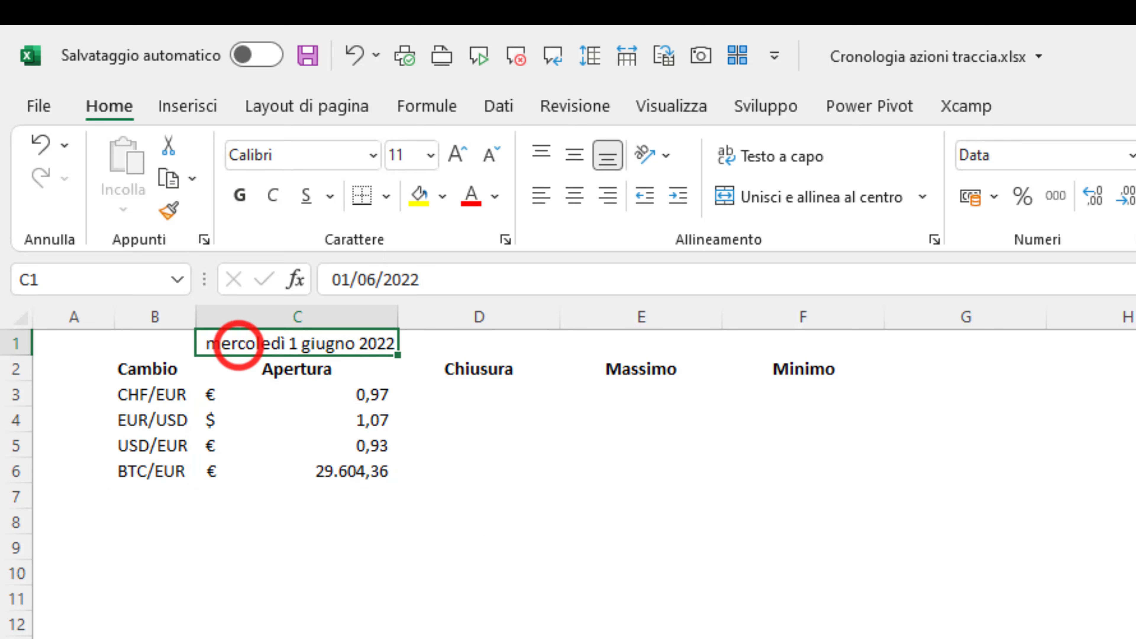
pyautogui.write('31')
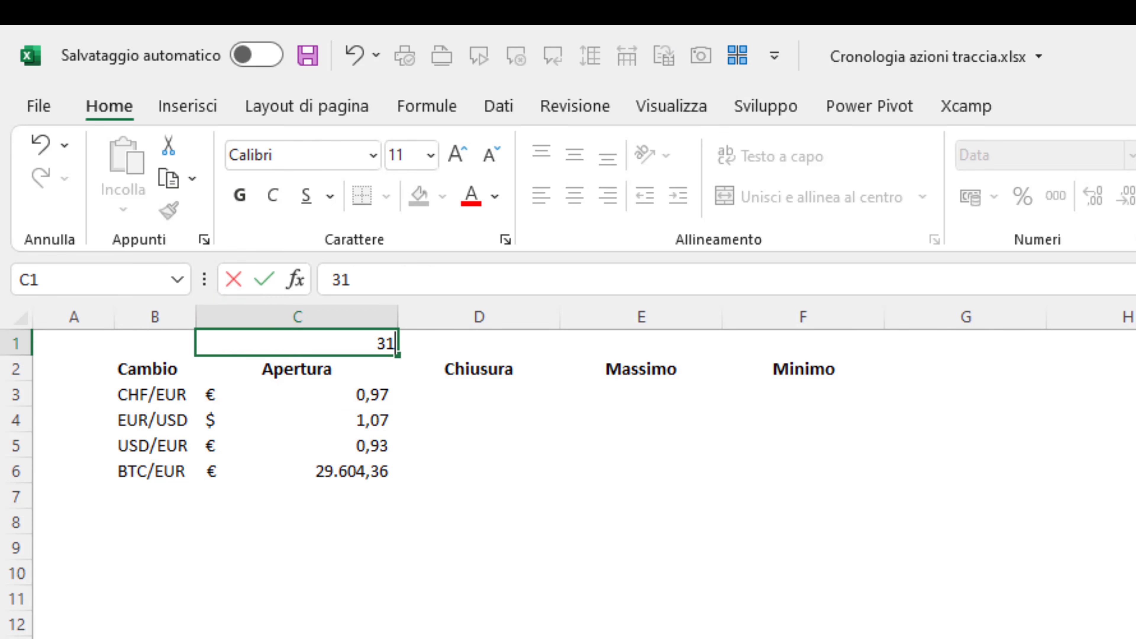
pyautogui.write('/05')
pyautogui.press('Return')
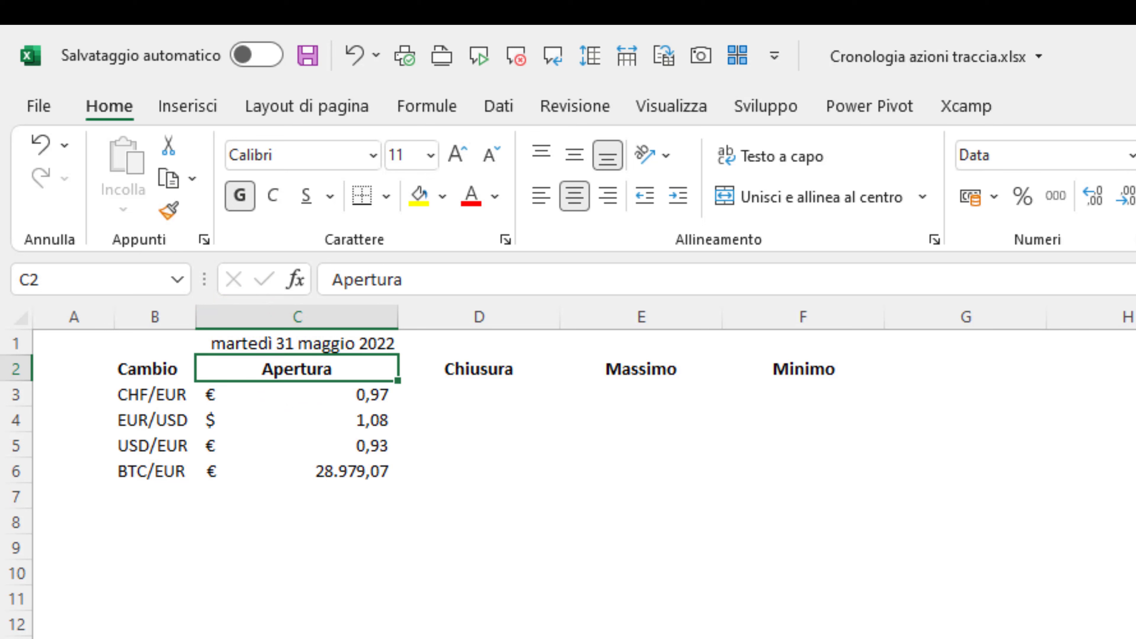
pyautogui.click(236, 343)
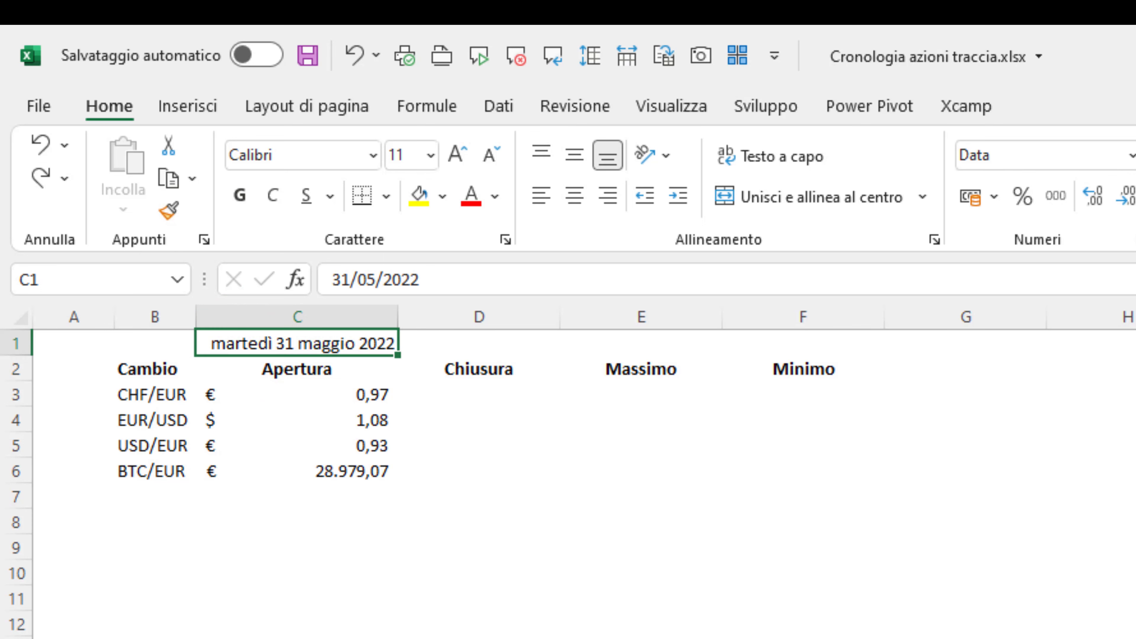
pyautogui.write('29/05')
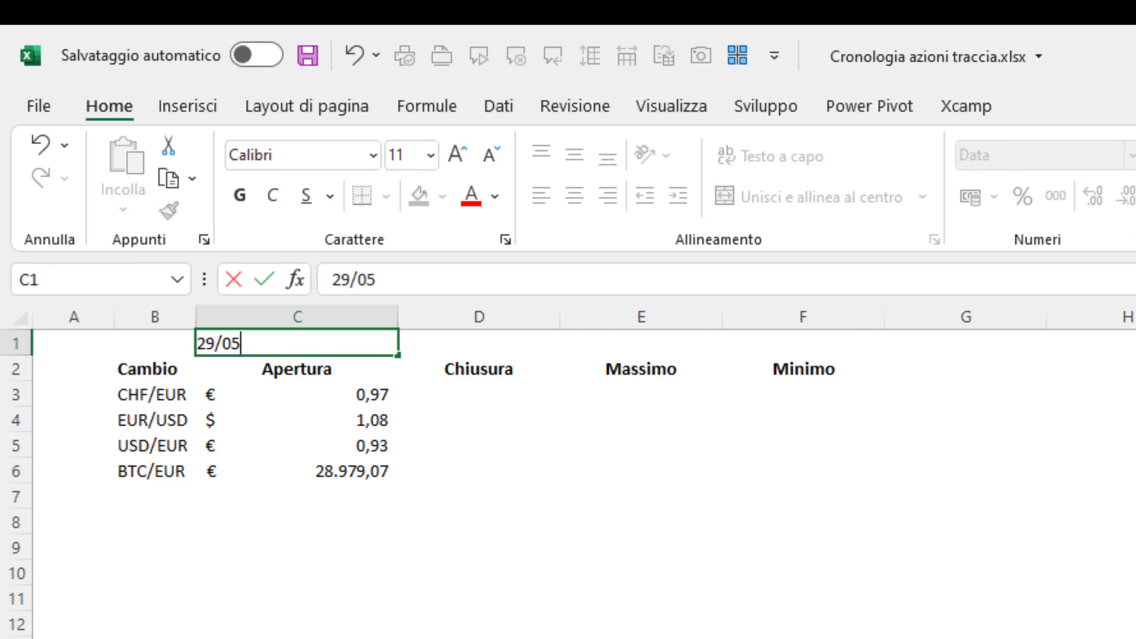
pyautogui.press('Return')
# Step: Wrap C3's Apertura formula in SE.ERRORE with "Non disp" as the fallback
pyautogui.press('Down')
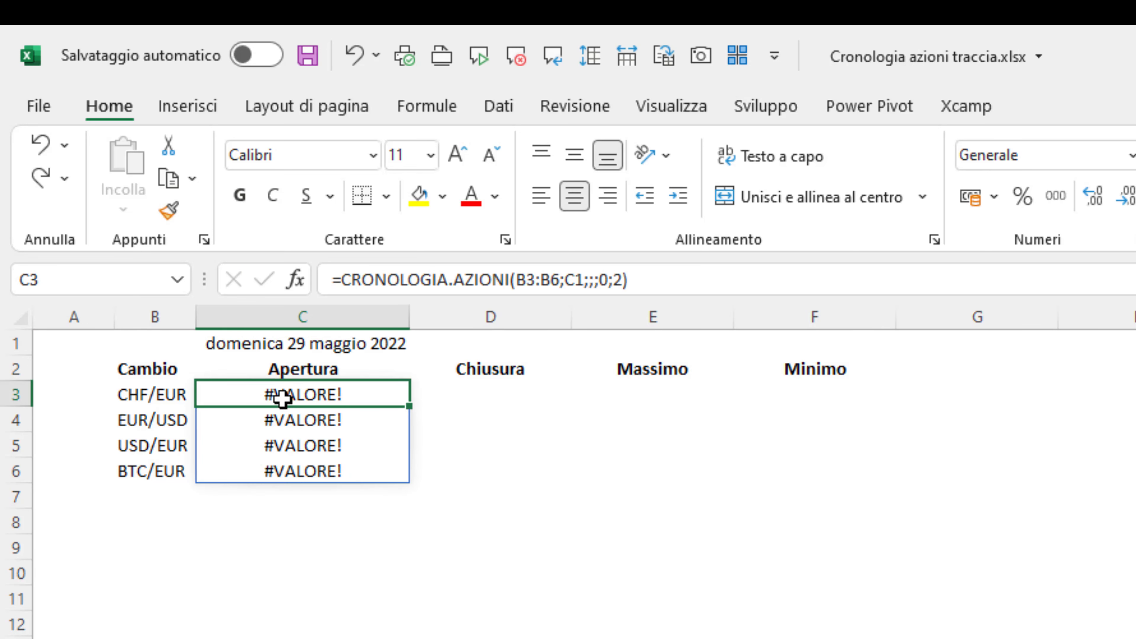
pyautogui.click(274, 396)
pyautogui.click(336, 279)
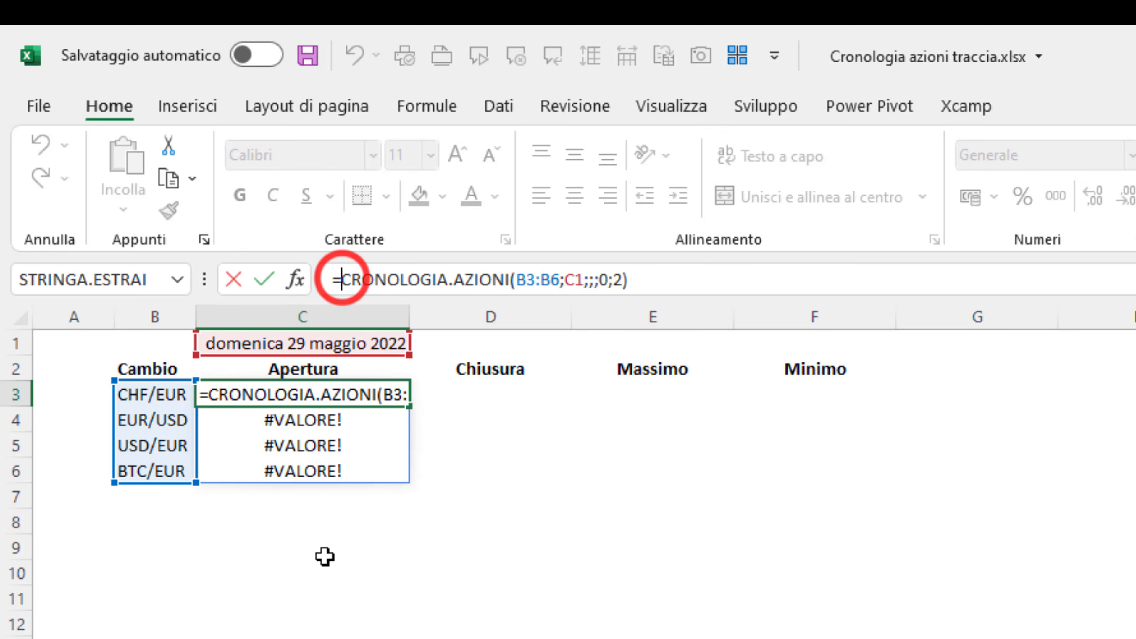
pyautogui.write('se.erro')
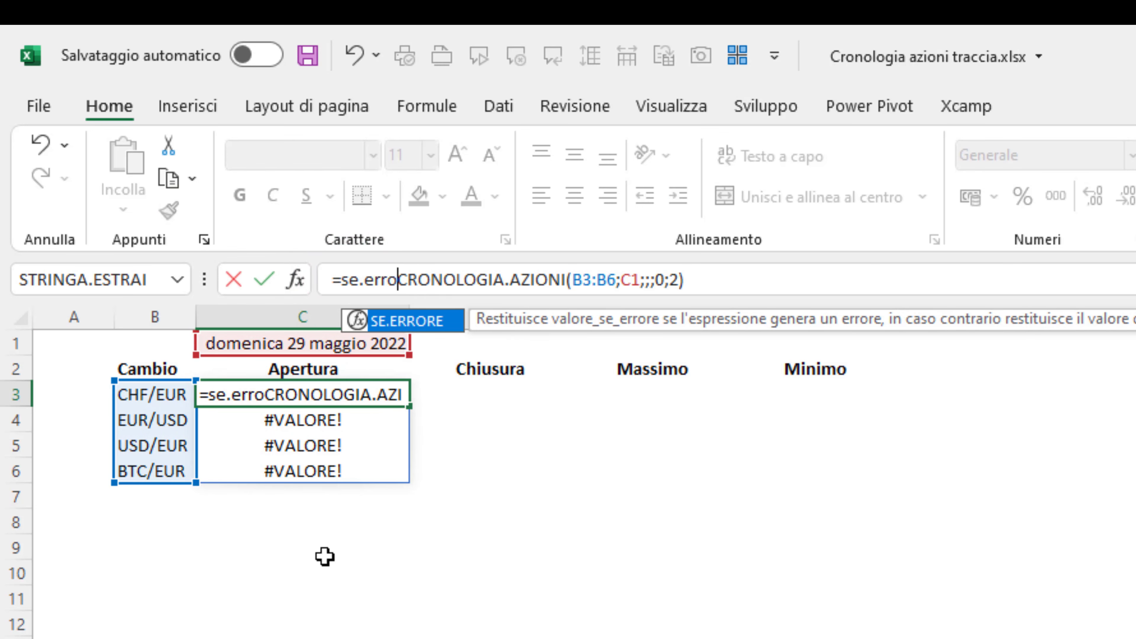
pyautogui.write('re(')
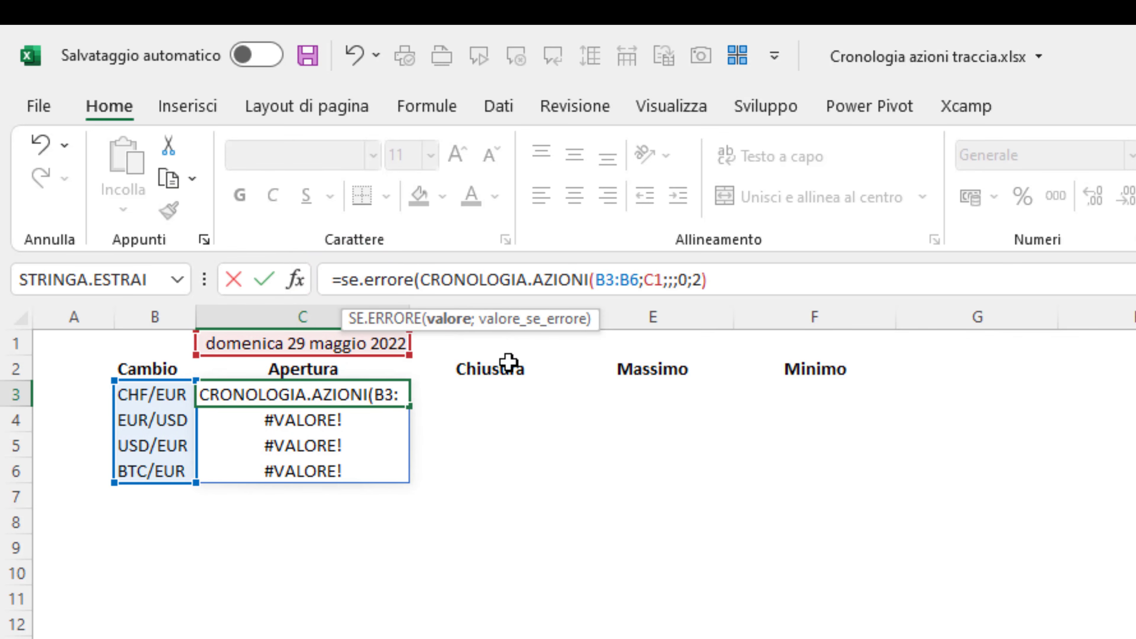
pyautogui.click(755, 274)
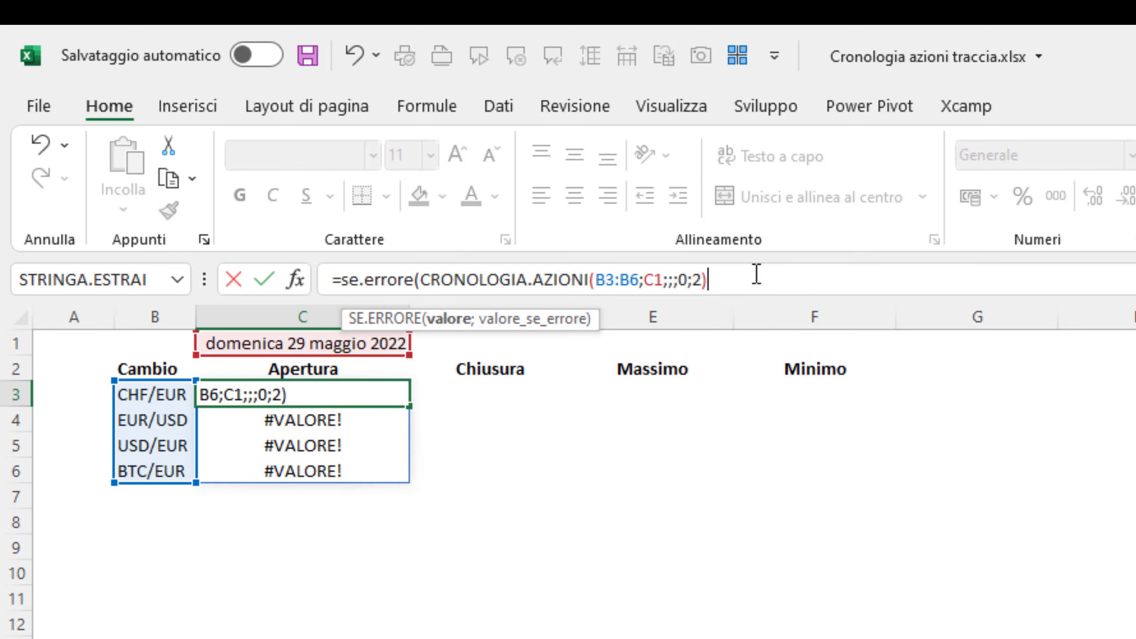
pyautogui.write(';"N')
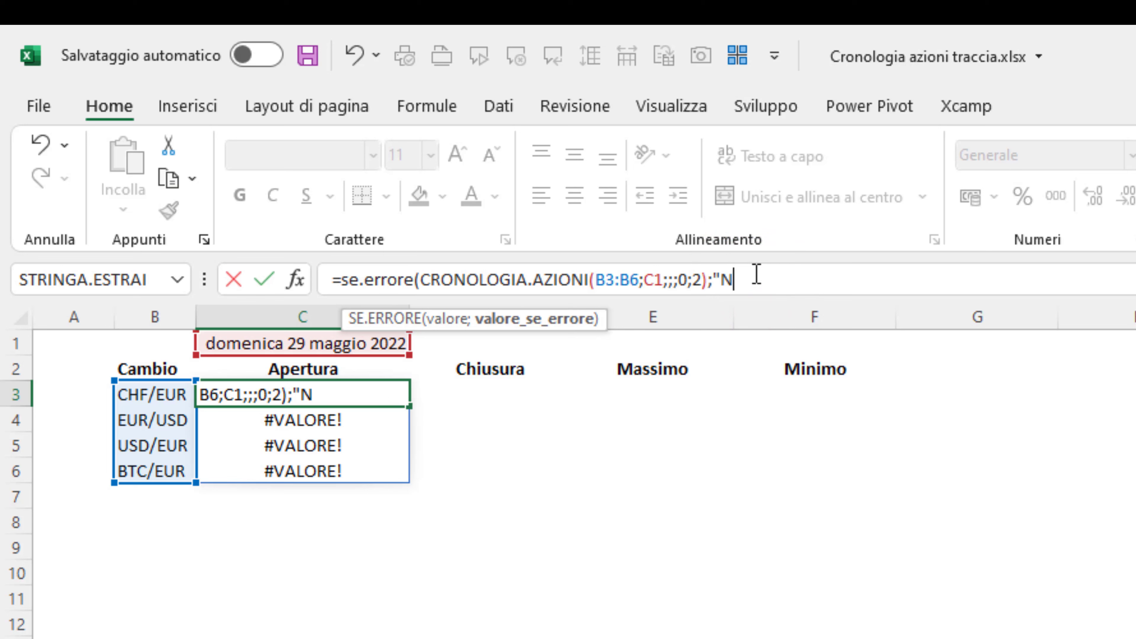
pyautogui.write('on disp"')
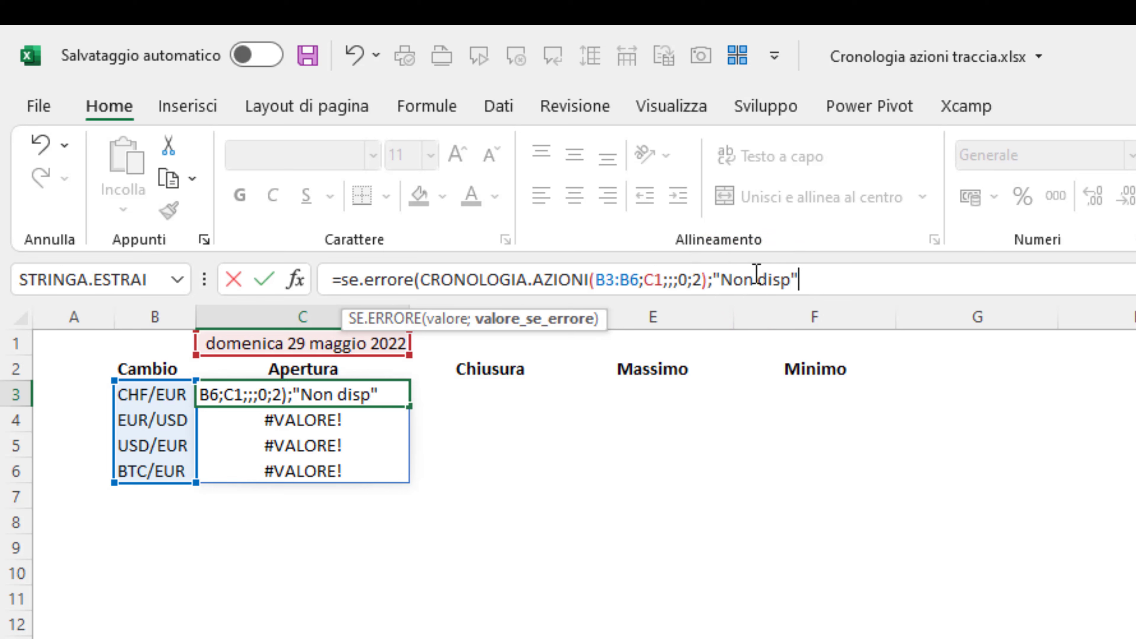
pyautogui.write(')')
pyautogui.press('Return')
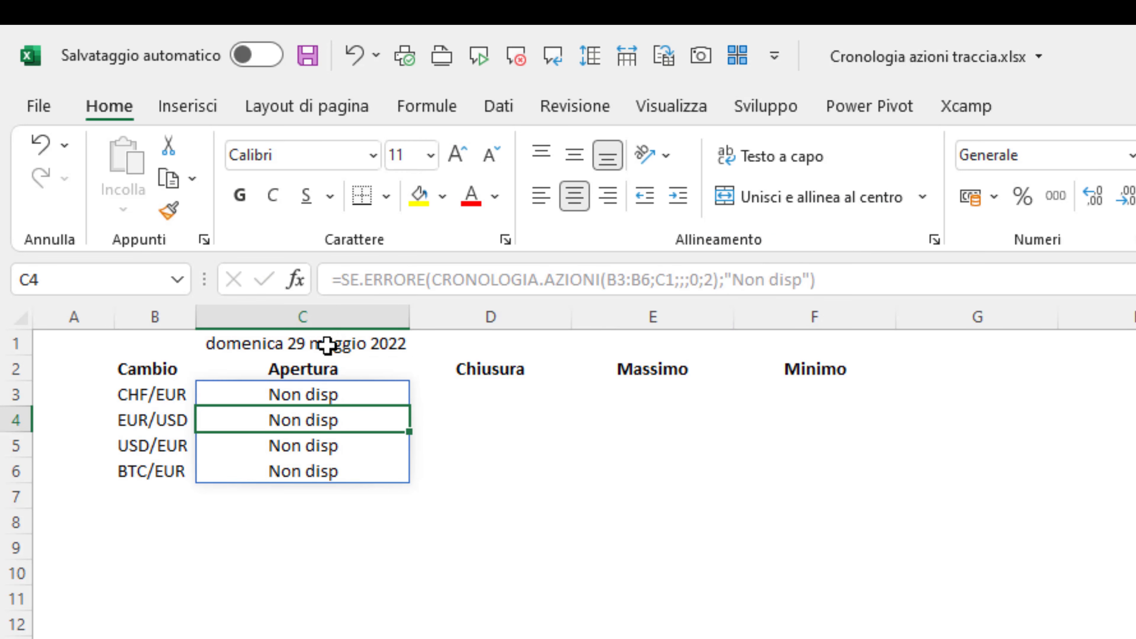
pyautogui.click(345, 367)
pyautogui.click(469, 361)
pyautogui.click(662, 370)
pyautogui.click(782, 374)
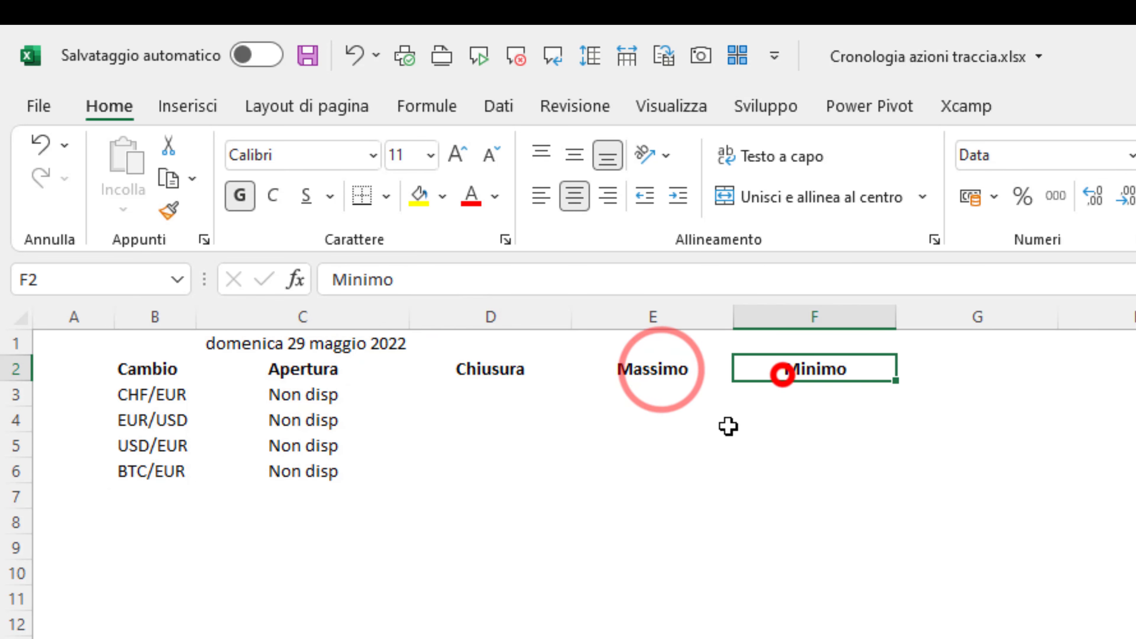
# Step: Replace the property 2 in C3's formula with the heading range C2:F2
pyautogui.doubleClick(340, 389)
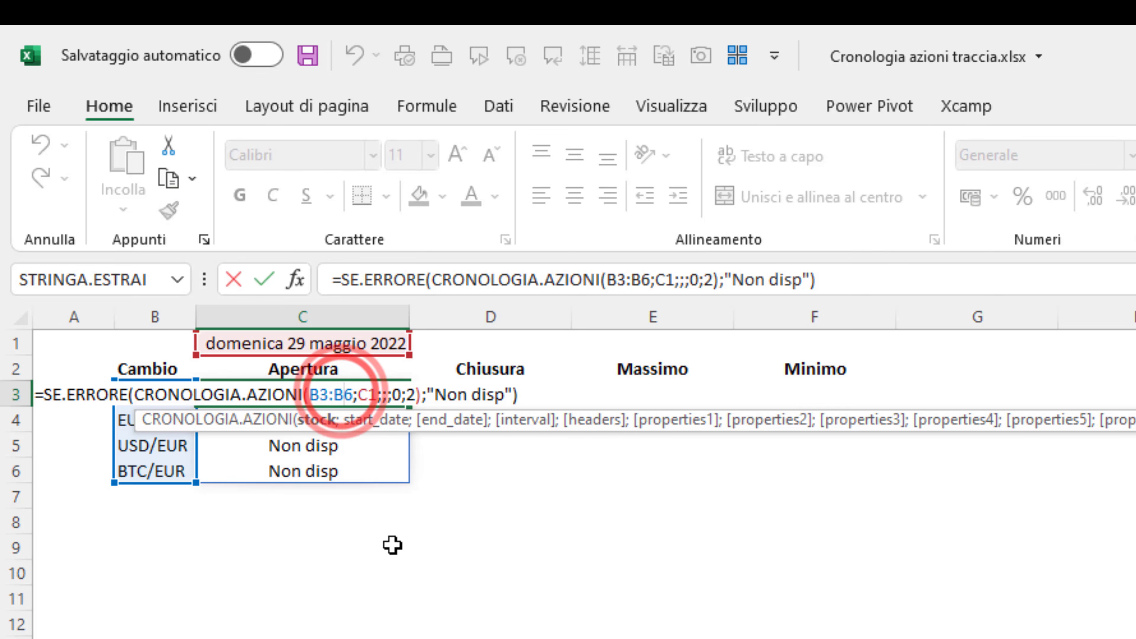
pyautogui.doubleClick(410, 395)
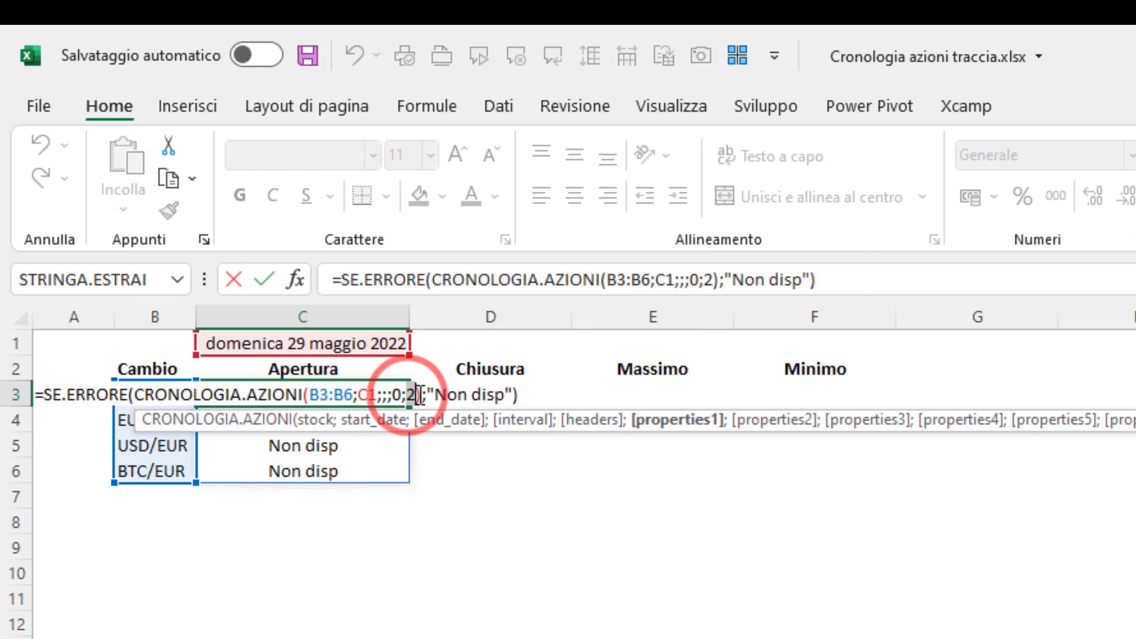
pyautogui.moveTo(304, 367); pyautogui.dragTo(811, 373)
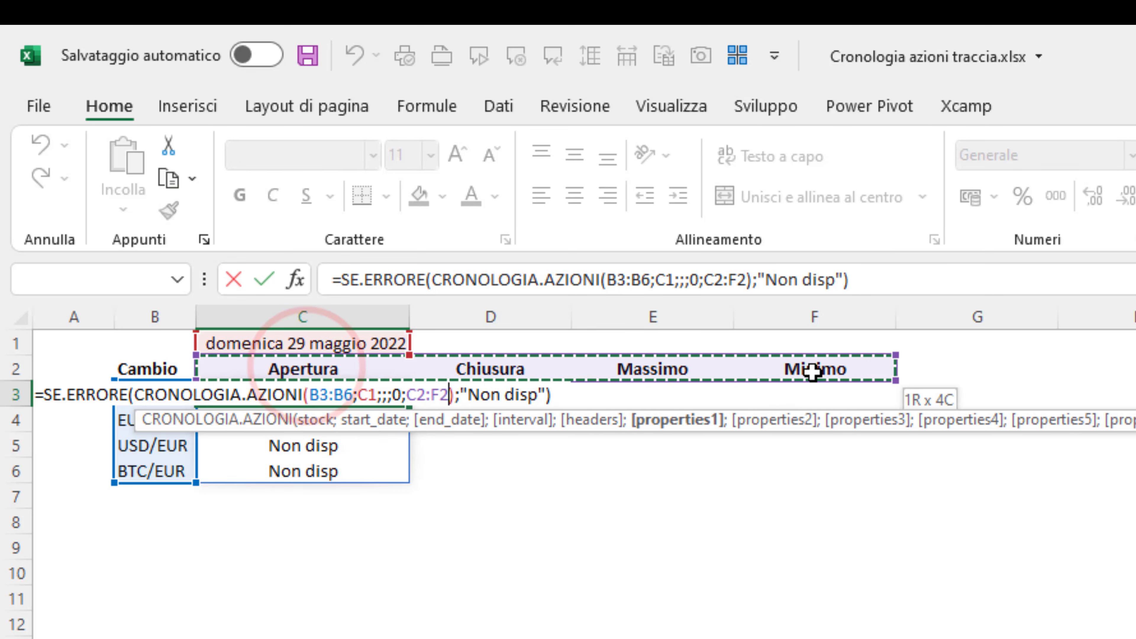
pyautogui.press('Return')
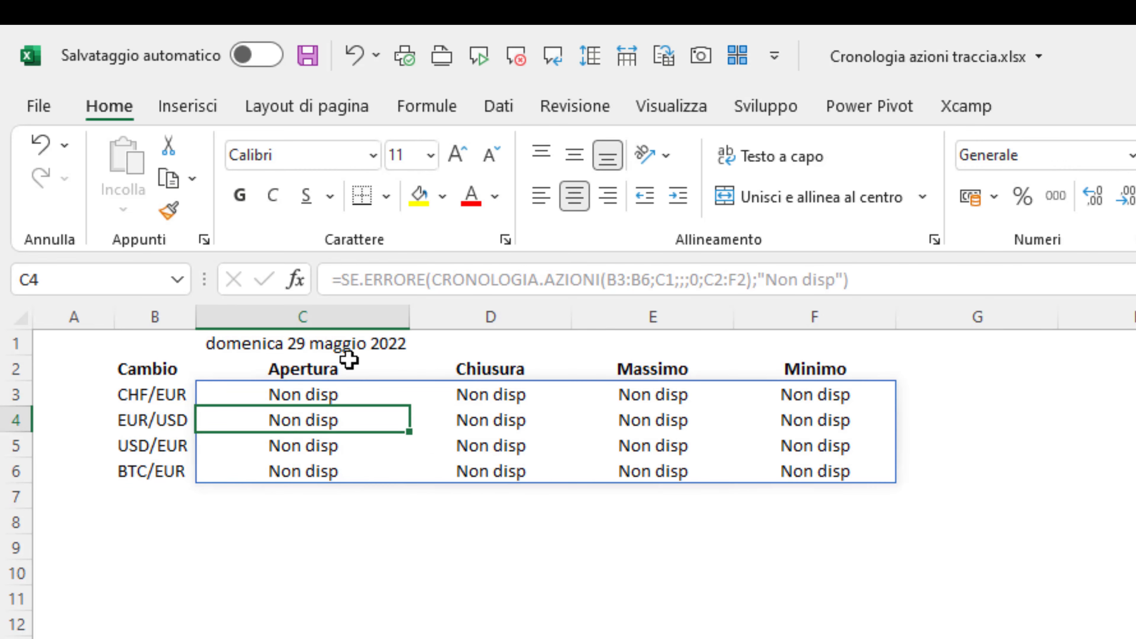
# Step: Set the date in C1 to 01/06 (1 June 2022)
pyautogui.click(337, 345)
pyautogui.write('01/')
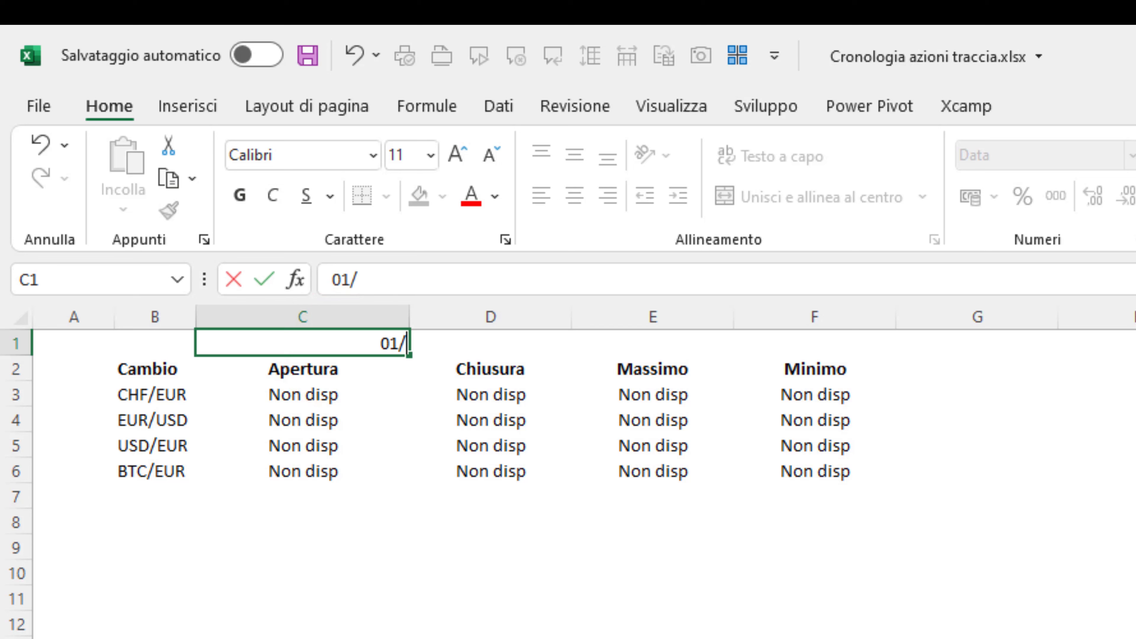
pyautogui.write('06')
pyautogui.press('Return')
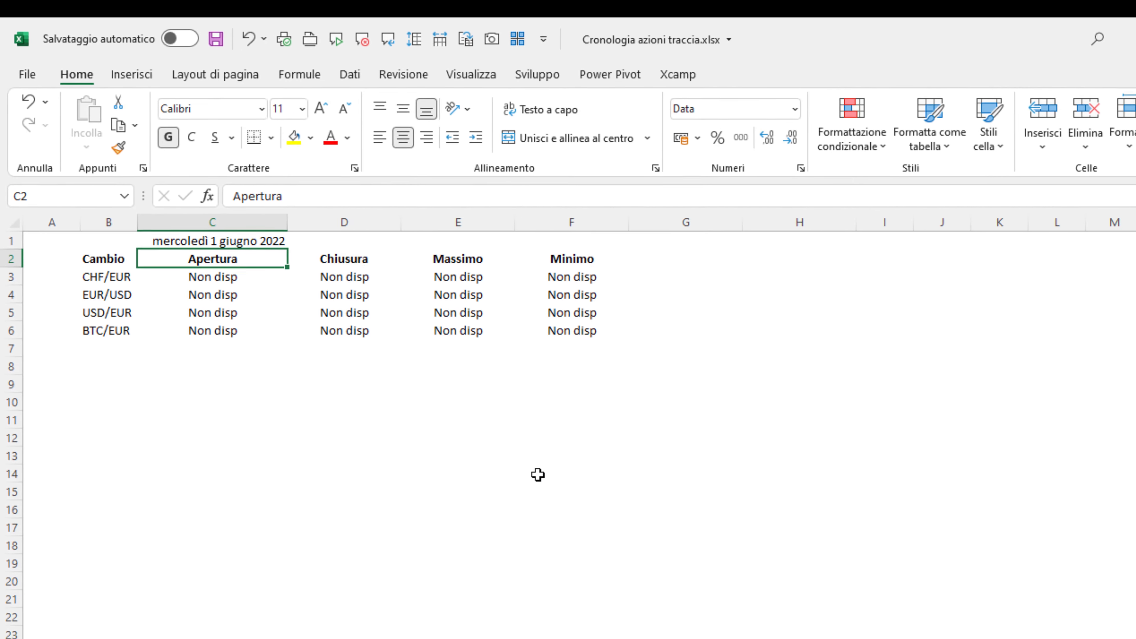
# Step: Look up the property code numbers H3:H7 on the Convalida sheet
pyautogui.click(375, 598)
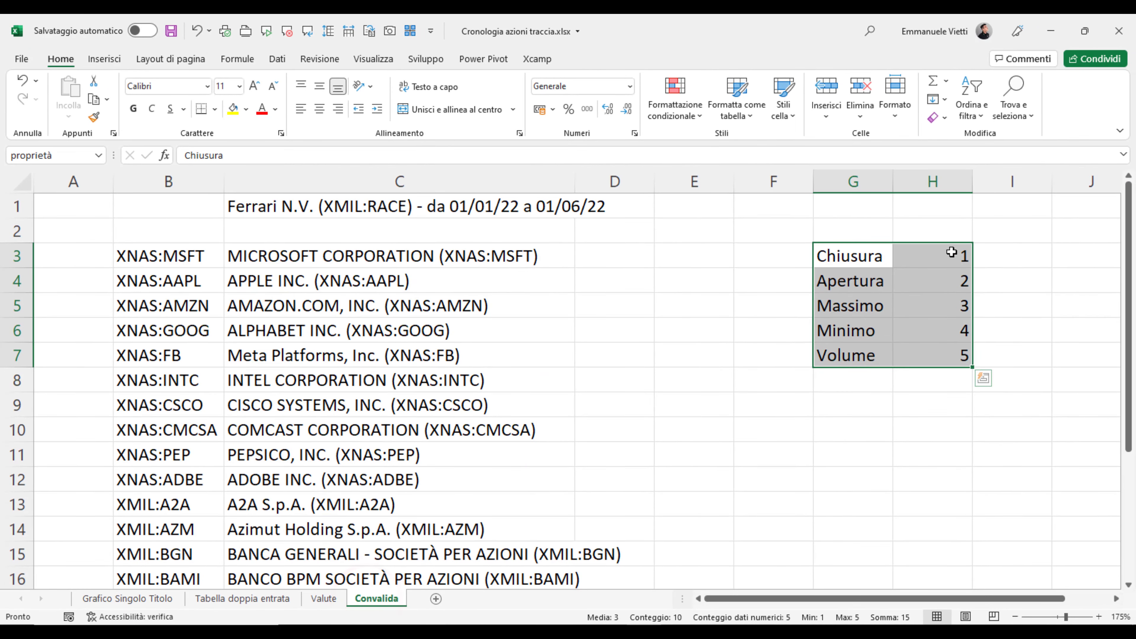
pyautogui.moveTo(951, 252); pyautogui.dragTo(935, 355)
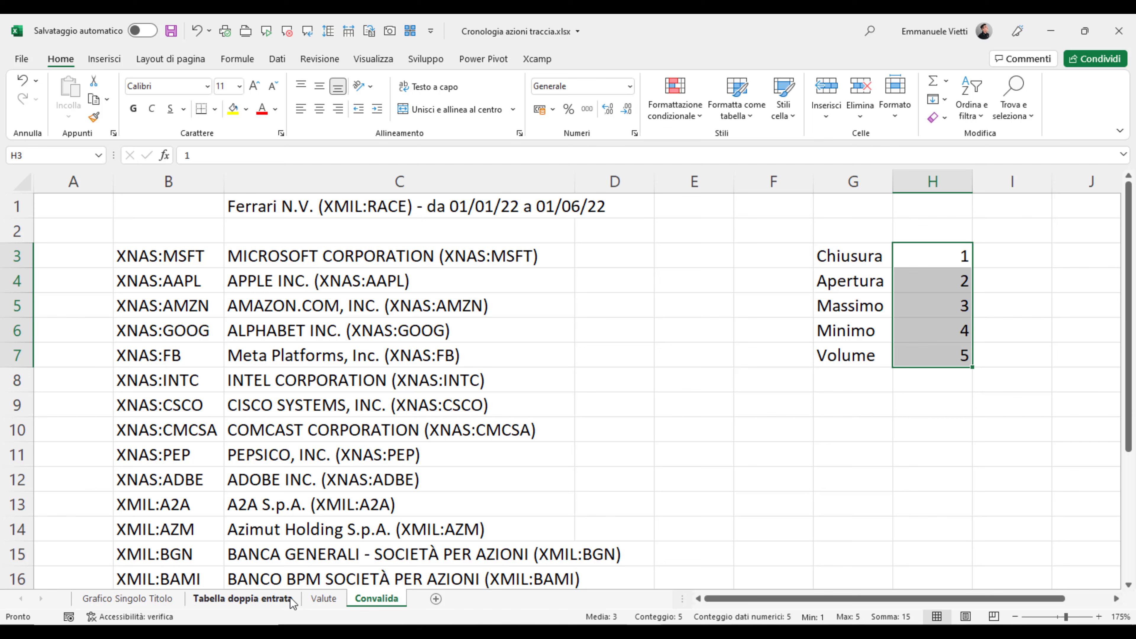
pyautogui.click(323, 598)
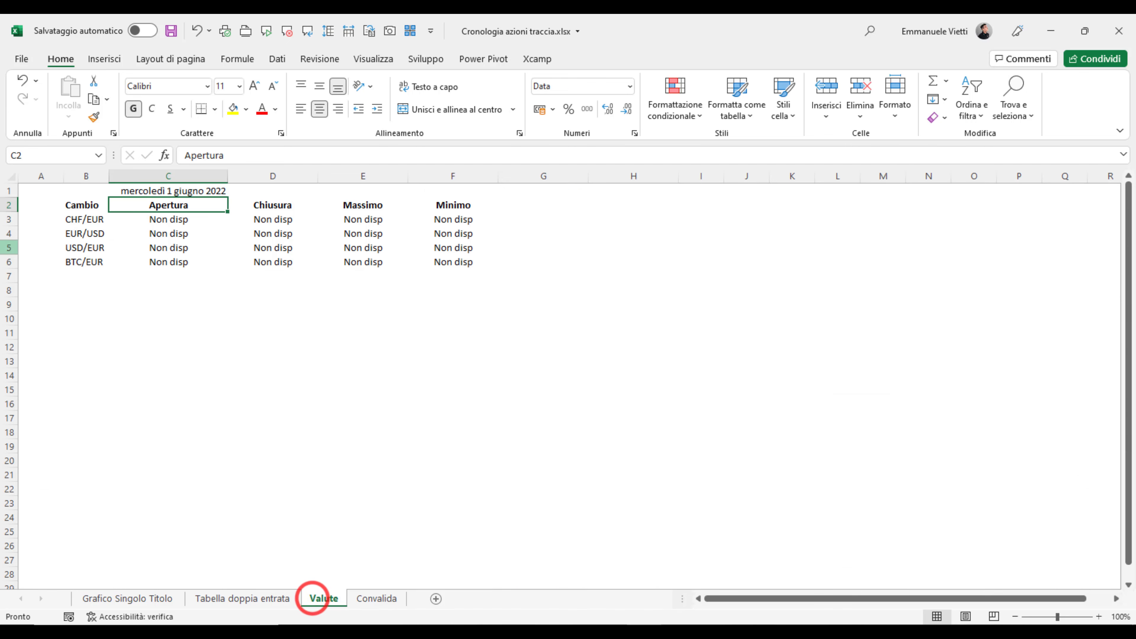
# Step: Insert a row above the Valute headings and enter codes 2, 1, 3, 4 in C2:F2
pyautogui.rightClick(11, 204)
pyautogui.click(70, 354)
pyautogui.click(192, 219)
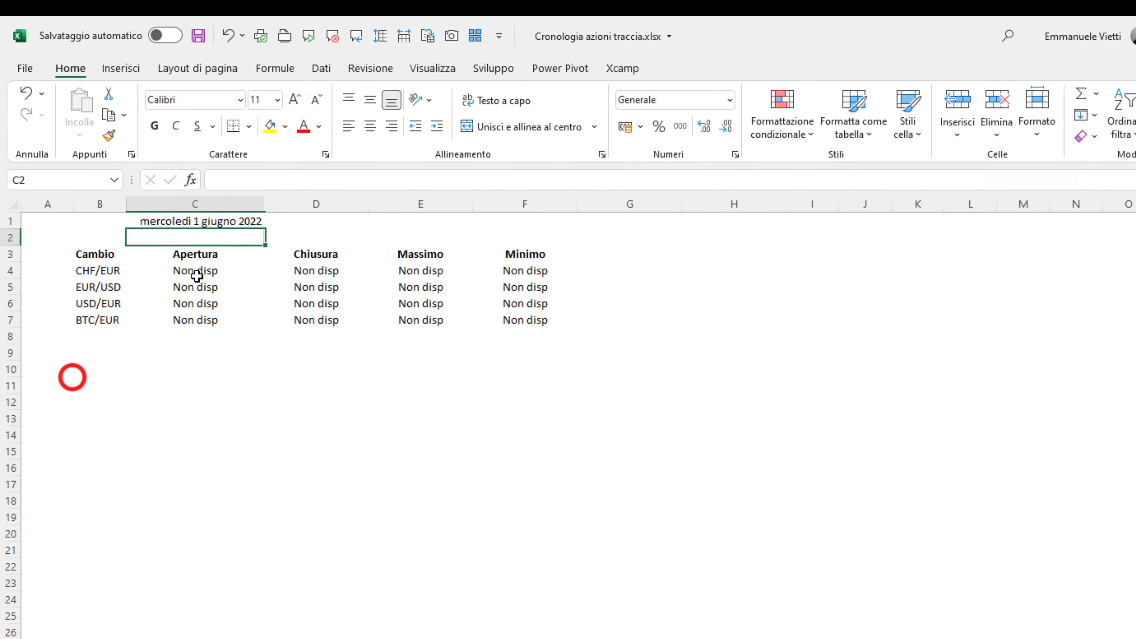
pyautogui.write('2')
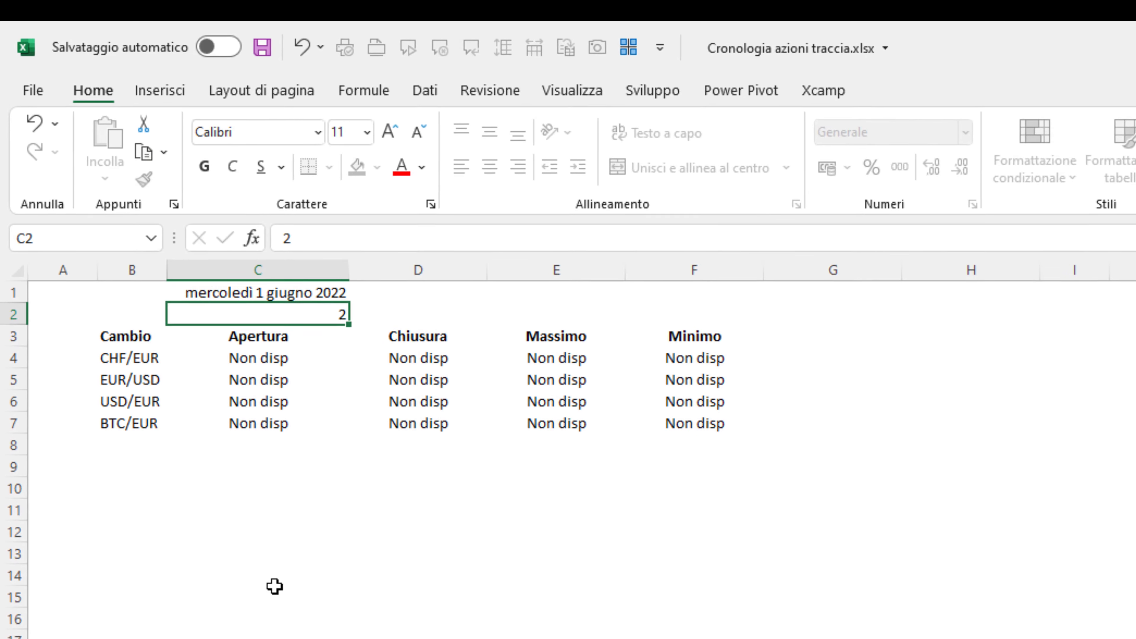
pyautogui.press('Right')
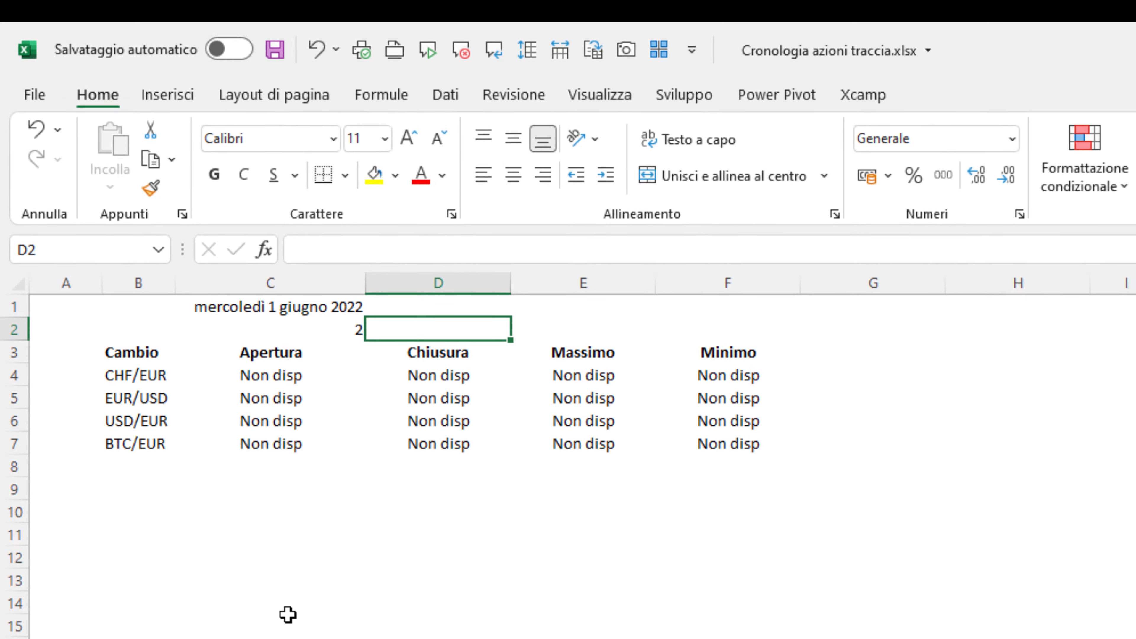
pyautogui.write('1')
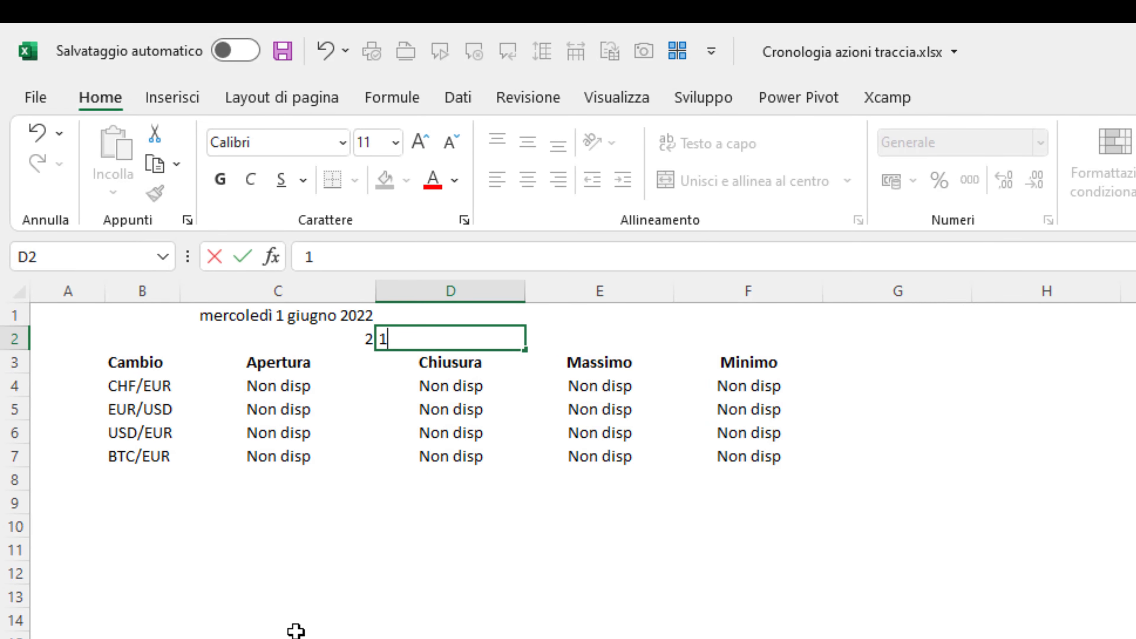
pyautogui.press('Right')
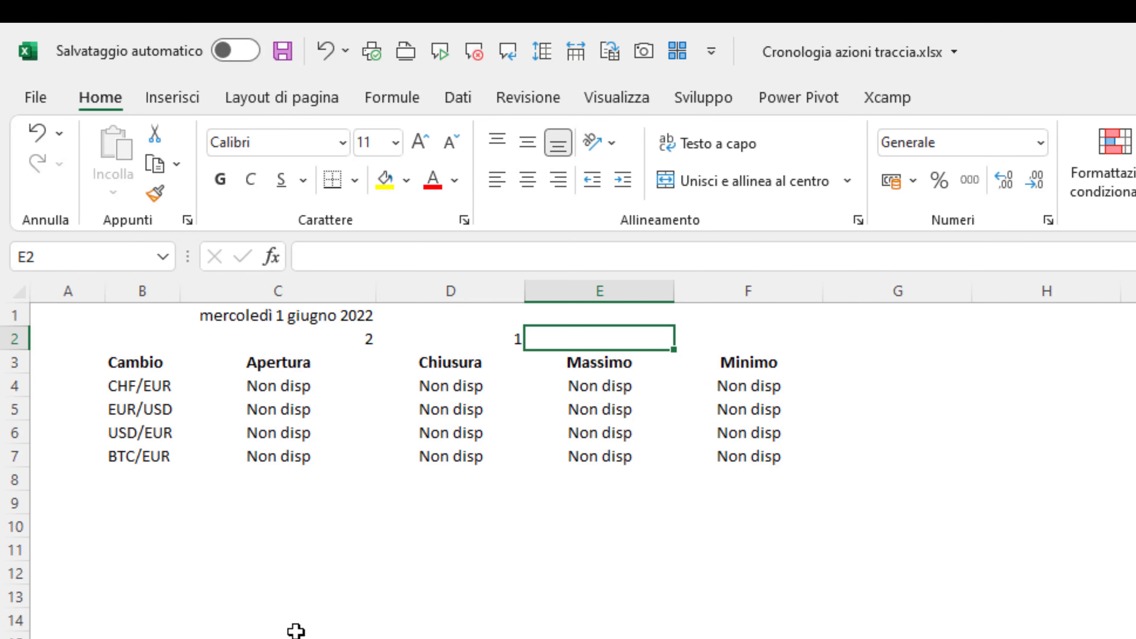
pyautogui.write('3')
pyautogui.press('Right')
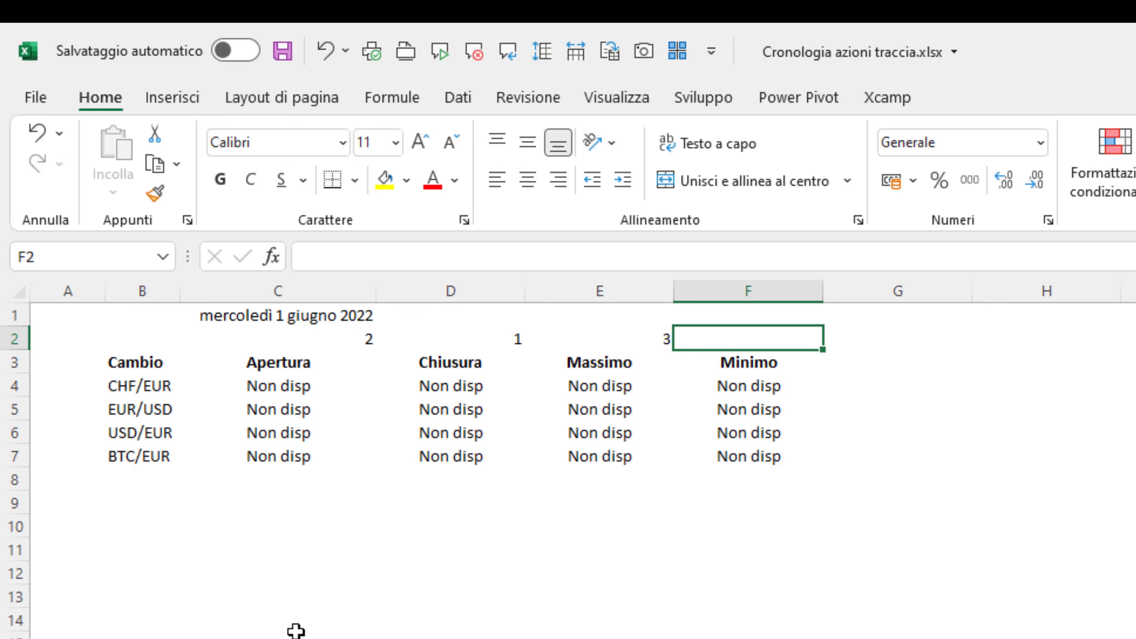
pyautogui.write('4')
pyautogui.press('Return')
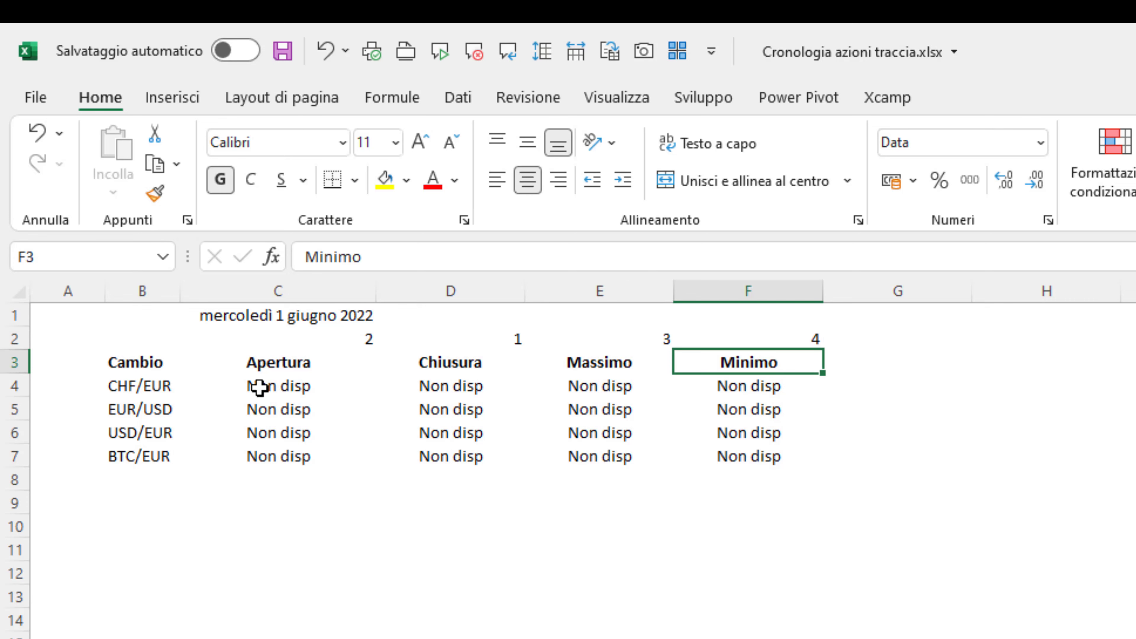
pyautogui.doubleClick(262, 385)
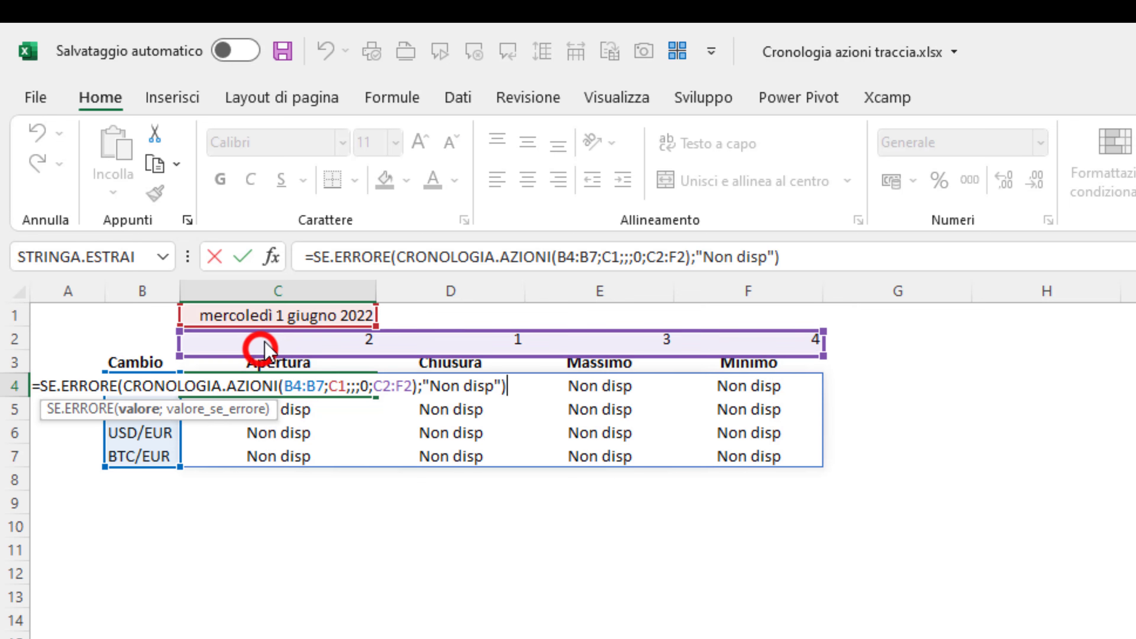
# Step: Repoint C4's property argument from C3:F3 to the code row C2:F2 and review the formula
pyautogui.moveTo(260, 349); pyautogui.dragTo(264, 327)
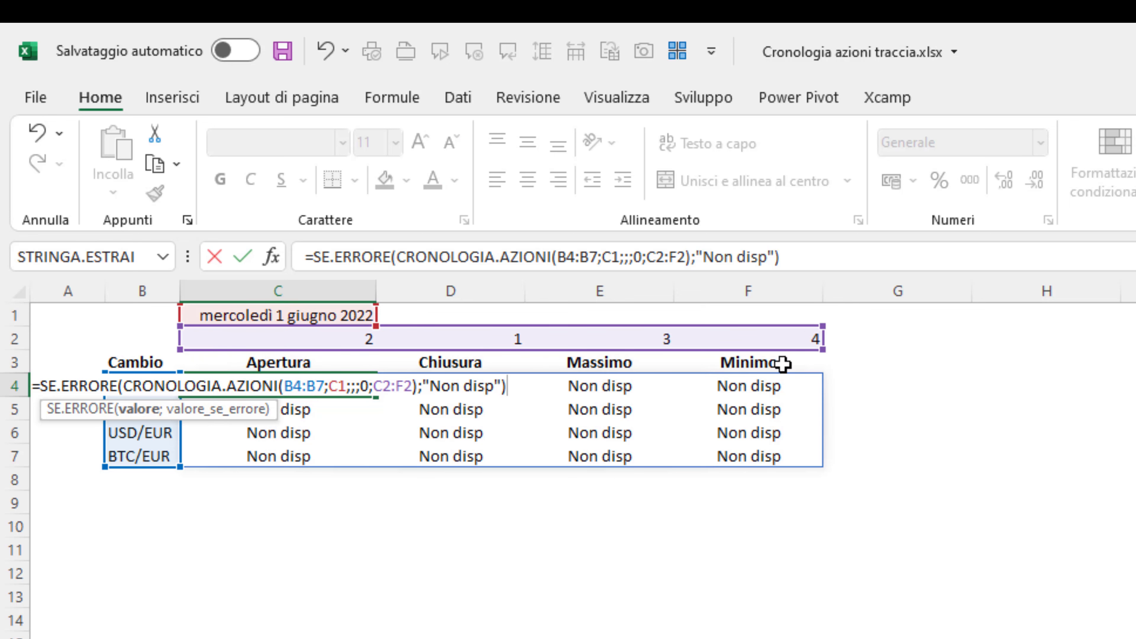
pyautogui.press('Return')
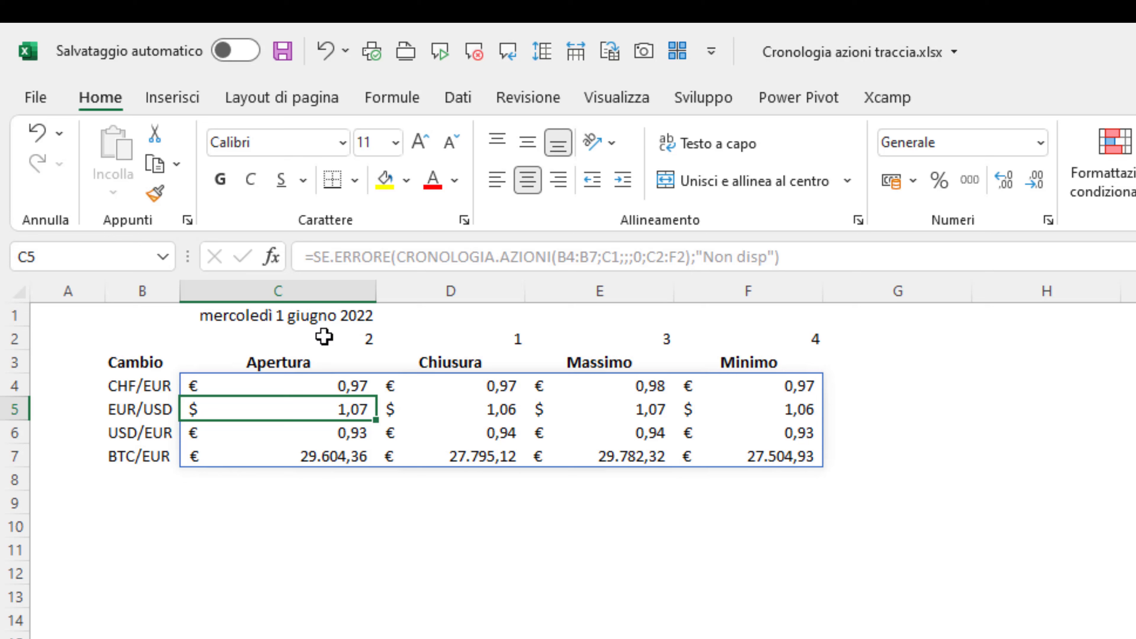
pyautogui.moveTo(326, 335)
pyautogui.mouseDown()
pyautogui.moveTo(766, 326)
pyautogui.moveTo(779, 338)
pyautogui.mouseUp()
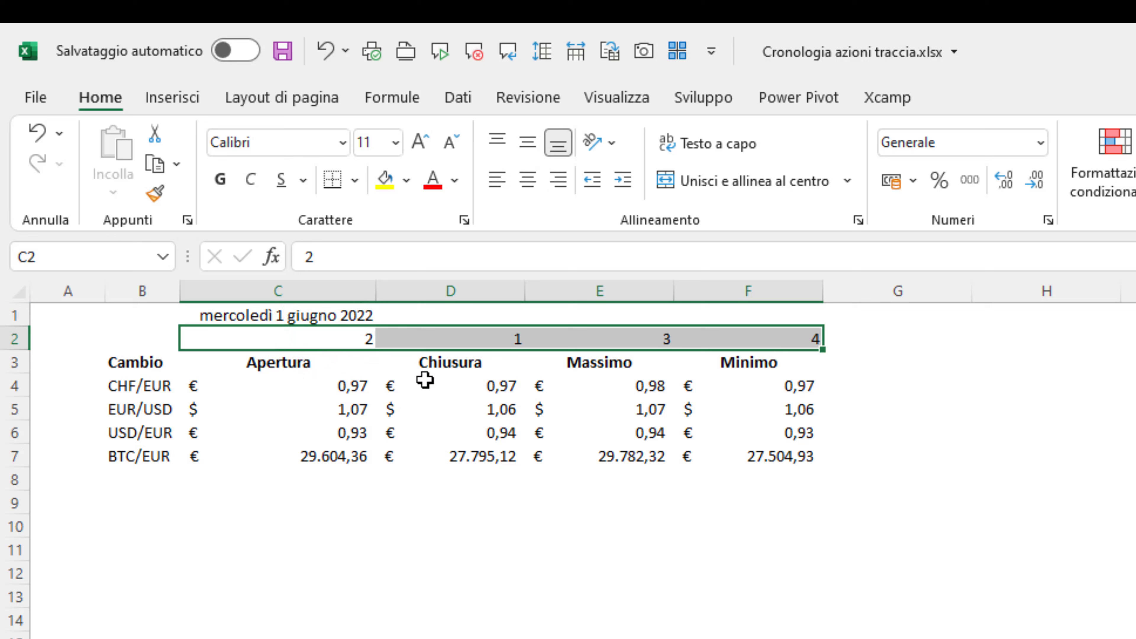
pyautogui.click(329, 386)
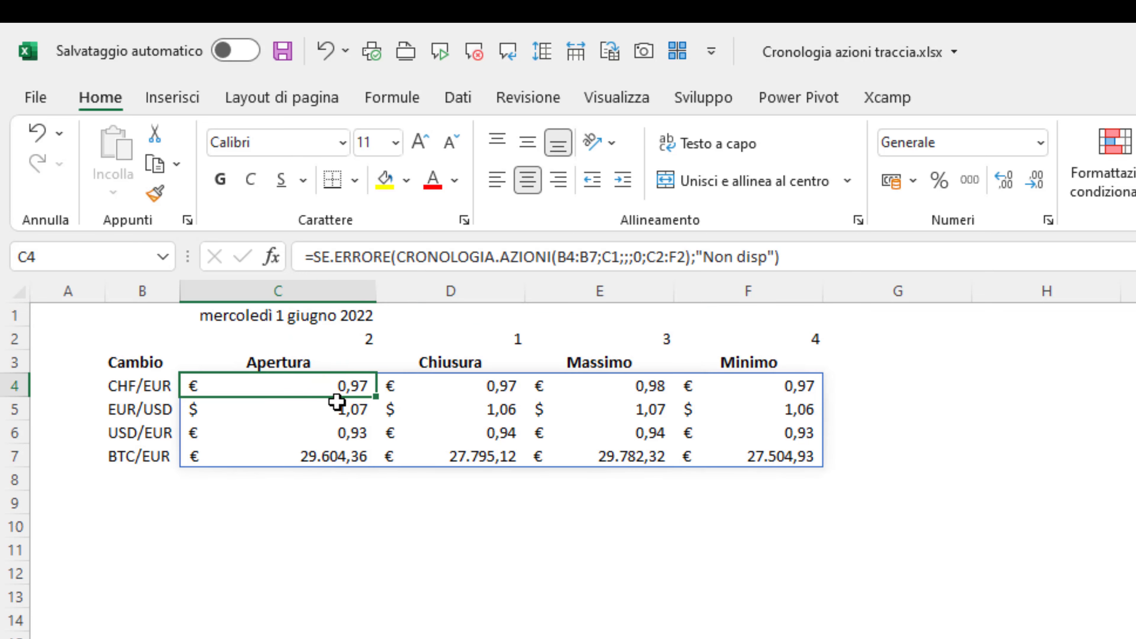
pyautogui.doubleClick(323, 385)
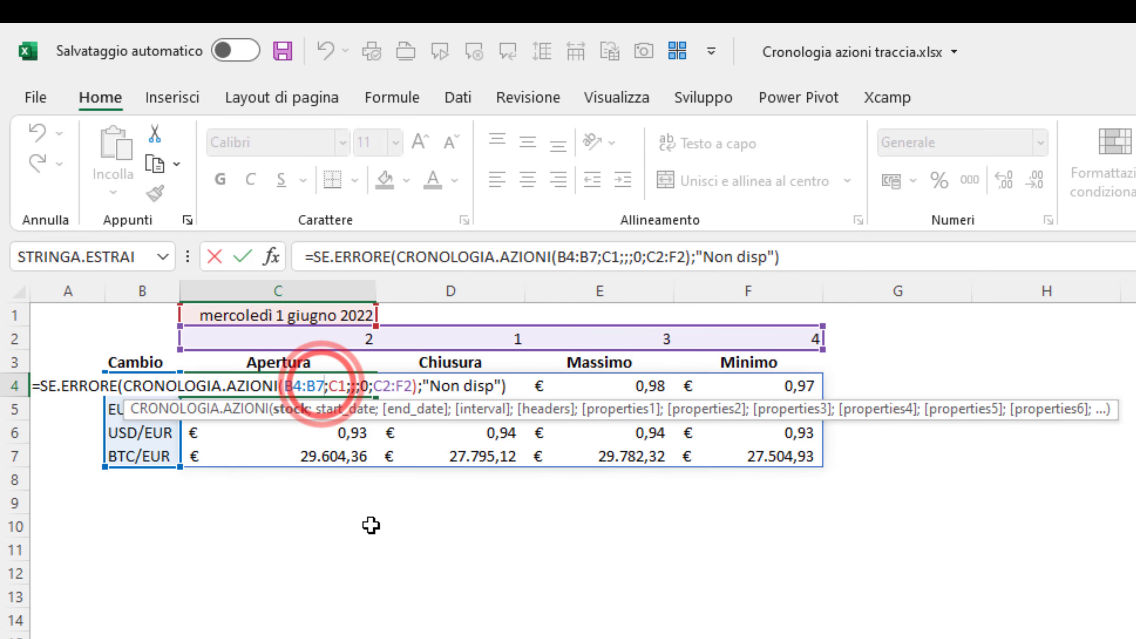
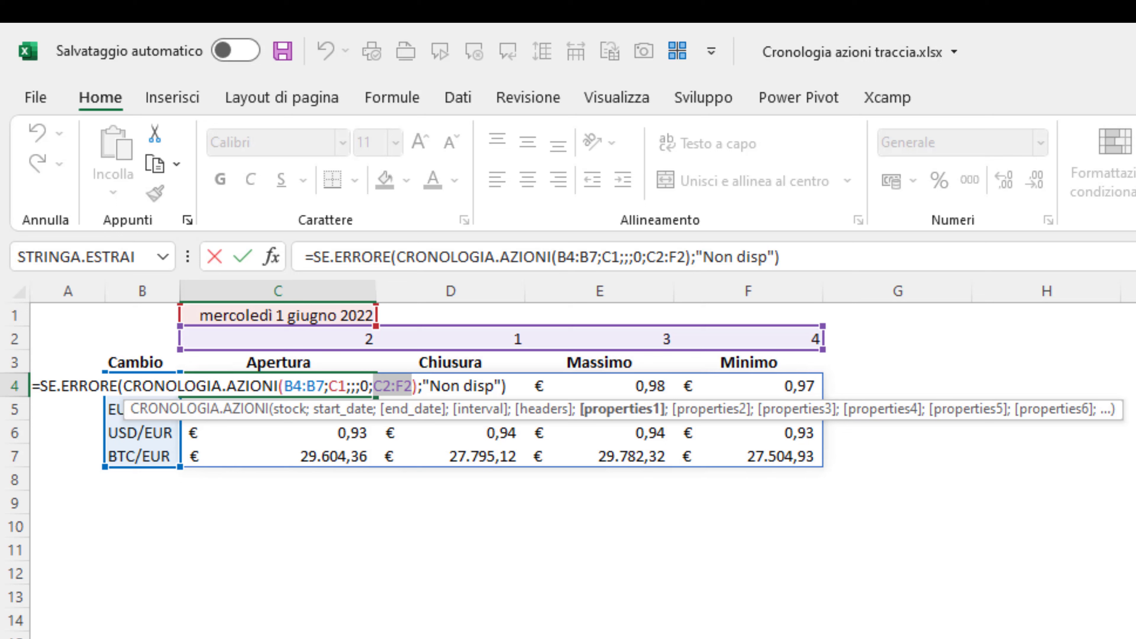
# Step: Replace C2:F2 in the C4 CRONOLOGIA.AZIONI formula with the inline array {2\1\3\4}
pyautogui.press('BackSpace')
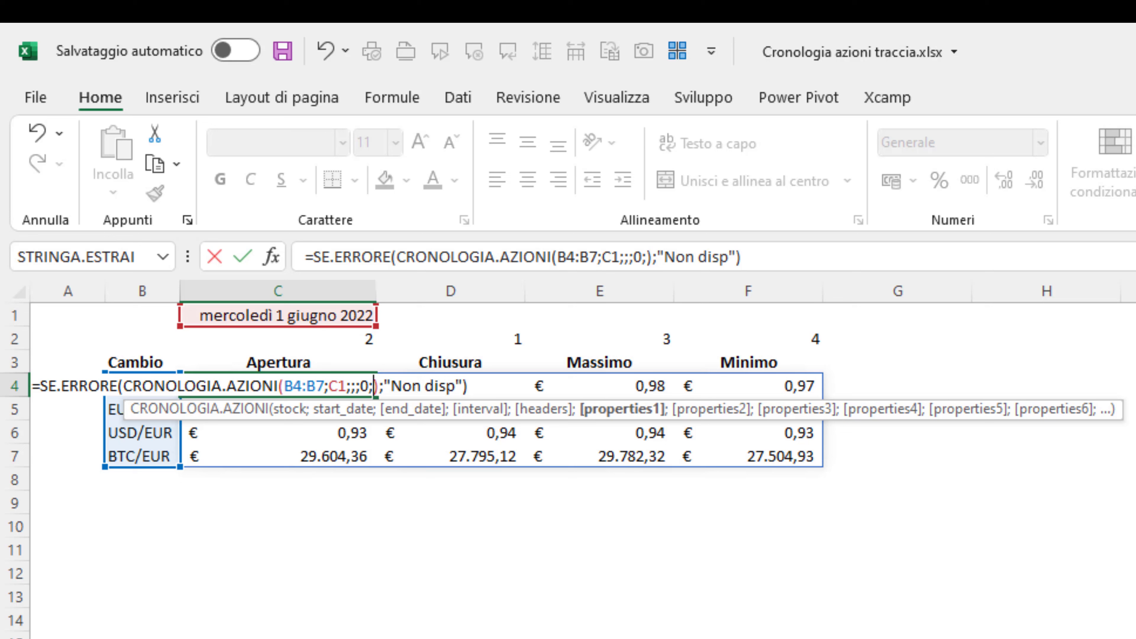
pyautogui.press('ctrl+alt+shift+egrave')
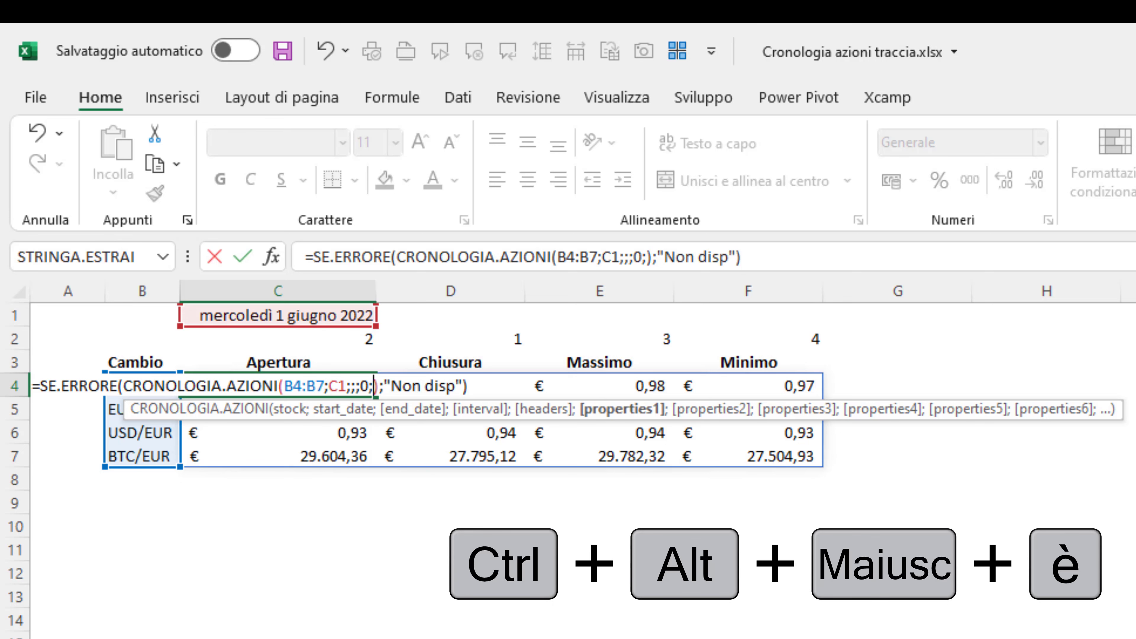
pyautogui.write('2\\1\\3')
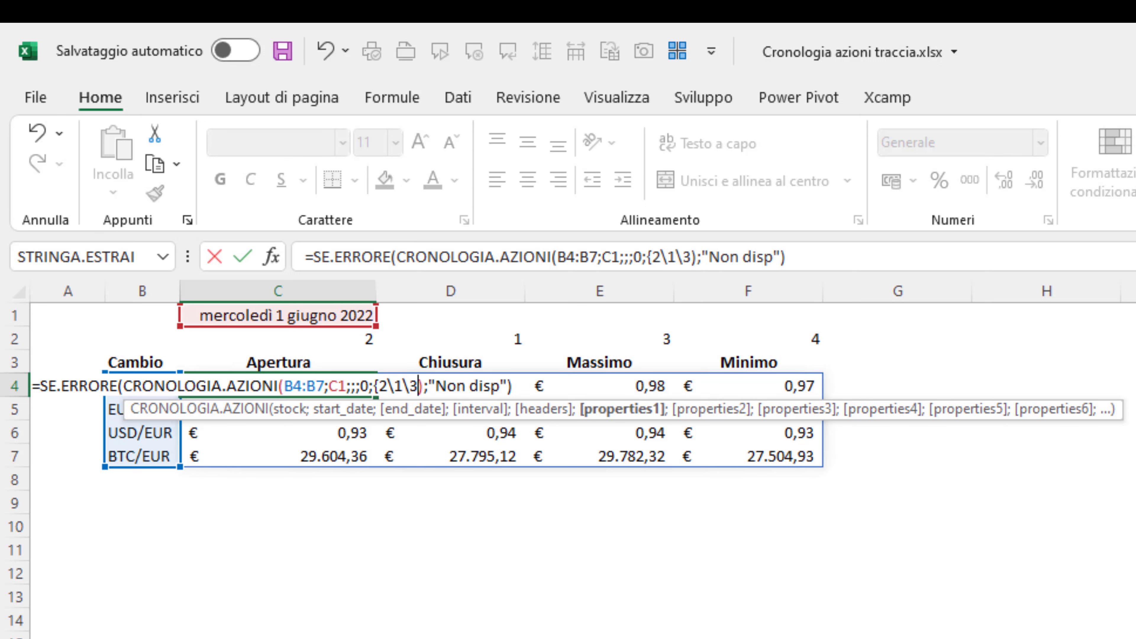
pyautogui.write('4')
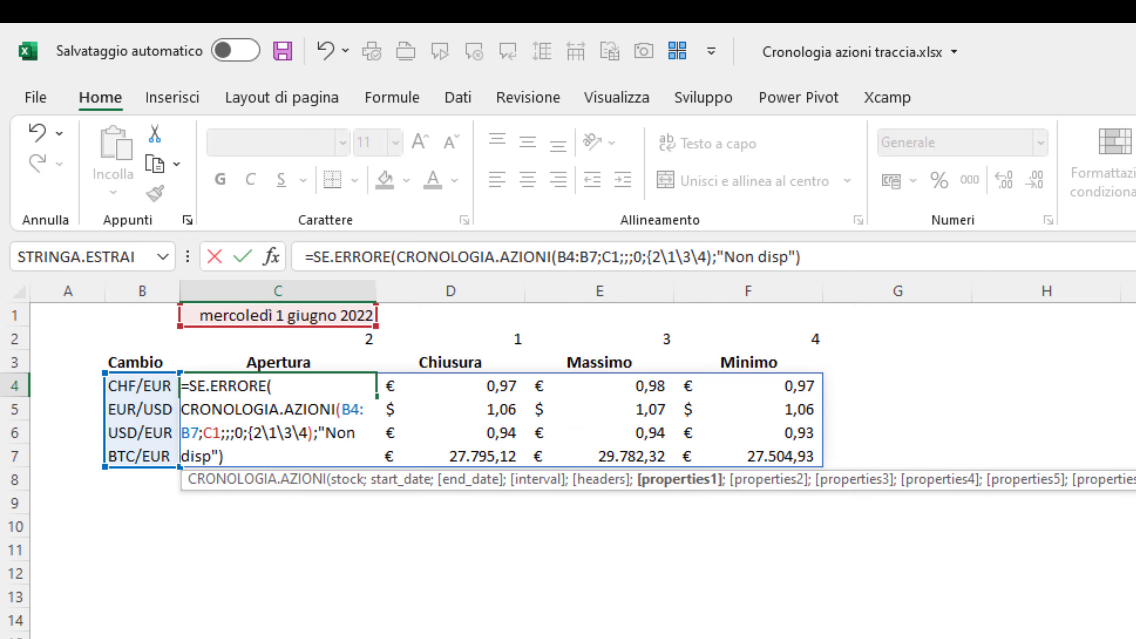
pyautogui.write('}')
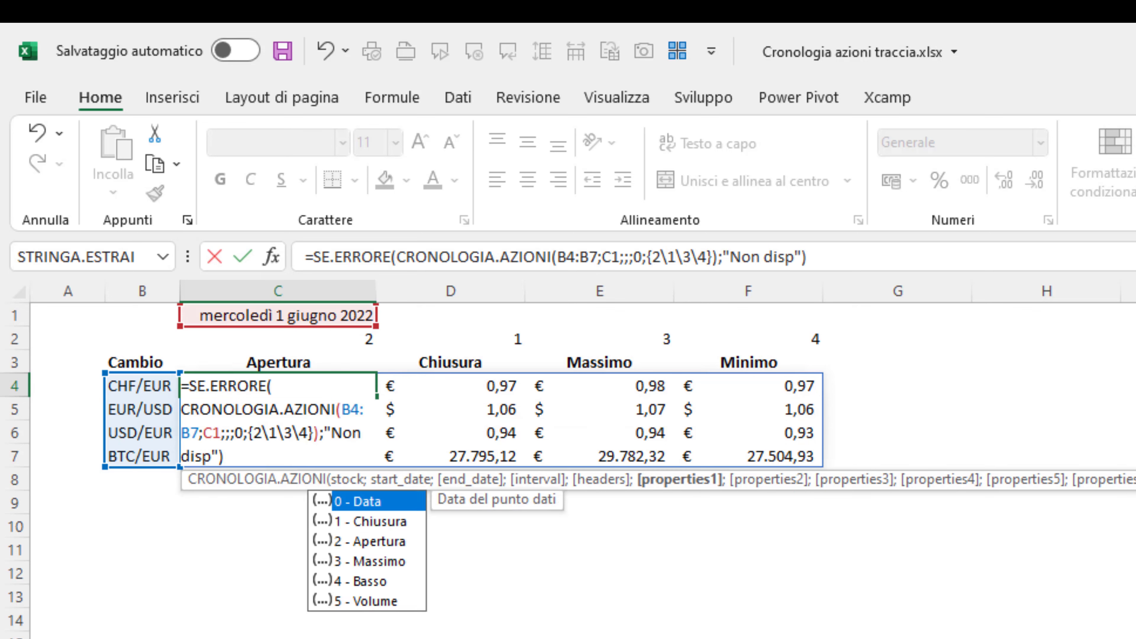
pyautogui.press('Return')
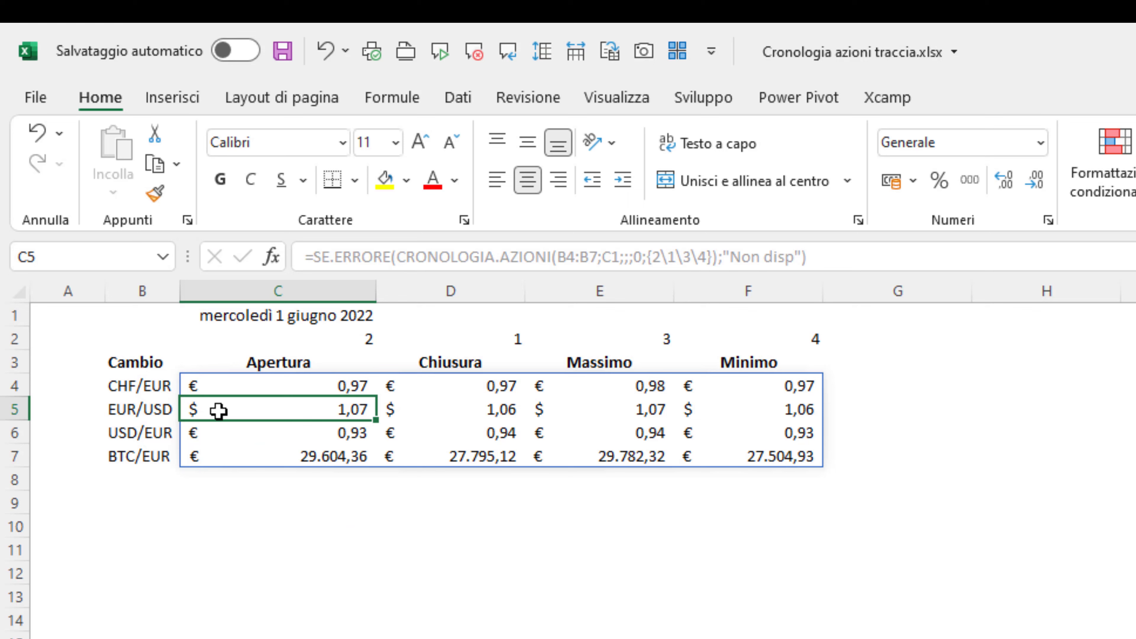
# Step: Delete the helper row 2 of property numbers so the table moves up
pyautogui.click(11, 343)
pyautogui.rightClick(7, 343)
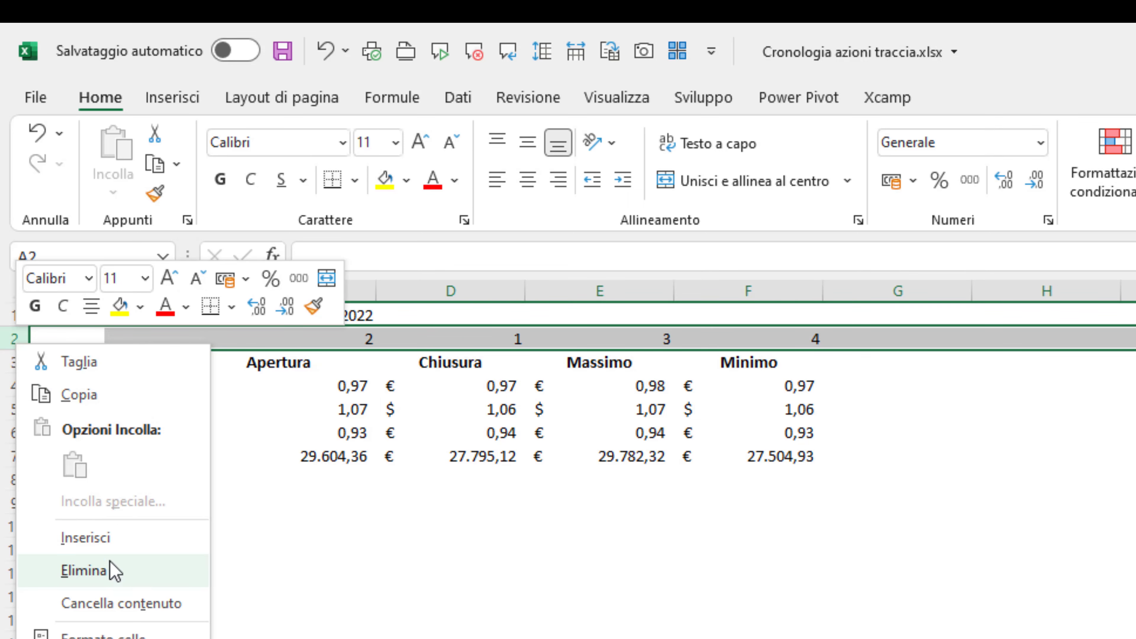
pyautogui.click(114, 571)
pyautogui.click(267, 315)
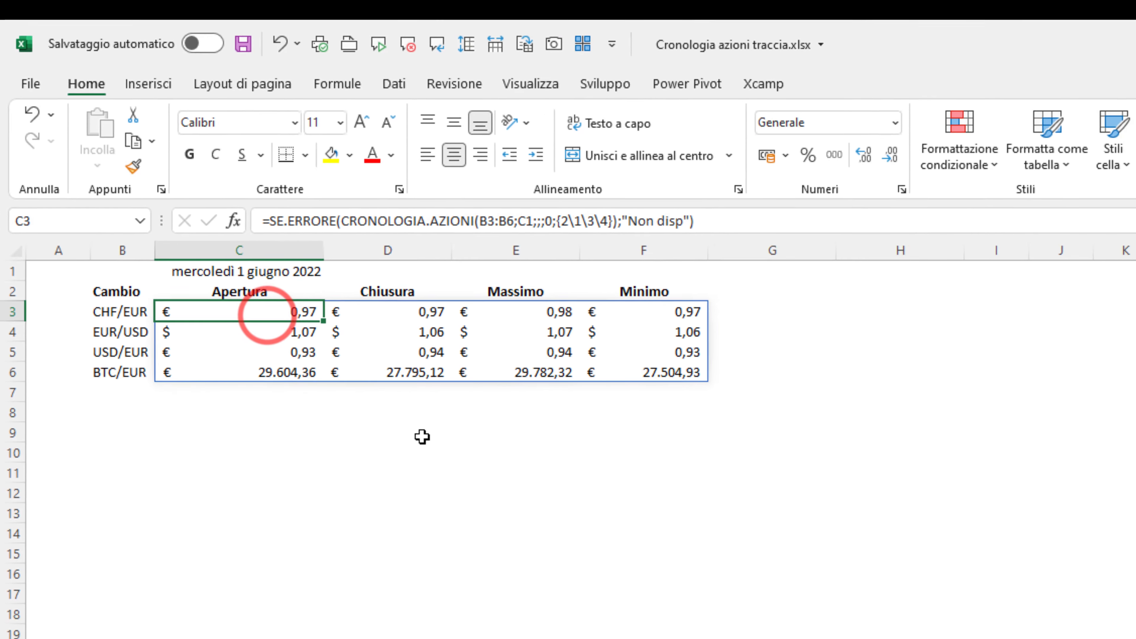
# Step: Apply the Input cell style to the date cell C1
pyautogui.click(168, 191)
pyautogui.click(783, 96)
pyautogui.click(922, 203)
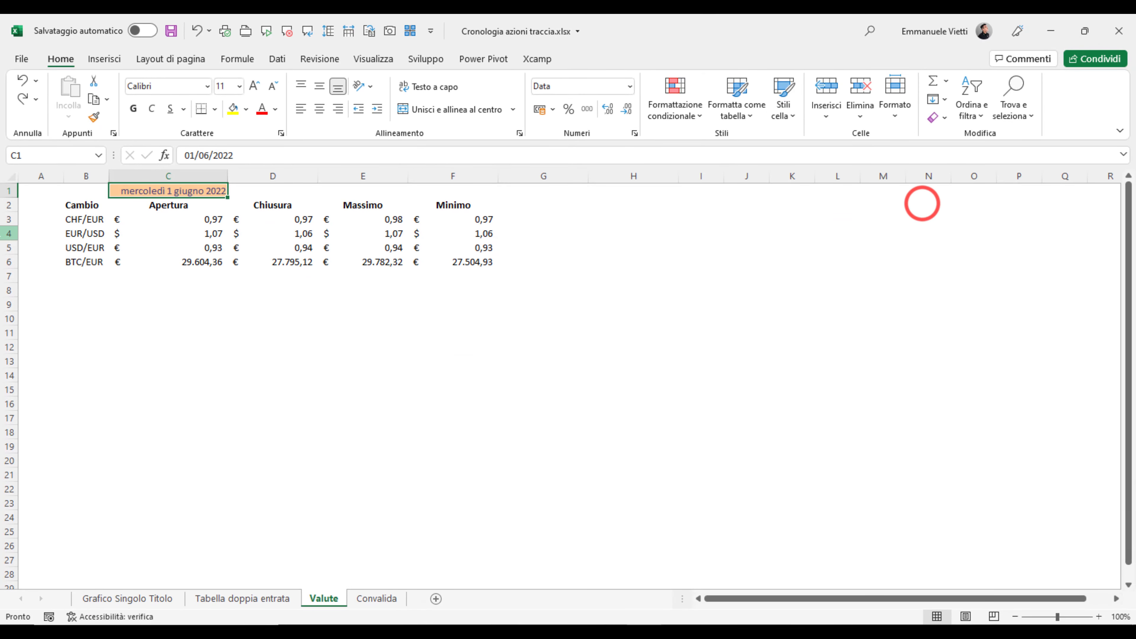
# Step: Enter the date 22/04/2022 in C1 to recalculate the exchange rates
pyautogui.write('22/04/')
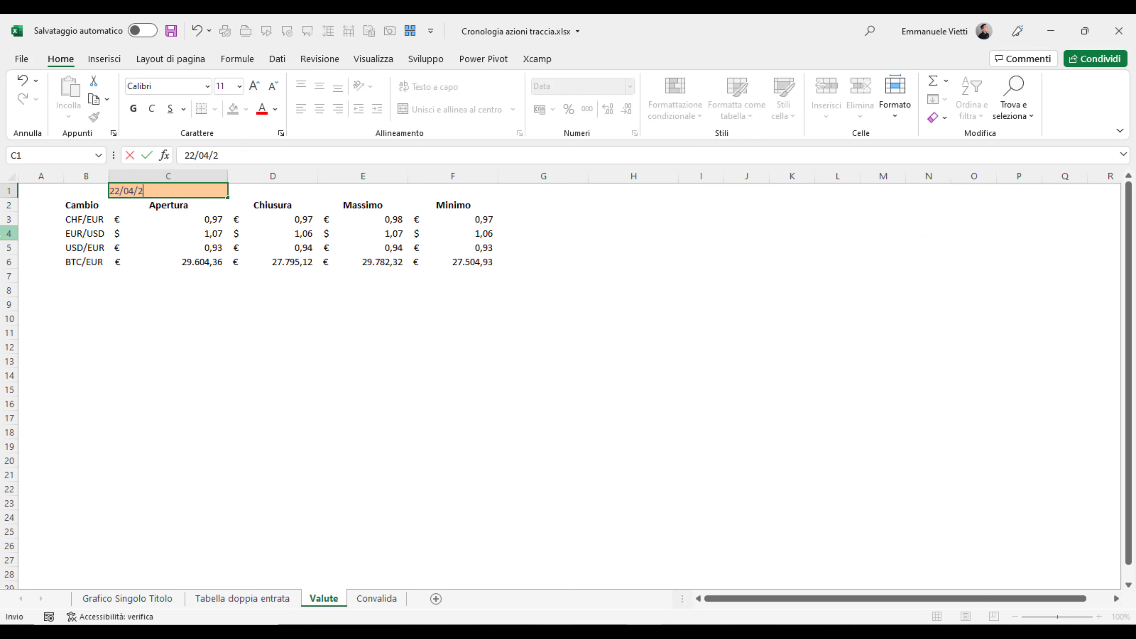
pyautogui.press('Return')
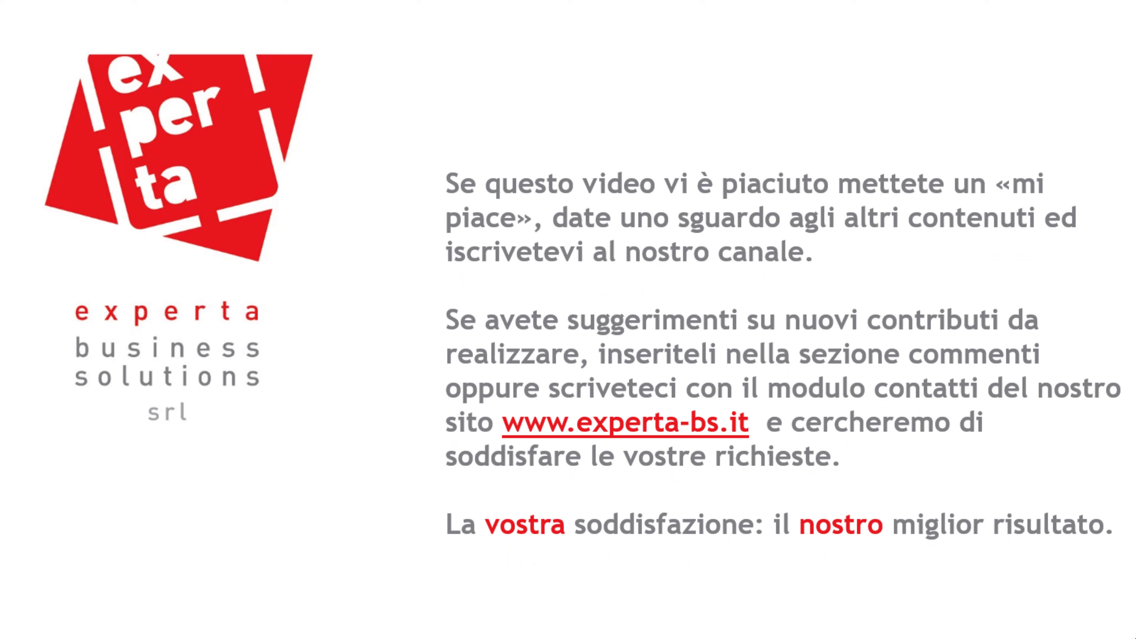
# Step: Advance from the thank-you outro slide to the end screen
pyautogui.press('Right')
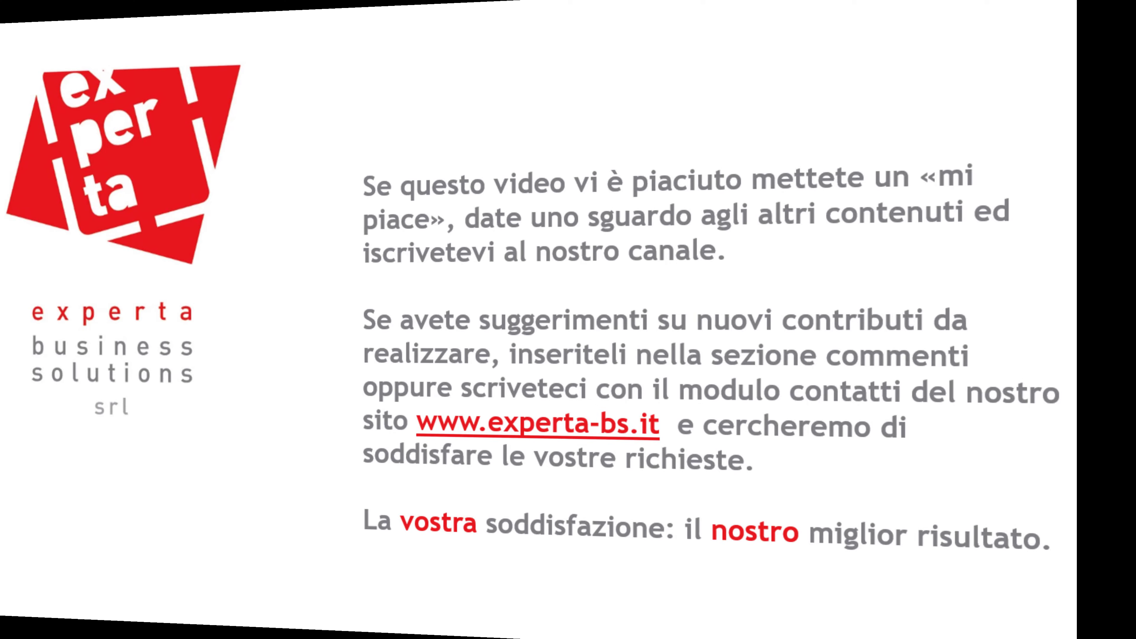